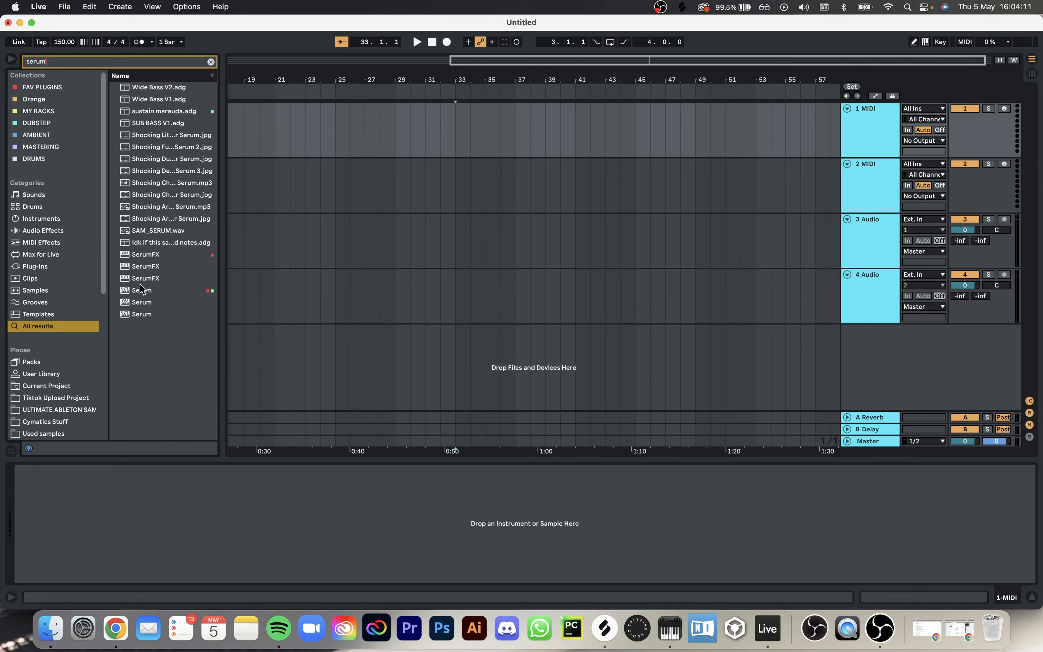
Step: Load the Serum instrument from the search results onto the first MIDI track and close its plug-in window
{"action": "left_click_drag", "start_coordinate": [140, 284], "coordinate": [458, 162]}
{"action": "left_click_drag", "start_coordinate": [506, 126], "coordinate": [504, 126]}
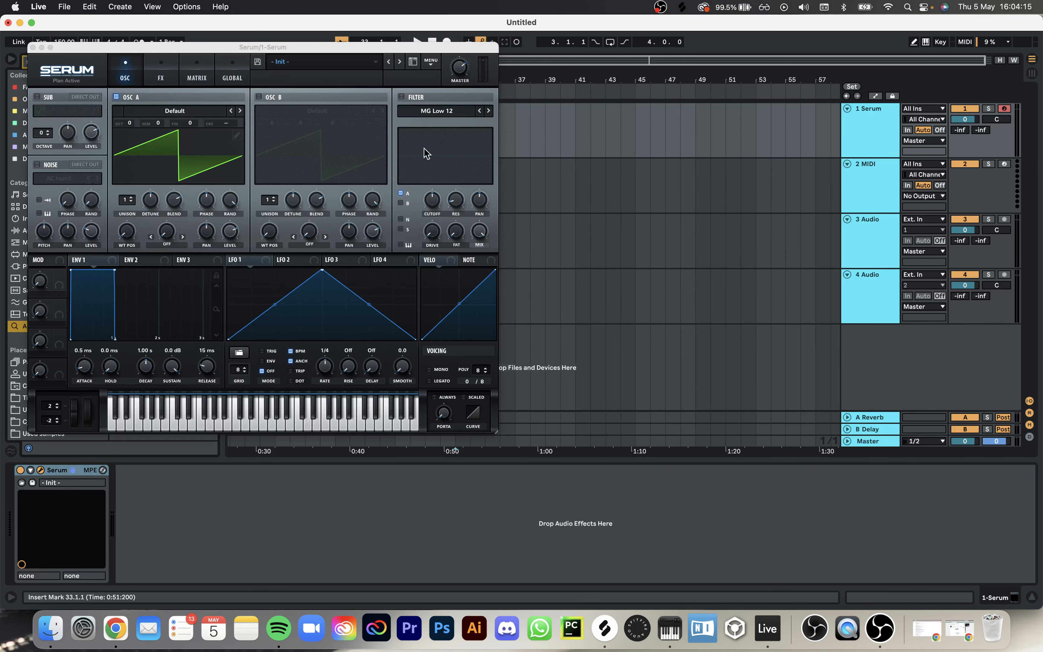
{"action": "left_click", "coordinate": [33, 48]}
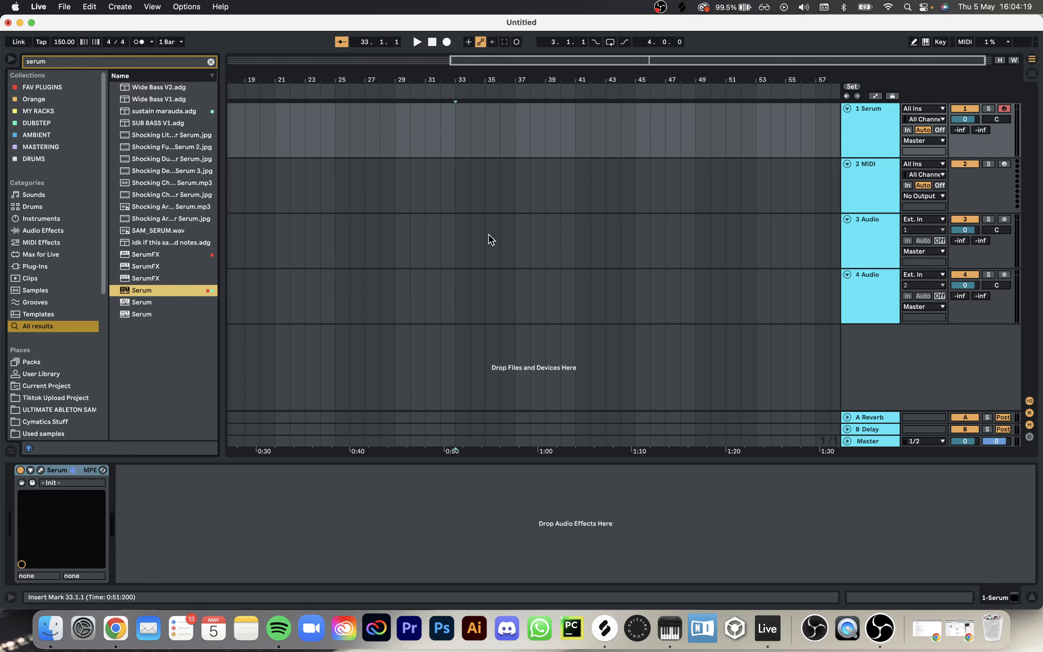
Step: Create a two-beat MIDI clip at 33.1.1 on the Serum track and fill its whole length with one D3 note
{"action": "left_click", "coordinate": [445, 135]}
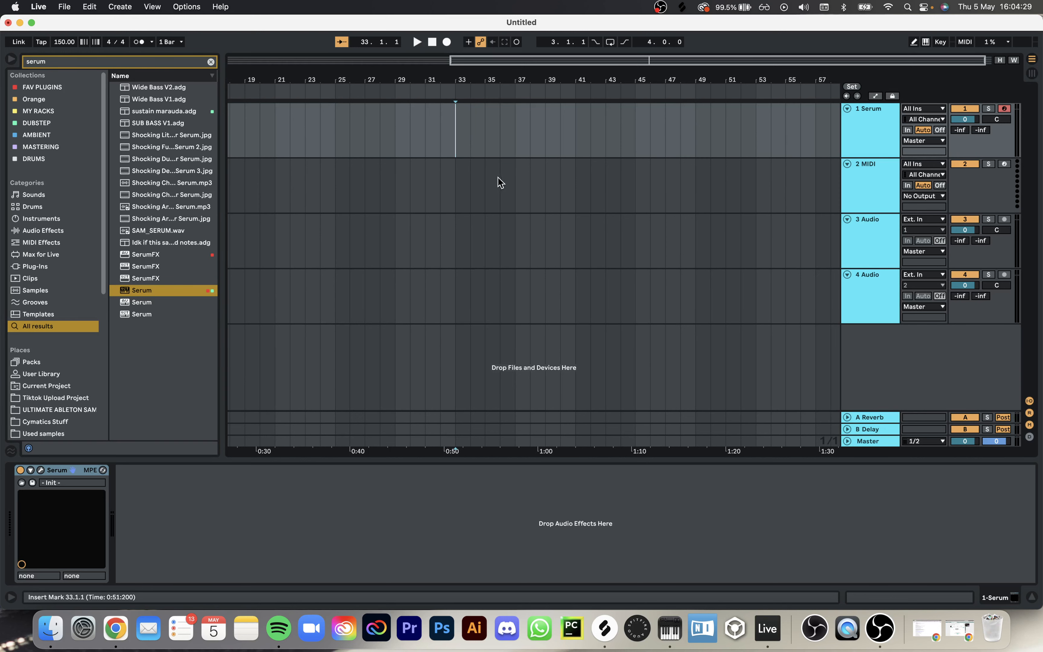
{"action": "scroll", "coordinate": [484, 135], "scroll_direction": "up", "scroll_amount": 3}
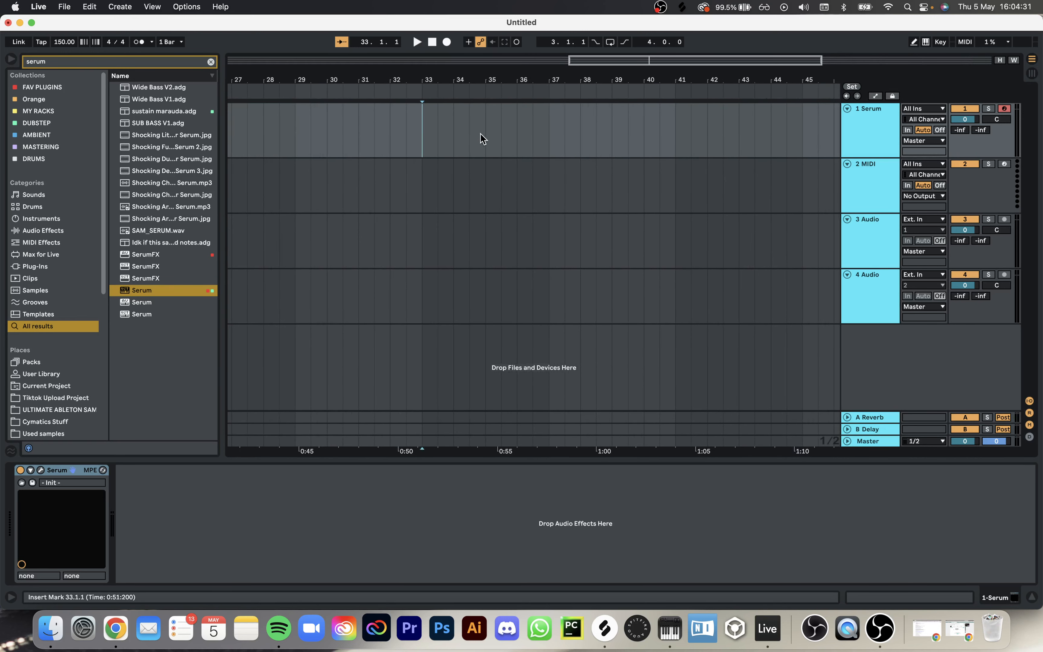
{"action": "scroll", "coordinate": [446, 128], "scroll_direction": "up", "scroll_amount": 2}
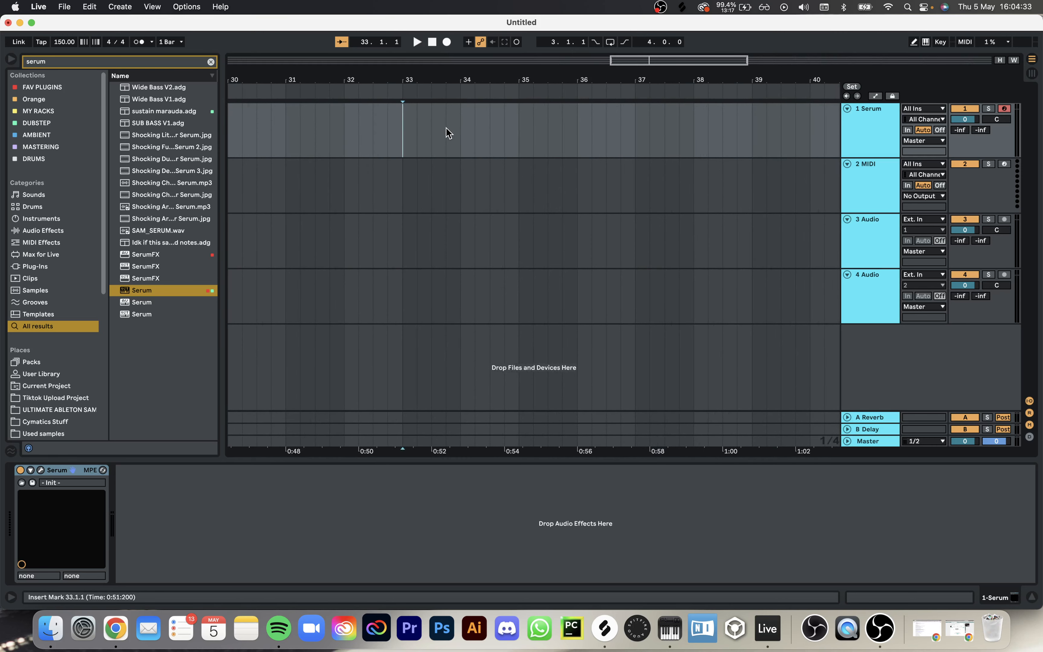
{"action": "left_click", "coordinate": [430, 124], "text": "shift"}
{"action": "key", "text": "super+shift+m"}
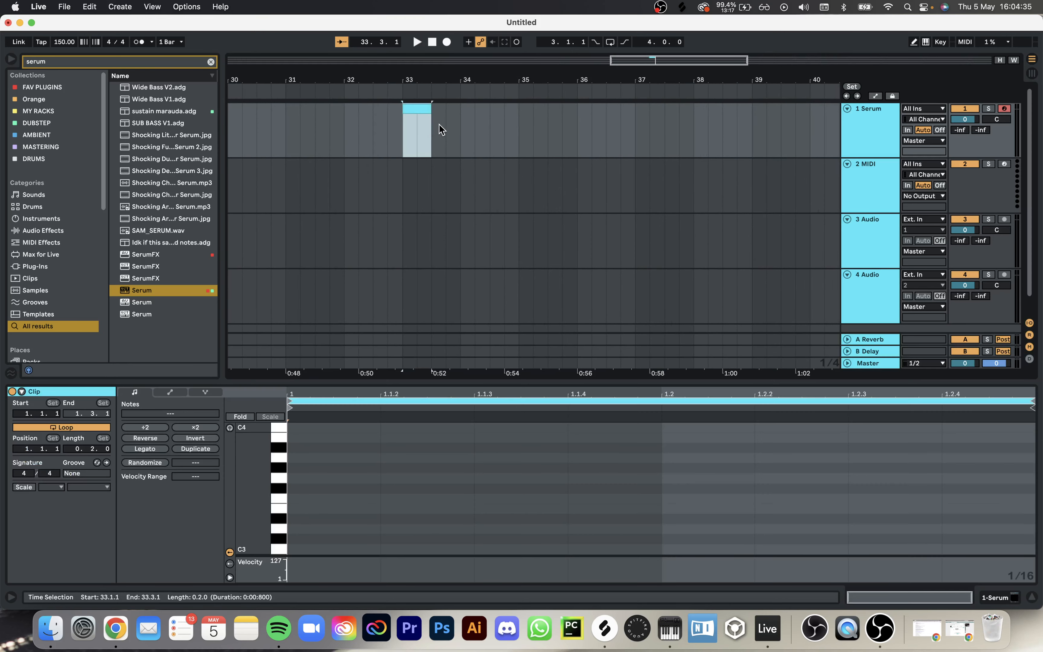
{"action": "double_click", "coordinate": [306, 528]}
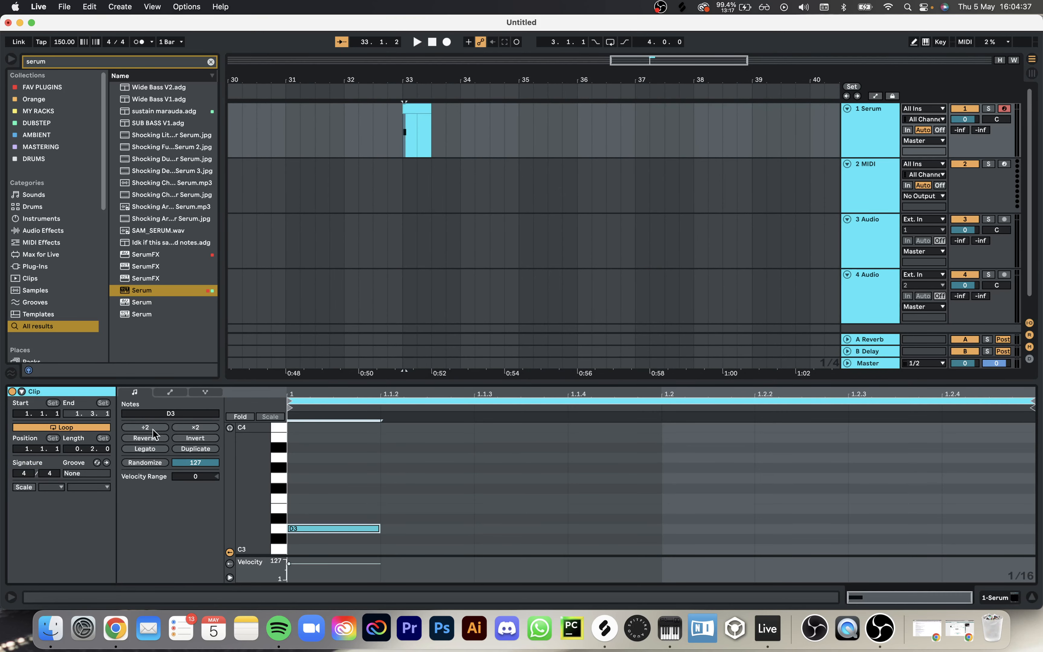
{"action": "left_click", "coordinate": [145, 449]}
Step: Create an empty MIDI clip on the second MIDI track from 33.3.1 to 37.1.1
{"action": "left_click", "coordinate": [399, 129]}
{"action": "scroll", "coordinate": [399, 129], "scroll_direction": "down", "scroll_amount": 3}
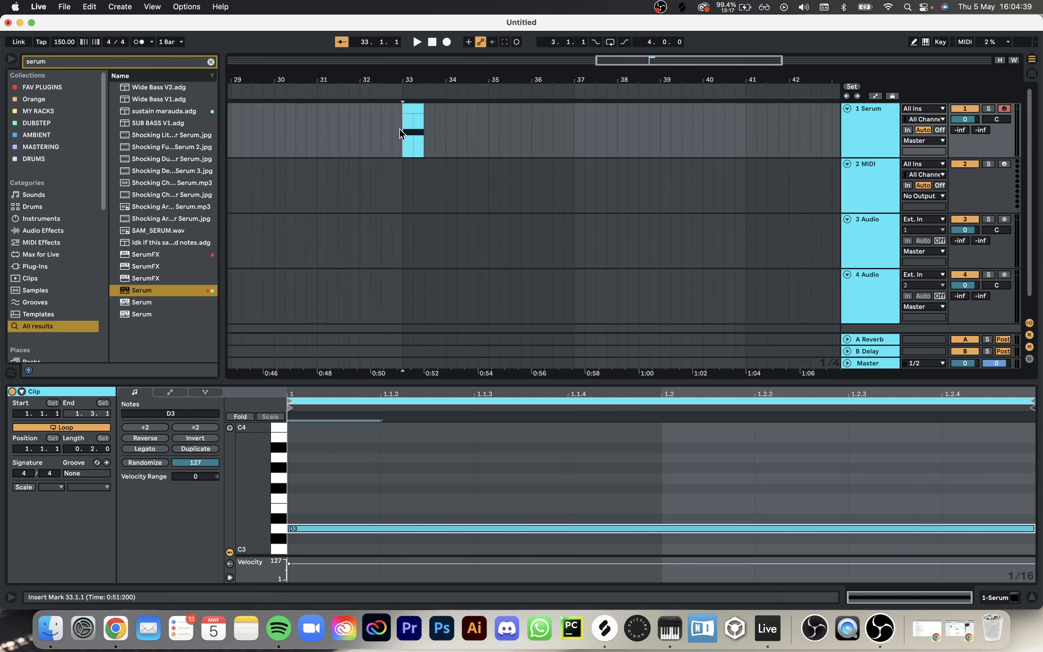
{"action": "left_click_drag", "start_coordinate": [416, 178], "coordinate": [493, 172]}
{"action": "key", "text": "super+shift+m"}
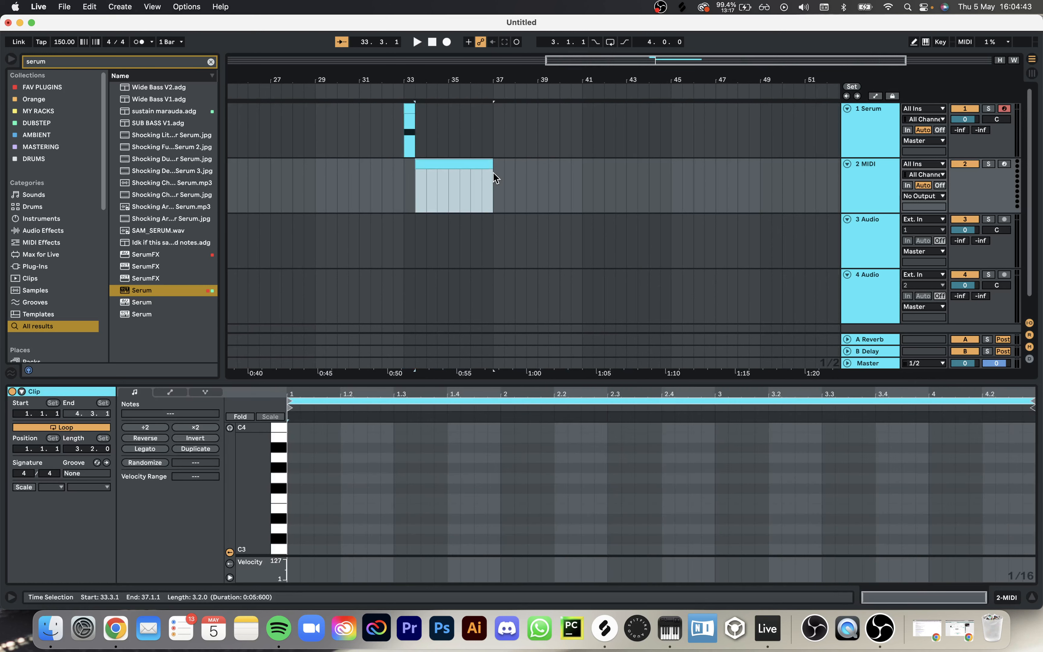
{"action": "left_click", "coordinate": [437, 187]}
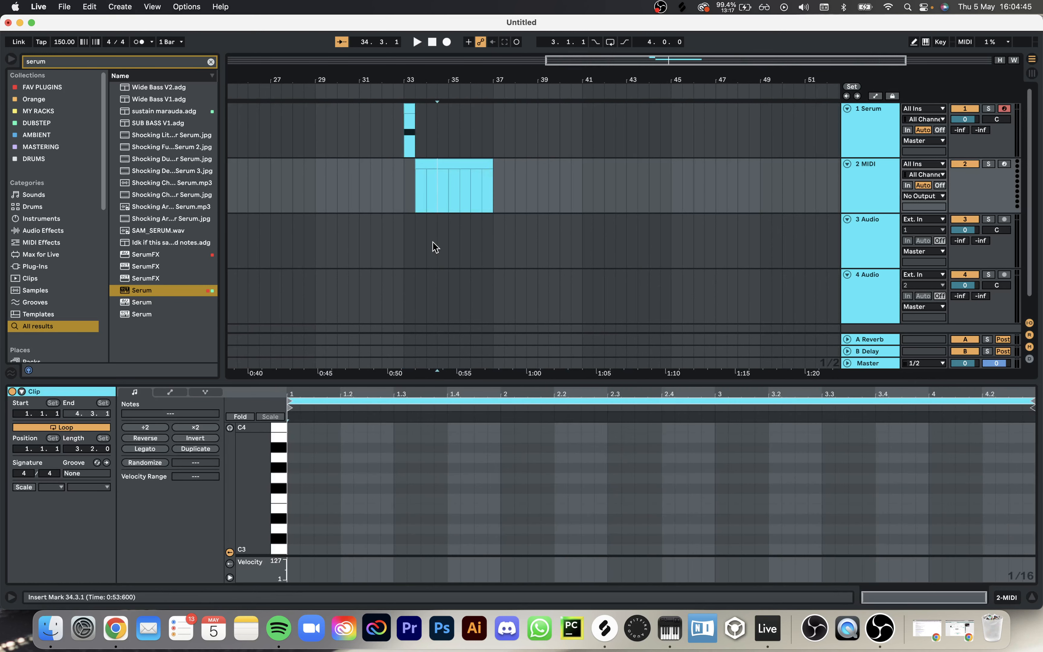
{"action": "left_click", "coordinate": [409, 194]}
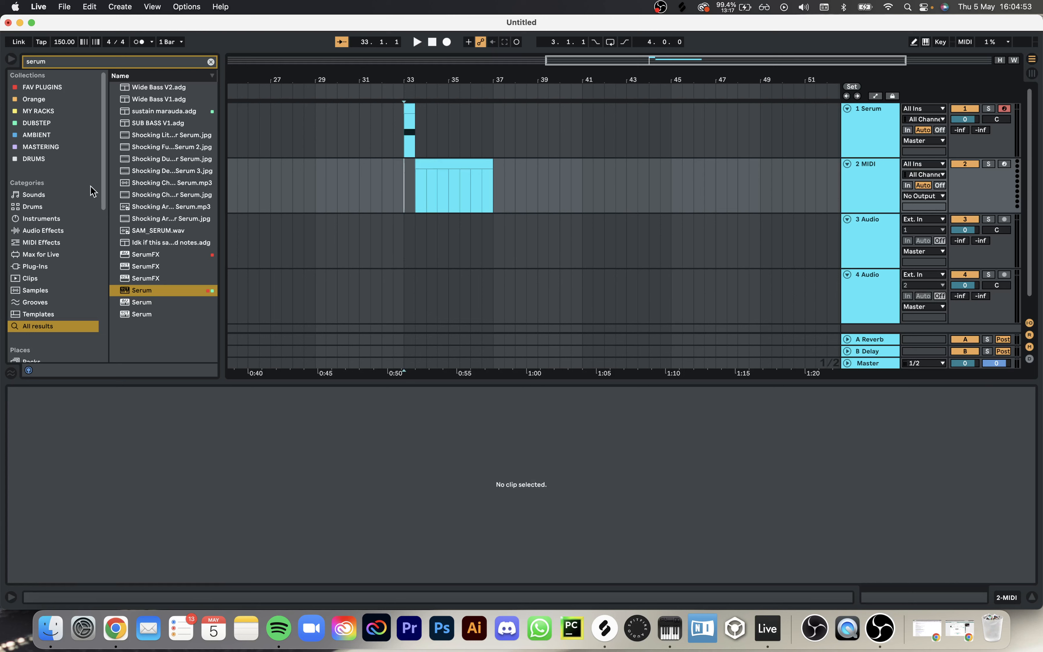
Step: Audition the kick samples in the DUB one-shots folder of the DRUMS collection
{"action": "left_click", "coordinate": [35, 159]}
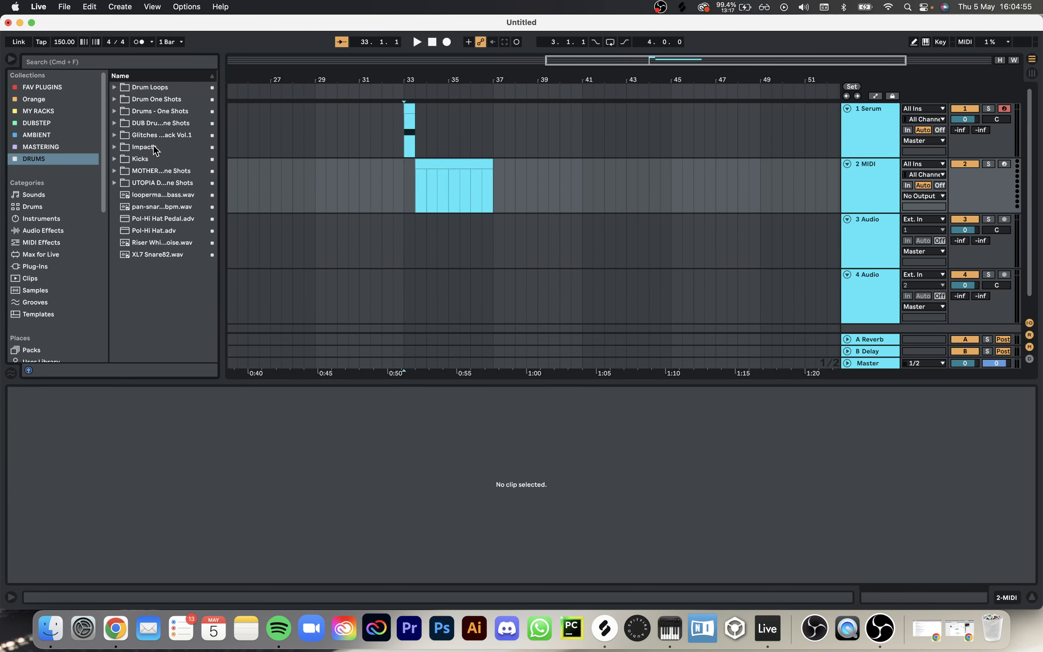
{"action": "left_click", "coordinate": [117, 122]}
{"action": "left_click", "coordinate": [122, 159]}
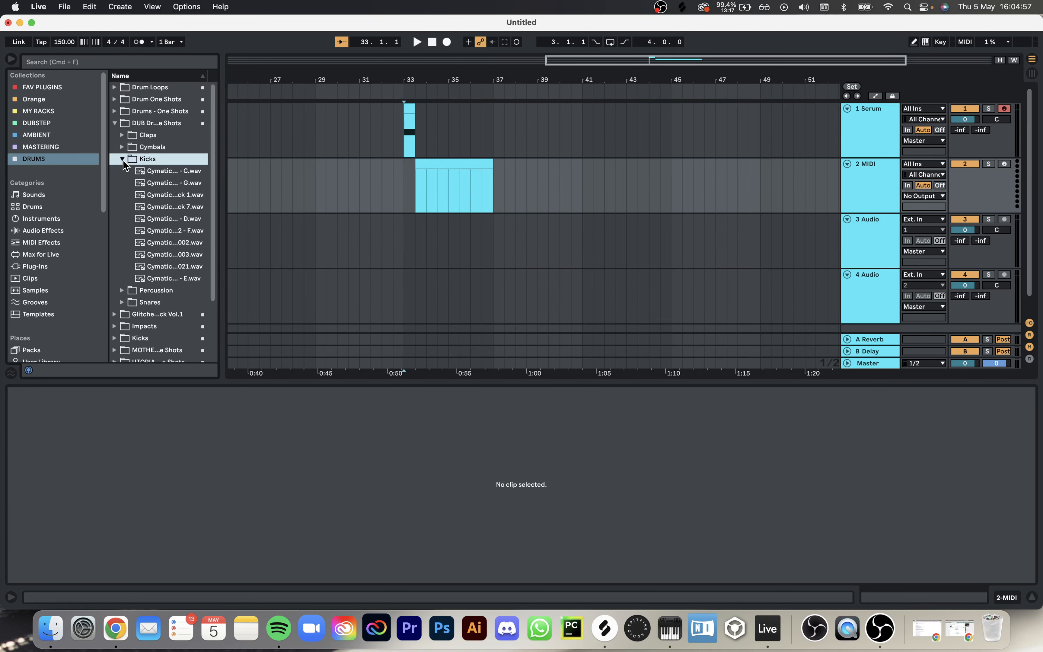
{"action": "left_click", "coordinate": [162, 242]}
{"action": "left_click", "coordinate": [169, 232]}
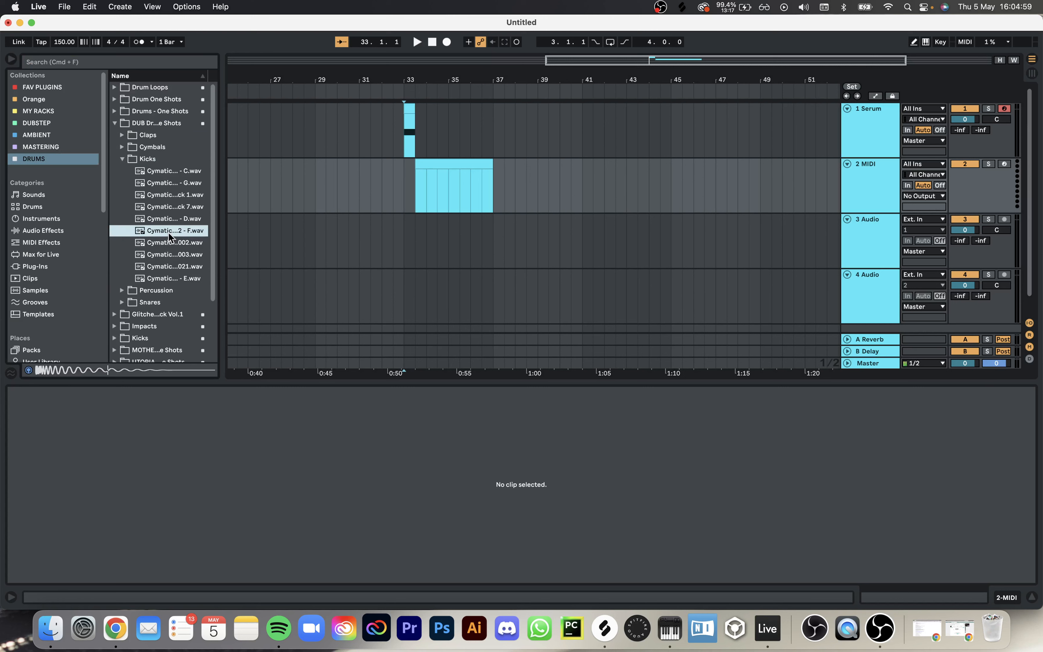
{"action": "left_click", "coordinate": [179, 254]}
{"action": "left_click", "coordinate": [186, 219]}
{"action": "left_click", "coordinate": [185, 194]}
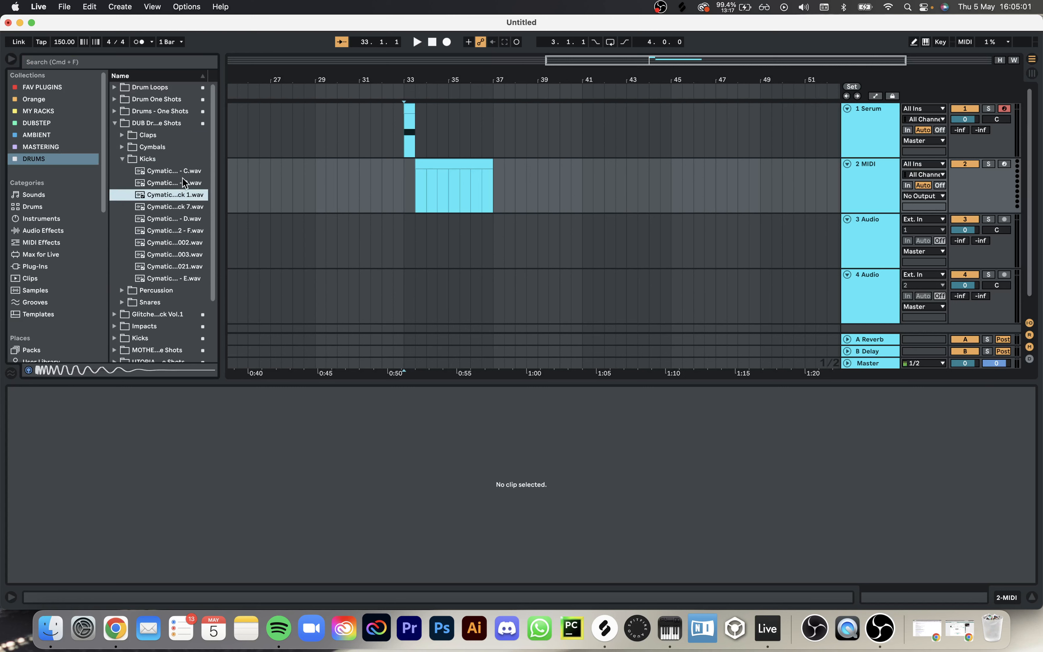
{"action": "left_click", "coordinate": [180, 182]}
{"action": "left_click", "coordinate": [178, 198]}
{"action": "left_click", "coordinate": [178, 266]}
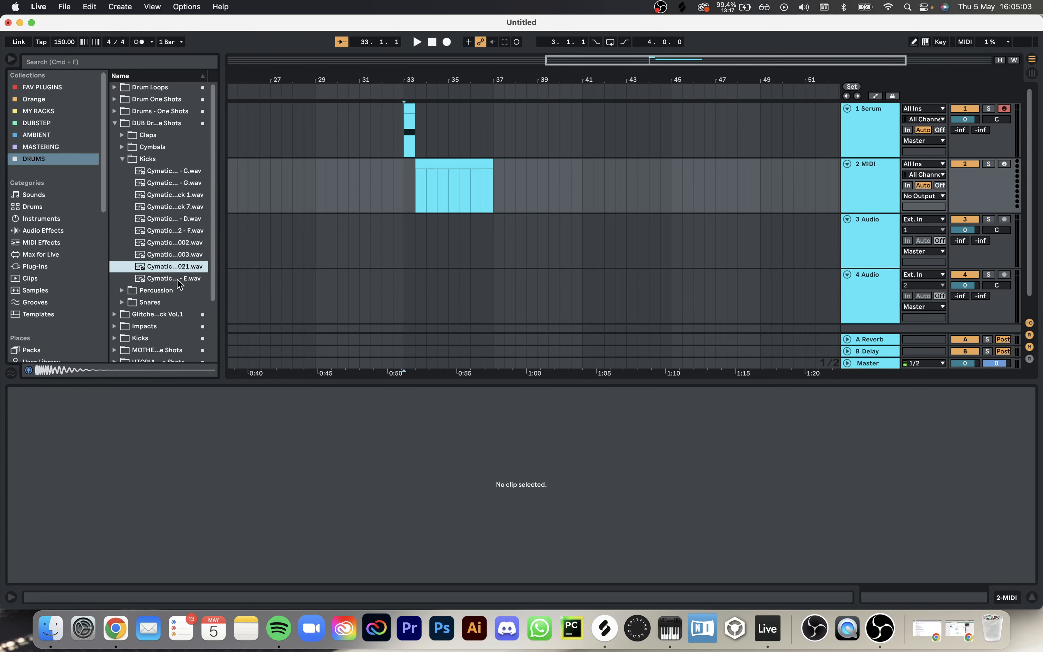
{"action": "key", "text": "Up"}
{"action": "key", "text": "Up"}
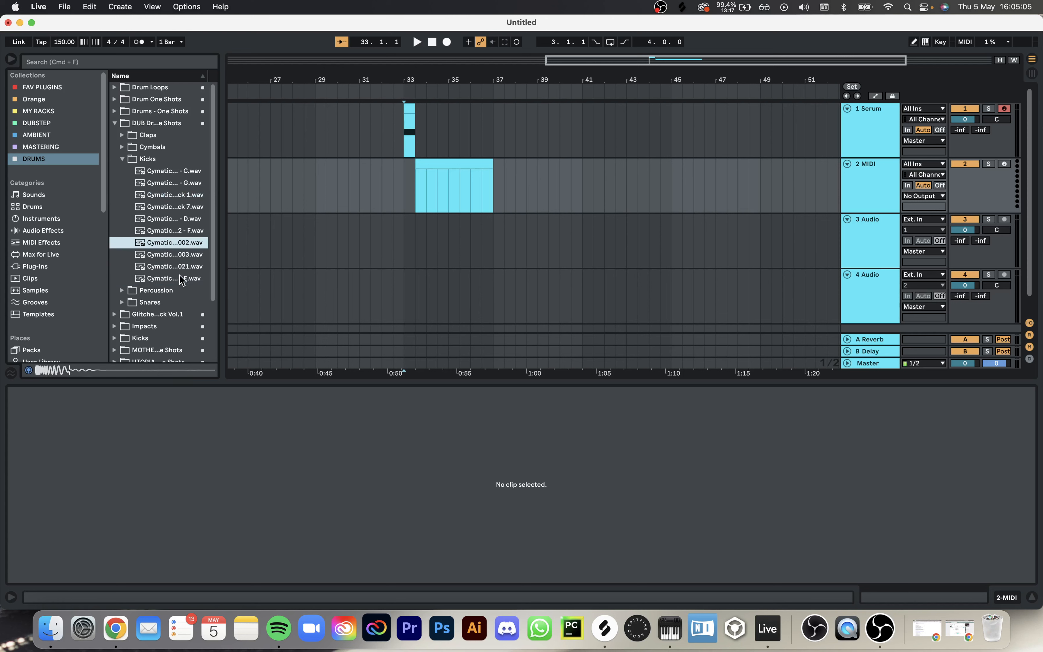
{"action": "key", "text": "Up"}
{"action": "key", "text": "Down"}
{"action": "key", "text": "Up"}
{"action": "key", "text": "Up"}
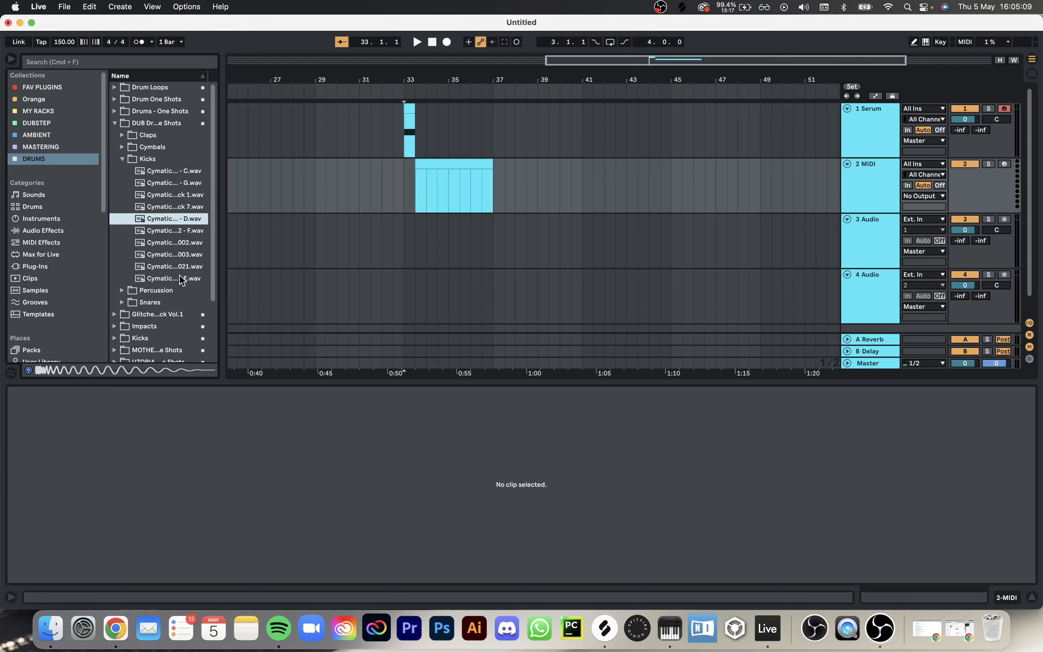
{"action": "key", "text": "Up"}
{"action": "key", "text": "Up"}
{"action": "key", "text": "Up"}
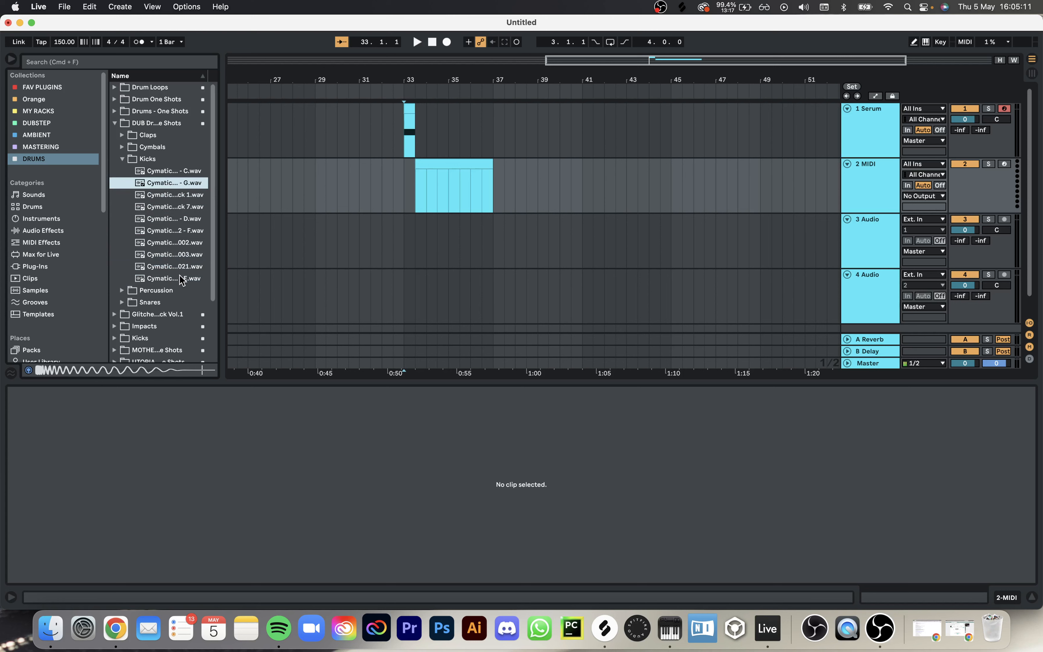
{"action": "key", "text": "Up"}
{"action": "key", "text": "Down"}
{"action": "key", "text": "Down"}
{"action": "key", "text": "Down"}
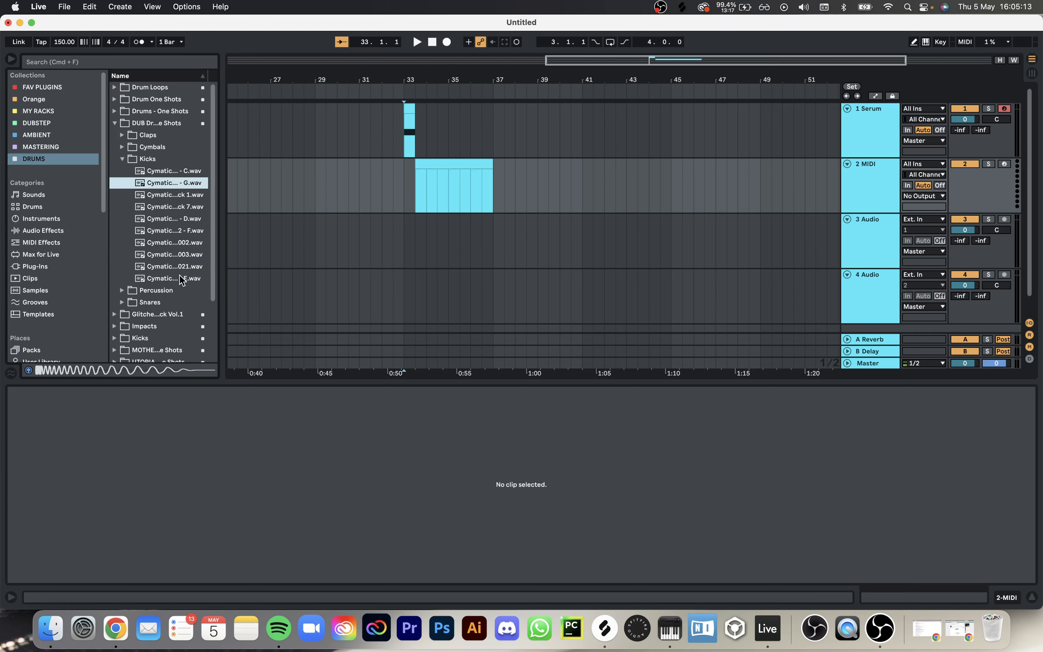
{"action": "key", "text": "Down"}
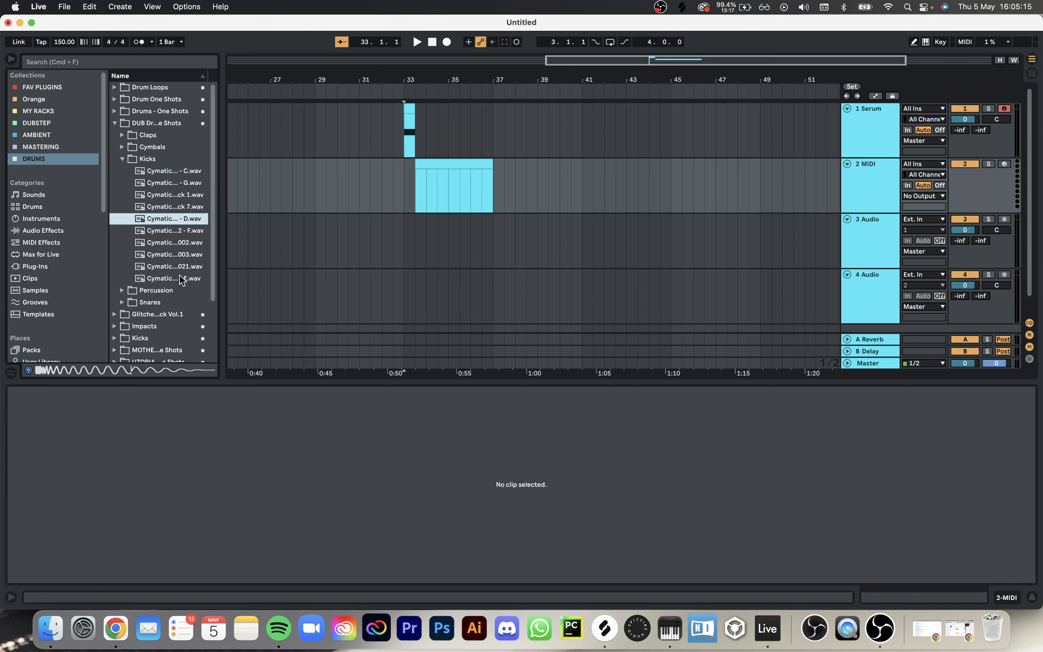
{"action": "key", "text": "Down"}
{"action": "key", "text": "Down"}
{"action": "key", "text": "Down"}
{"action": "key", "text": "Down"}
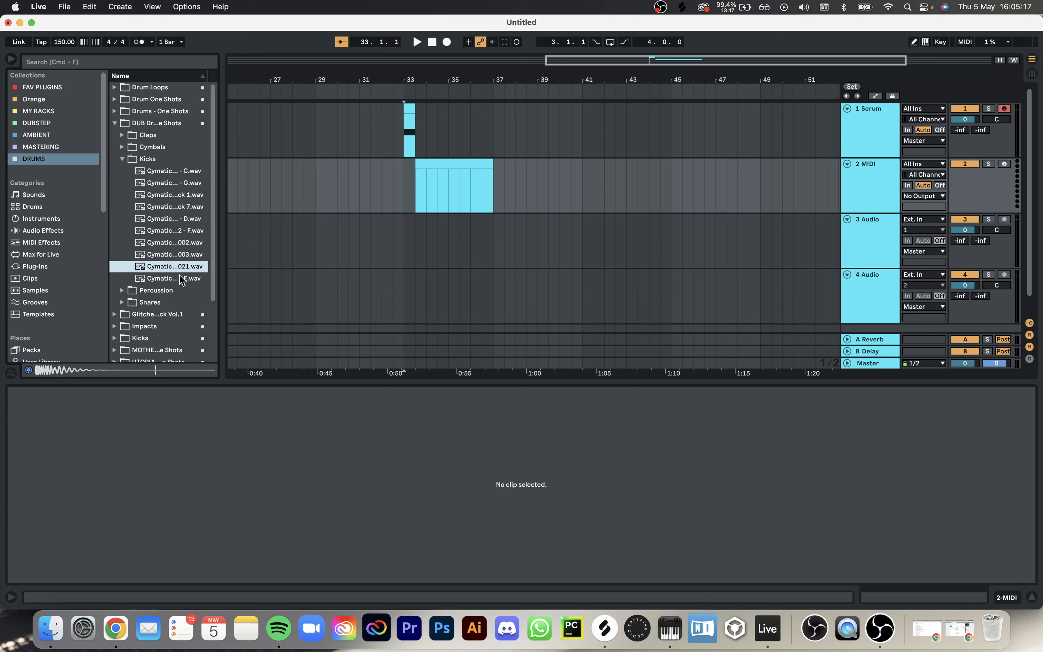
Step: Audition the kick samples in the Drums - One Shots folder, ending on Cymatics - Infinity Kick 1
{"action": "scroll", "coordinate": [183, 281], "scroll_direction": "down", "scroll_amount": 1}
{"action": "scroll", "coordinate": [172, 240], "scroll_direction": "up", "scroll_amount": 1}
{"action": "left_click", "coordinate": [115, 110]}
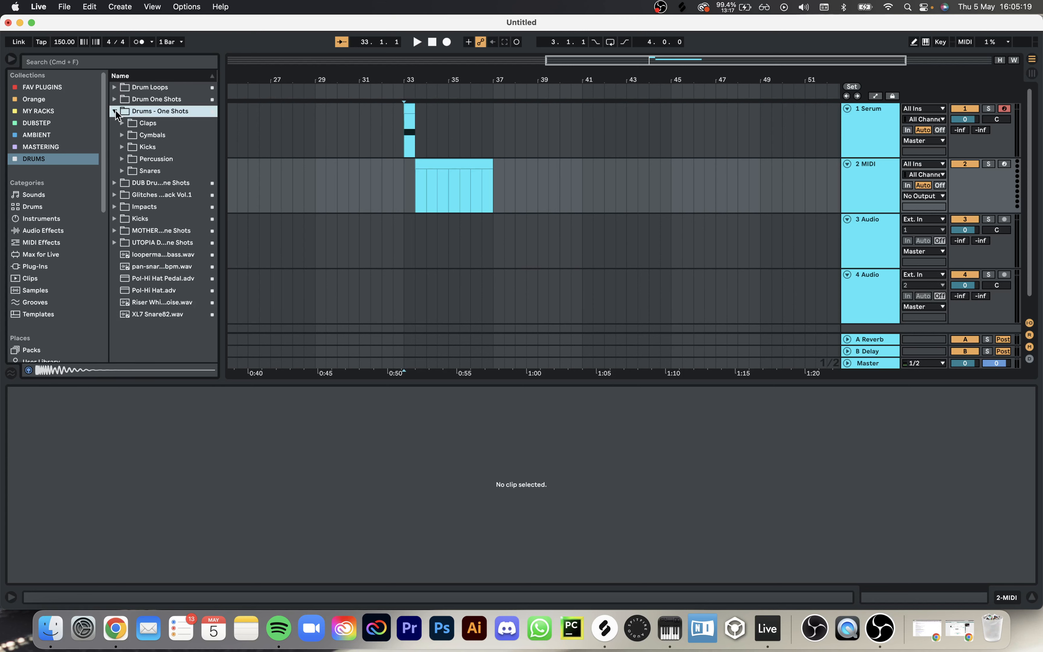
{"action": "left_click", "coordinate": [125, 146]}
{"action": "left_click", "coordinate": [158, 174]}
{"action": "key", "text": "Down"}
{"action": "key", "text": "Down"}
{"action": "key", "text": "Down"}
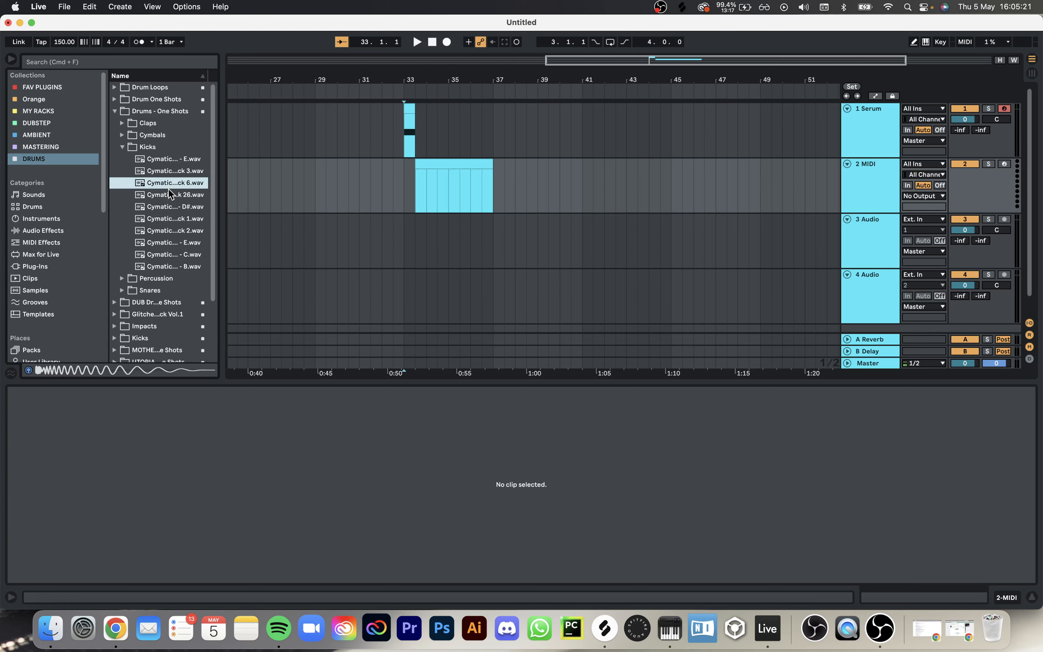
{"action": "key", "text": "Up"}
{"action": "key", "text": "Down"}
{"action": "key", "text": "Down"}
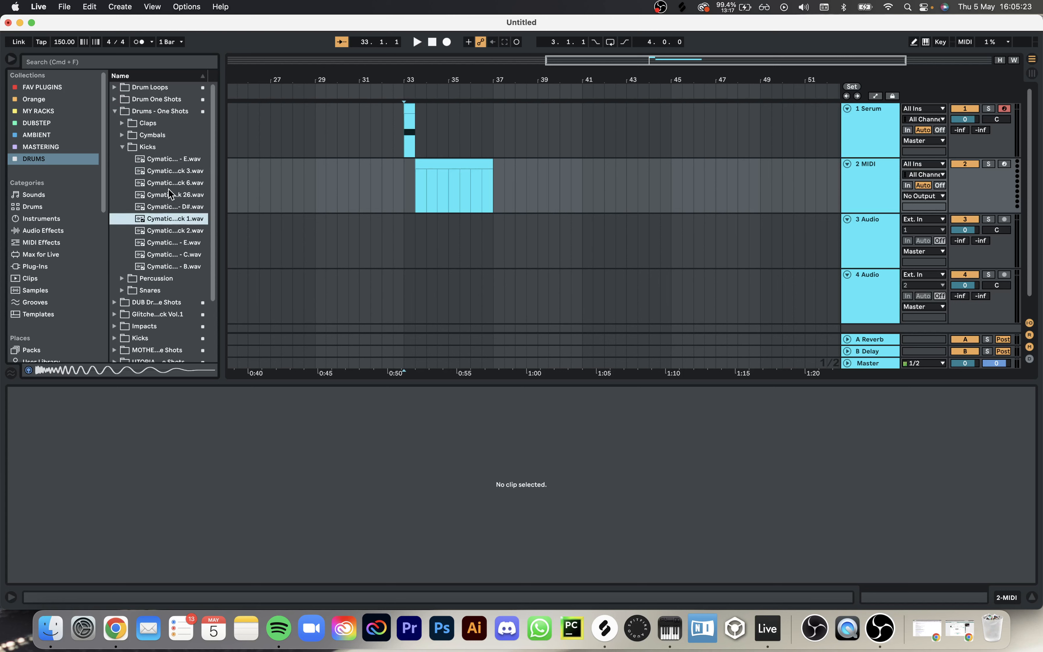
{"action": "key", "text": "Down"}
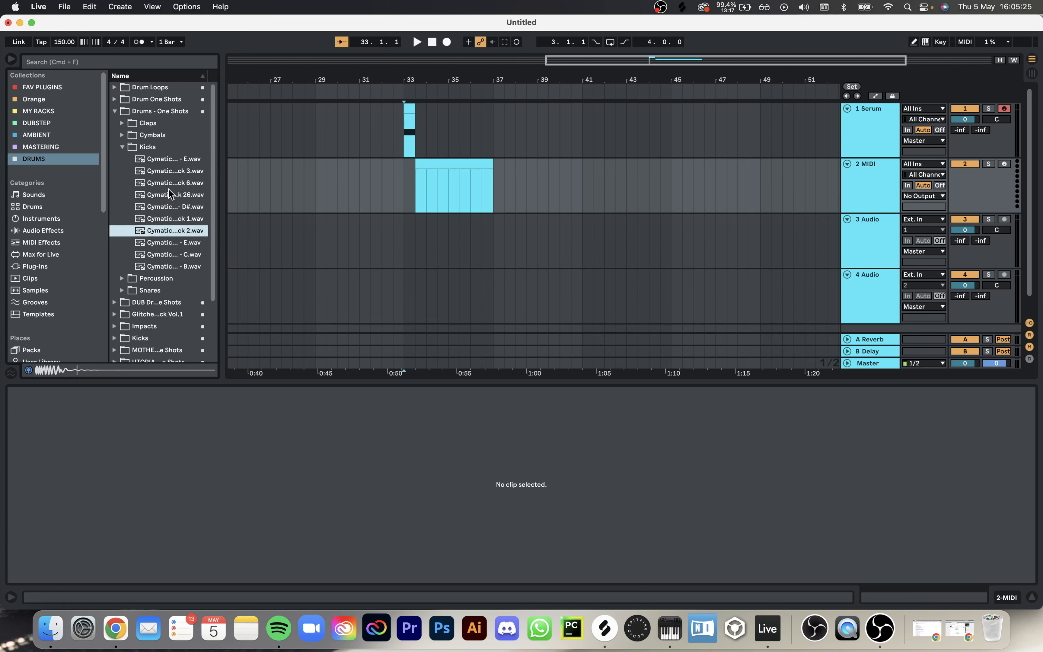
{"action": "key", "text": "Up"}
{"action": "key", "text": "Down"}
{"action": "key", "text": "Down"}
{"action": "key", "text": "Down"}
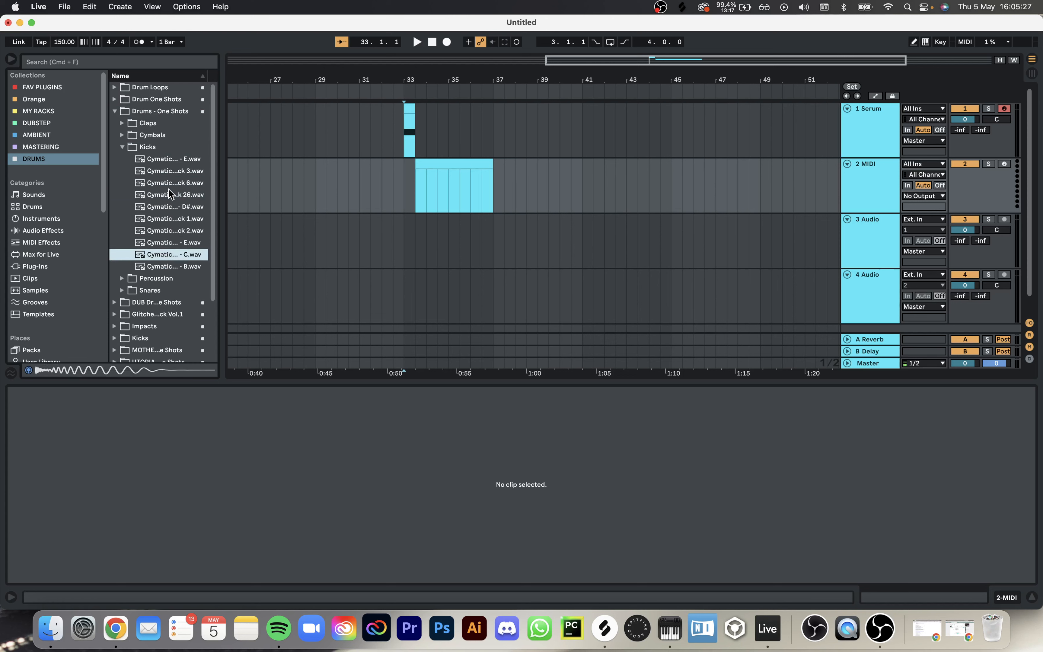
{"action": "key", "text": "Up"}
{"action": "key", "text": "Up"}
{"action": "key", "text": "Up"}
{"action": "key", "text": "Down"}
{"action": "key", "text": "Up"}
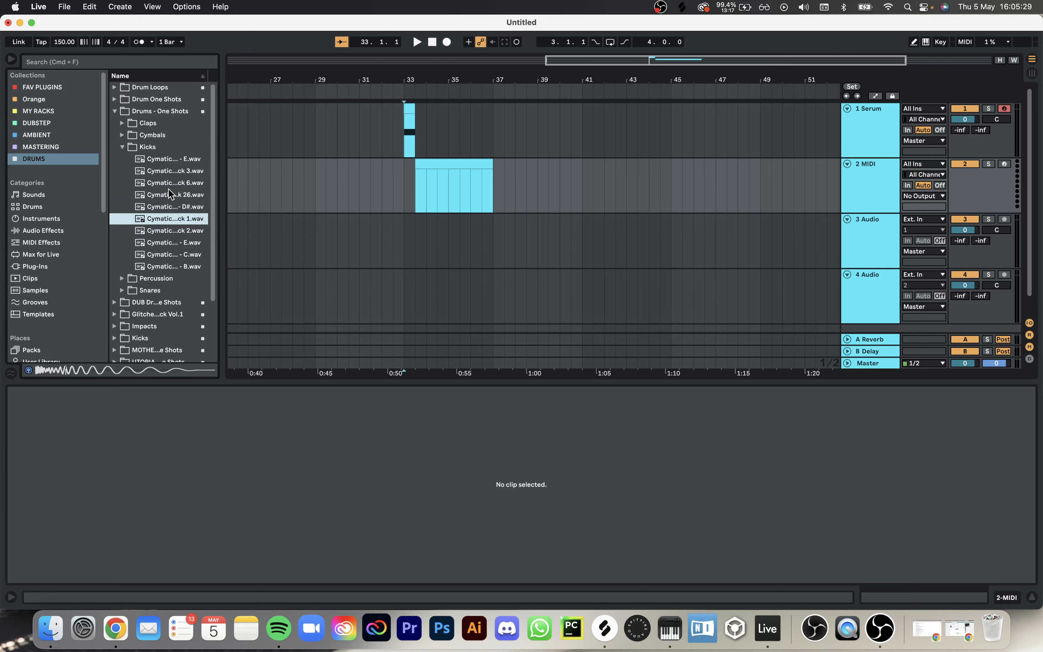
Step: Place the Infinity Kick 1 sample at 33.1.1 on the first audio track and consolidate it into a one-beat clip ending at 33.2.1
{"action": "left_click_drag", "start_coordinate": [157, 218], "coordinate": [433, 235]}
{"action": "scroll", "coordinate": [405, 238], "scroll_direction": "up", "scroll_amount": 5}
{"action": "key", "text": "super+j"}
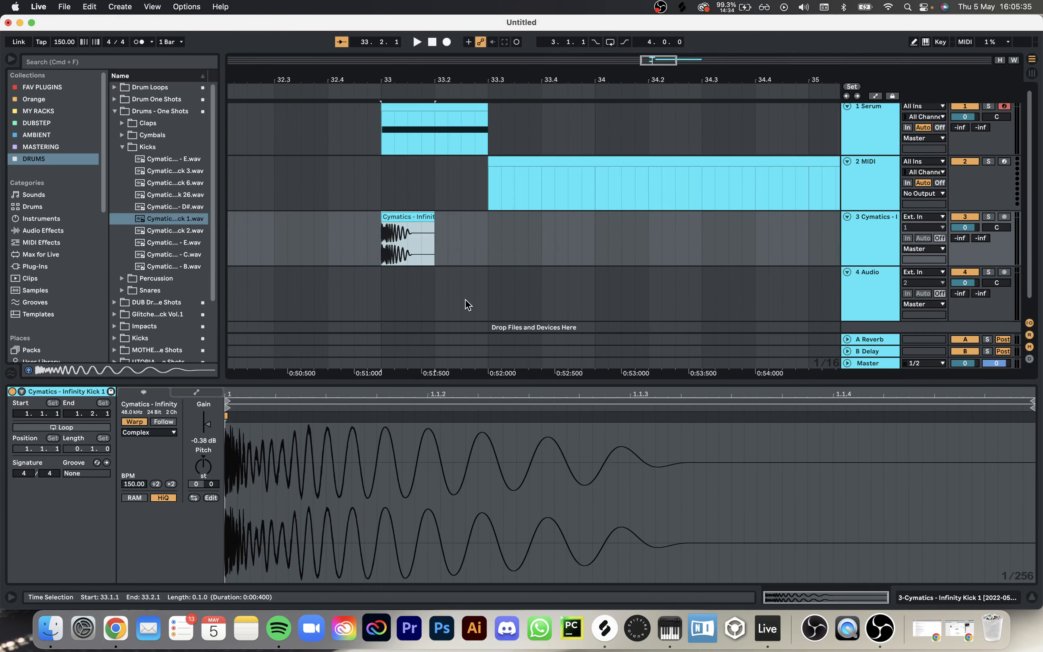
Step: Duplicate the one-bar kick section three times so a kick starts every bar from 33 to 36
{"action": "scroll", "coordinate": [539, 303], "scroll_direction": "down", "scroll_amount": 3}
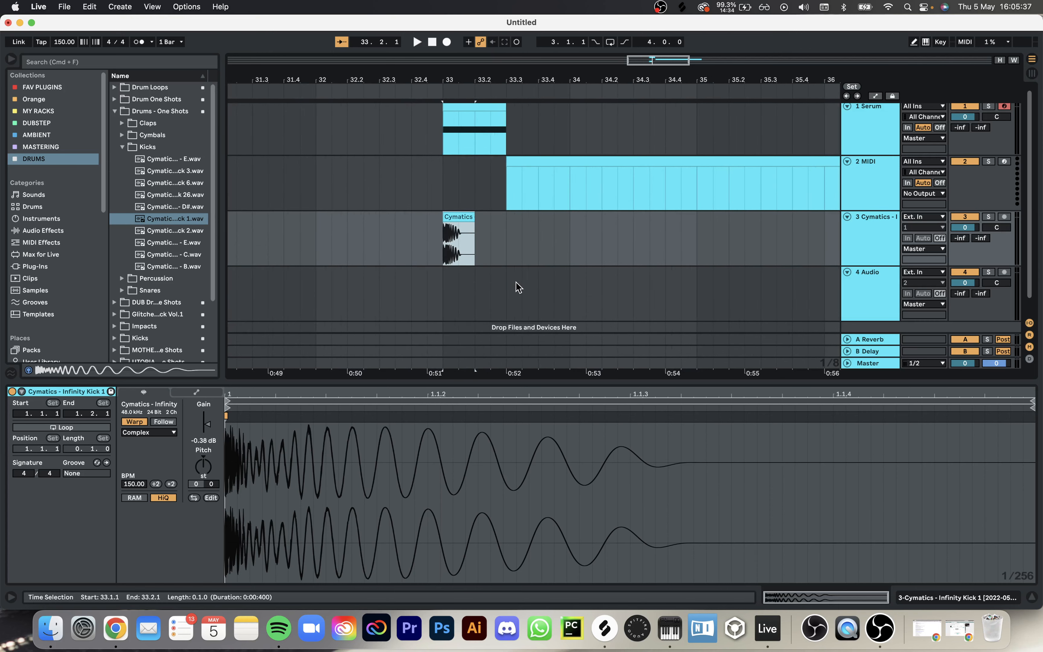
{"action": "left_click", "coordinate": [503, 284]}
{"action": "left_click_drag", "start_coordinate": [571, 249], "coordinate": [416, 240]}
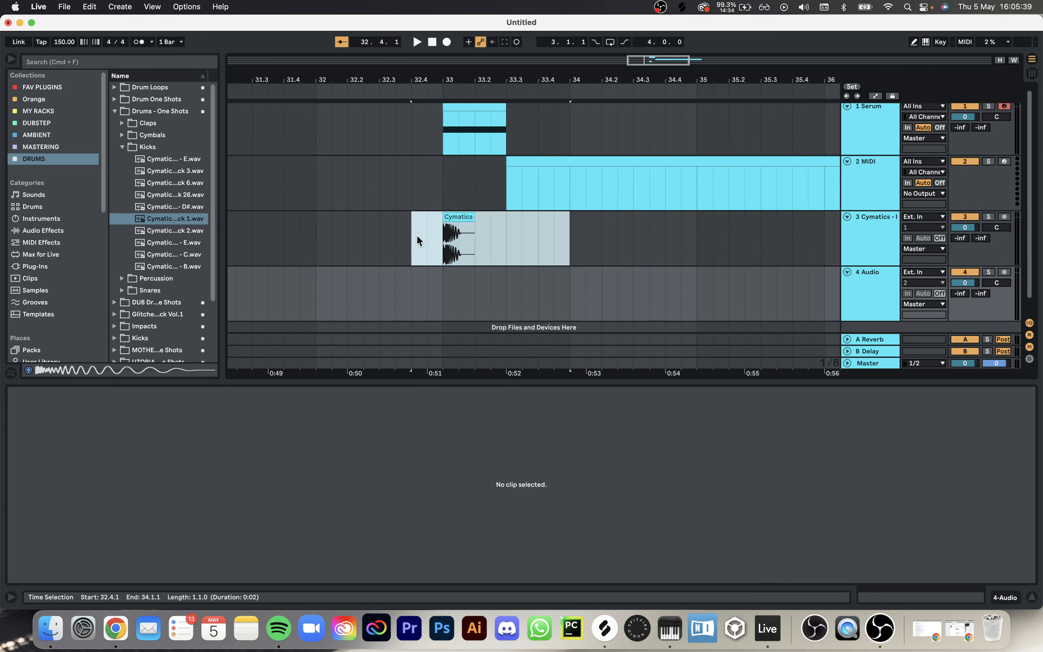
{"action": "scroll", "coordinate": [439, 241], "scroll_direction": "down", "scroll_amount": 2}
{"action": "key", "text": "super+d"}
{"action": "key", "text": "super+d"}
{"action": "key", "text": "super+d"}
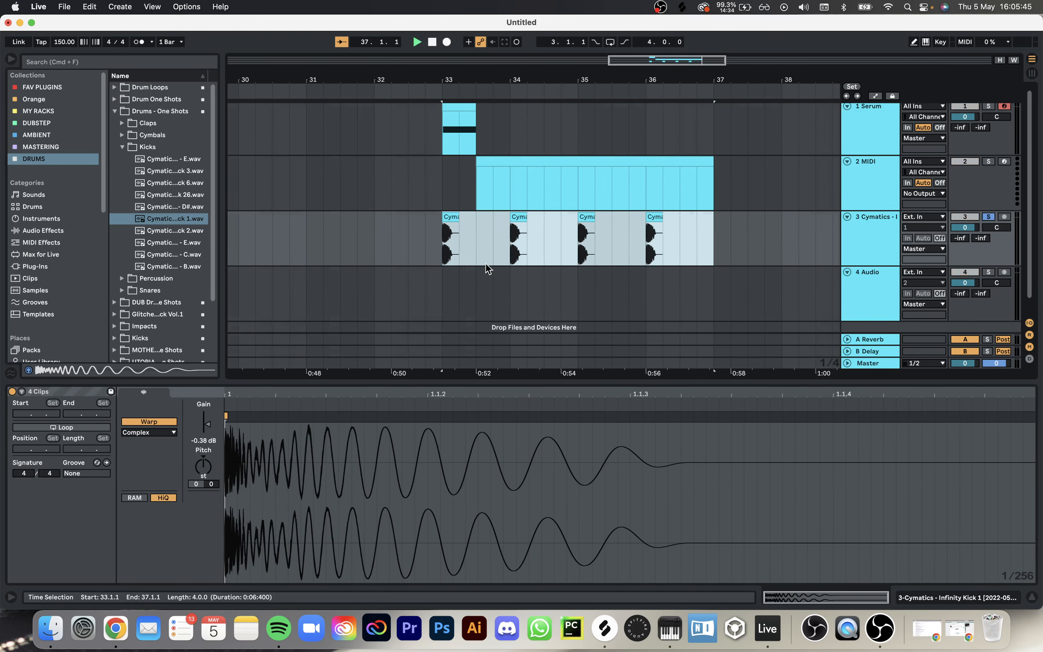
Step: Play back the kick pattern from bar 33 and reset the gain of the four kick clips to 0.00 dB
{"action": "key", "text": "space"}
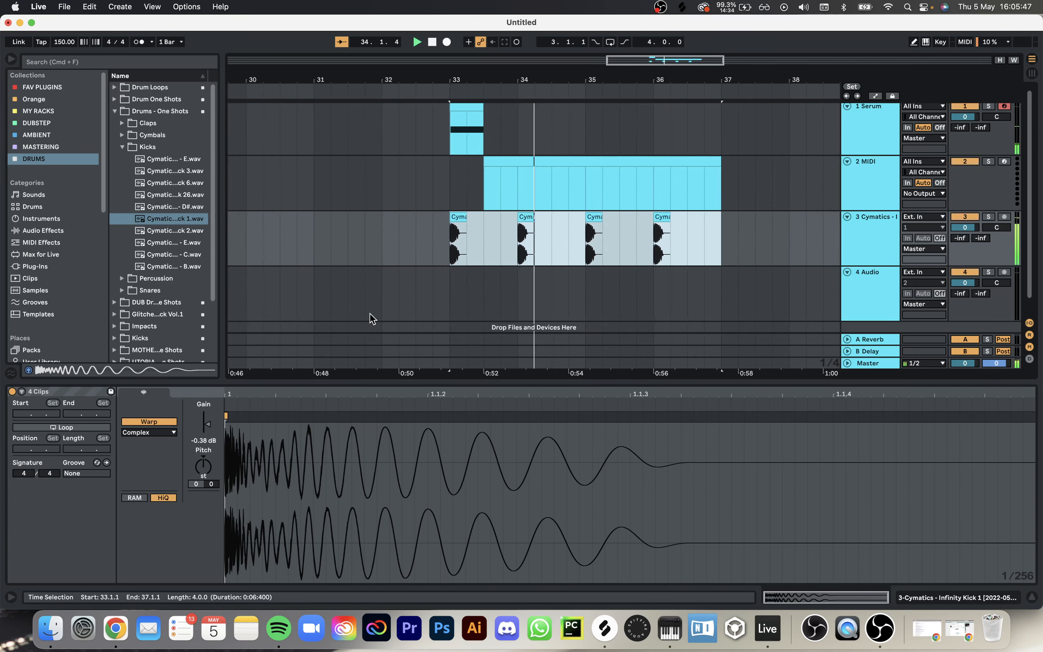
{"action": "key", "text": "space"}
{"action": "double_click", "coordinate": [209, 424]}
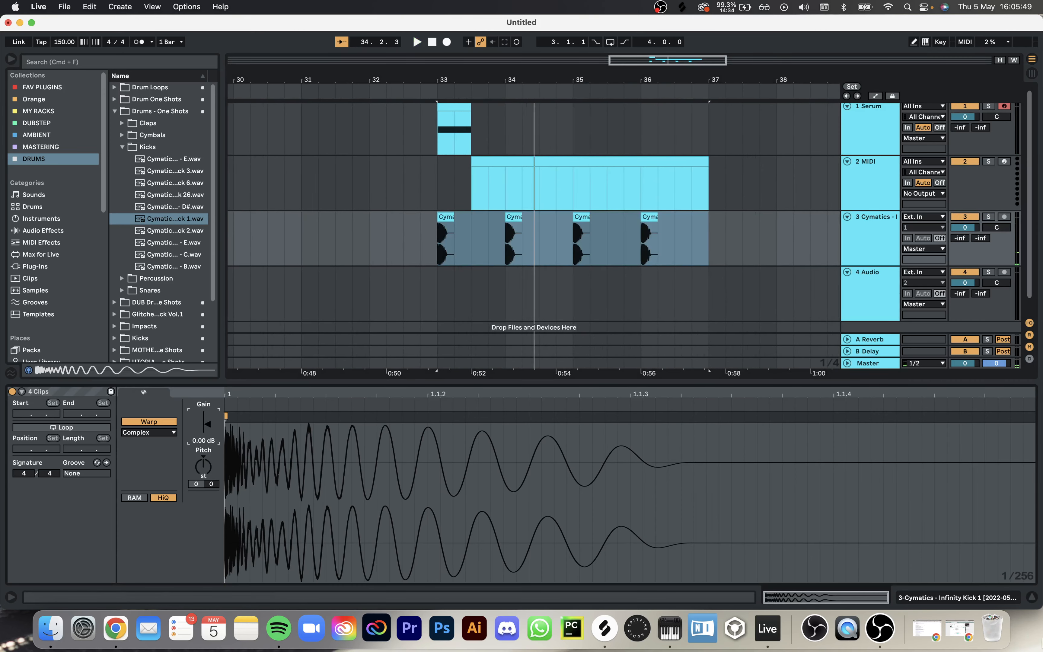
Step: Add an EQ Eight to the kick track's device chain and play back from bar 33
{"action": "left_click", "coordinate": [932, 598]}
{"action": "key", "text": "cmd+f"}
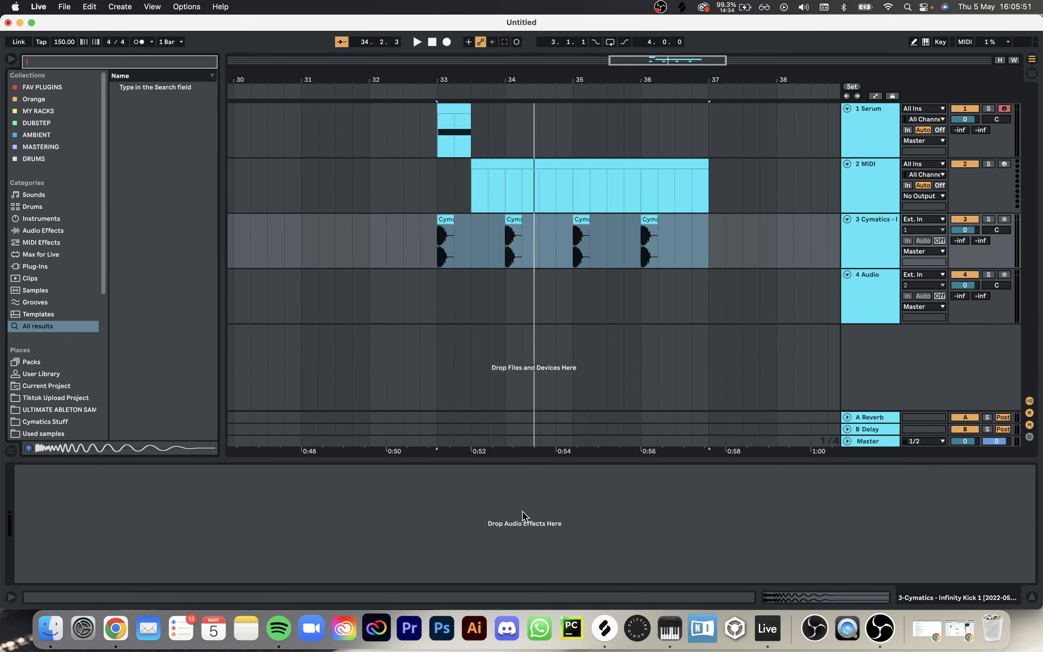
{"action": "type", "text": "eq"}
{"action": "left_click_drag", "start_coordinate": [136, 101], "coordinate": [472, 241]}
{"action": "key", "text": "space"}
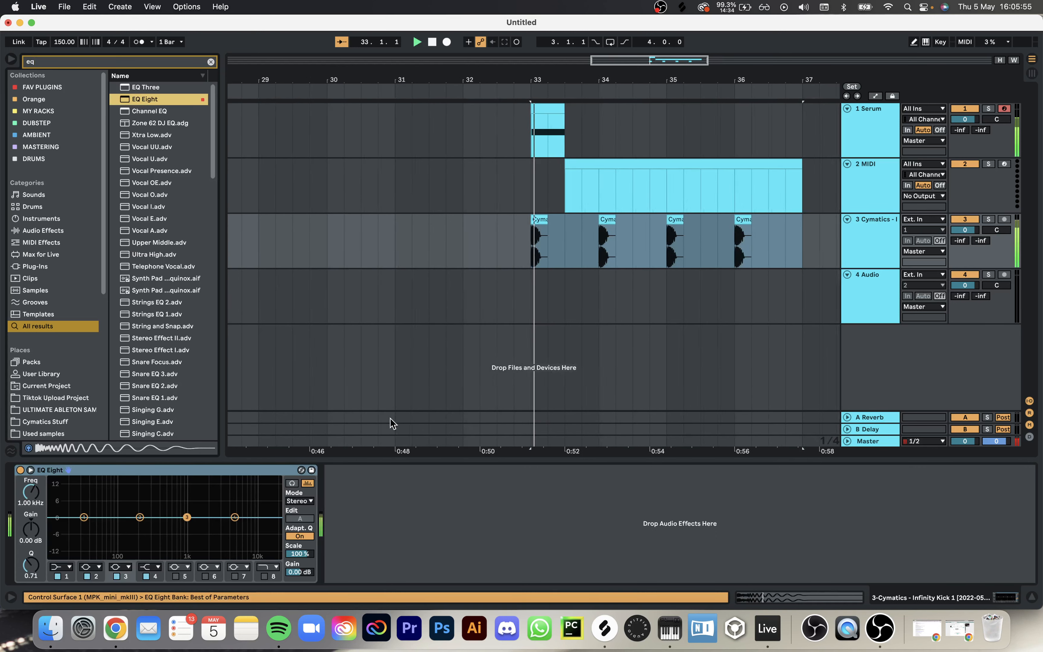
Step: Mute the Serum track and boost EQ band 2 on the kick by 3.60 dB at 272 Hz
{"action": "left_click", "coordinate": [965, 108]}
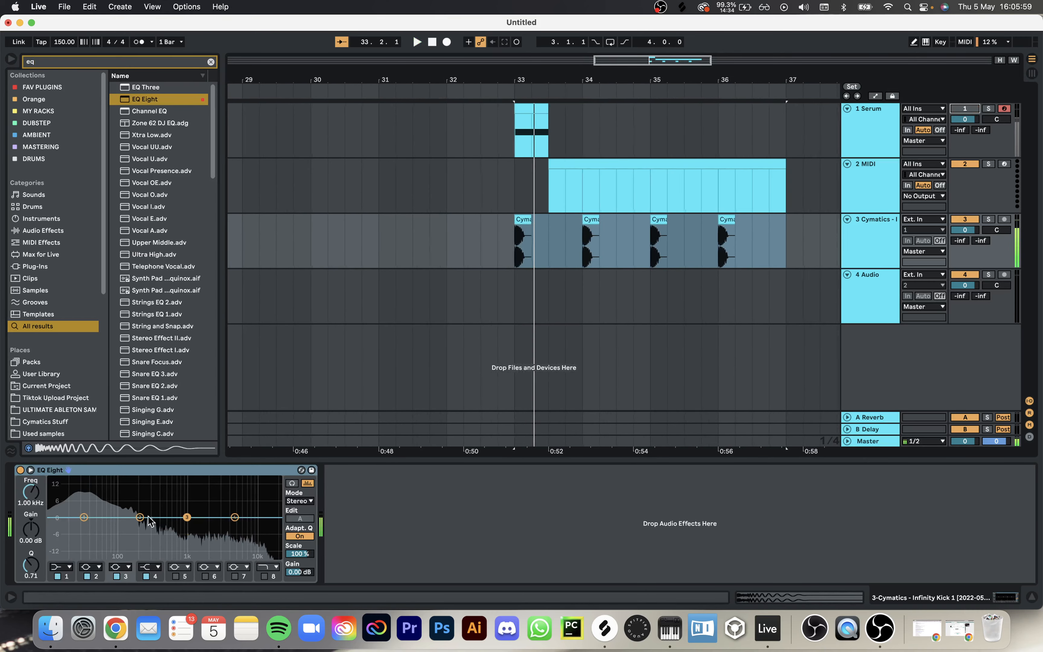
{"action": "mouse_move", "coordinate": [140, 517]}
{"action": "left_mouse_down"}
{"action": "mouse_move", "coordinate": [155, 515]}
{"action": "mouse_move", "coordinate": [149, 509]}
{"action": "left_mouse_up"}
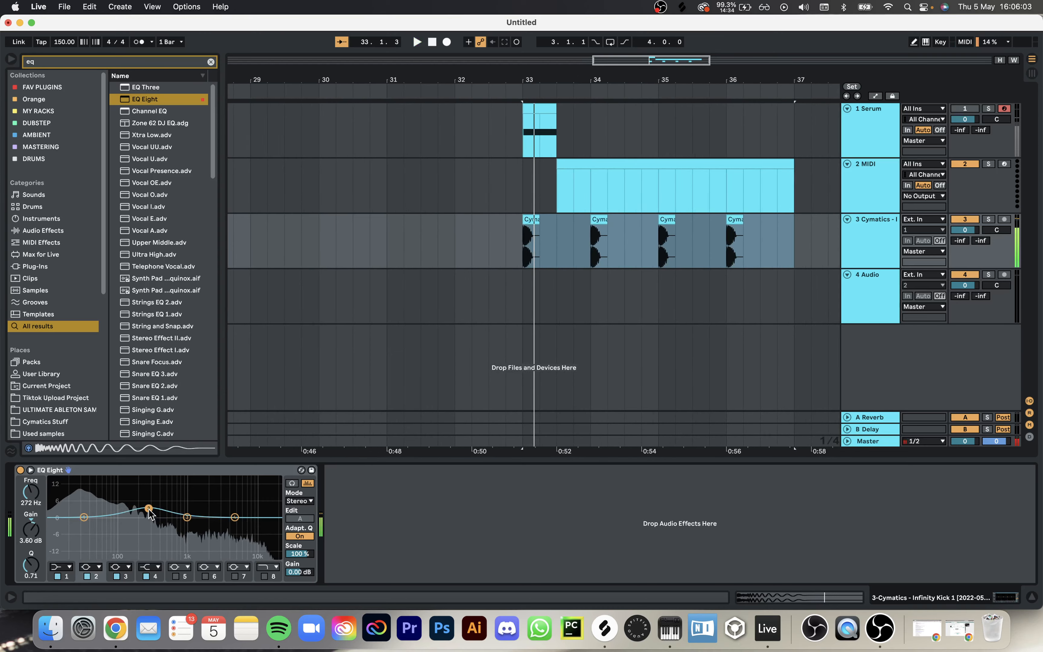
Step: Try raising EQ band 2 to 4.42 dB and band 1 to 1.88 dB at 68.5 Hz, and undo both changes
{"action": "left_click", "coordinate": [31, 470]}
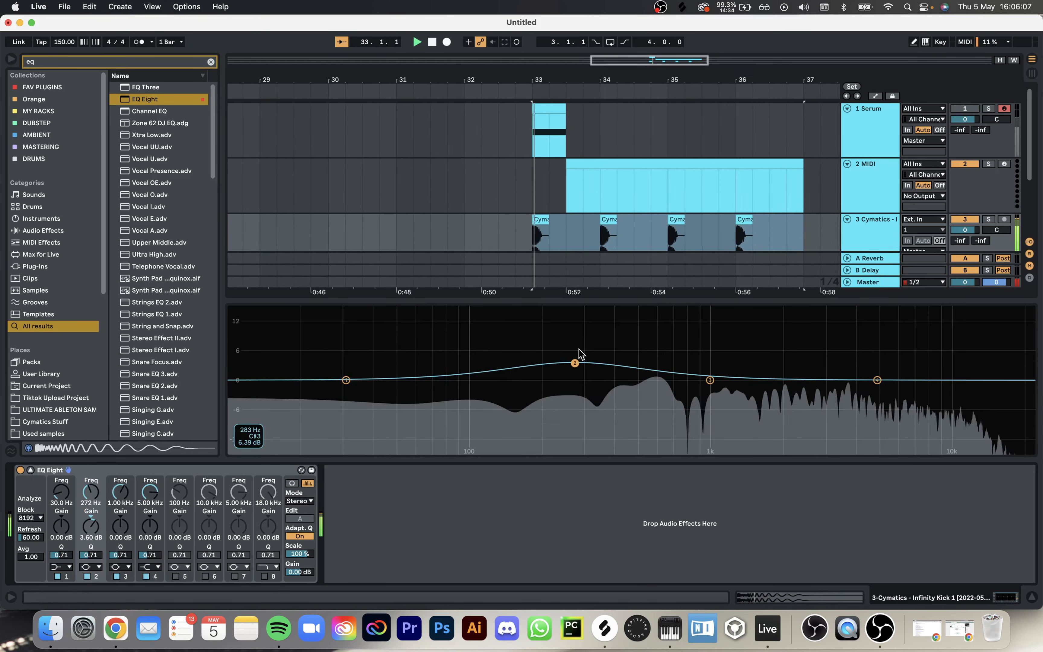
{"action": "left_click_drag", "start_coordinate": [576, 361], "coordinate": [577, 358]}
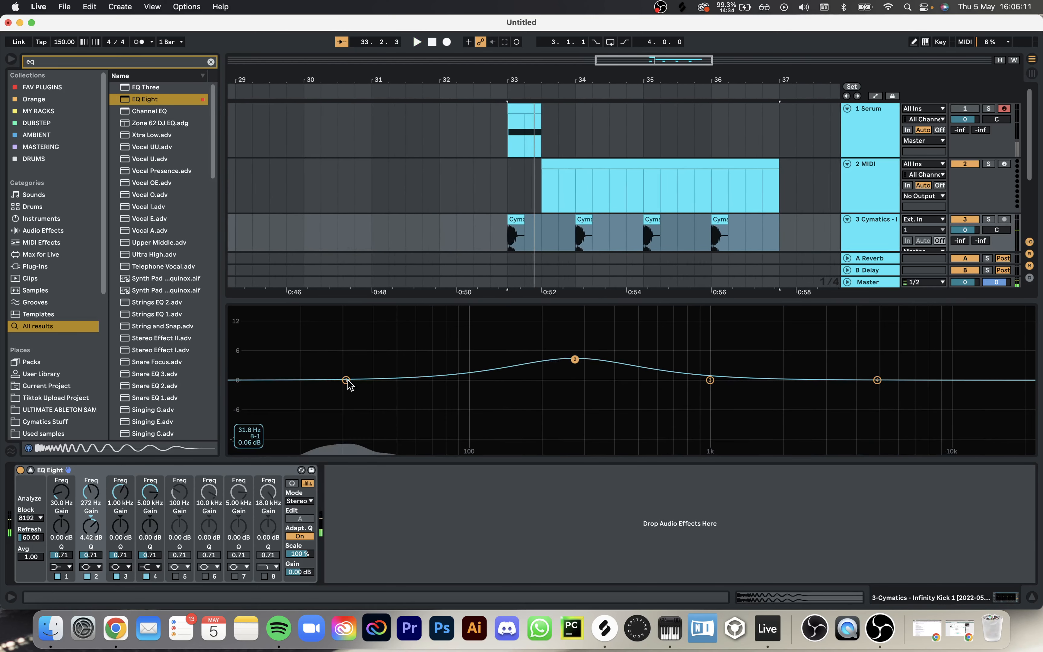
{"action": "left_click_drag", "start_coordinate": [346, 380], "coordinate": [431, 365]}
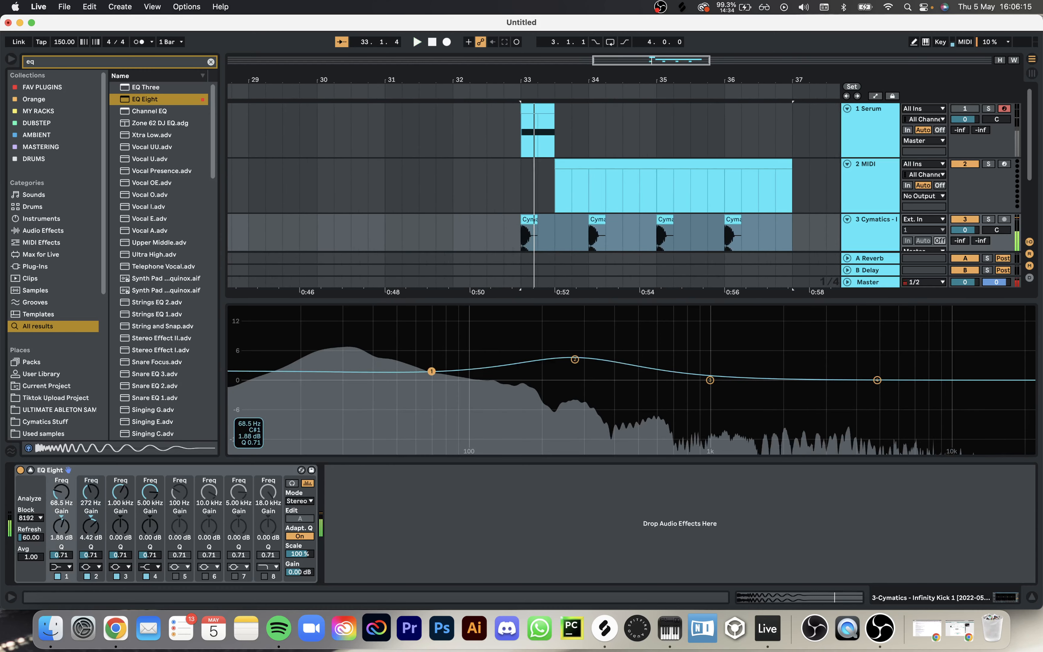
{"action": "key", "text": "super+z"}
{"action": "key", "text": "super+z"}
{"action": "key", "text": "super+z"}
{"action": "key", "text": "super+z"}
{"action": "key", "text": "super+shift+z"}
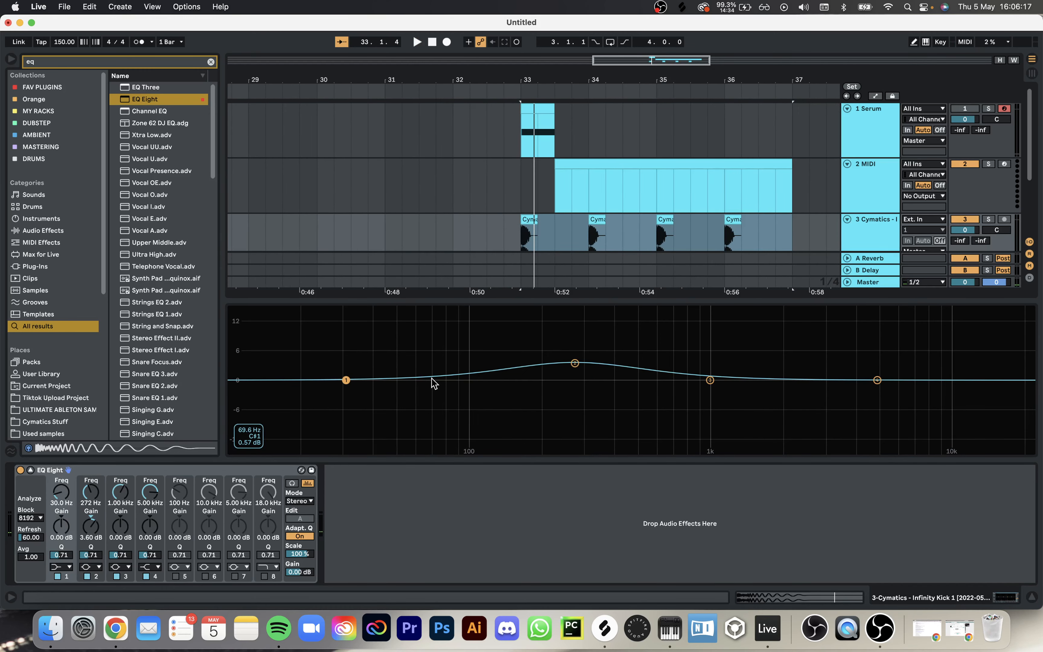
{"action": "key", "text": "space"}
{"action": "left_click", "coordinate": [31, 470]}
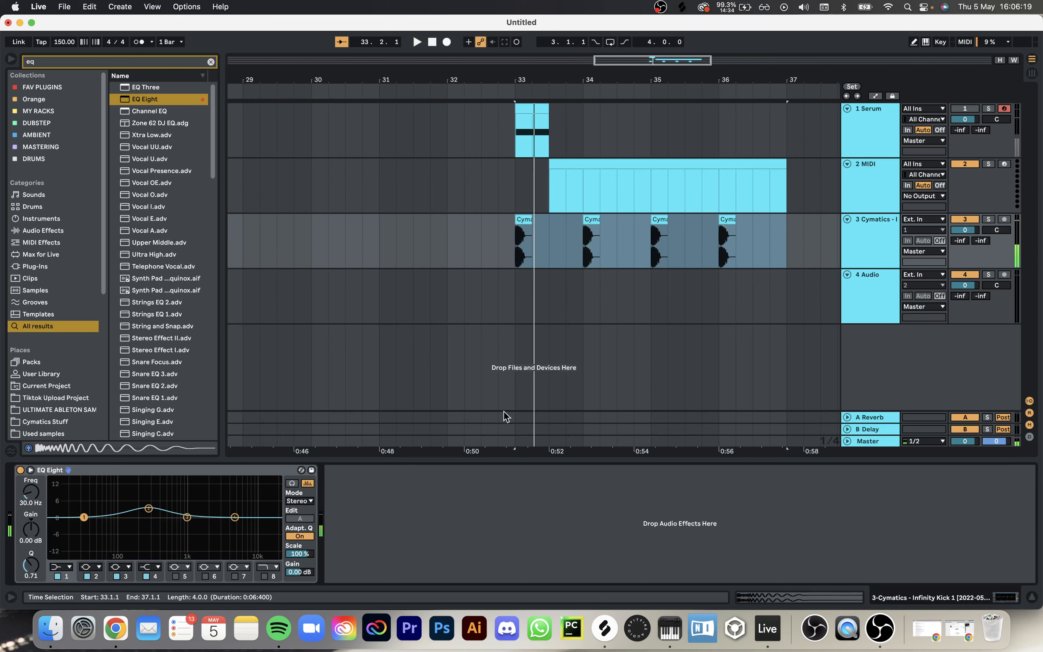
Step: Search the browser for "kshmr" and add KSHMR Essentials Kick after the EQ Eight on the kick track
{"action": "key", "text": "super+f"}
{"action": "type", "text": "kshmr"}
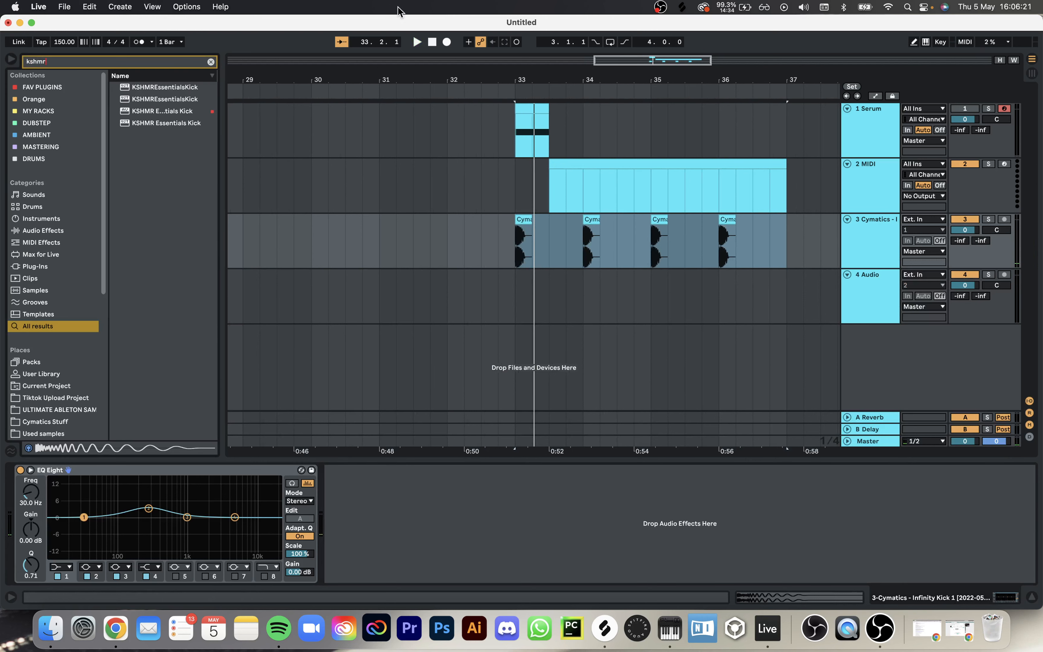
{"action": "left_click_drag", "start_coordinate": [178, 82], "coordinate": [433, 519]}
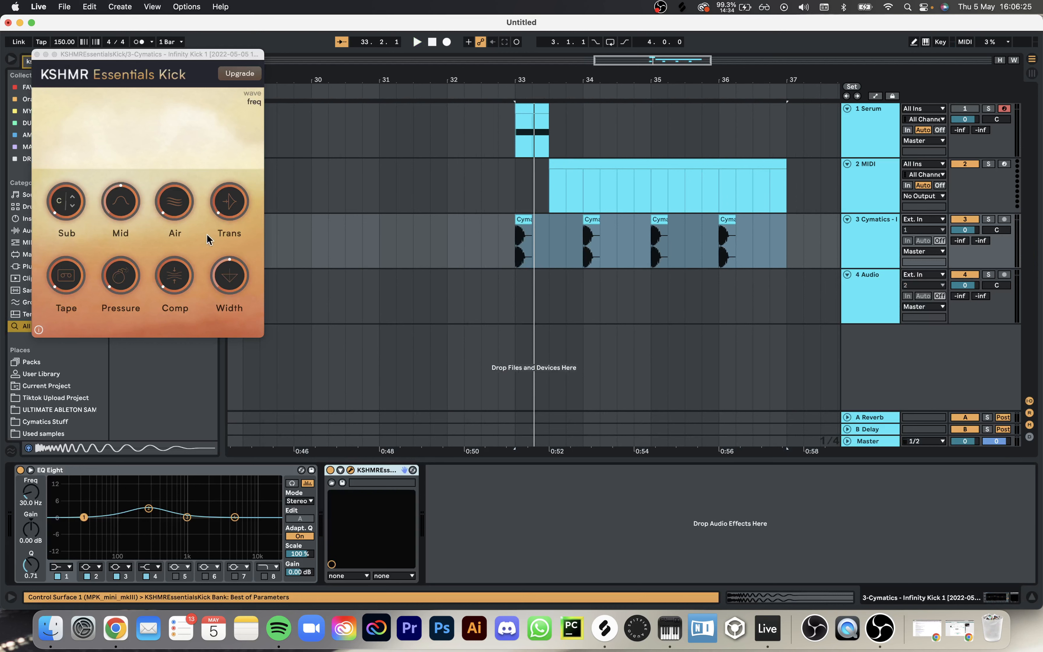
Step: Raise the kick plug-in's Trans amount slightly and its Tape amount moderately while playing the kick back
{"action": "left_click_drag", "start_coordinate": [227, 135], "coordinate": [228, 130]}
{"action": "key", "text": "space"}
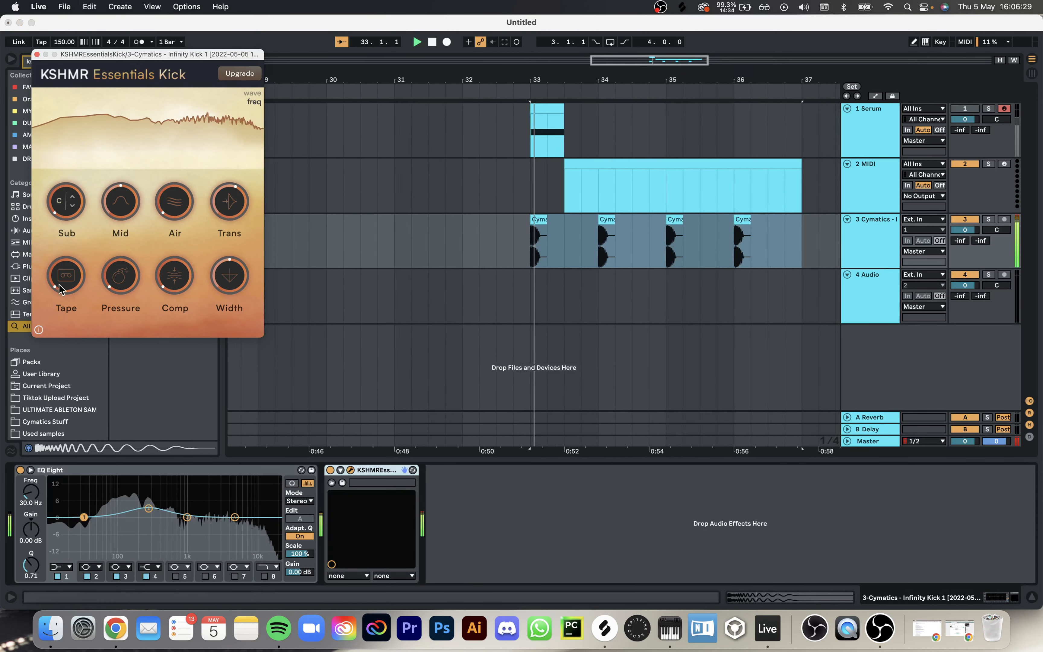
{"action": "left_click_drag", "start_coordinate": [58, 285], "coordinate": [74, 246]}
{"action": "key", "text": "space"}
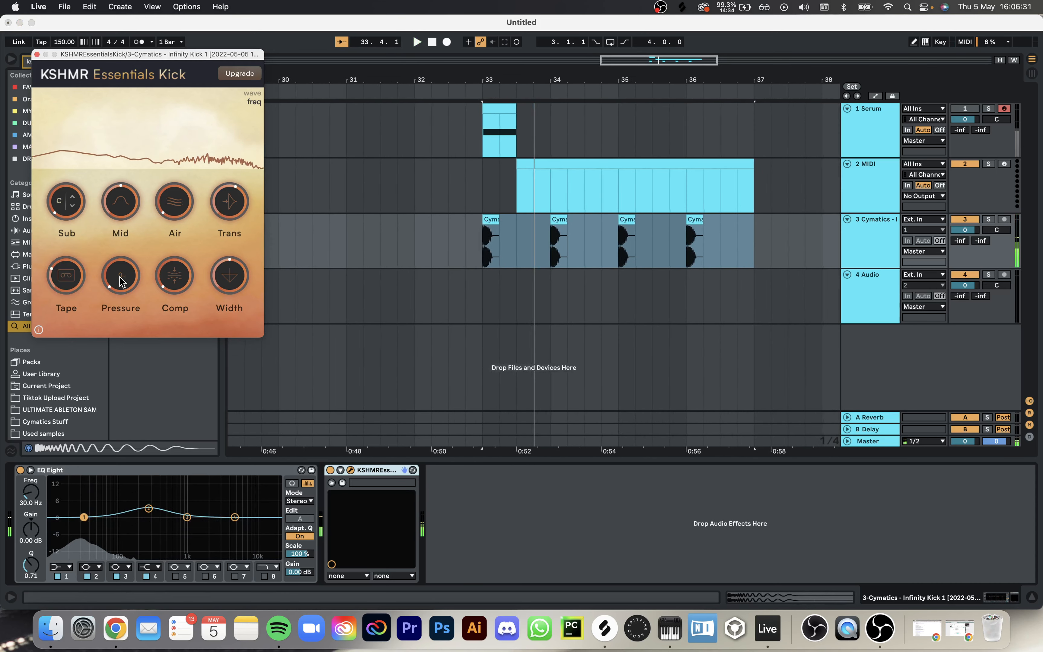
Step: Raise the kick plug-in's Pressure to about 34 and its Comp moderately while playing back, and close its window
{"action": "key", "text": "space"}
{"action": "key", "text": "space"}
{"action": "left_click_drag", "start_coordinate": [124, 284], "coordinate": [121, 233]}
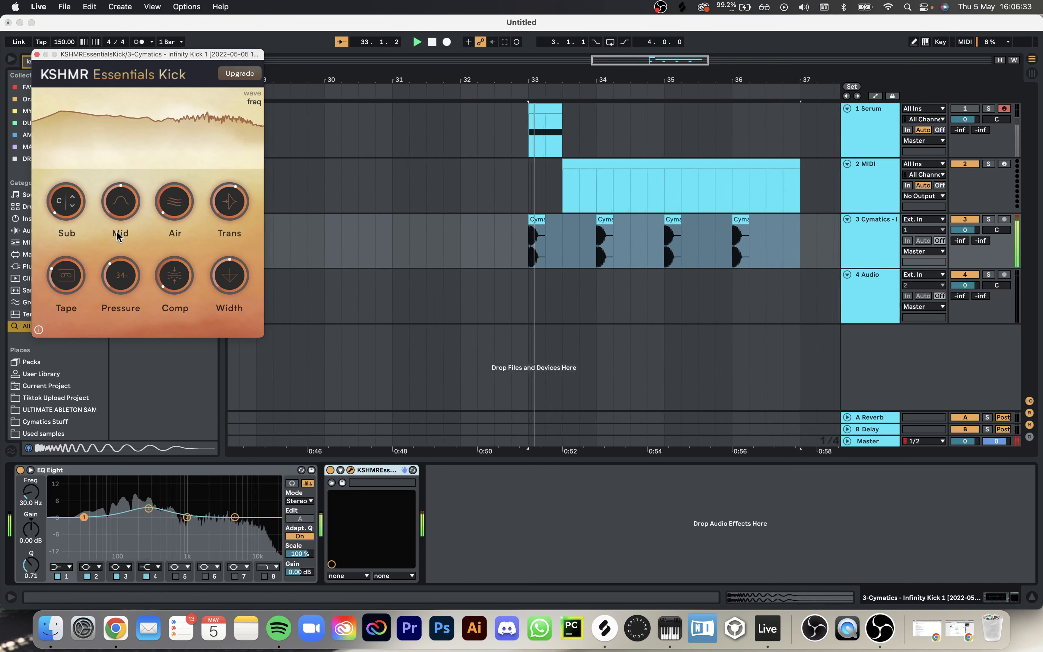
{"action": "key", "text": "space"}
{"action": "left_click_drag", "start_coordinate": [179, 297], "coordinate": [177, 242]}
{"action": "key", "text": "space"}
{"action": "key", "text": "space"}
{"action": "key", "text": "space"}
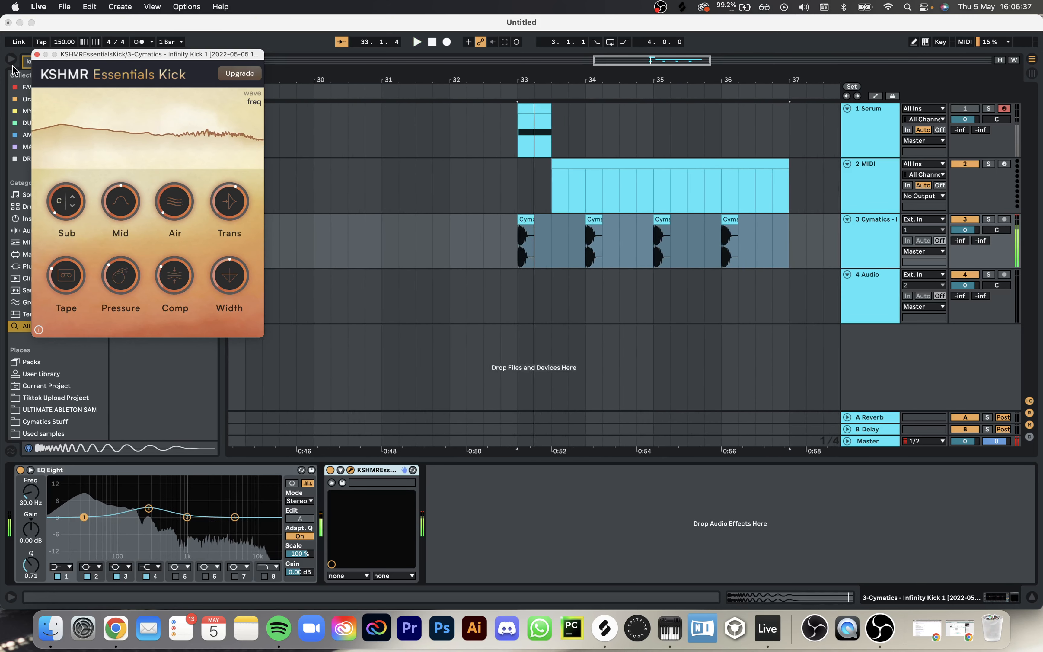
{"action": "left_click", "coordinate": [37, 55]}
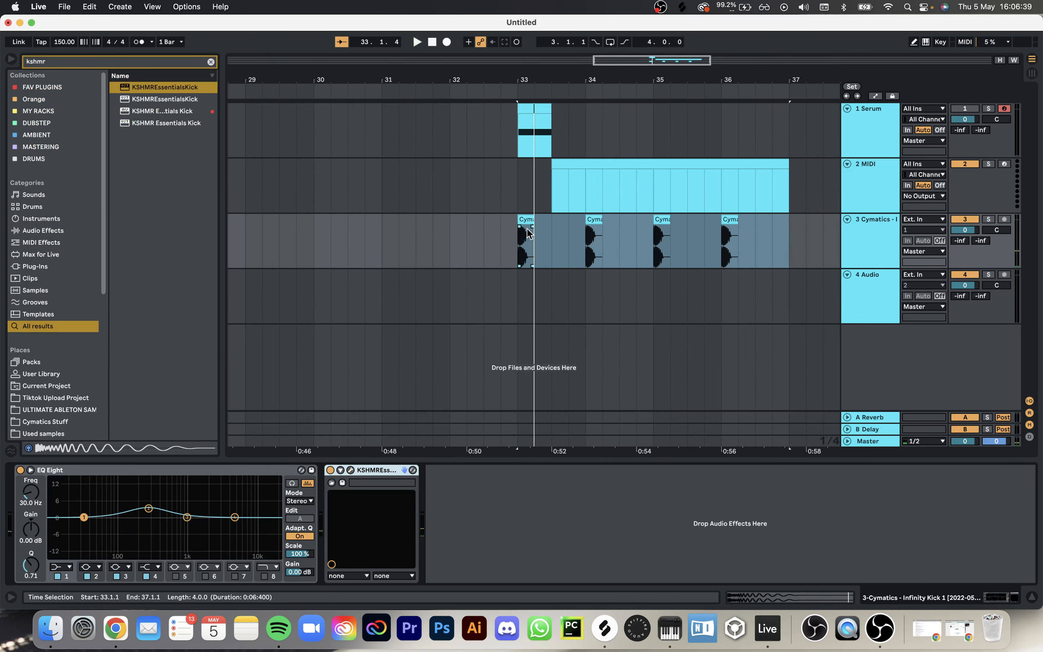
Step: Play the processed kick from 33.1.1 and set the loop region from 33.1.1 to 37.1.1
{"action": "left_click", "coordinate": [518, 242]}
{"action": "left_click", "coordinate": [526, 259]}
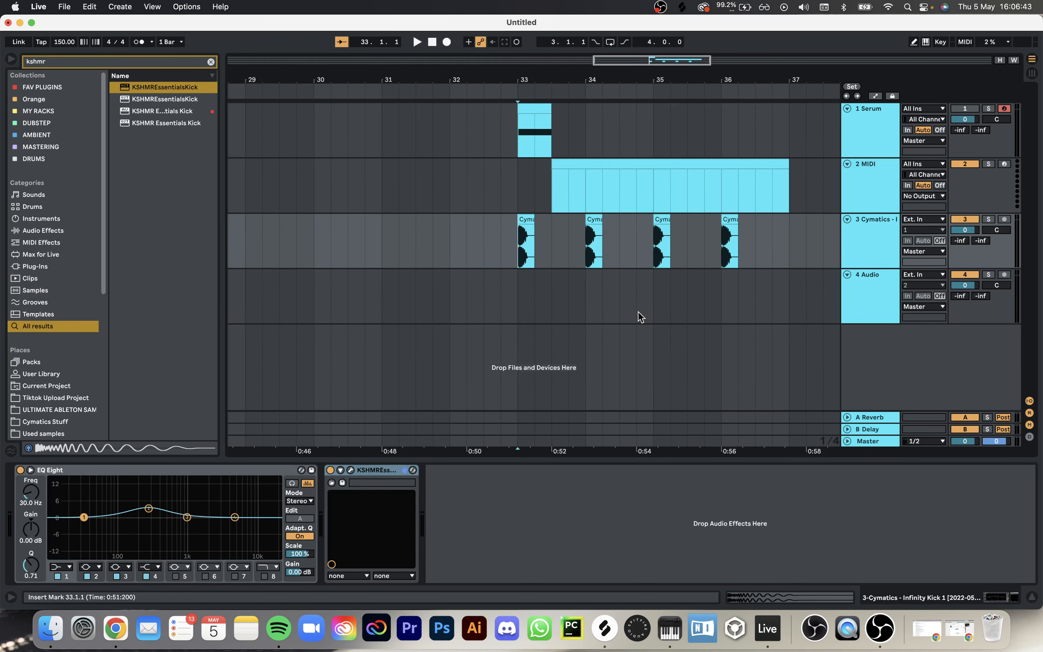
{"action": "key", "text": "space"}
{"action": "key", "text": "space"}
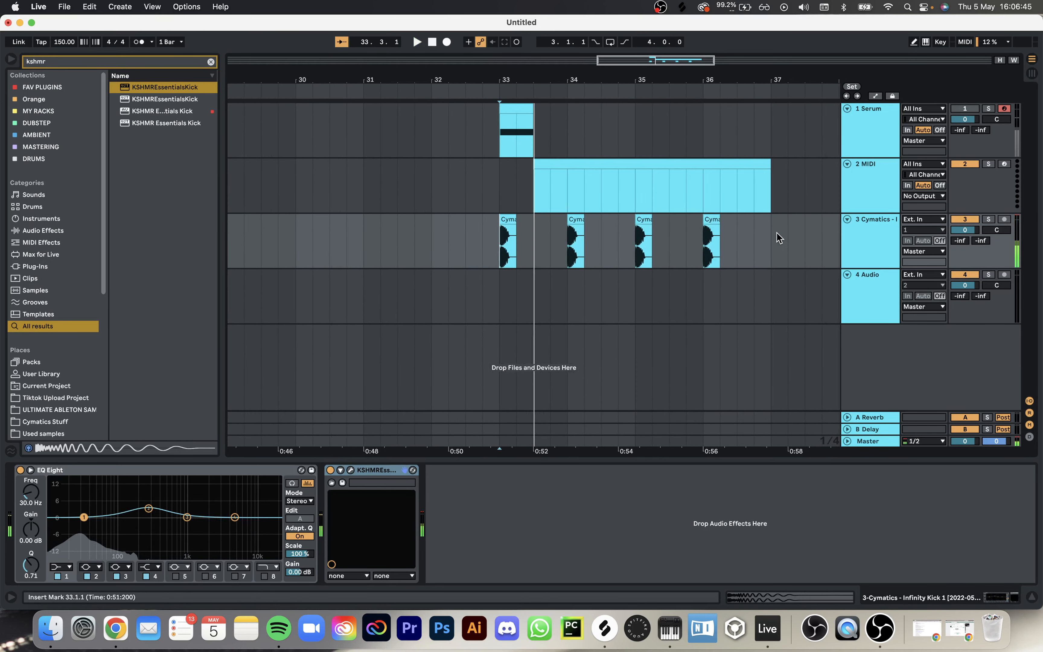
{"action": "left_click", "coordinate": [776, 233], "text": "shift"}
{"action": "key", "text": "super+l"}
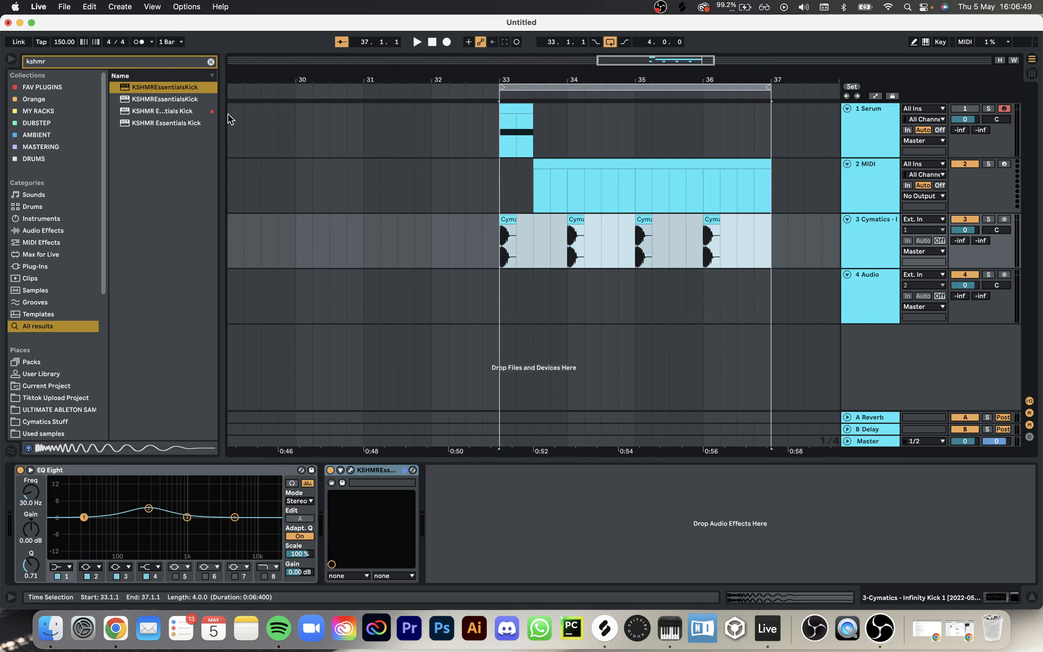
Step: Audition samples in the Snares folder of the DRUMS collection, ending on the collection's pan-snare 150 bpm sample
{"action": "left_click", "coordinate": [208, 63]}
{"action": "left_click", "coordinate": [43, 160]}
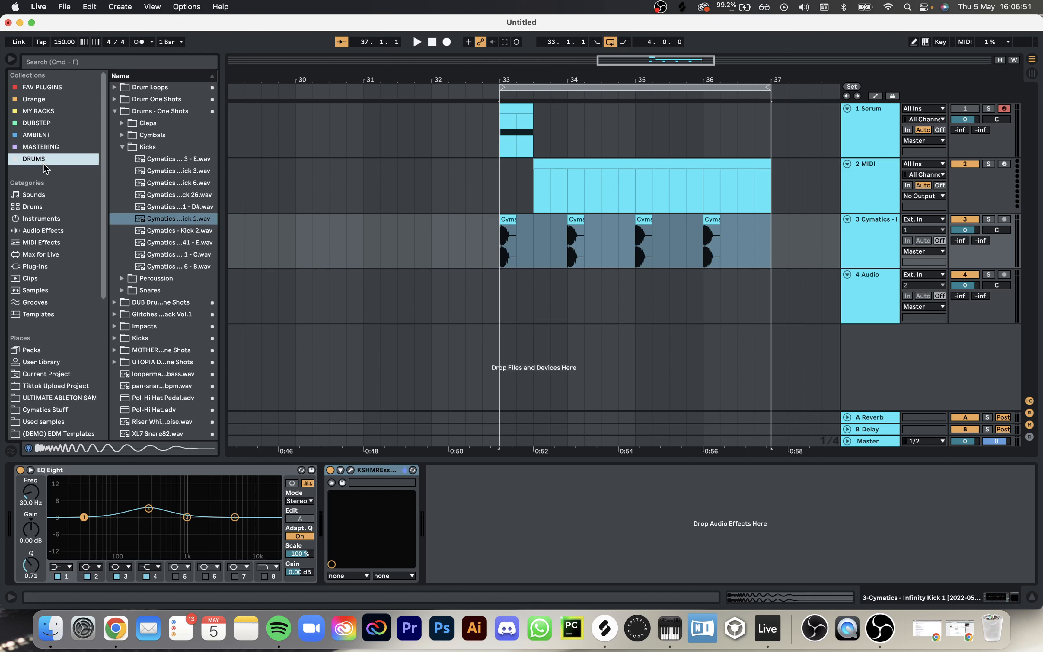
{"action": "left_click", "coordinate": [124, 291]}
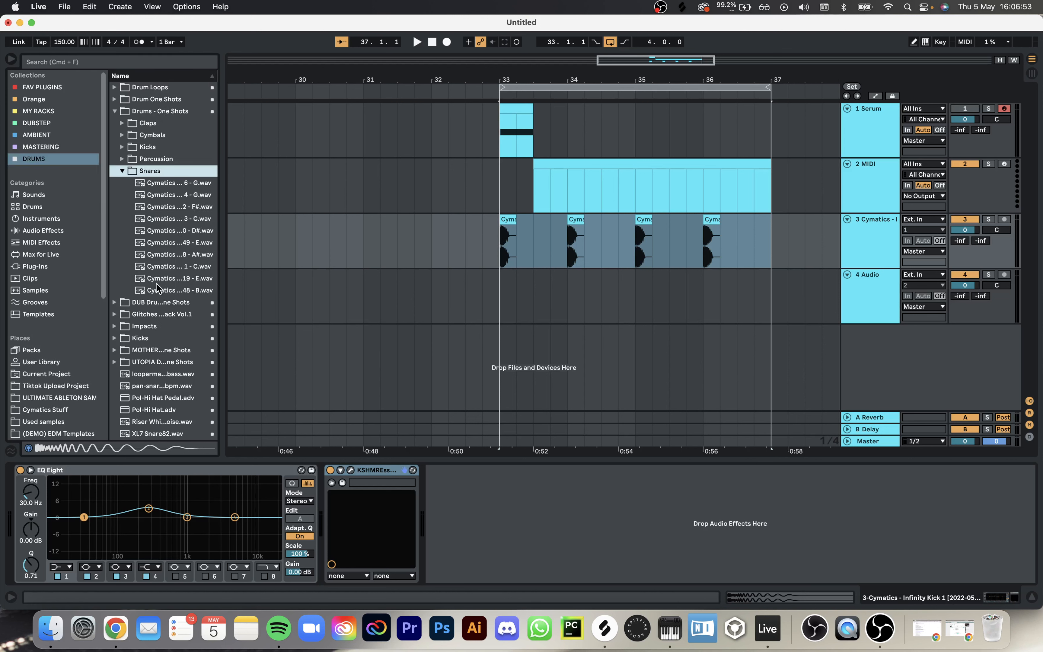
{"action": "left_click", "coordinate": [160, 278]}
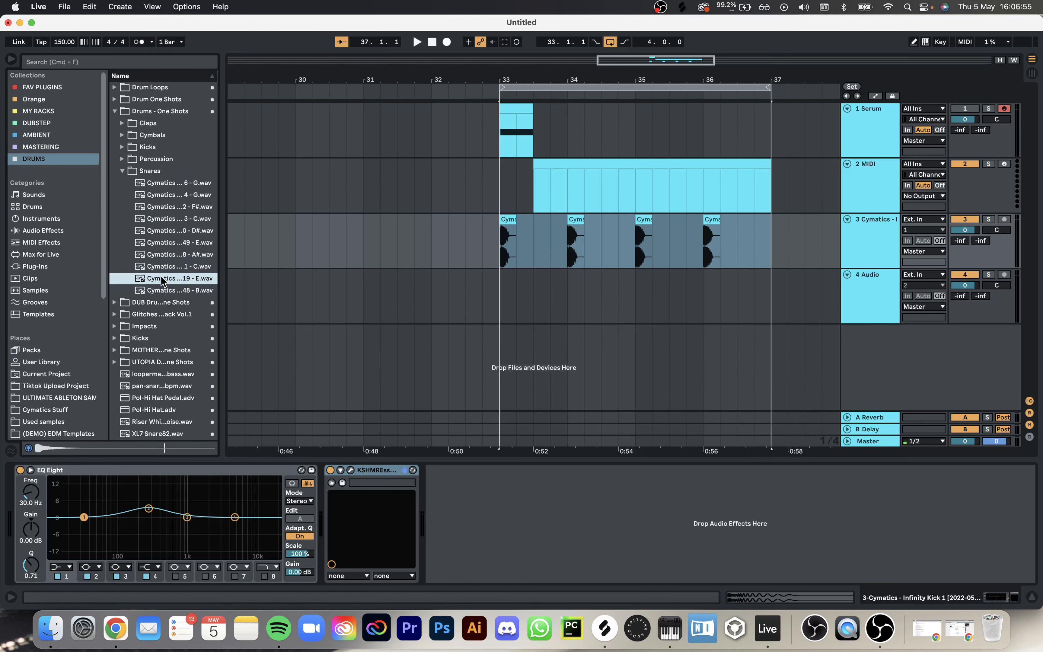
{"action": "key", "text": "Up"}
{"action": "key", "text": "Up"}
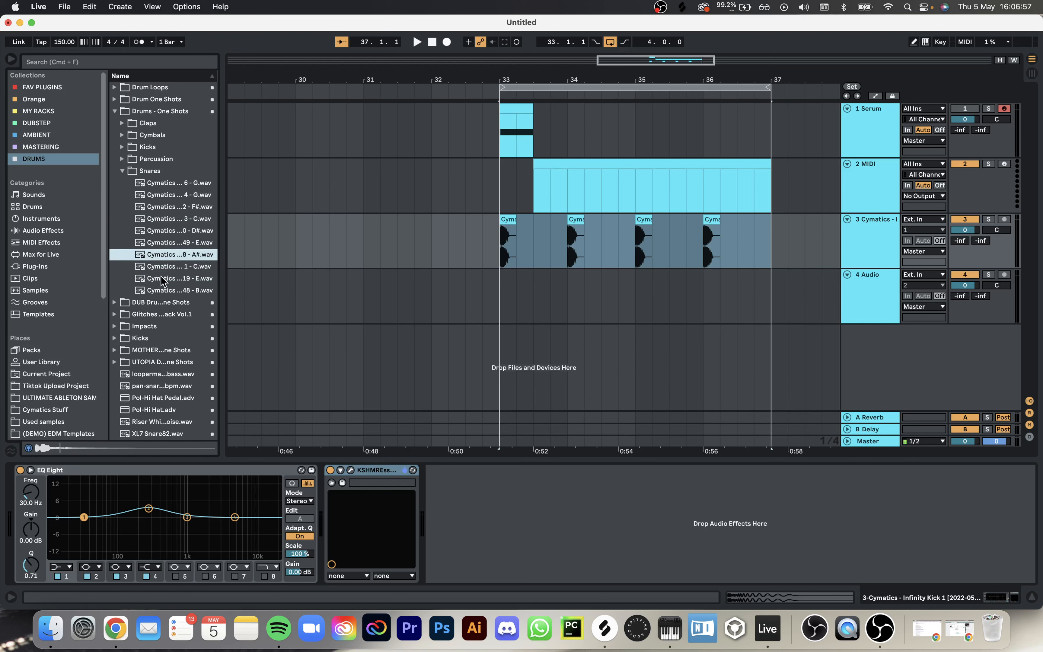
{"action": "key", "text": "Up"}
{"action": "key", "text": "Up"}
{"action": "key", "text": "Up"}
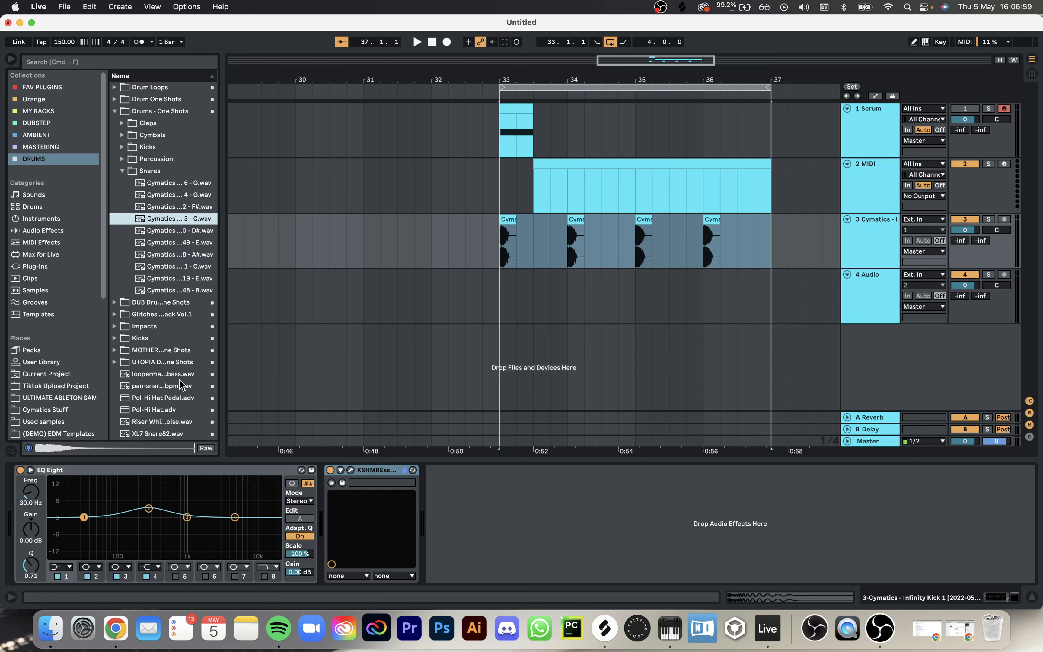
{"action": "left_click", "coordinate": [180, 380]}
{"action": "left_click", "coordinate": [177, 385]}
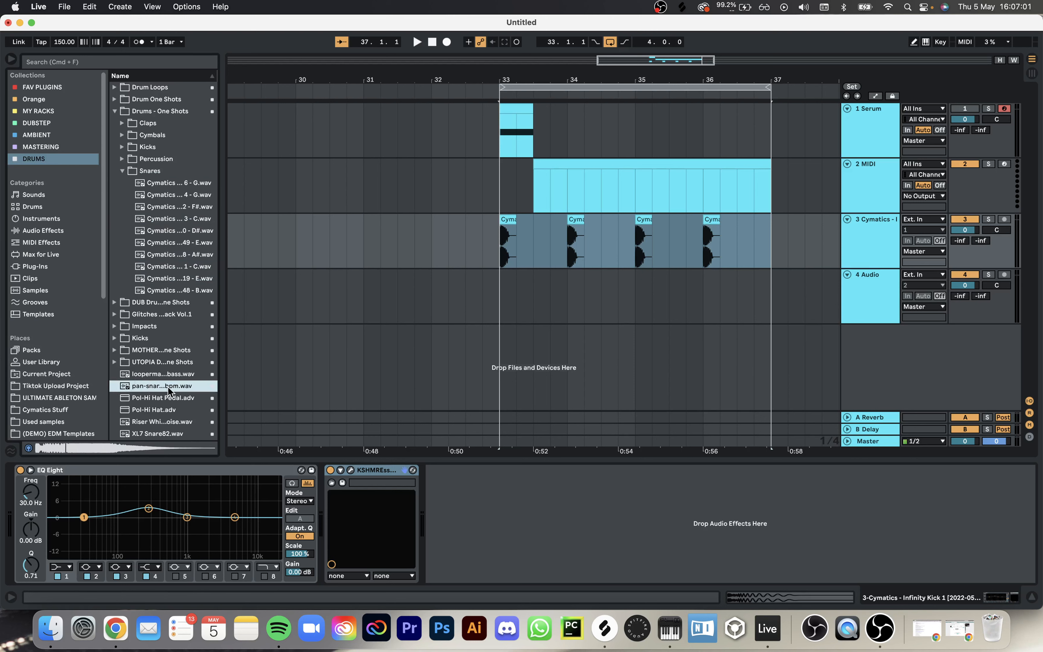
Step: Place the pan-snare sample at 33.3.1 on the empty audio track, duplicate its bar three times through bar 36, and play back from bar 33
{"action": "left_click_drag", "start_coordinate": [169, 390], "coordinate": [535, 285]}
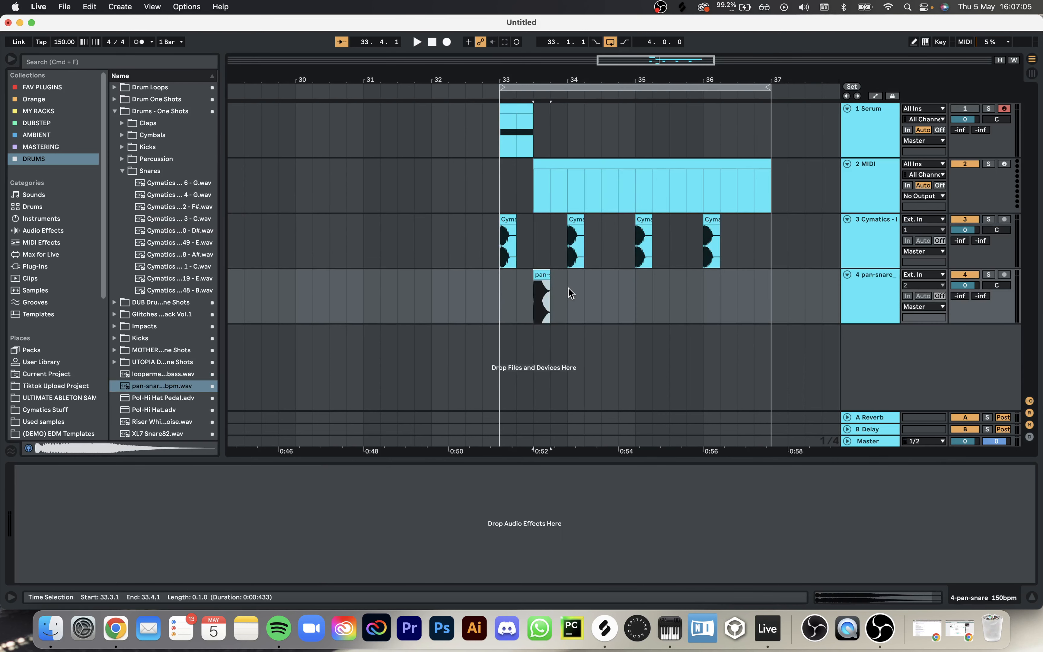
{"action": "left_click", "coordinate": [567, 287]}
{"action": "key", "text": "super+d"}
{"action": "key", "text": "super+d"}
{"action": "key", "text": "super+d"}
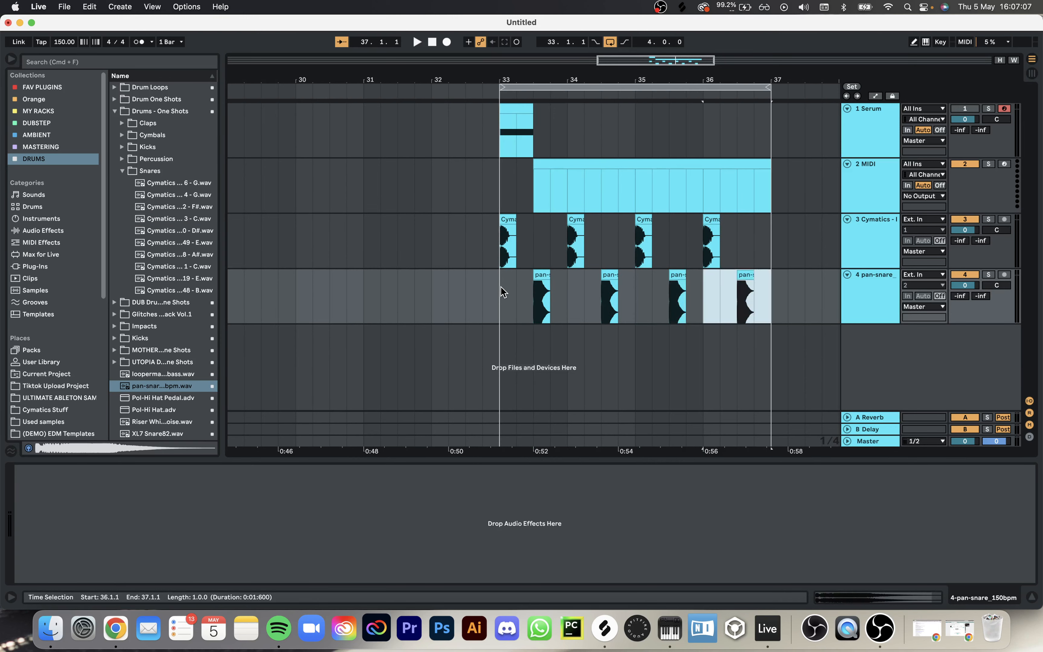
{"action": "left_click", "coordinate": [503, 292]}
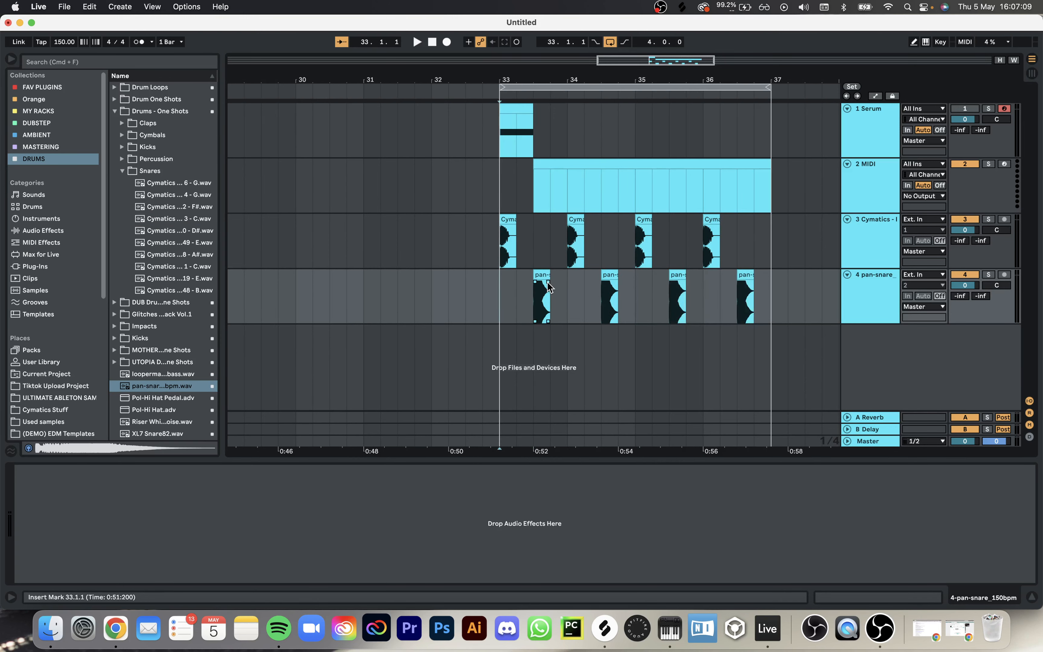
{"action": "key", "text": "space"}
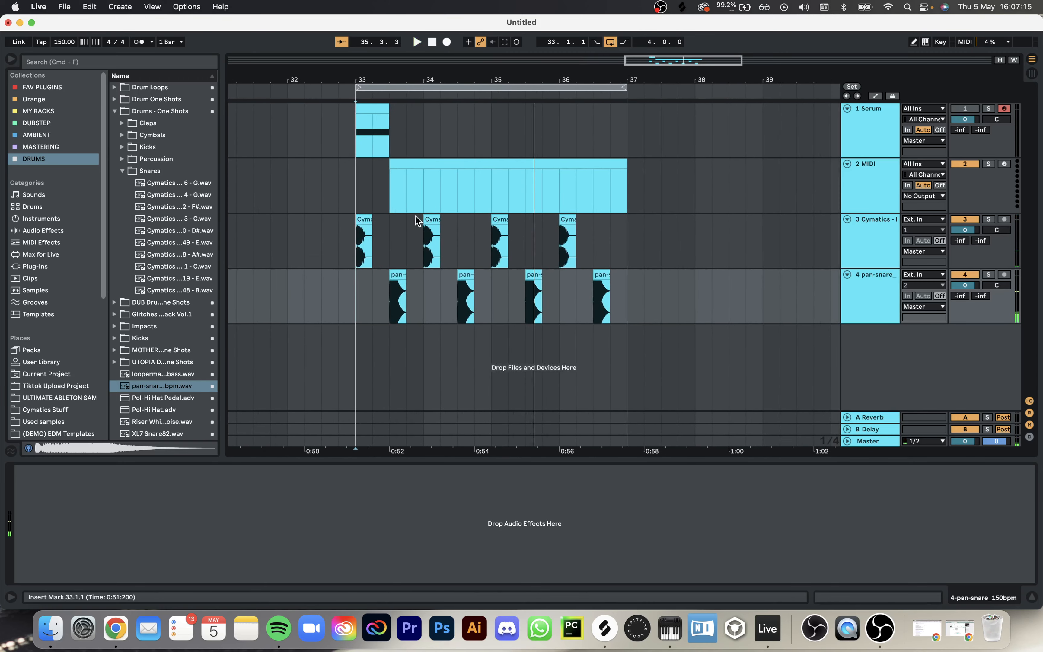
Step: Group the kick track and the pan-snare track
{"action": "left_click", "coordinate": [385, 202]}
{"action": "left_click", "coordinate": [857, 252]}
{"action": "left_click", "coordinate": [879, 313], "text": "shift"}
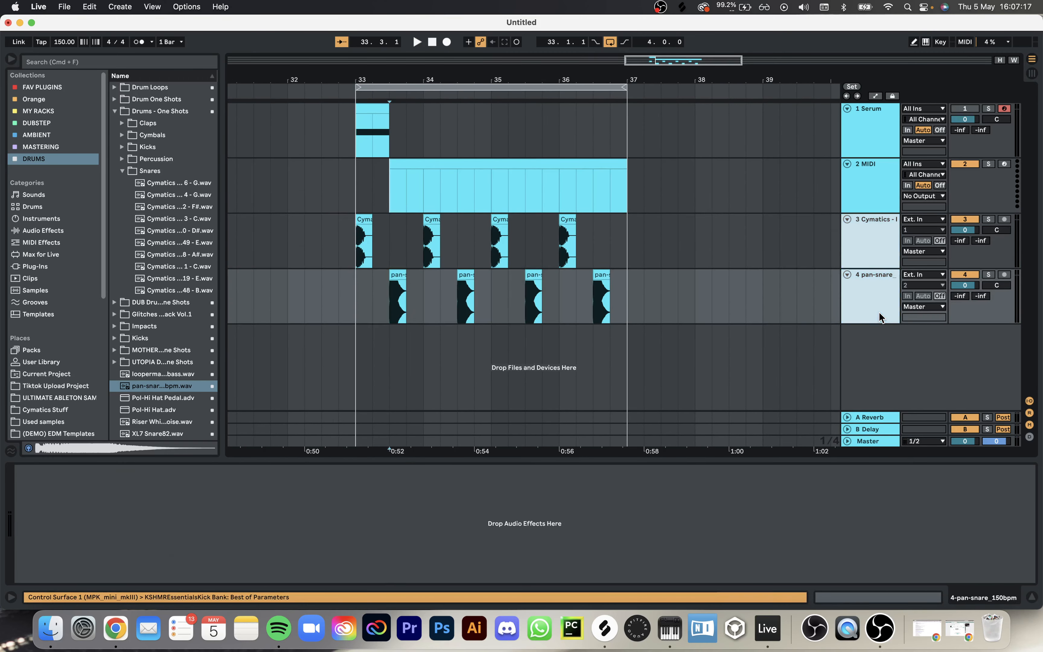
{"action": "key", "text": "super+g"}
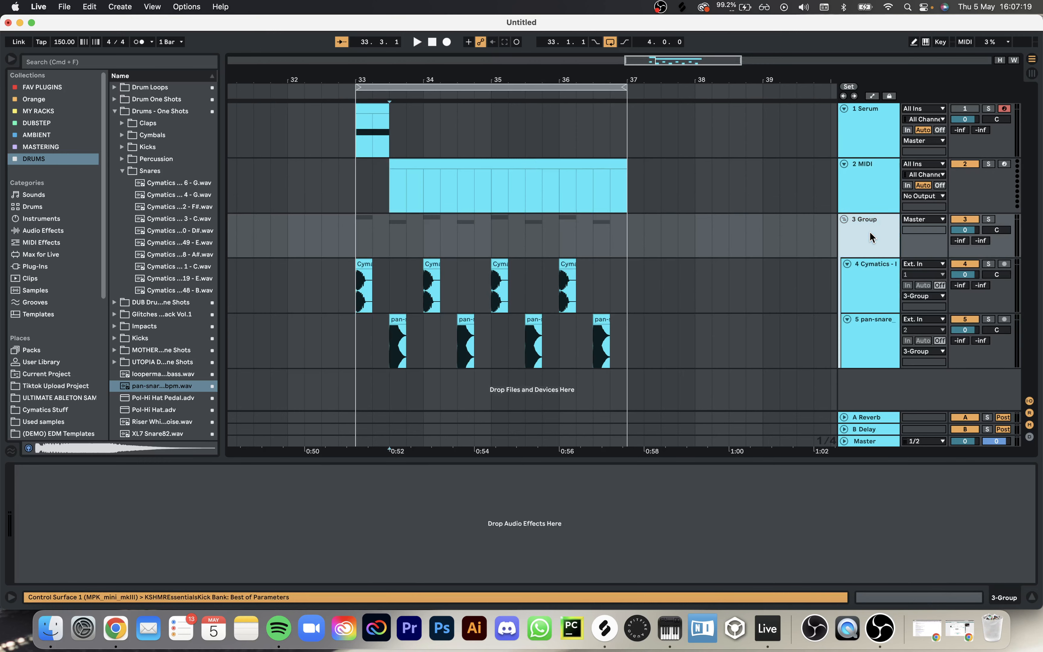
Step: Search the browser for "drum b" and add Drum Buss to the new drum group
{"action": "key", "text": "super+f"}
{"action": "type", "text": "drum b"}
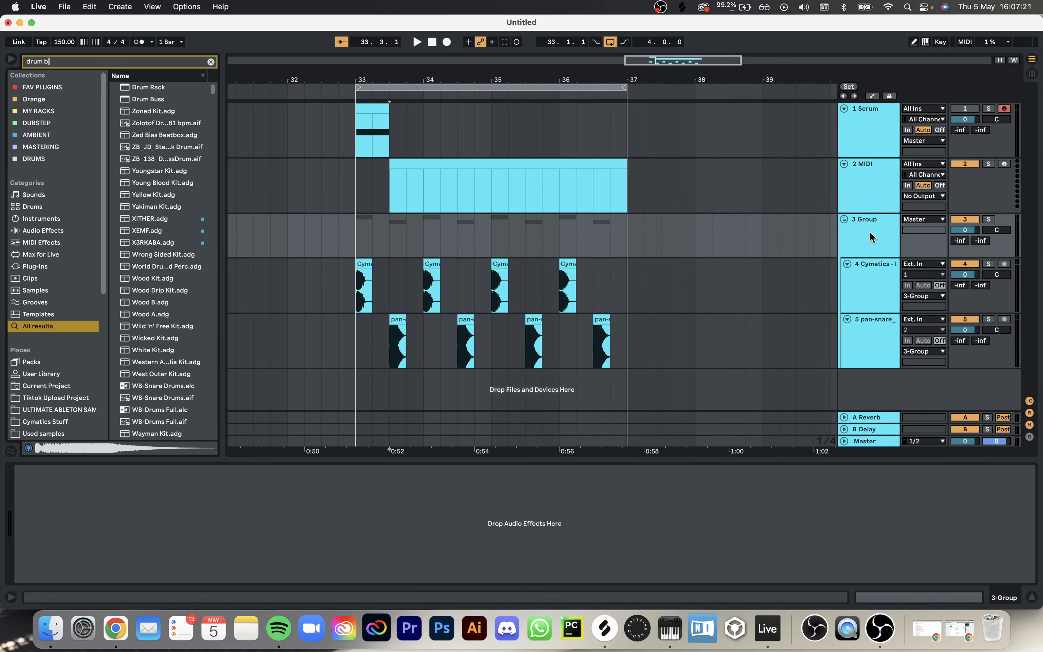
{"action": "left_click_drag", "start_coordinate": [142, 91], "coordinate": [420, 177]}
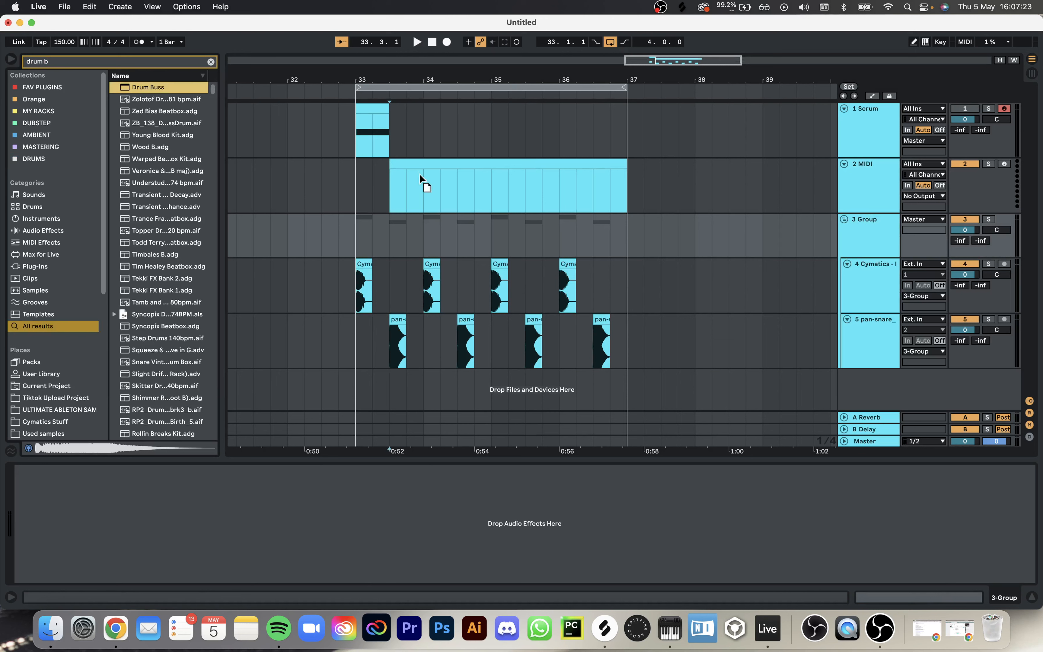
{"action": "left_click_drag", "start_coordinate": [435, 230], "coordinate": [436, 230]}
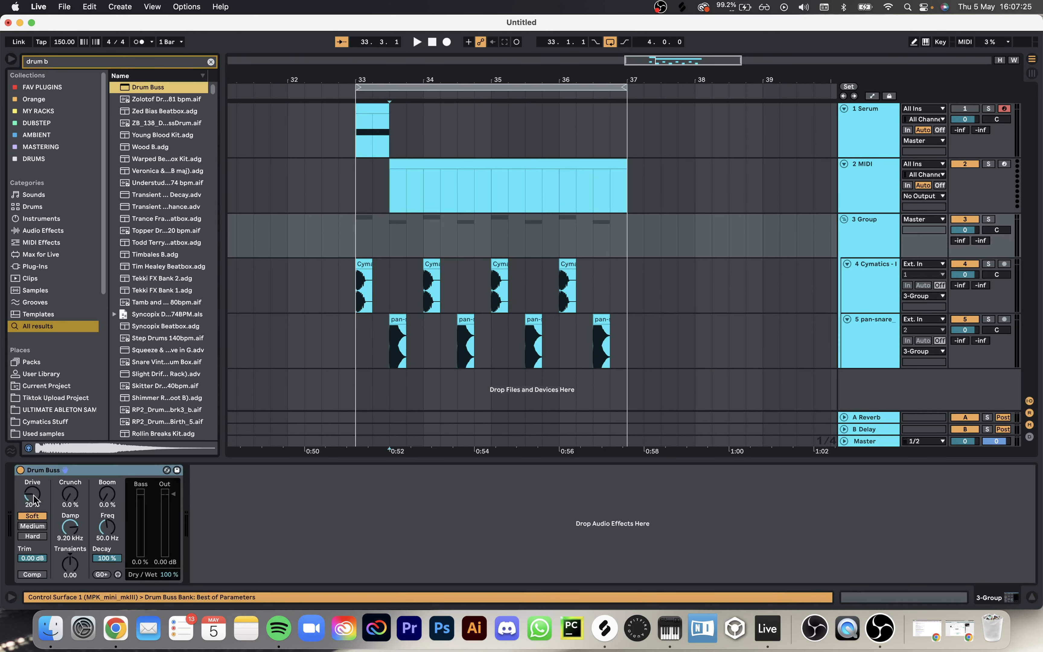
Step: Set Drum Buss to 13 % Drive, Medium distortion and 17 % Crunch, and play back the drums
{"action": "left_click_drag", "start_coordinate": [35, 500], "coordinate": [70, 490]}
{"action": "left_click", "coordinate": [33, 526]}
{"action": "key", "text": "space"}
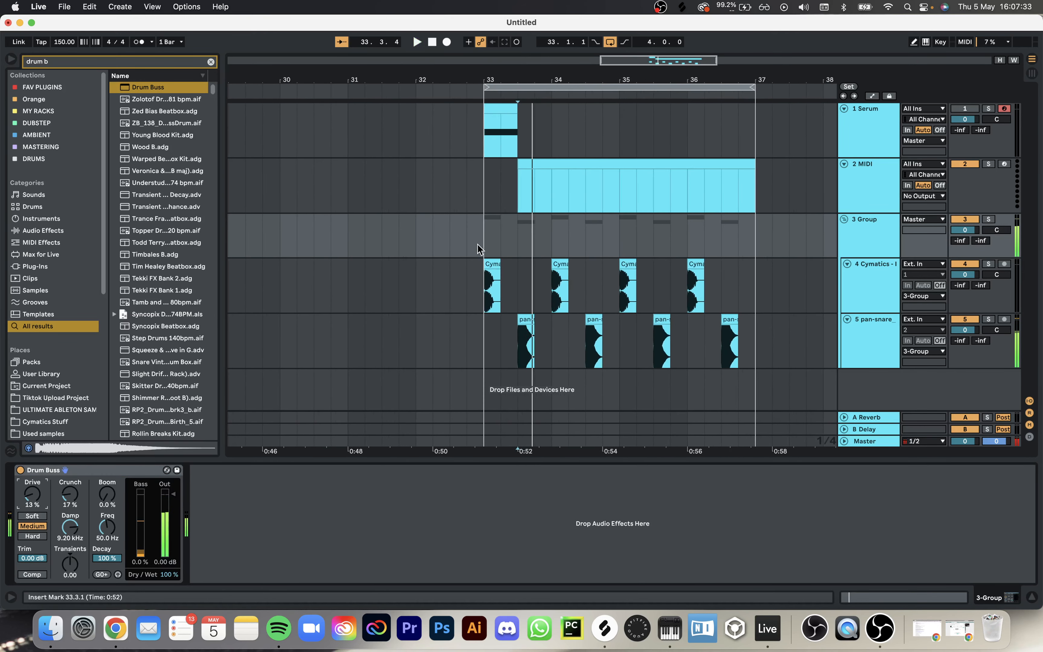
Step: Play back the drum loop and audition the pan-snare hits against the kick
{"action": "key", "text": "space"}
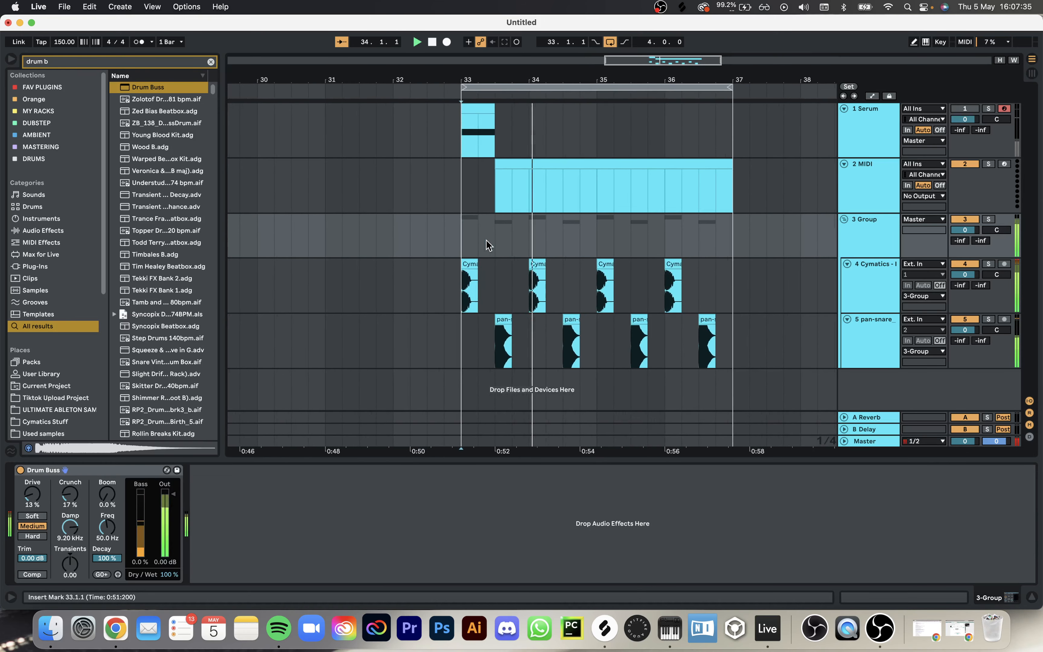
{"action": "left_click", "coordinate": [550, 331]}
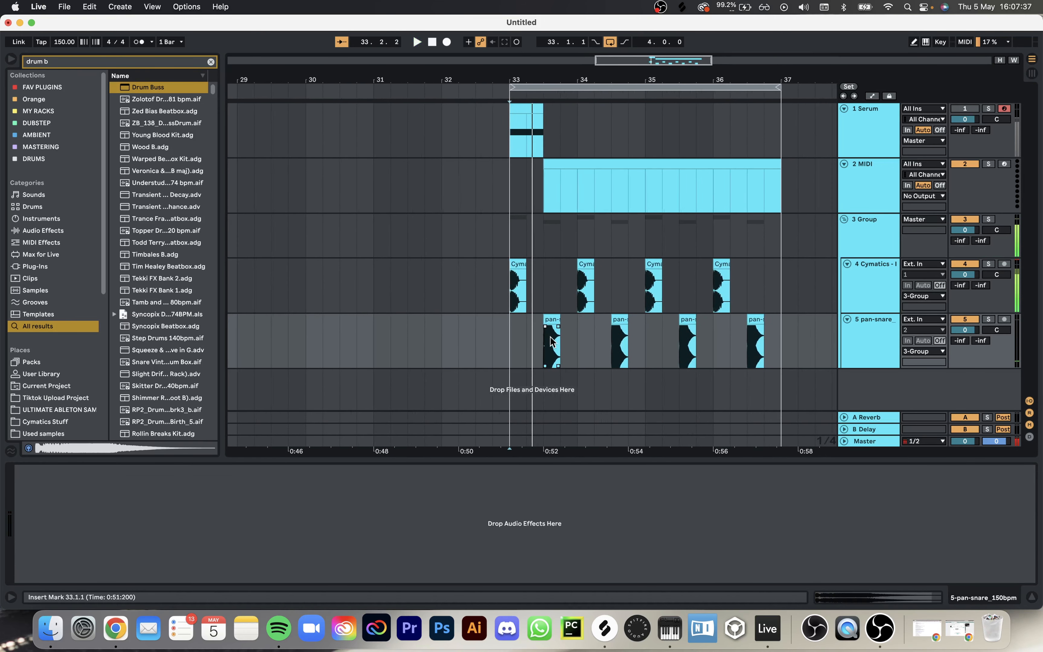
{"action": "key", "text": "space"}
{"action": "key", "text": "space"}
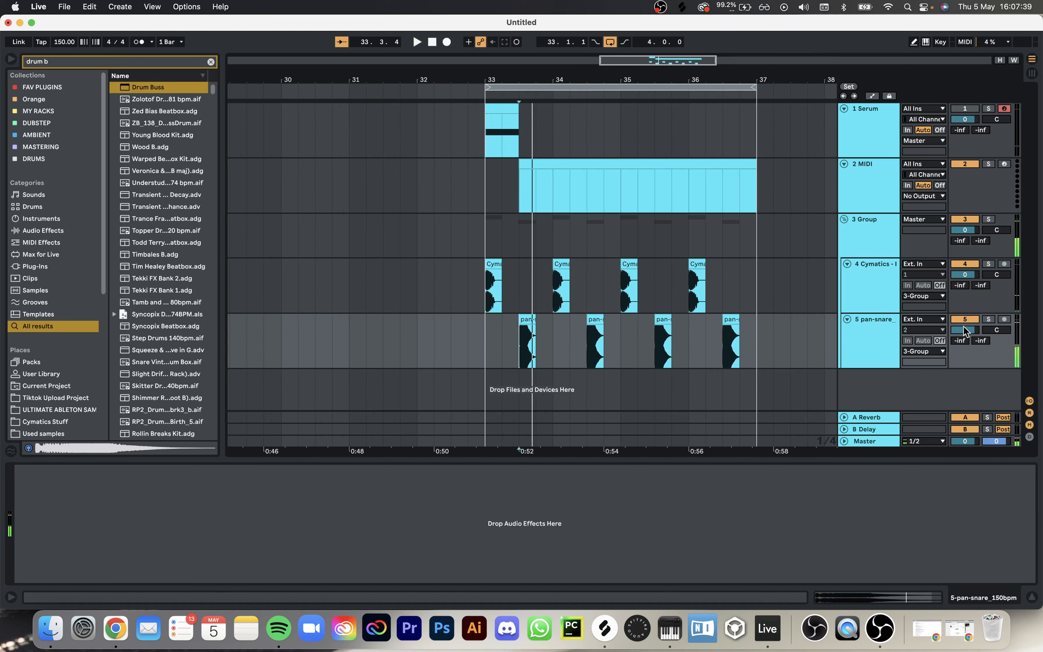
Step: Search the browser for "uti" and add Utility to the pan-snare track
{"action": "key", "text": "super+f"}
{"action": "type", "text": "uti"}
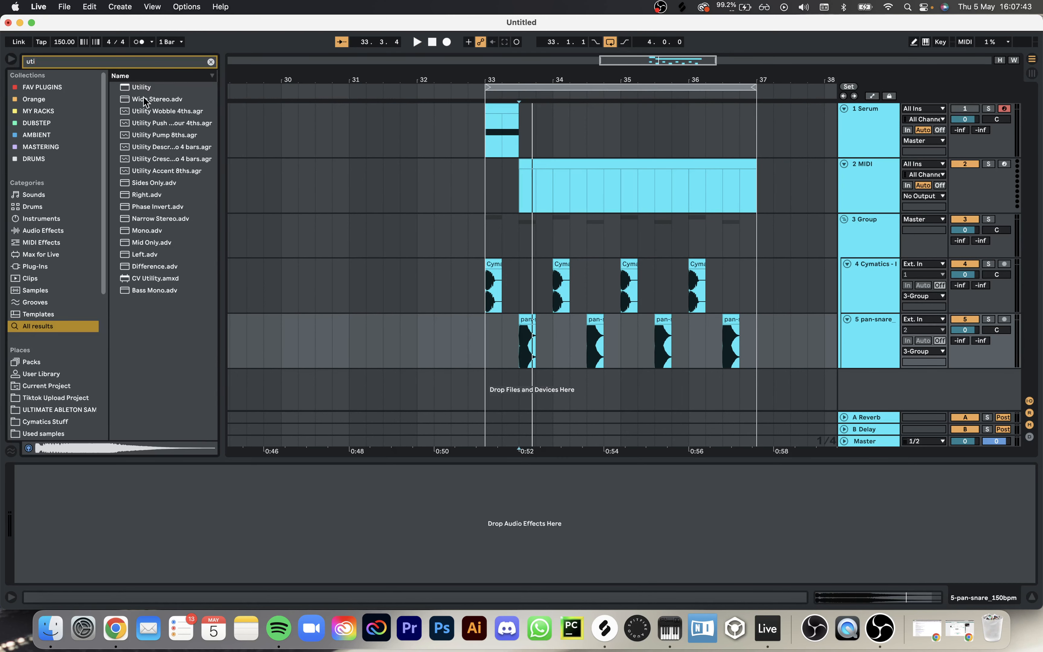
{"action": "left_click", "coordinate": [150, 89]}
{"action": "left_click_drag", "start_coordinate": [537, 362], "coordinate": [534, 361]}
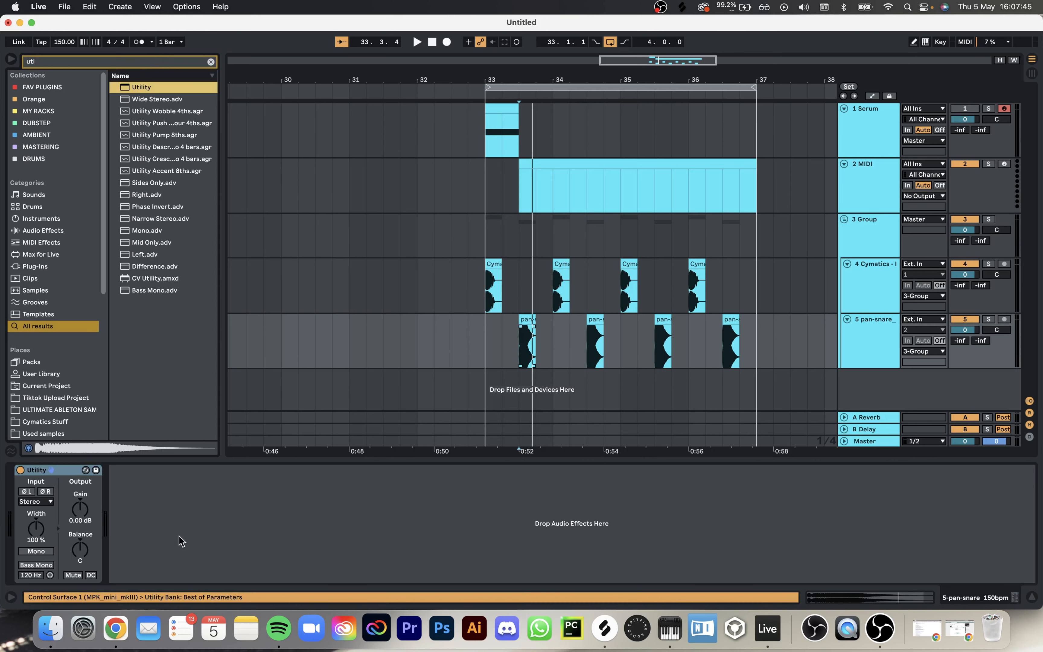
Step: Set the snare's Utility gain to -4.00 dB and play back the snare from 33.3.1
{"action": "left_click", "coordinate": [85, 511]}
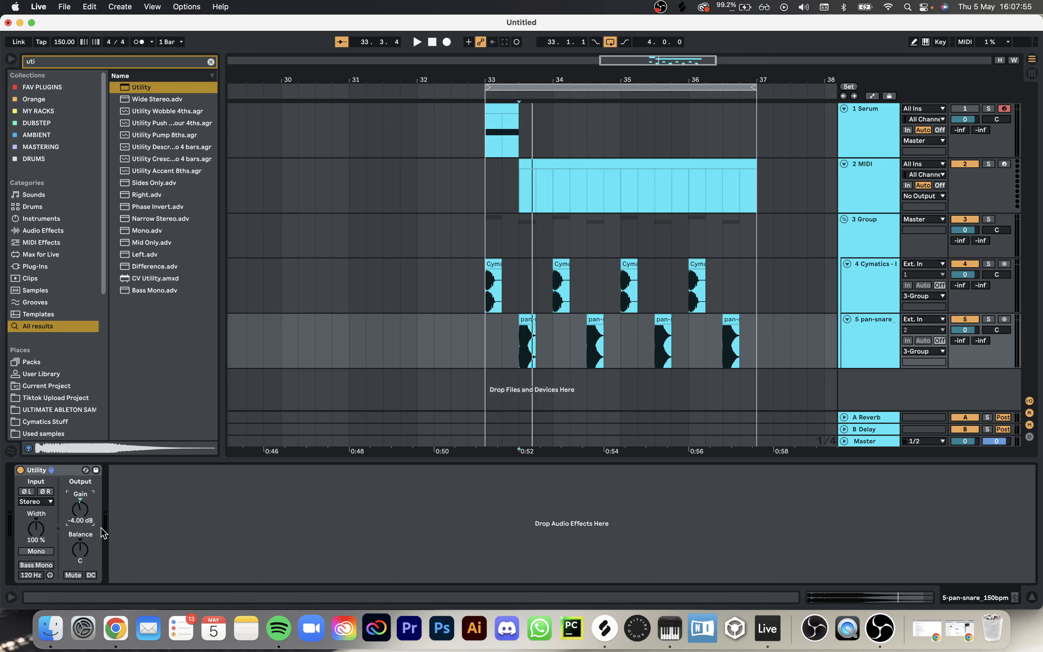
{"action": "key", "text": "space"}
{"action": "key", "text": "space"}
{"action": "key", "text": "space"}
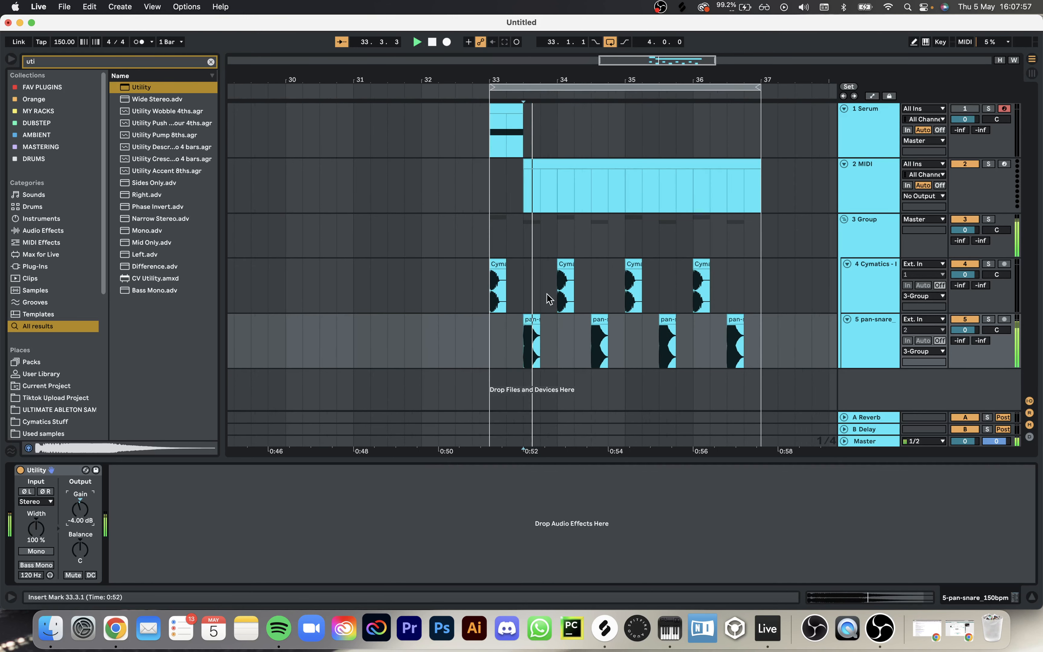
{"action": "key", "text": "space"}
Step: Set the Dry/Wet of the drum group's Drum Buss to 70 % and play back from bar 33
{"action": "left_click", "coordinate": [493, 247]}
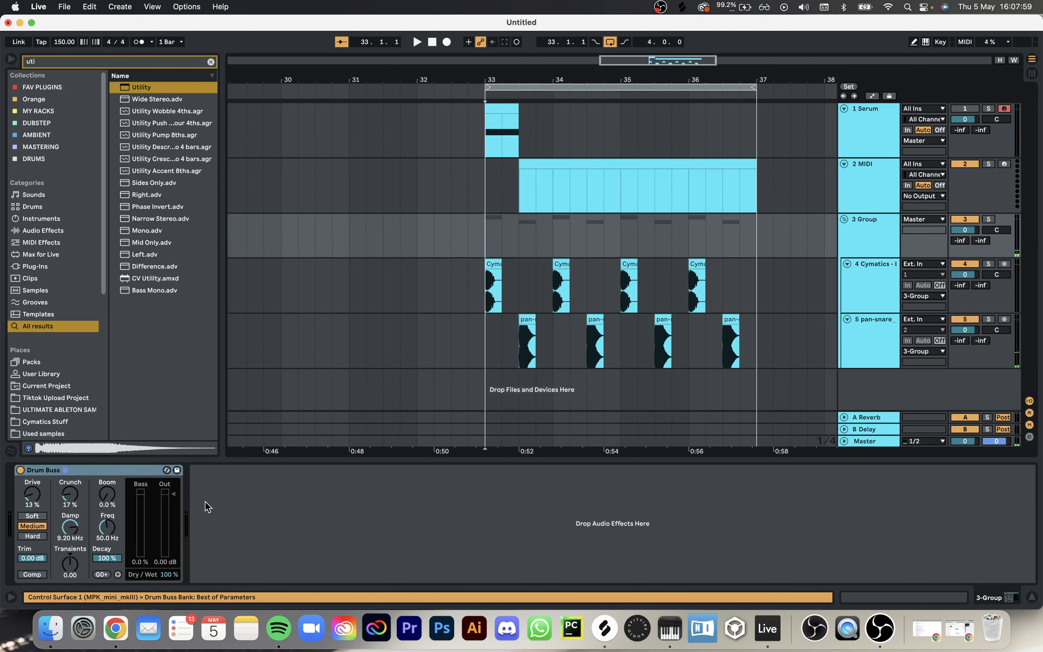
{"action": "key", "text": "space"}
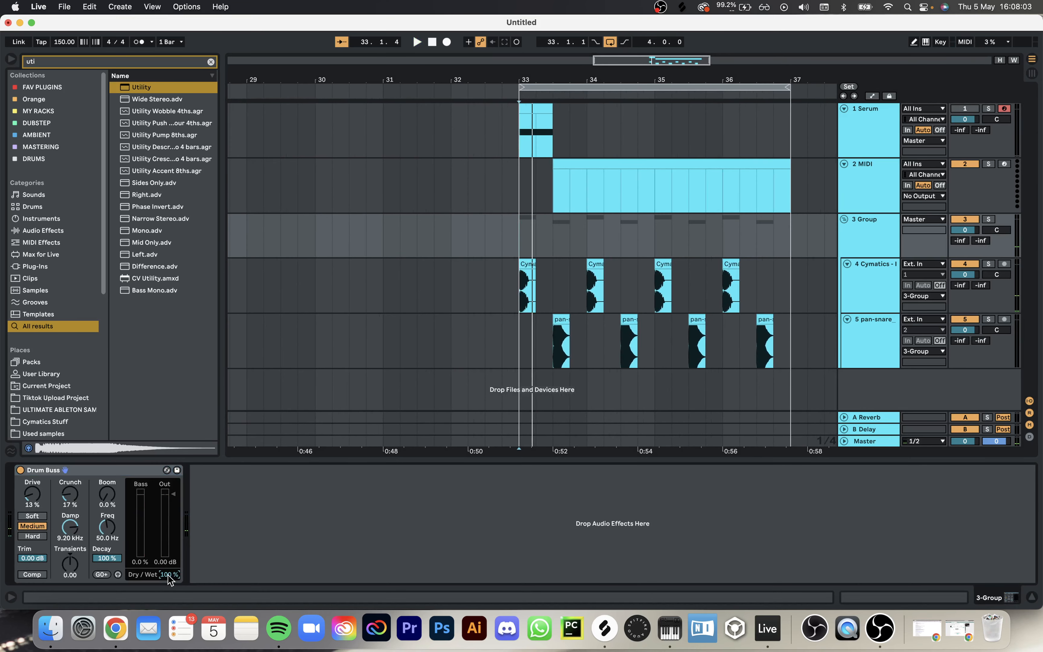
{"action": "key", "text": "space"}
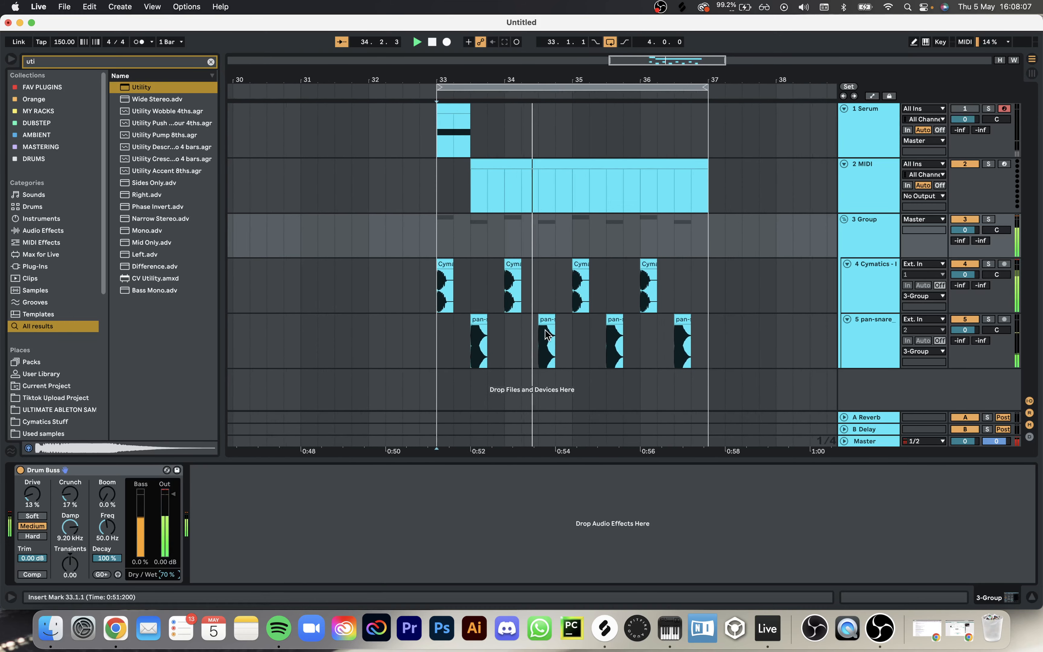
{"action": "key", "text": "space"}
Step: Insert an audio track below the pan-snare track, search the browser for "hat", and preview hat samples including XL7 Hat62.wav
{"action": "key", "text": "super+t"}
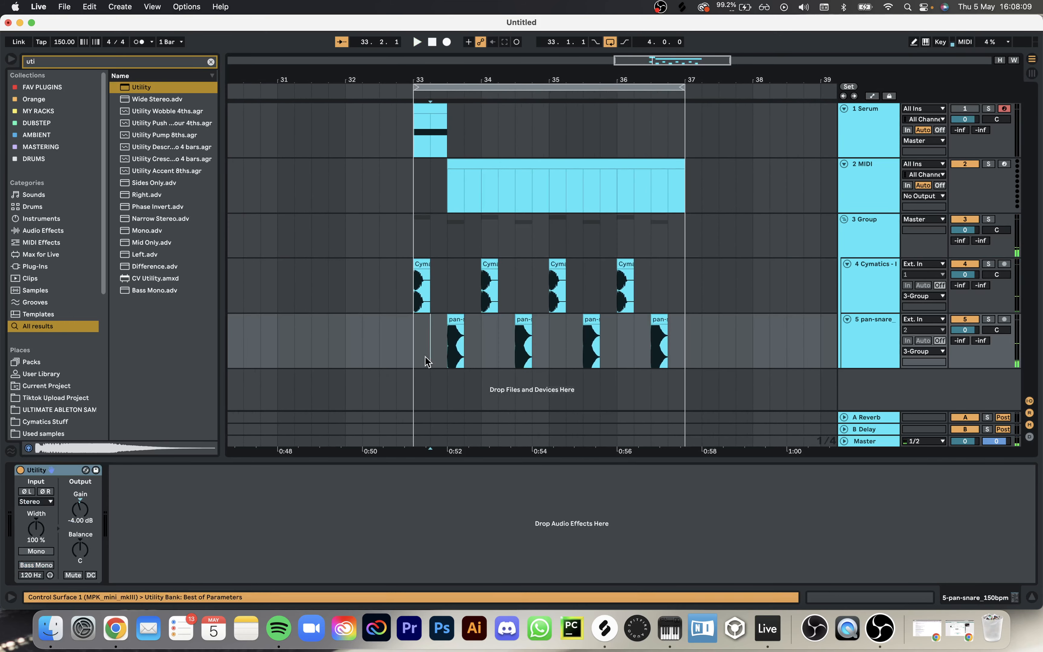
{"action": "left_click", "coordinate": [427, 361]}
{"action": "type", "text": "ha"}
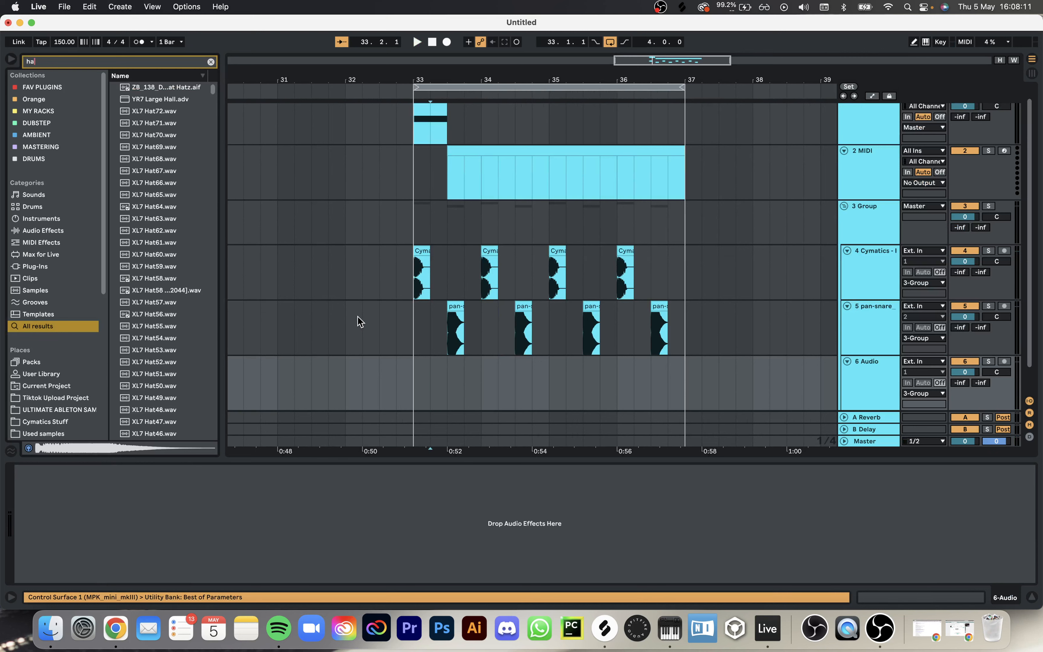
{"action": "type", "text": "t"}
{"action": "left_click", "coordinate": [149, 219]}
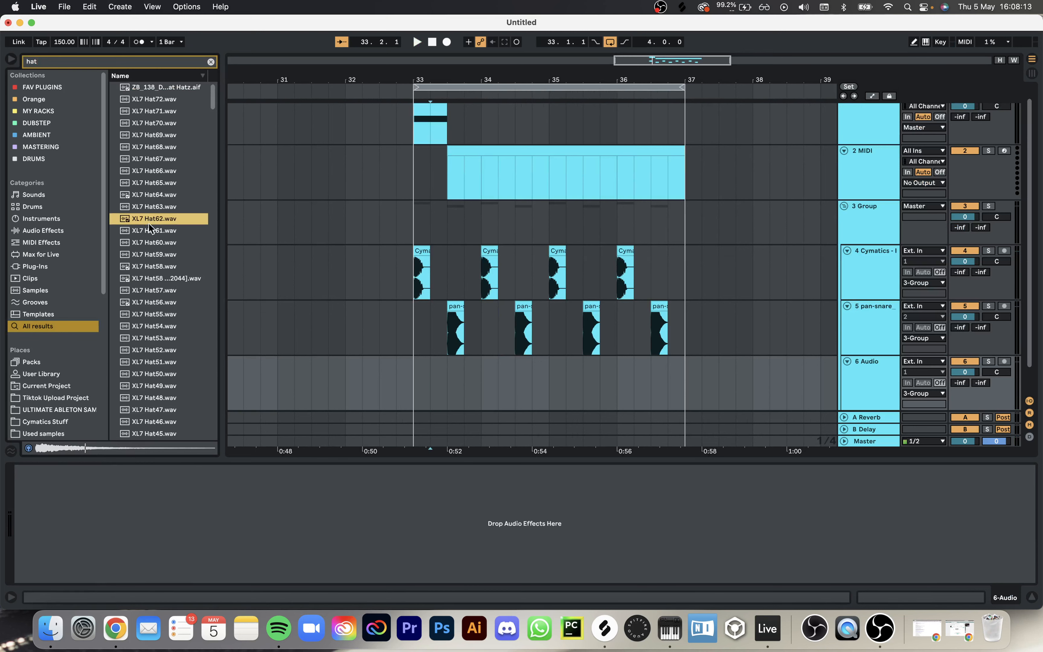
{"action": "left_click", "coordinate": [153, 325]}
{"action": "left_click", "coordinate": [152, 219]}
Step: Place XL7 Hat62.wav at 33.2.1 on the new audio track and play it back
{"action": "left_click_drag", "start_coordinate": [168, 221], "coordinate": [443, 362]}
{"action": "key", "text": "space"}
{"action": "key", "text": "space"}
{"action": "key", "text": "space"}
{"action": "key", "text": "space"}
Step: Undo the hat clip's trim, and consolidate the full-length clip before shortening it to end at 33.3.1
{"action": "scroll", "coordinate": [529, 372], "scroll_direction": "up", "scroll_amount": 5}
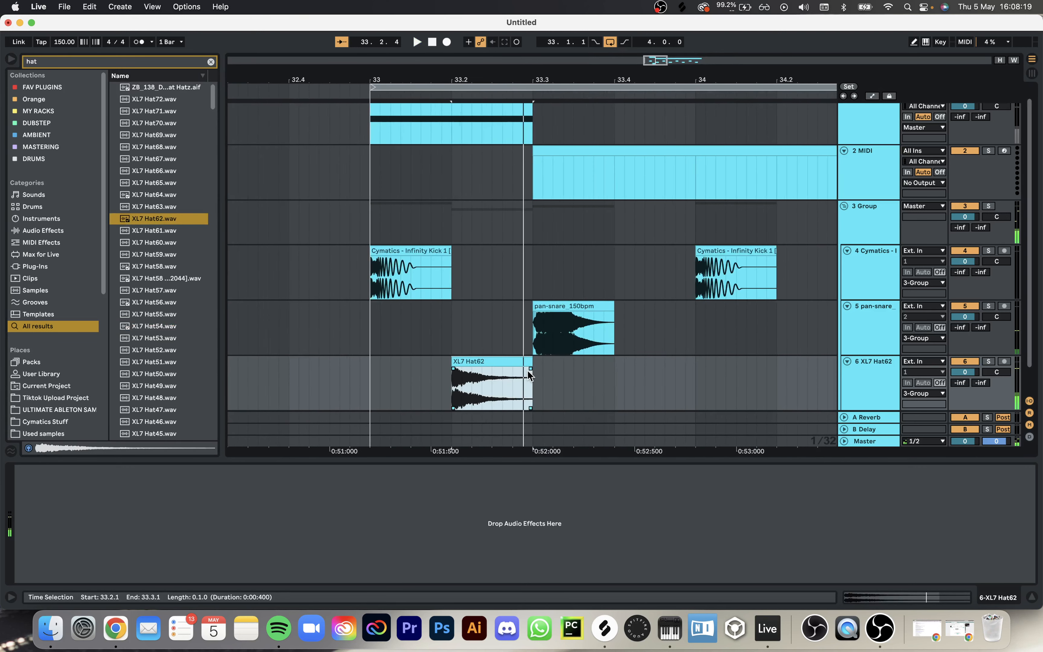
{"action": "key", "text": "super+z"}
{"action": "key", "text": "super+z"}
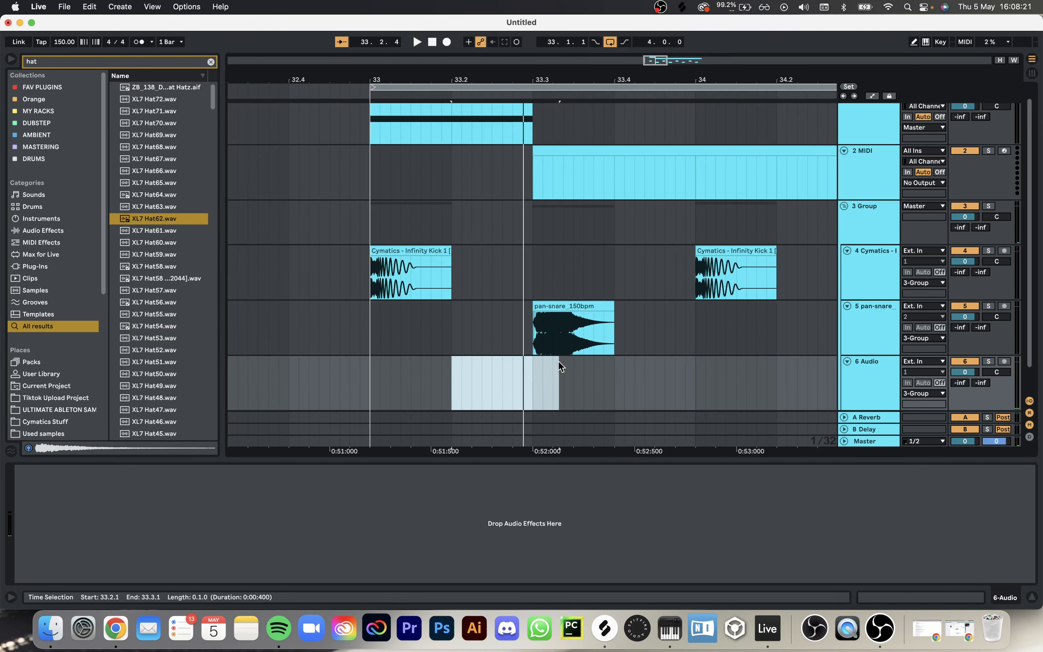
{"action": "key", "text": "super+shift+z"}
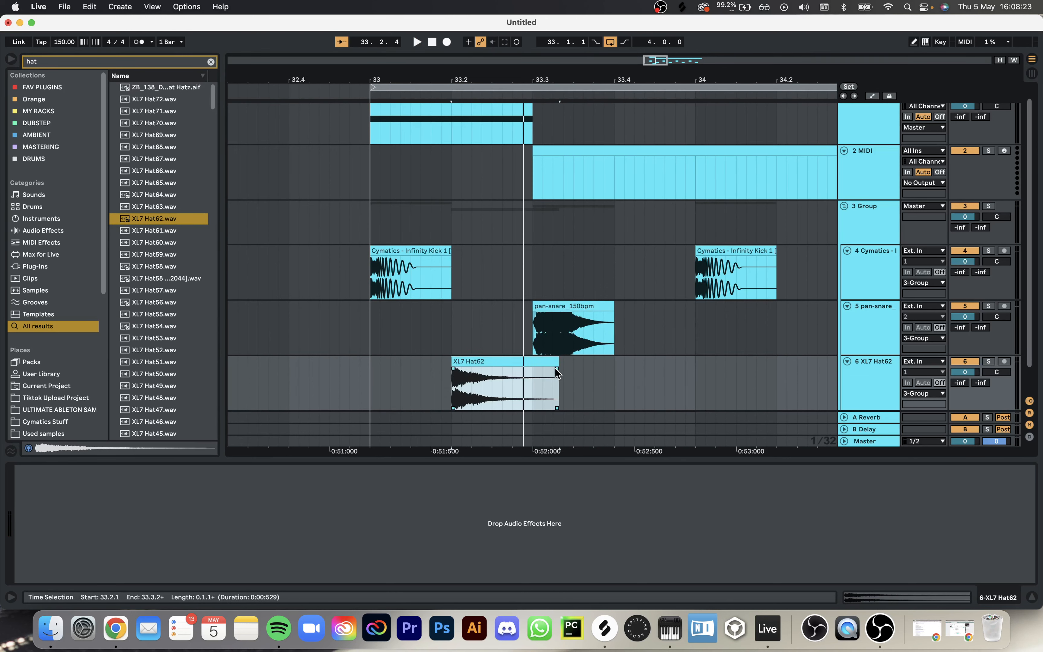
{"action": "key", "text": "super+j"}
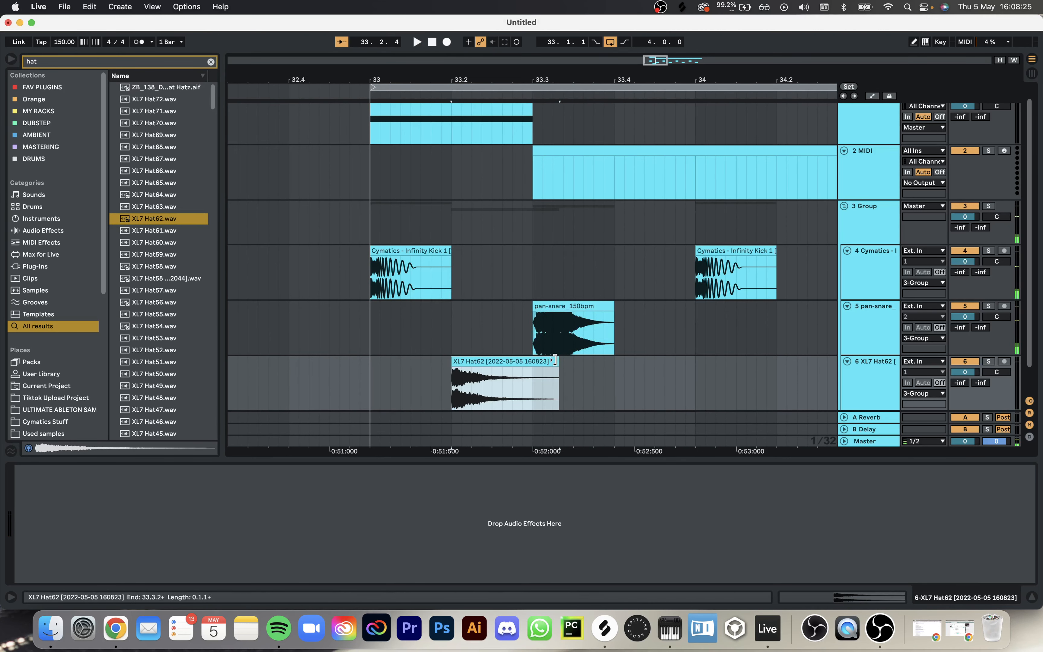
{"action": "left_click_drag", "start_coordinate": [554, 359], "coordinate": [528, 359]}
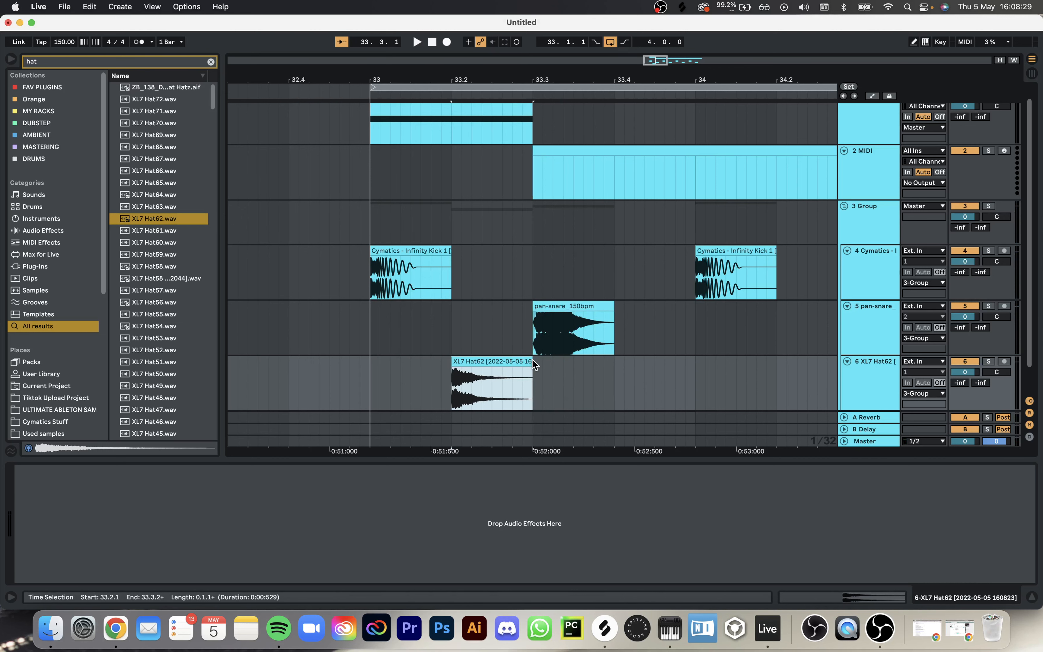
Step: Duplicate the first two beats of bar 33 on the hat track once to fill the bar
{"action": "scroll", "coordinate": [532, 359], "scroll_direction": "down", "scroll_amount": 5}
{"action": "left_click", "coordinate": [467, 365], "text": "shift"}
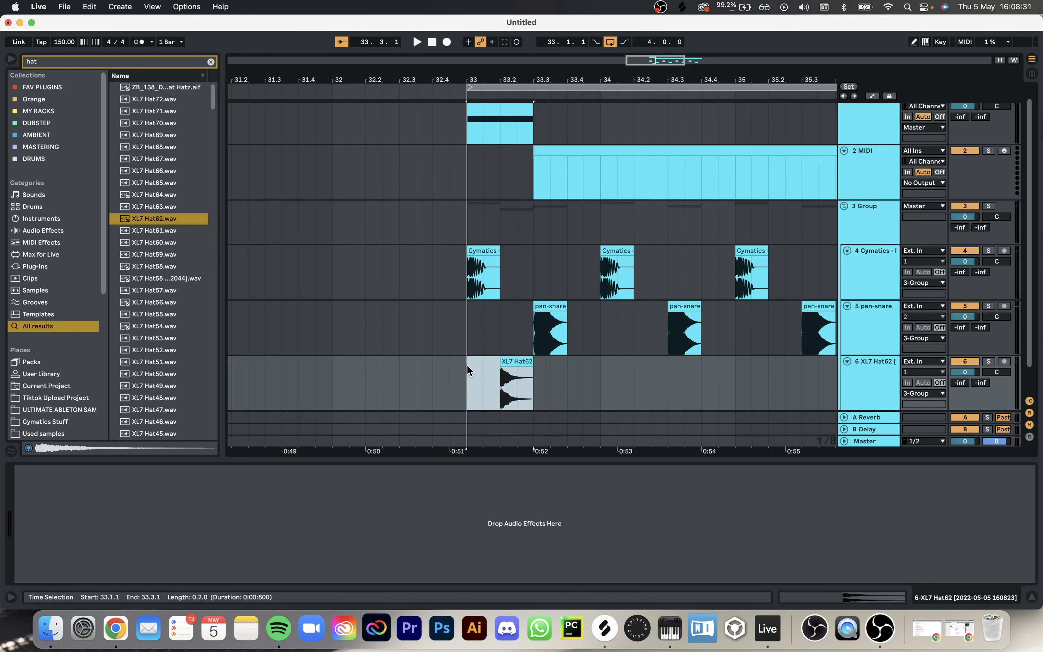
{"action": "key", "text": "super+d"}
{"action": "scroll", "coordinate": [467, 365], "scroll_direction": "down", "scroll_amount": 5}
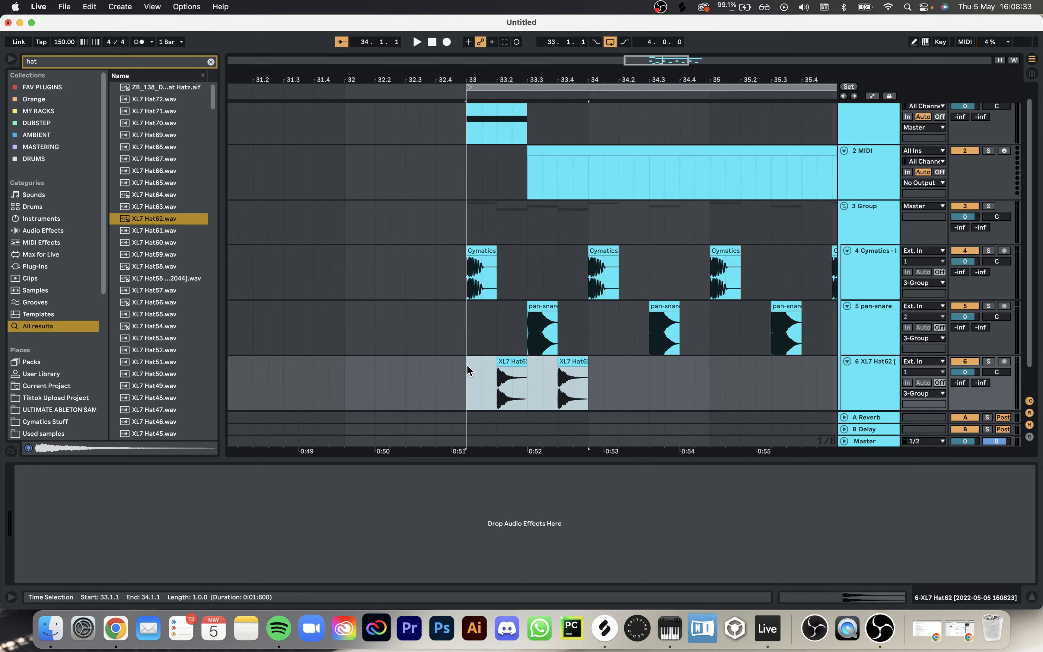
{"action": "left_click", "coordinate": [486, 362]}
{"action": "double_click", "coordinate": [486, 361]}
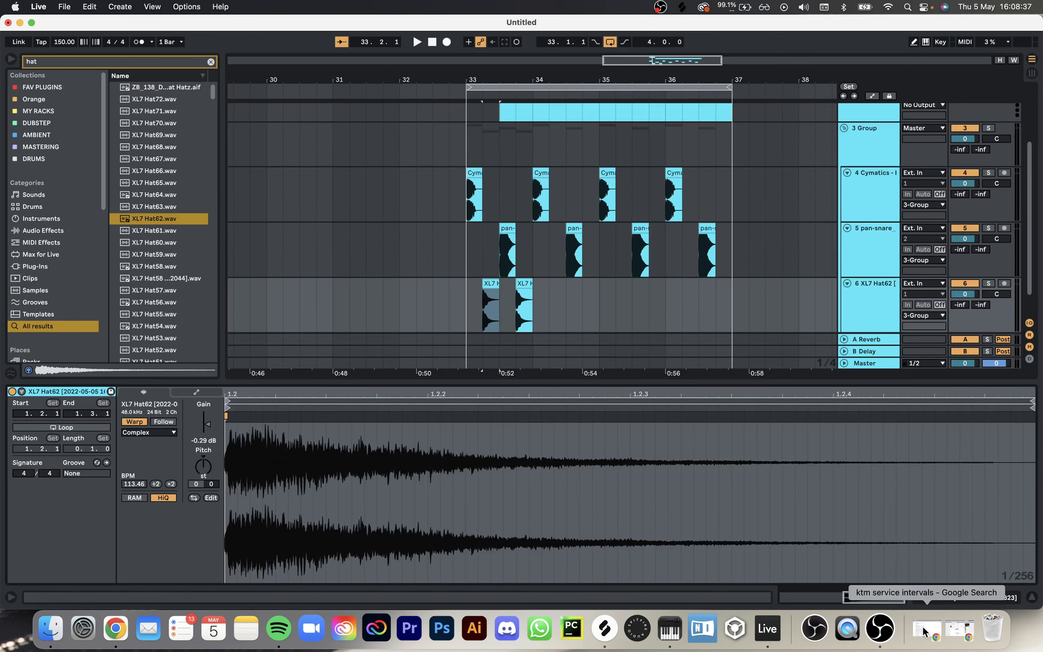
{"action": "left_click", "coordinate": [955, 600]}
Step: Duplicate the hat track's bar 33 three times through bar 36 and play back from bar 33
{"action": "left_click", "coordinate": [525, 332]}
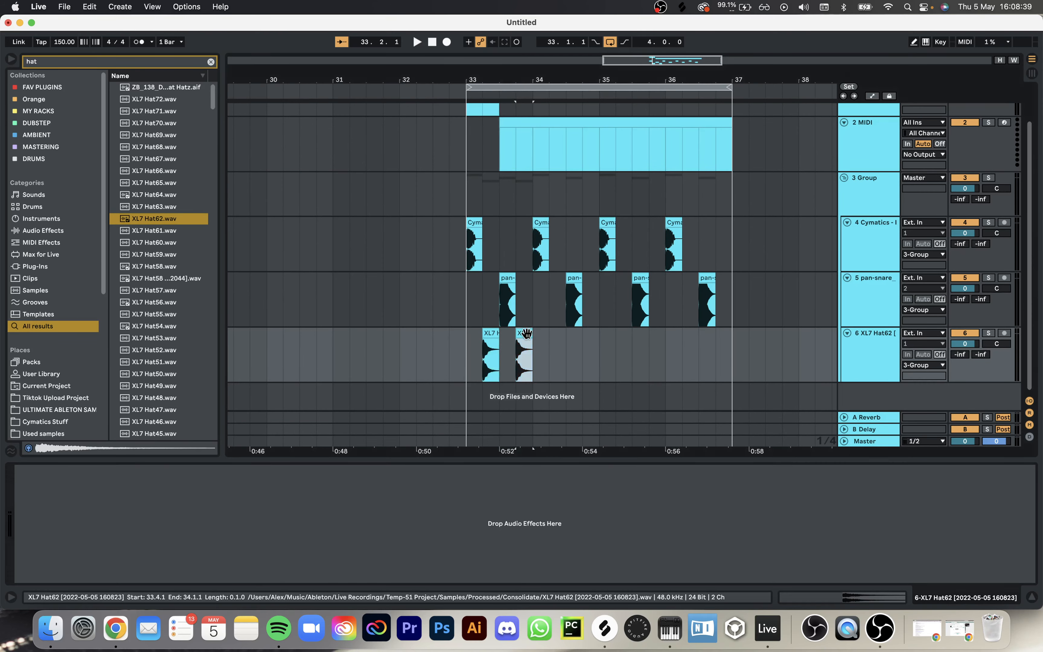
{"action": "left_click_drag", "start_coordinate": [532, 341], "coordinate": [470, 335]}
{"action": "key", "text": "super+d"}
{"action": "key", "text": "super+d"}
{"action": "key", "text": "super+d"}
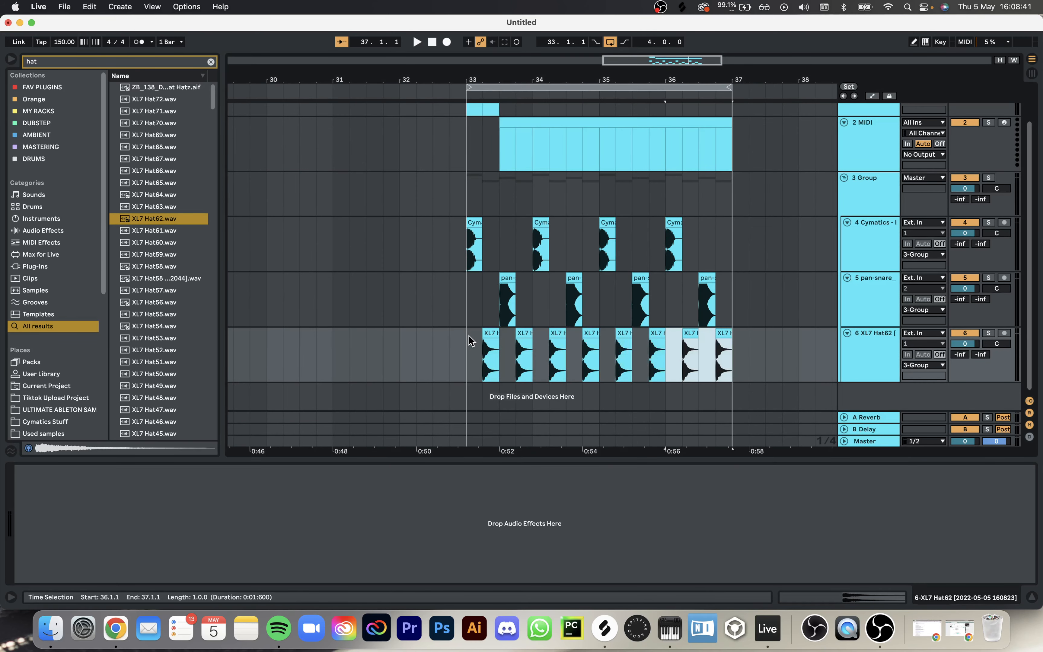
{"action": "left_click", "coordinate": [467, 335]}
{"action": "key", "text": "space"}
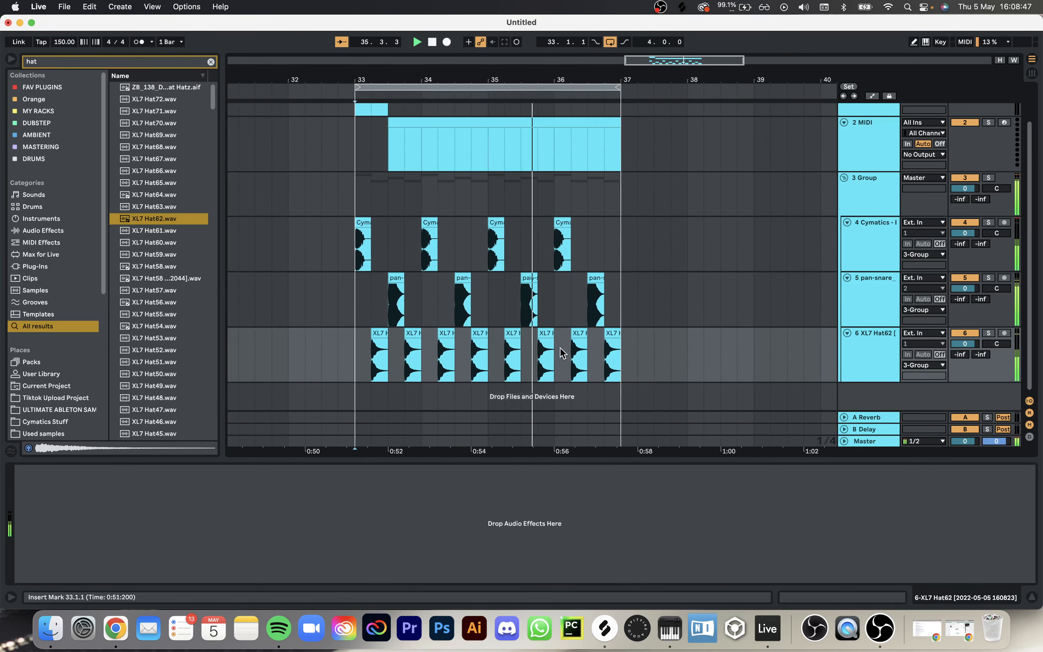
Step: Copy the kick clip at 36.1.1 to 36.2.3 on the kick track and play back from bar 36
{"action": "scroll", "coordinate": [561, 349], "scroll_direction": "up", "scroll_amount": 5}
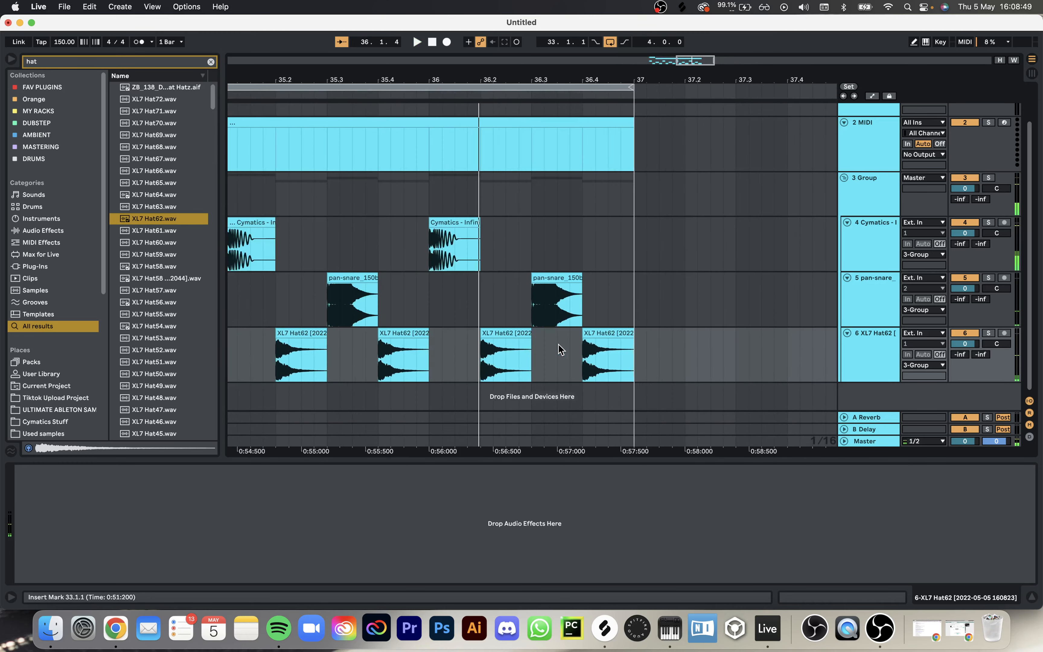
{"action": "left_click_drag", "start_coordinate": [459, 222], "coordinate": [537, 222]}
{"action": "left_click", "coordinate": [430, 235]}
{"action": "key", "text": "space"}
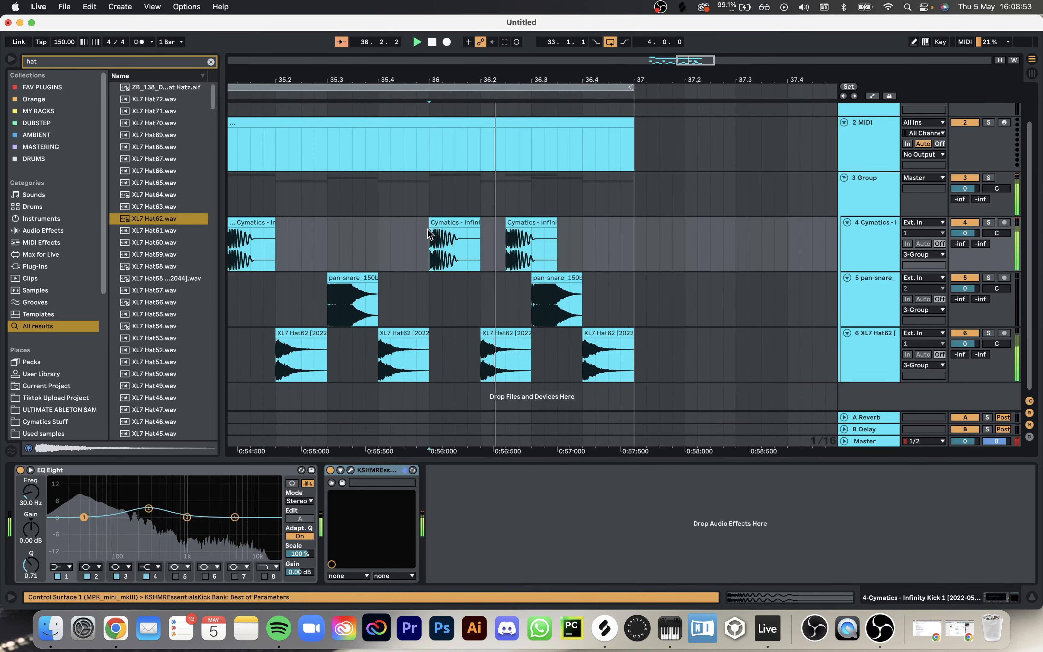
{"action": "scroll", "coordinate": [451, 315], "scroll_direction": "down", "scroll_amount": 6}
{"action": "scroll", "coordinate": [451, 315], "scroll_direction": "left", "scroll_amount": 2}
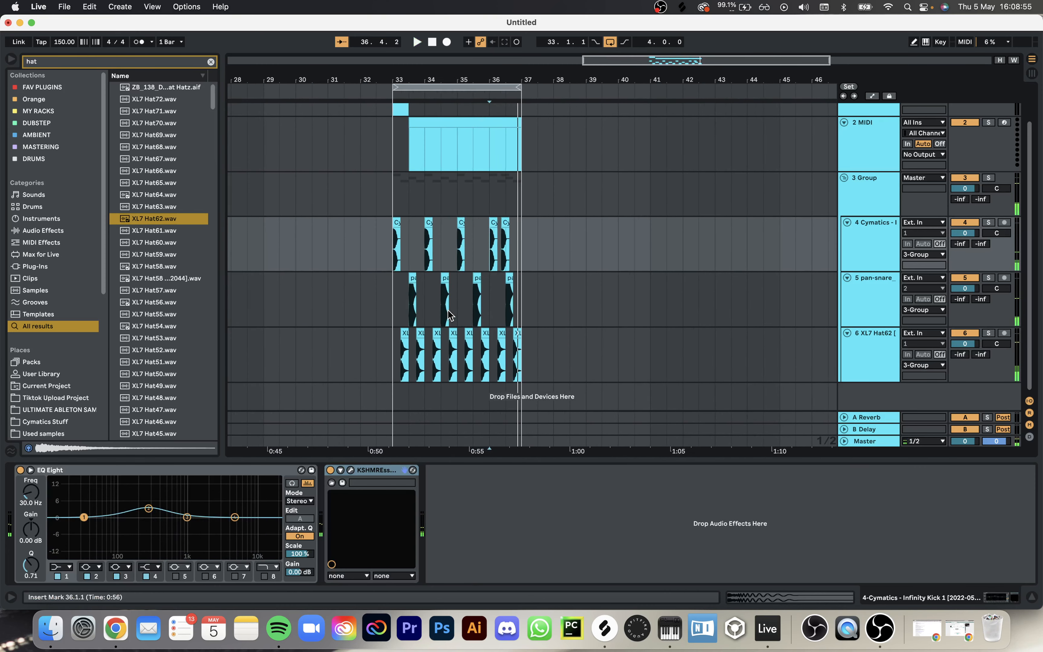
Step: Search the browser for "crash" and preview a cymbal crash sample
{"action": "left_click", "coordinate": [400, 297]}
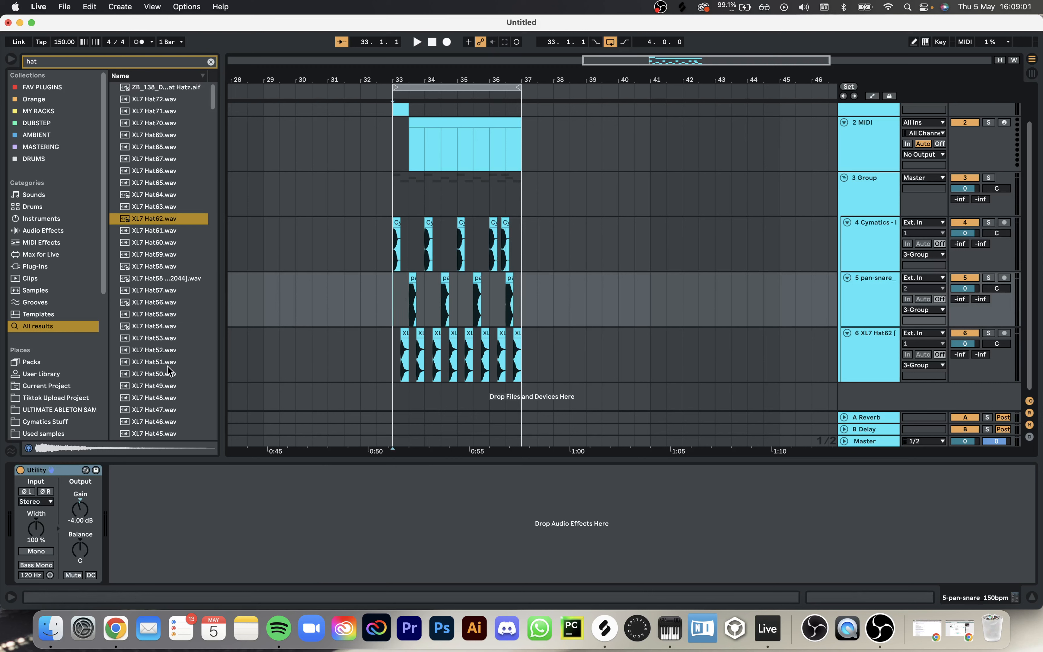
{"action": "key", "text": "super+f"}
{"action": "type", "text": "crash"}
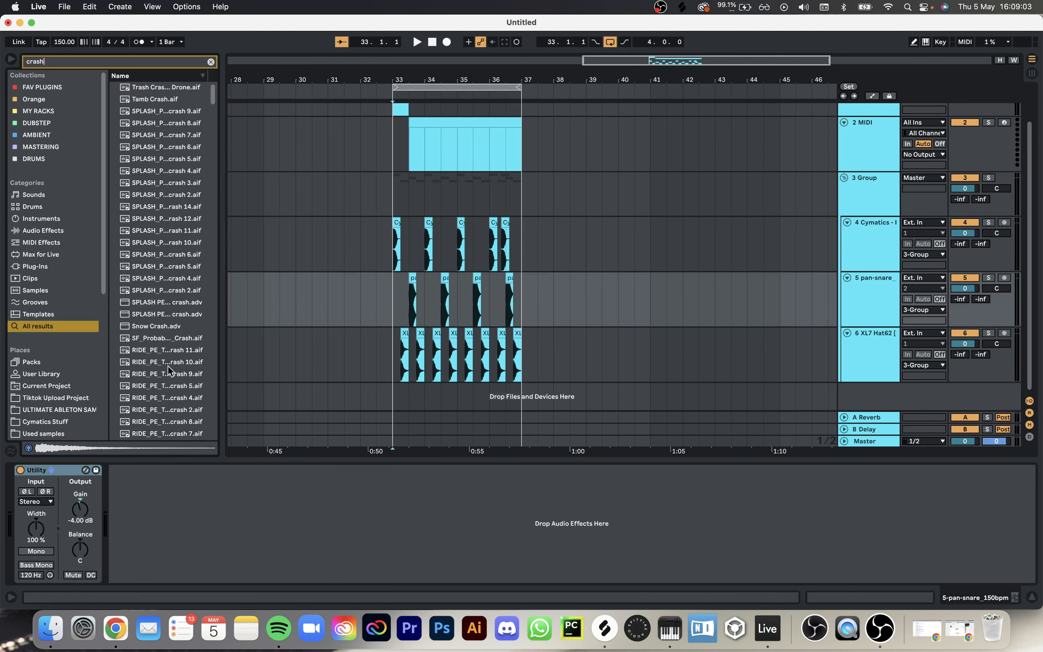
{"action": "left_click", "coordinate": [201, 291]}
{"action": "scroll", "coordinate": [201, 290], "scroll_direction": "down", "scroll_amount": 13}
{"action": "left_click", "coordinate": [200, 291]}
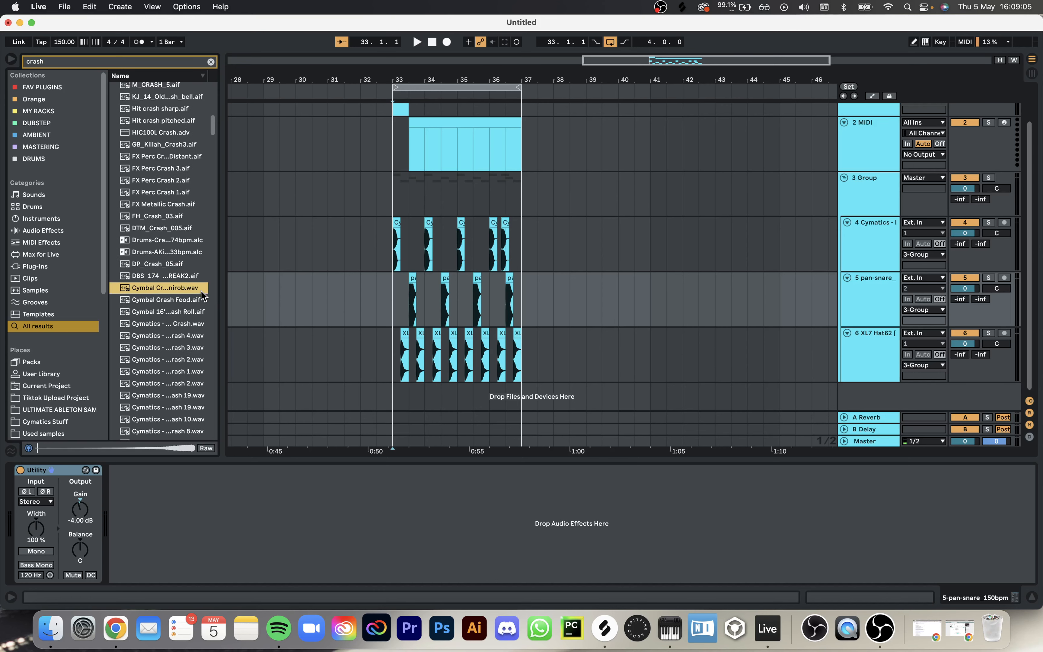
Step: Audition the Cymatics crash samples in the search results to choose one for the drum pattern
{"action": "scroll", "coordinate": [201, 290], "scroll_direction": "down", "scroll_amount": 2}
{"action": "left_click", "coordinate": [172, 269]}
{"action": "left_click", "coordinate": [169, 319]}
{"action": "scroll", "coordinate": [169, 319], "scroll_direction": "down", "scroll_amount": 5}
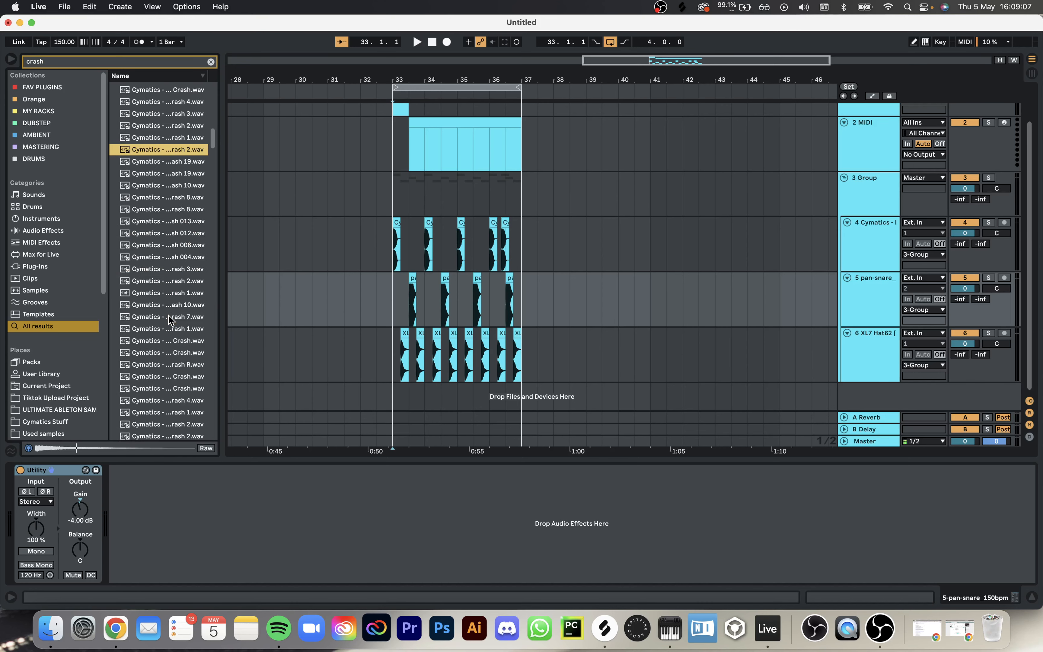
{"action": "left_click", "coordinate": [150, 163]}
{"action": "left_click", "coordinate": [157, 187]}
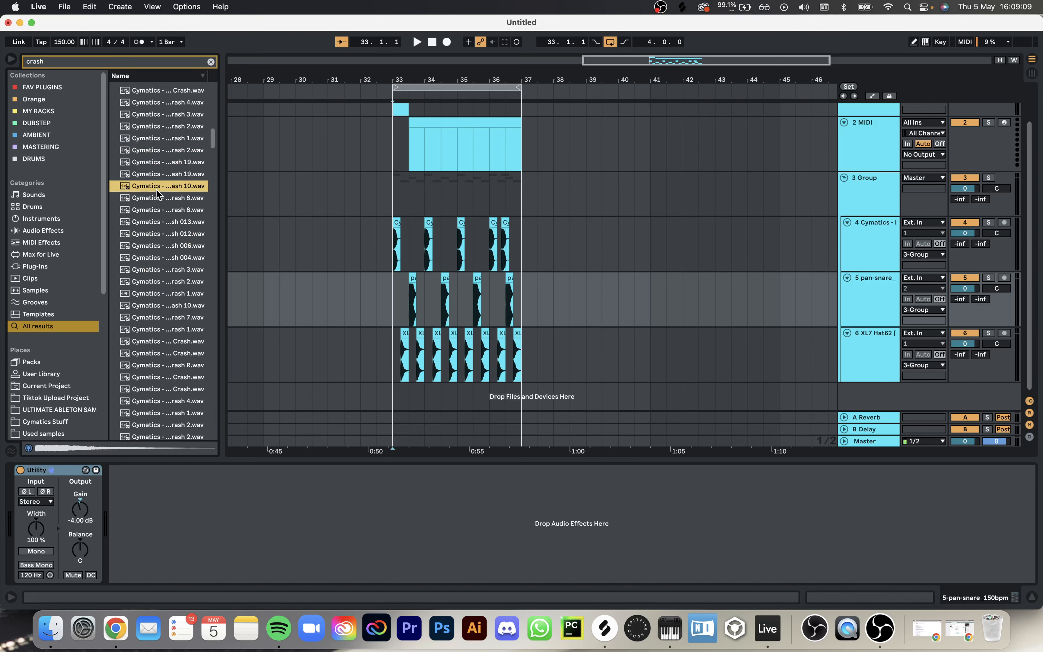
{"action": "left_click", "coordinate": [156, 234]}
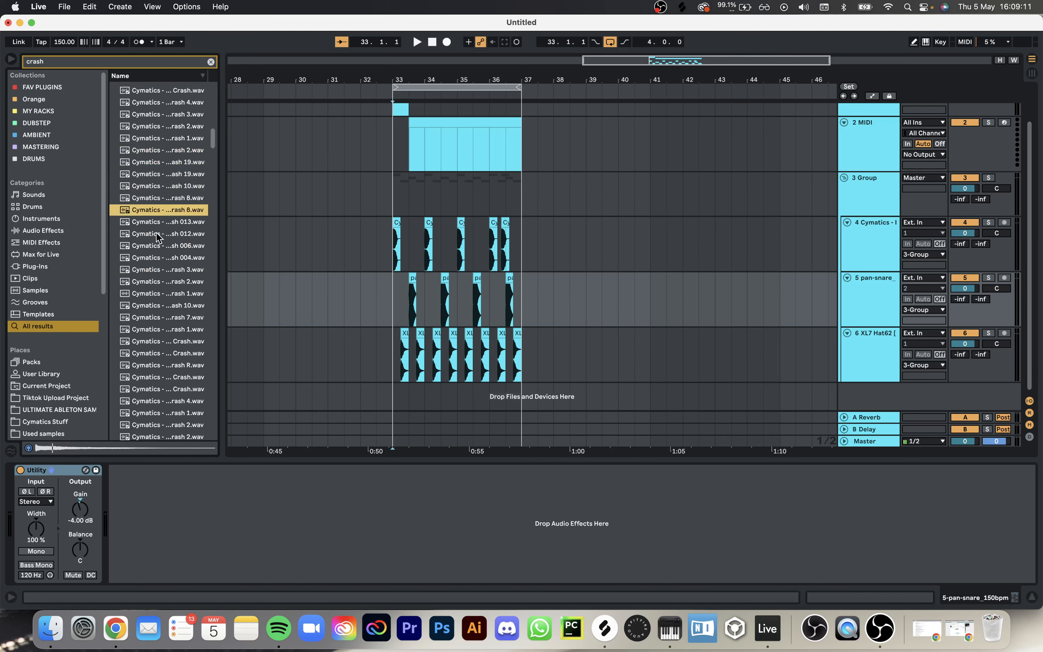
{"action": "key", "text": "Down"}
{"action": "key", "text": "Down"}
{"action": "key", "text": "Down"}
{"action": "key", "text": "Down"}
{"action": "key", "text": "Down"}
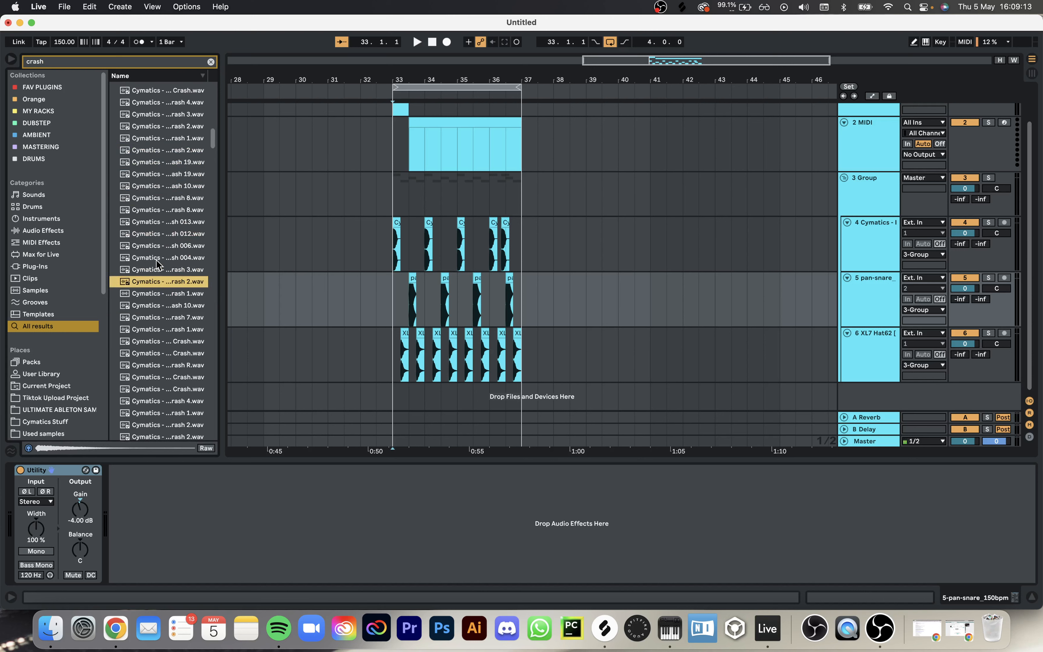
{"action": "key", "text": "Down"}
{"action": "key", "text": "Down"}
{"action": "key", "text": "Down"}
{"action": "key", "text": "Down"}
{"action": "key", "text": "Down"}
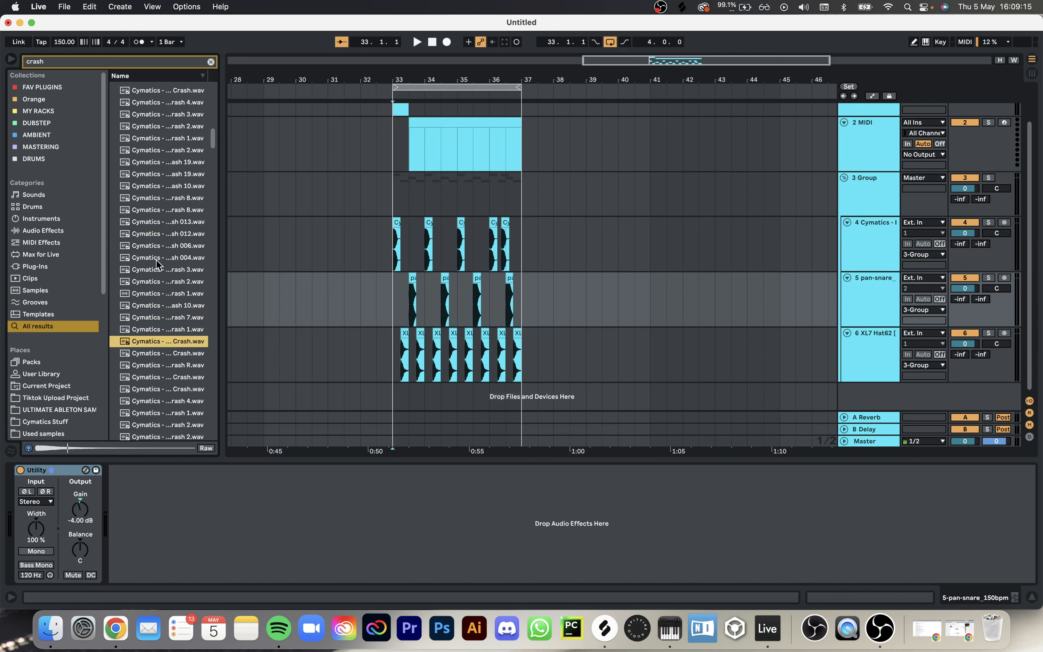
{"action": "key", "text": "Up"}
{"action": "key", "text": "Down"}
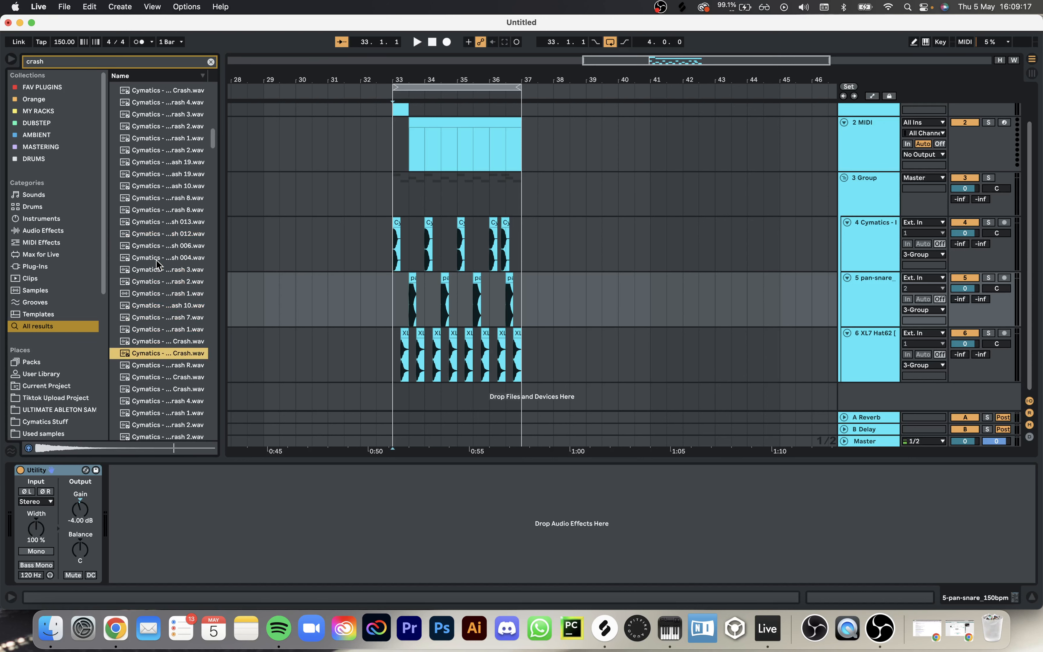
Step: Place the Cymatics Mothership Modesty Crash sample on a new track at 33.1.1 and duplicate it through bar 34
{"action": "left_click_drag", "start_coordinate": [176, 352], "coordinate": [396, 403]}
{"action": "scroll", "coordinate": [396, 402], "scroll_direction": "up", "scroll_amount": 5}
{"action": "key", "text": "super+d"}
{"action": "key", "text": "super+d"}
{"action": "key", "text": "super+d"}
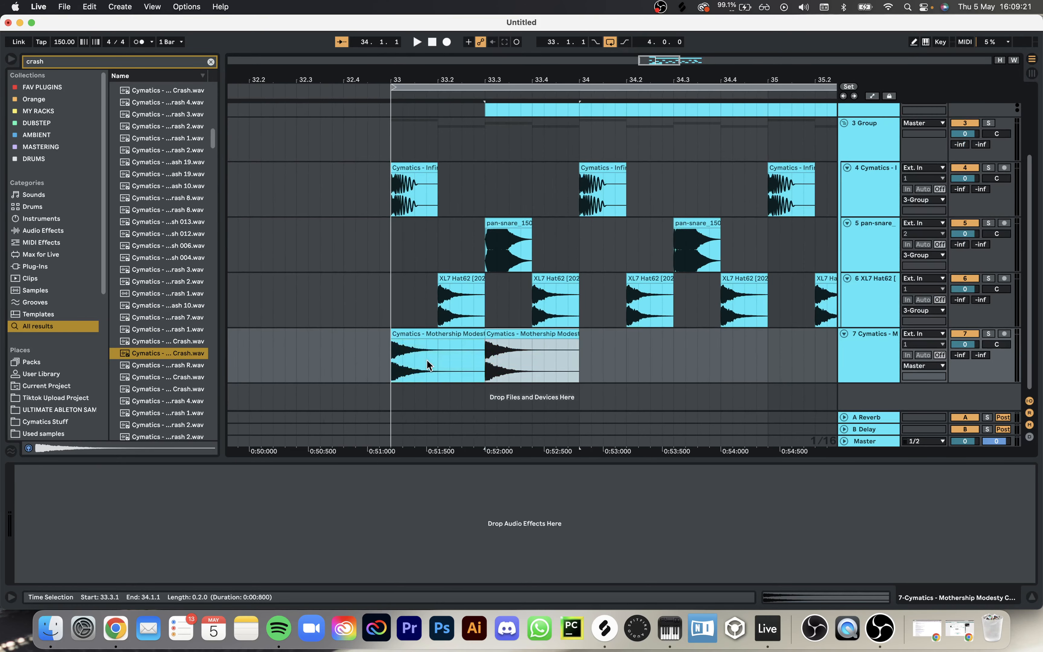
Step: Duplicate the four crash clips to fill bars 35 and 36 and play back the pattern
{"action": "left_click", "coordinate": [421, 342], "text": "shift"}
{"action": "left_click", "coordinate": [413, 332], "text": "shift"}
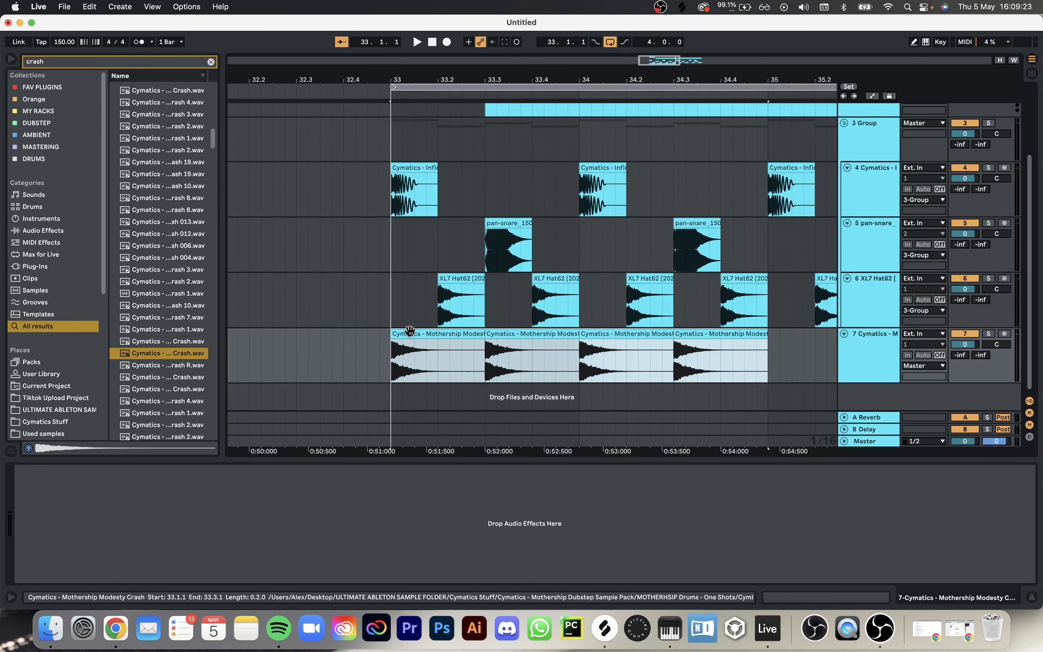
{"action": "scroll", "coordinate": [413, 333], "scroll_direction": "down", "scroll_amount": 5}
{"action": "key", "text": "super+d"}
{"action": "left_click", "coordinate": [414, 292]}
{"action": "key", "text": "space"}
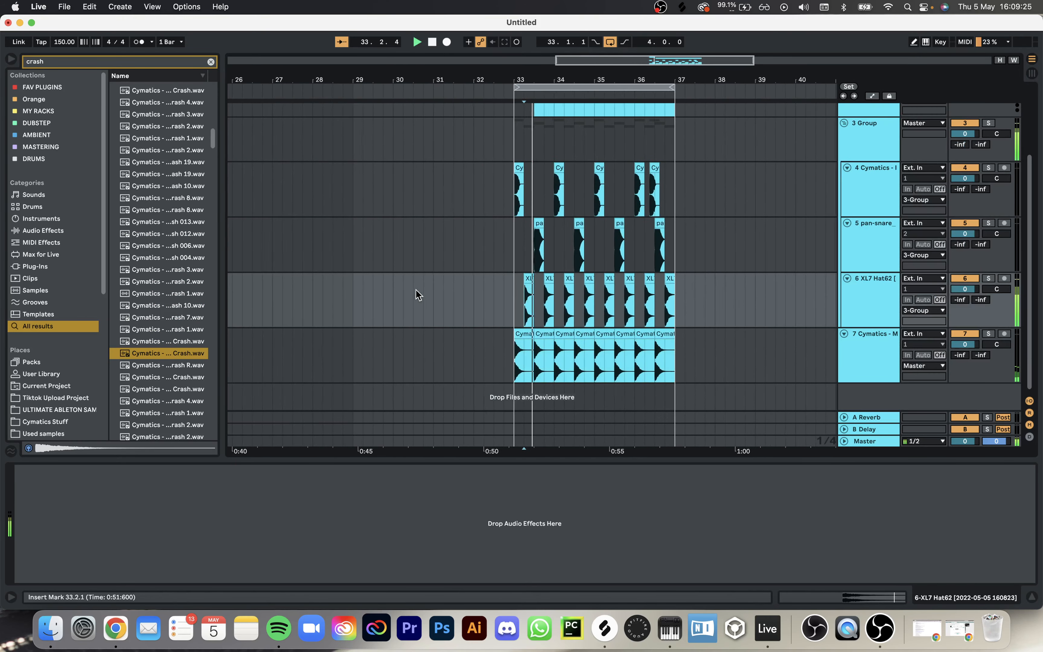
Step: Set the crash track's volume to -4.6 dB and pan it to 27R, playing back the loop from bar 33
{"action": "key", "text": "space"}
{"action": "left_click", "coordinate": [510, 302]}
{"action": "key", "text": "space"}
{"action": "key", "text": "space"}
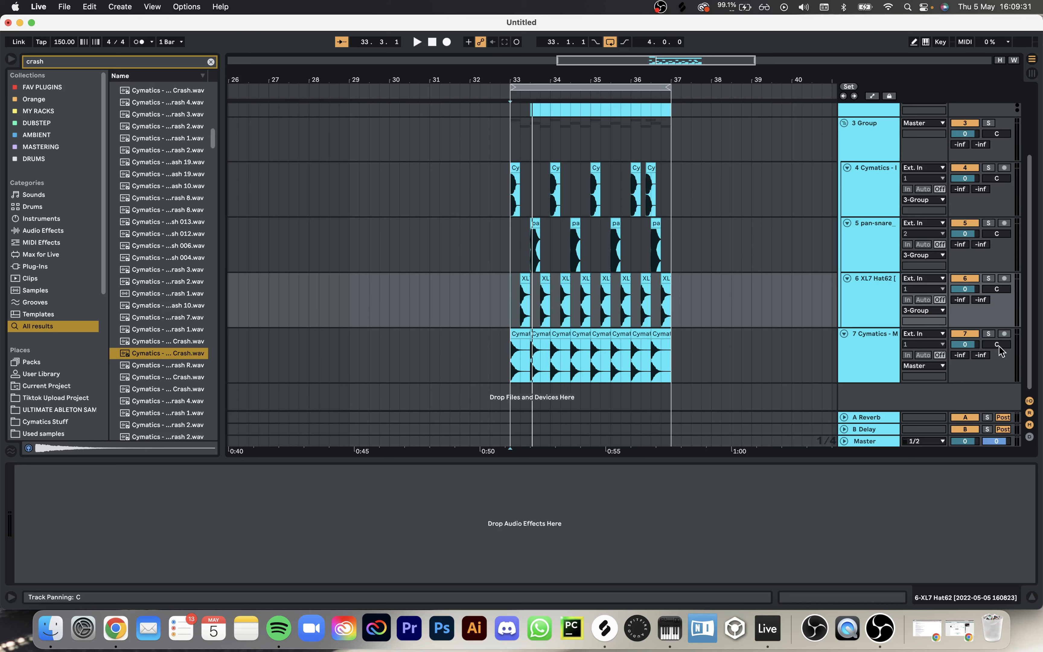
{"action": "left_click_drag", "start_coordinate": [965, 344], "coordinate": [965, 350]}
{"action": "key", "text": "space"}
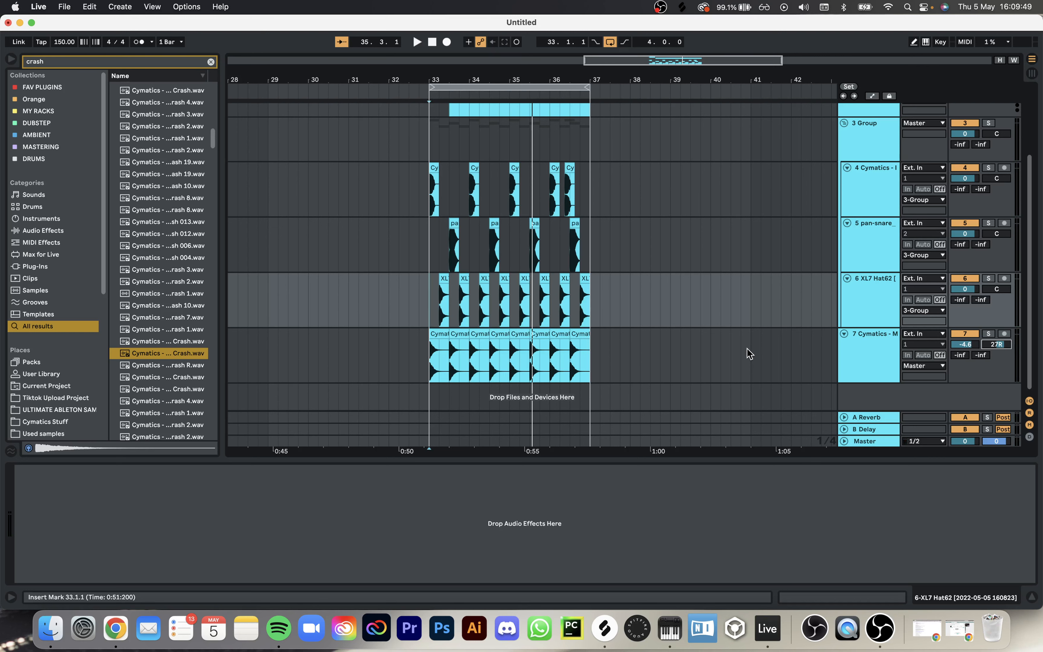
{"action": "key", "text": "space"}
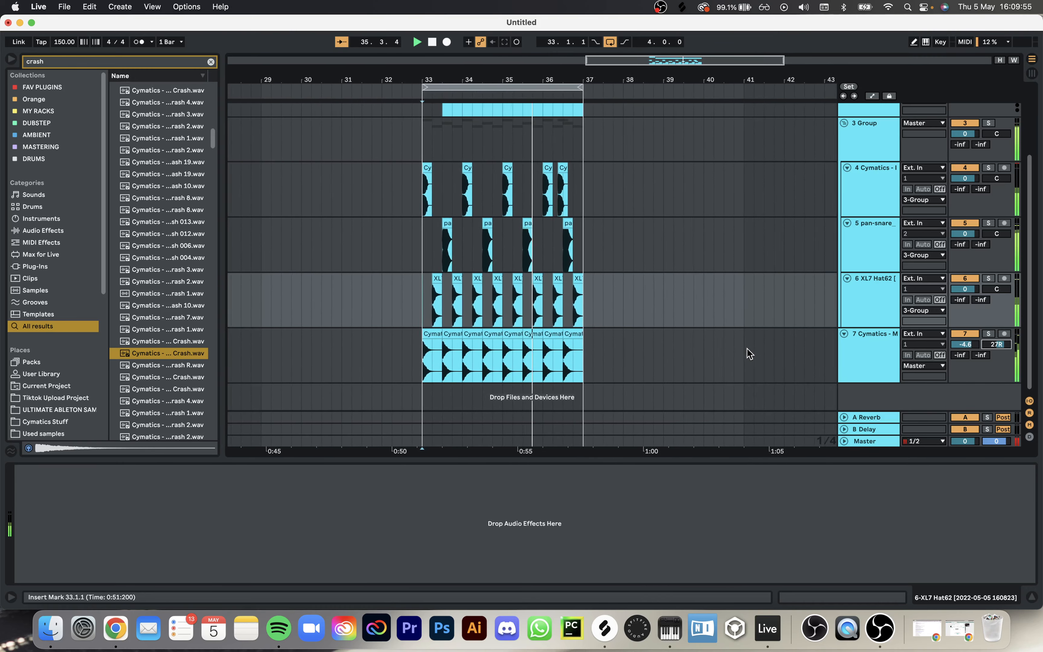
Step: Move the crash track into the drum group below the hat track
{"action": "left_click", "coordinate": [875, 146]}
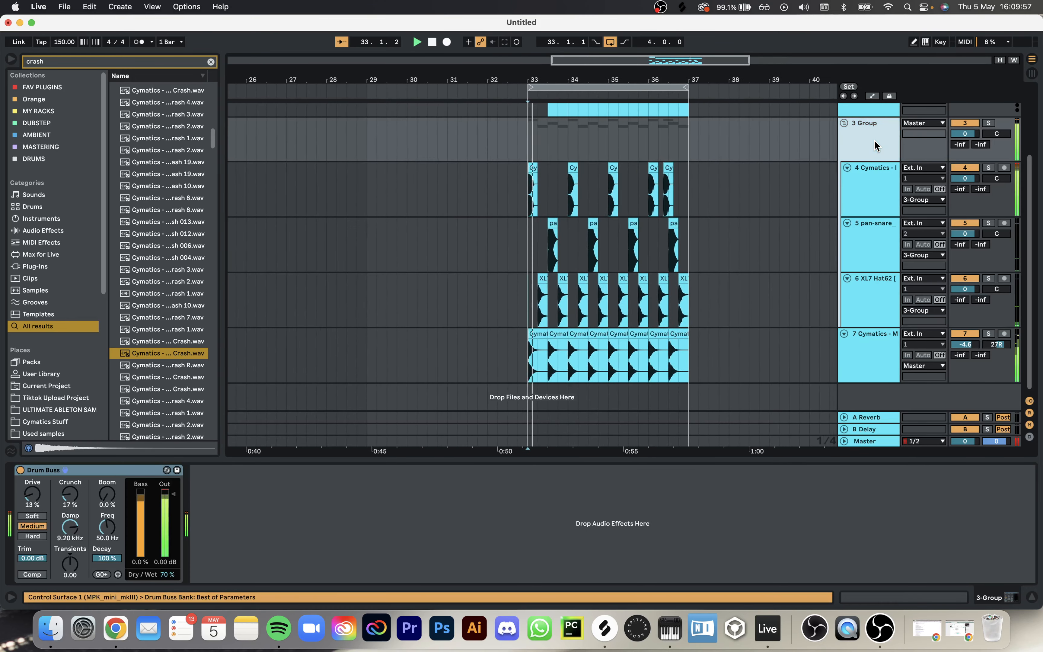
{"action": "left_click", "coordinate": [861, 361]}
{"action": "left_click_drag", "start_coordinate": [878, 321], "coordinate": [878, 323]}
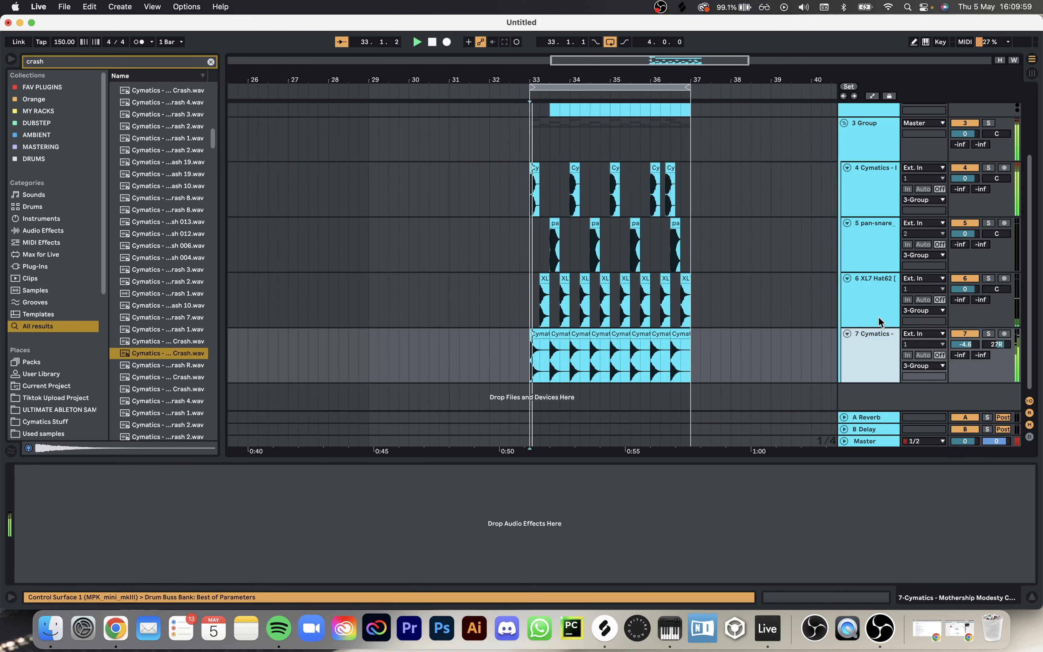
Step: On the drum group's Drum Buss, set Drive to 12% with Soft distortion, enable Comp and raise Transients to 0.10
{"action": "left_click", "coordinate": [491, 133]}
{"action": "left_click", "coordinate": [30, 500]}
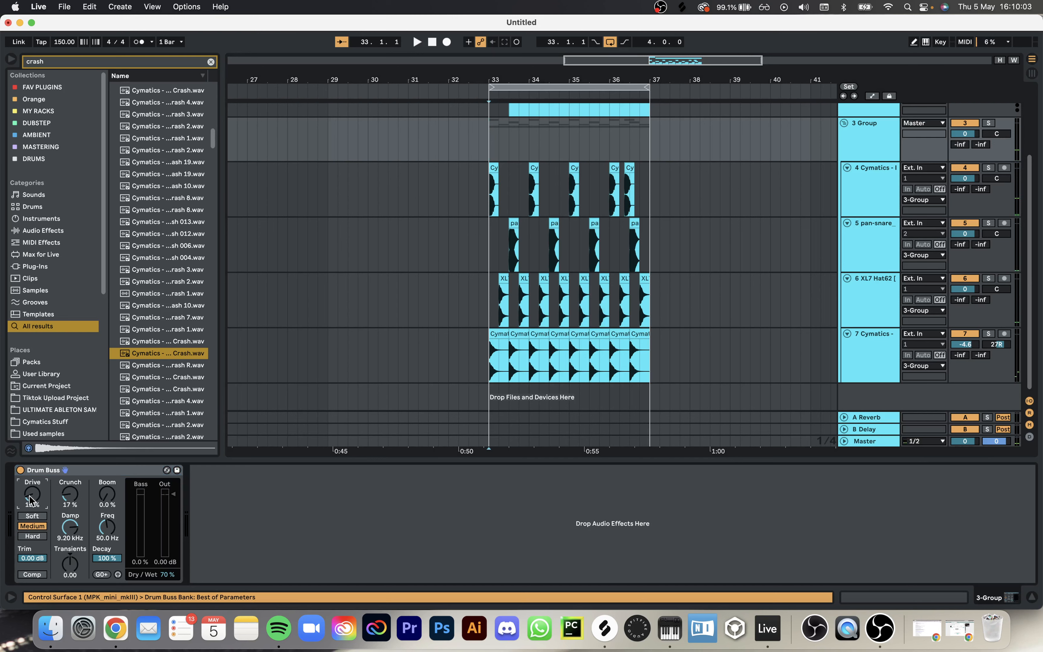
{"action": "left_click", "coordinate": [32, 516]}
{"action": "key", "text": "space"}
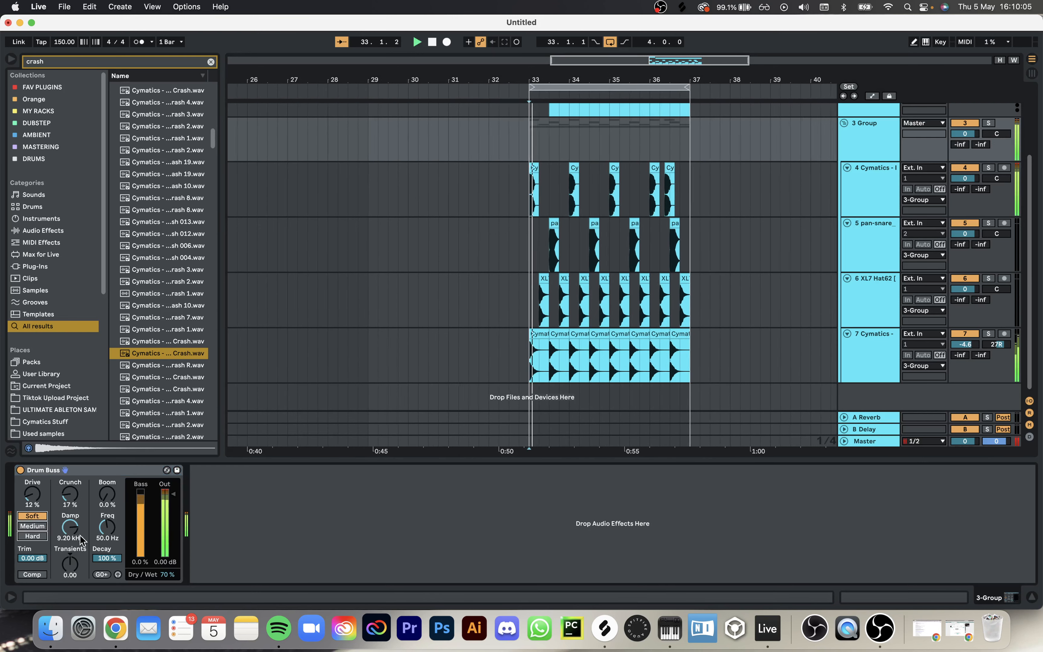
{"action": "left_click", "coordinate": [41, 576]}
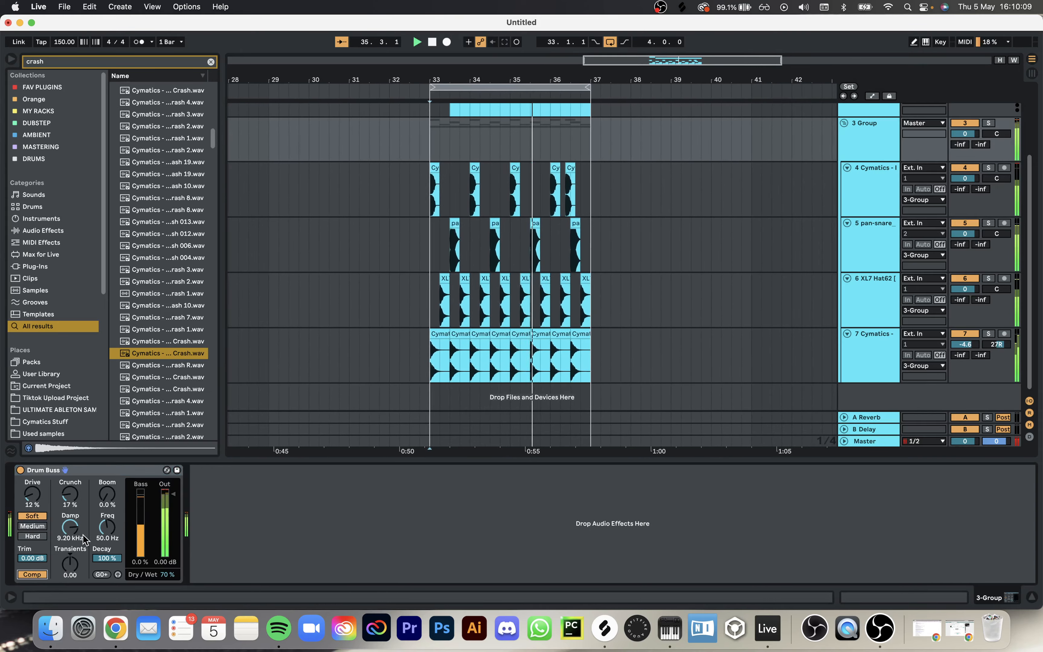
{"action": "left_click_drag", "start_coordinate": [71, 560], "coordinate": [71, 556]}
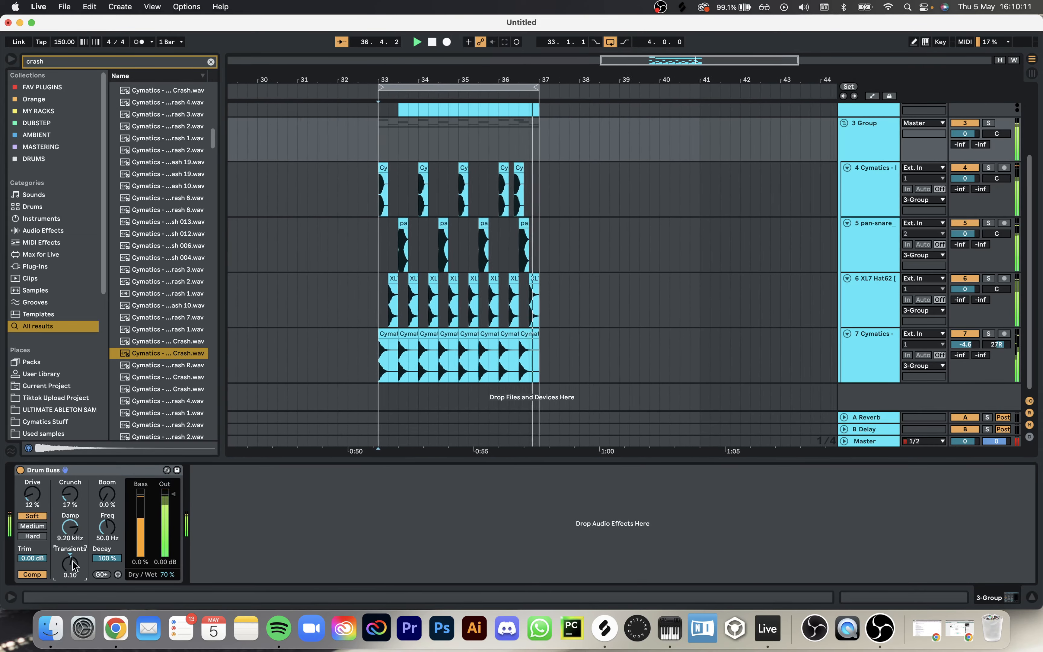
Step: Group the hat and crash tracks together inside the drum group
{"action": "left_click", "coordinate": [518, 305]}
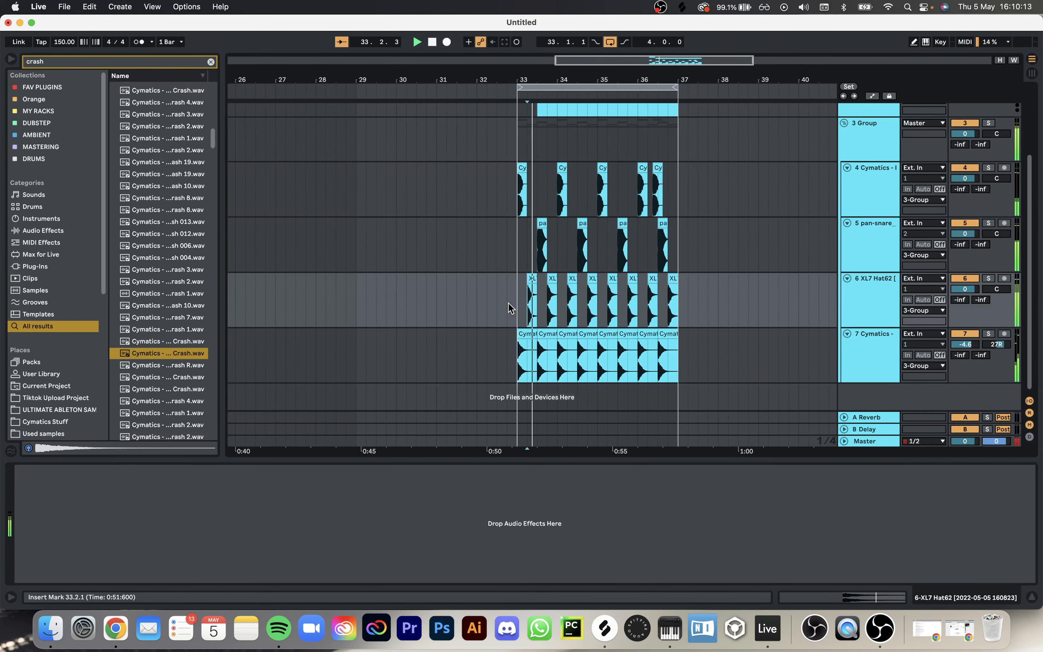
{"action": "left_click", "coordinate": [876, 308]}
{"action": "left_click", "coordinate": [879, 345], "text": "shift"}
{"action": "key", "text": "super+g"}
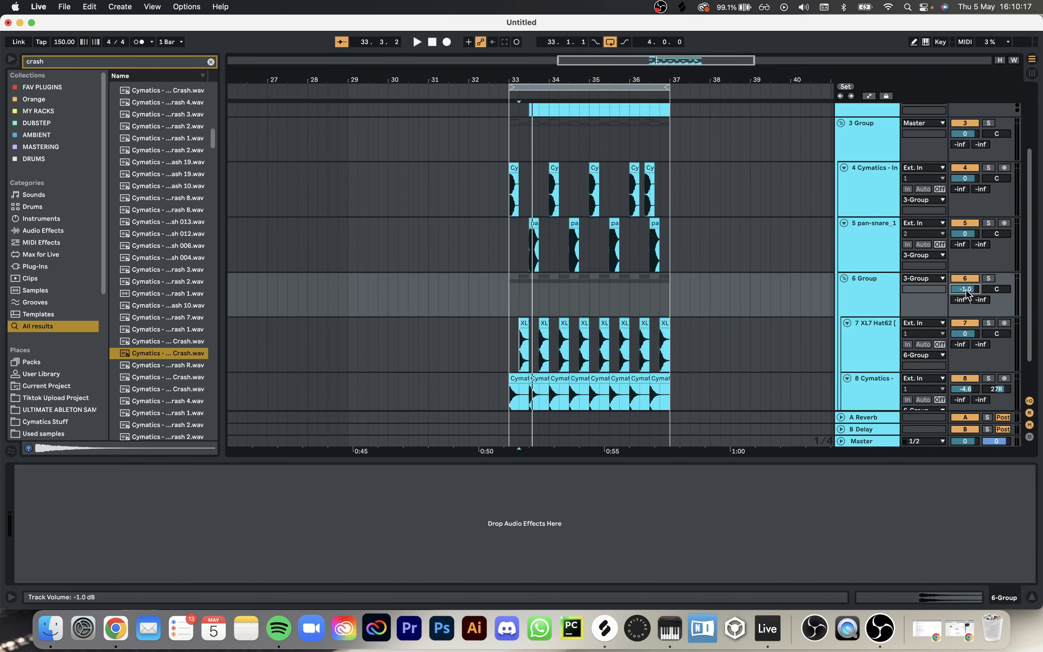
Step: Lower the hat and crash group's volume to -4.0 dB and the hat track's volume to -6.0 dB, checking during playback
{"action": "left_click_drag", "start_coordinate": [966, 295], "coordinate": [967, 338]}
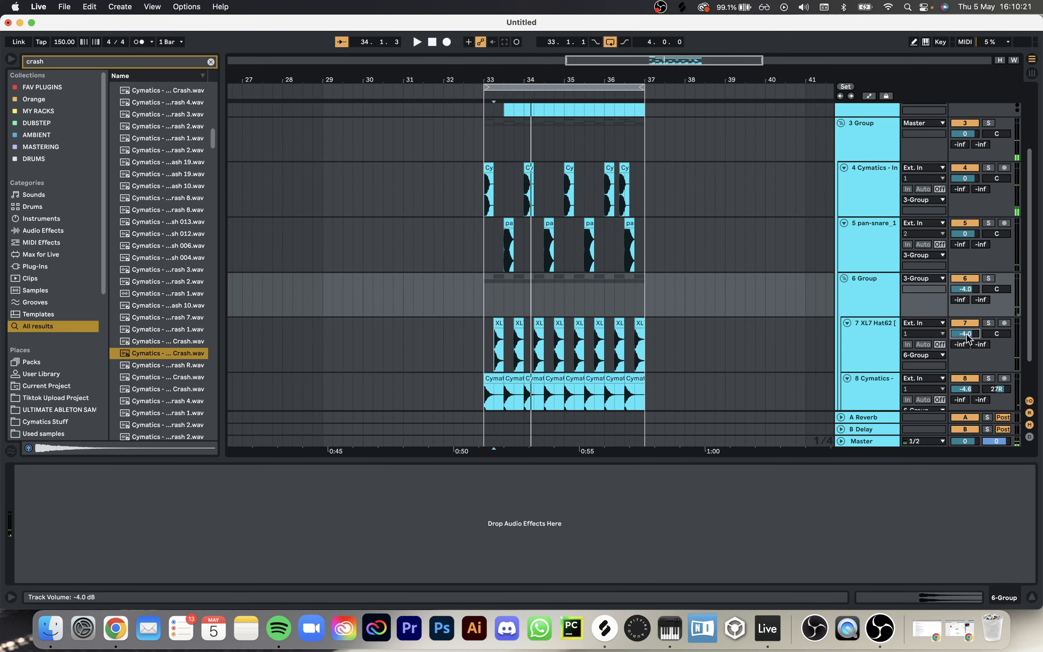
{"action": "key", "text": "space"}
{"action": "key", "text": "space"}
{"action": "key", "text": "space"}
{"action": "key", "text": "Down"}
{"action": "key", "text": "Down"}
{"action": "key", "text": "Down"}
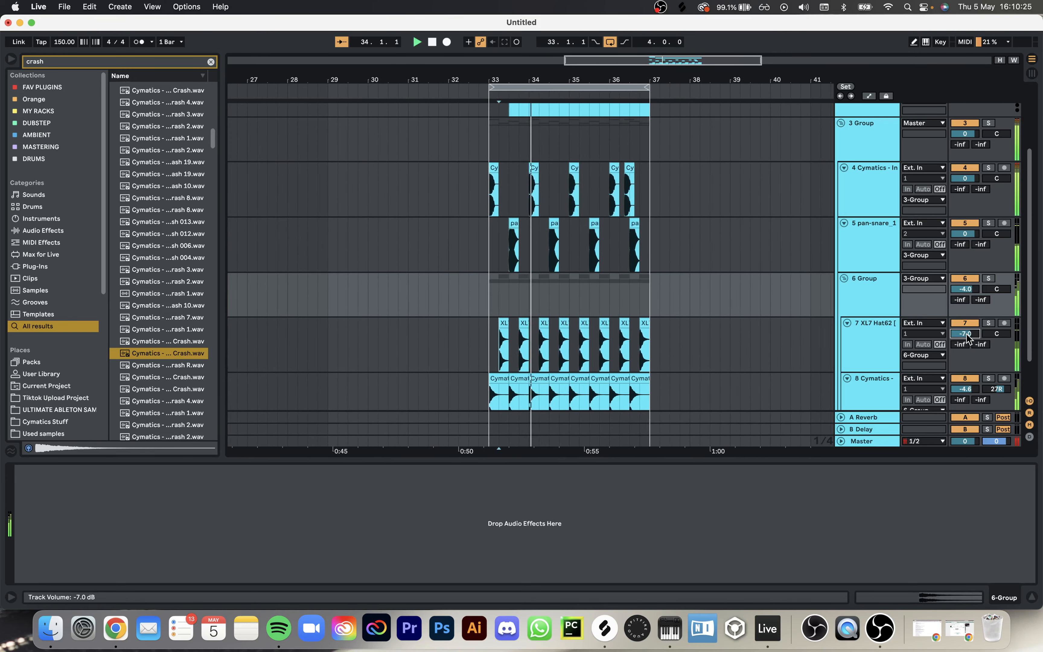
{"action": "key", "text": "Up"}
{"action": "key", "text": "space"}
Step: Search the browser for "freq" and add the Frequency Shifter to the hat track
{"action": "key", "text": "super+f"}
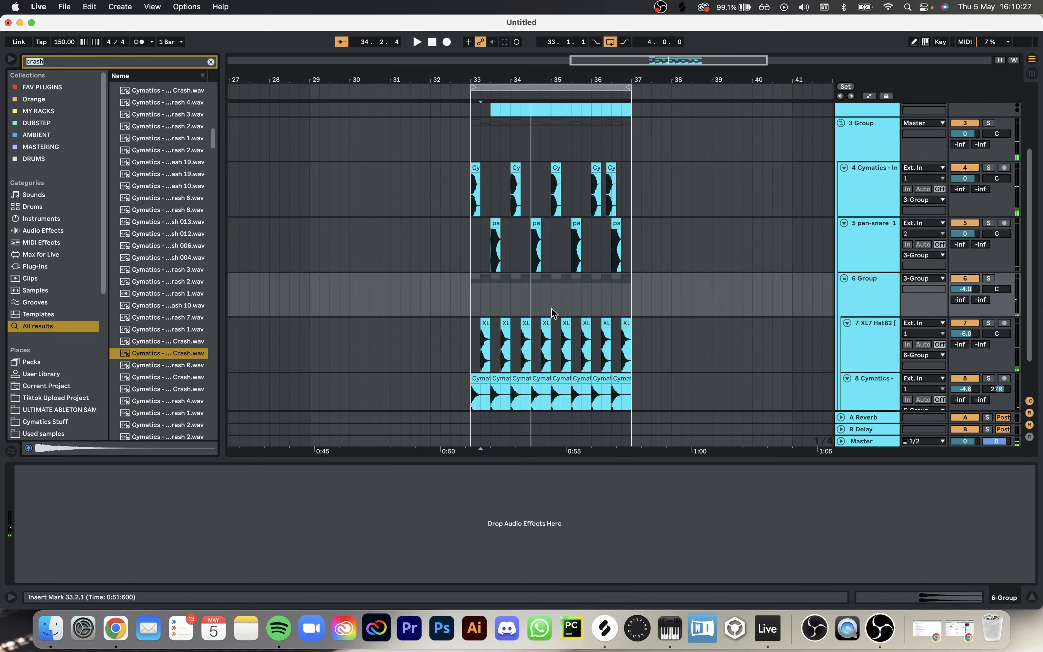
{"action": "type", "text": "freq"}
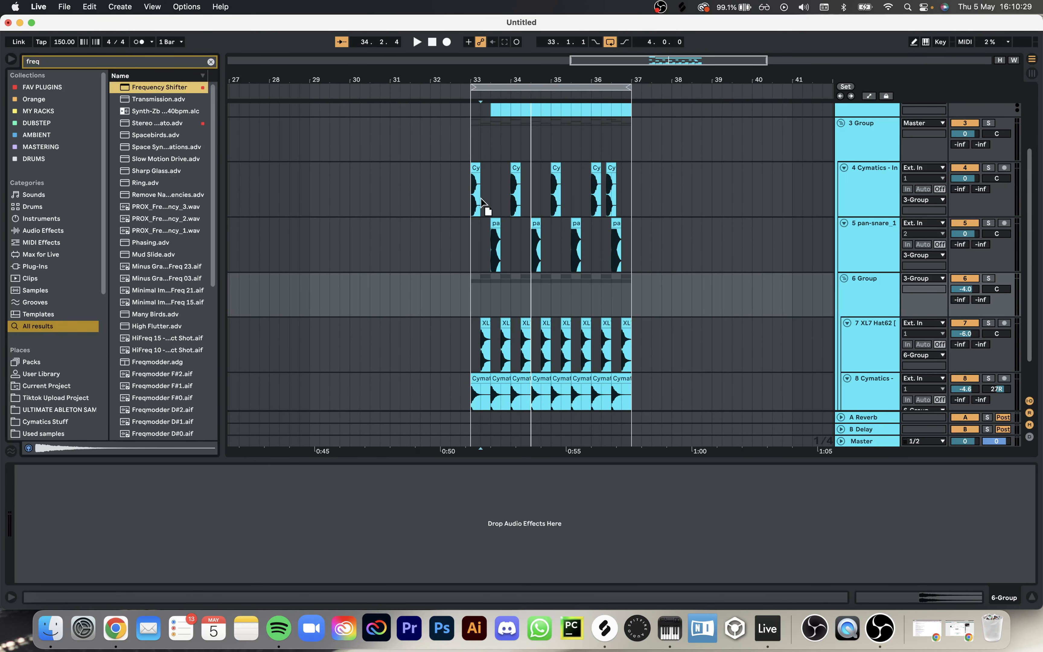
{"action": "left_click_drag", "start_coordinate": [539, 337], "coordinate": [537, 337]}
Step: Solo the hat track, try a Fine shift of about -30.4 Hz in its Frequency Shifter and reset it to 0 Hz
{"action": "left_click", "coordinate": [478, 335]}
{"action": "key", "text": "s"}
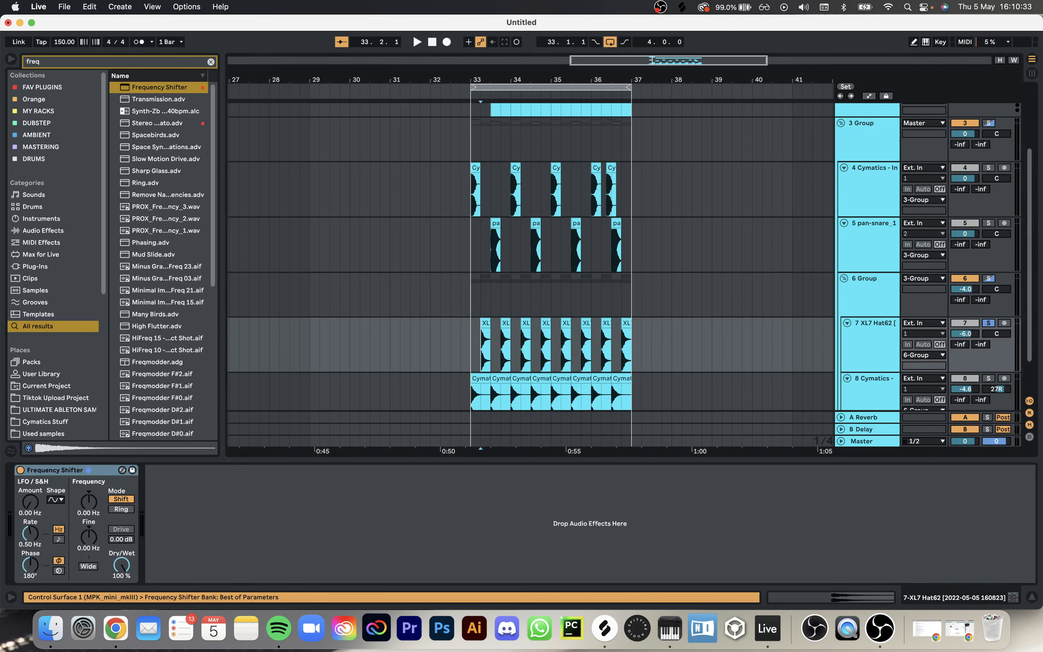
{"action": "left_click_drag", "start_coordinate": [89, 537], "coordinate": [89, 556]}
{"action": "key", "text": "space"}
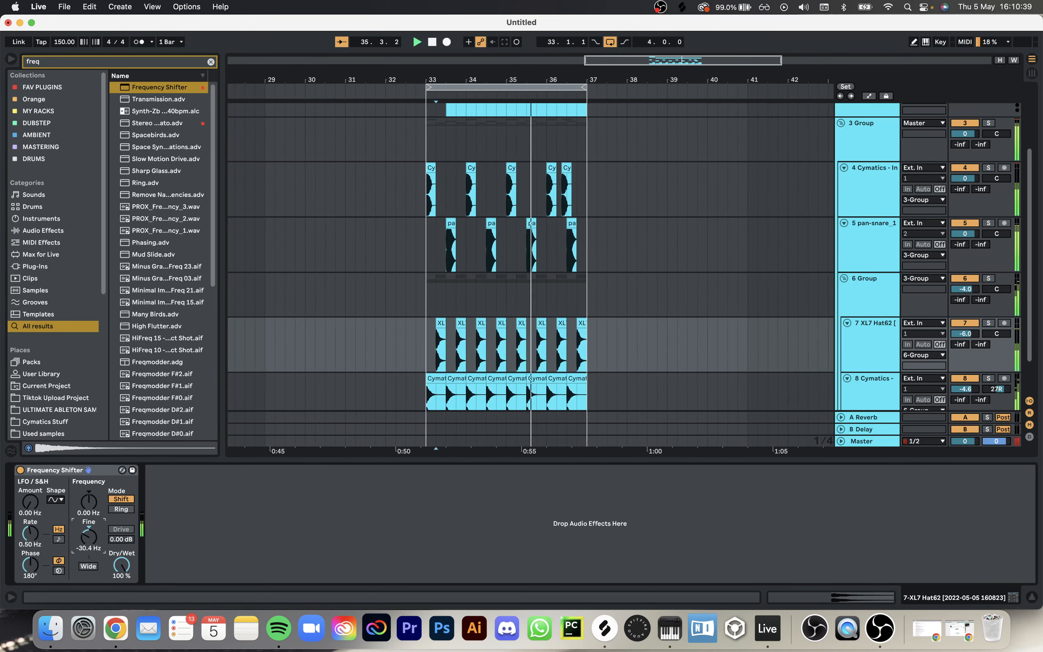
{"action": "double_click", "coordinate": [89, 536]}
{"action": "key", "text": "space"}
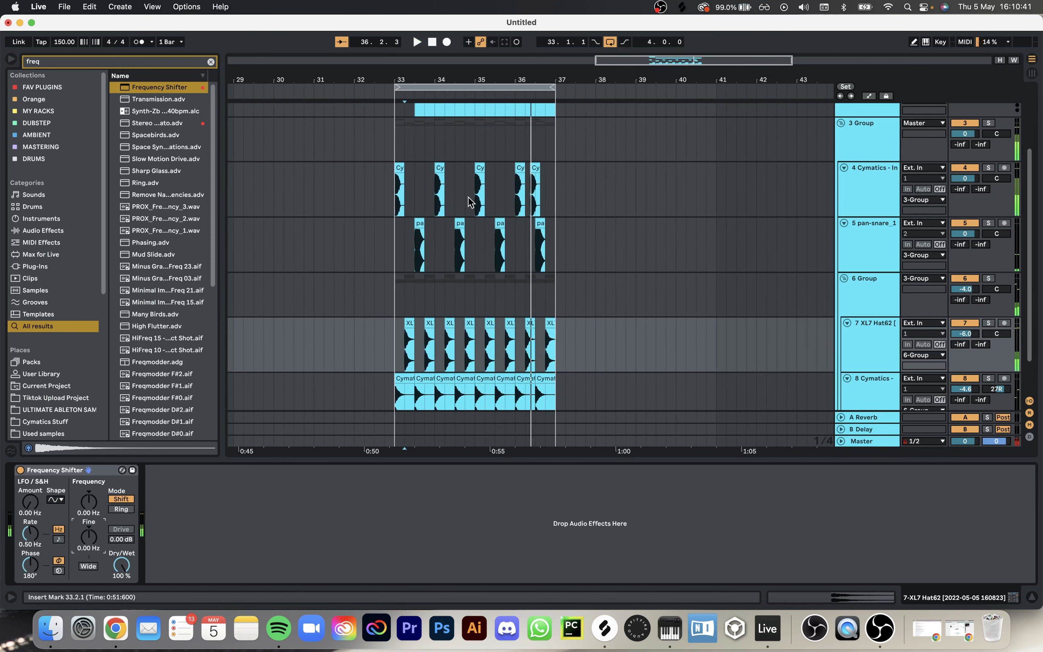
Step: Collapse the drum group, reactivate the Serum track and play back from bar 33
{"action": "scroll", "coordinate": [469, 197], "scroll_direction": "up", "scroll_amount": 1}
{"action": "left_click", "coordinate": [867, 138]}
{"action": "key", "text": "u"}
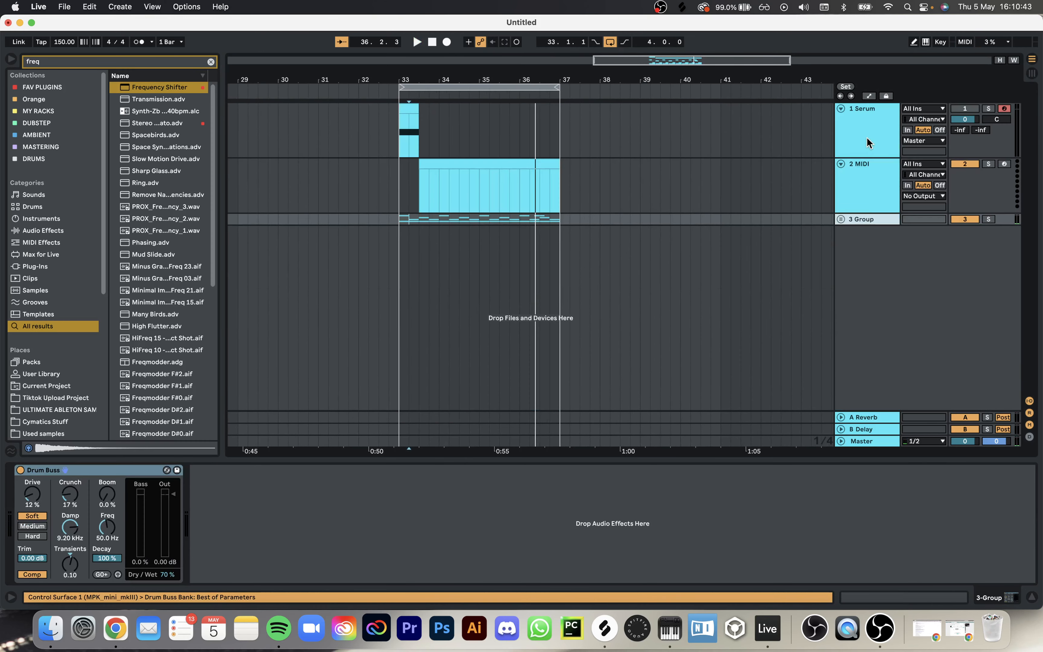
{"action": "left_click", "coordinate": [414, 125]}
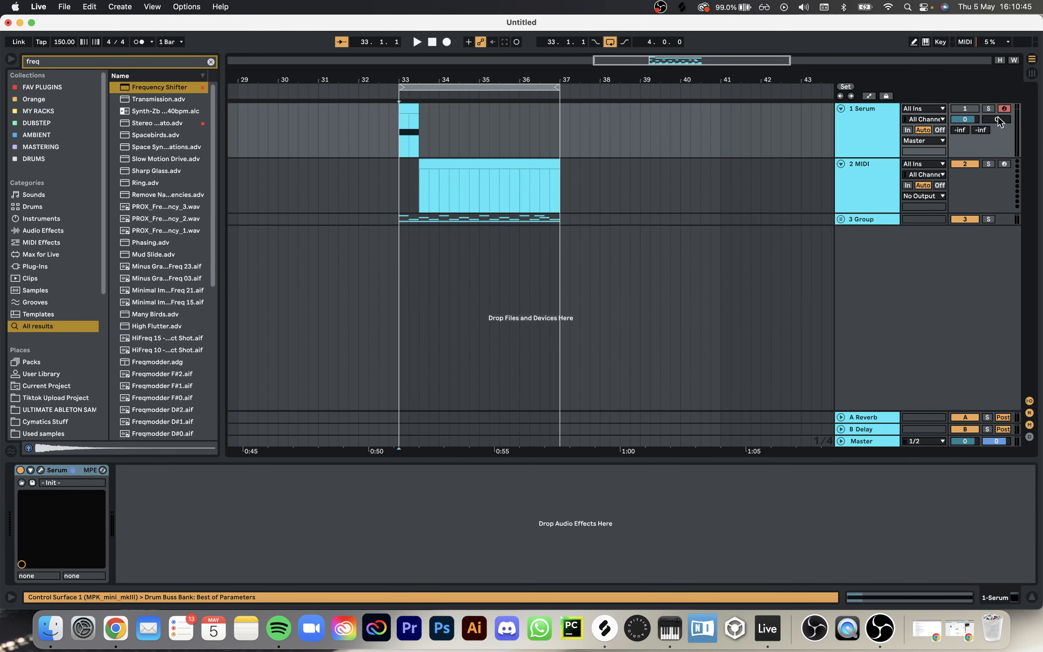
{"action": "key", "text": "space"}
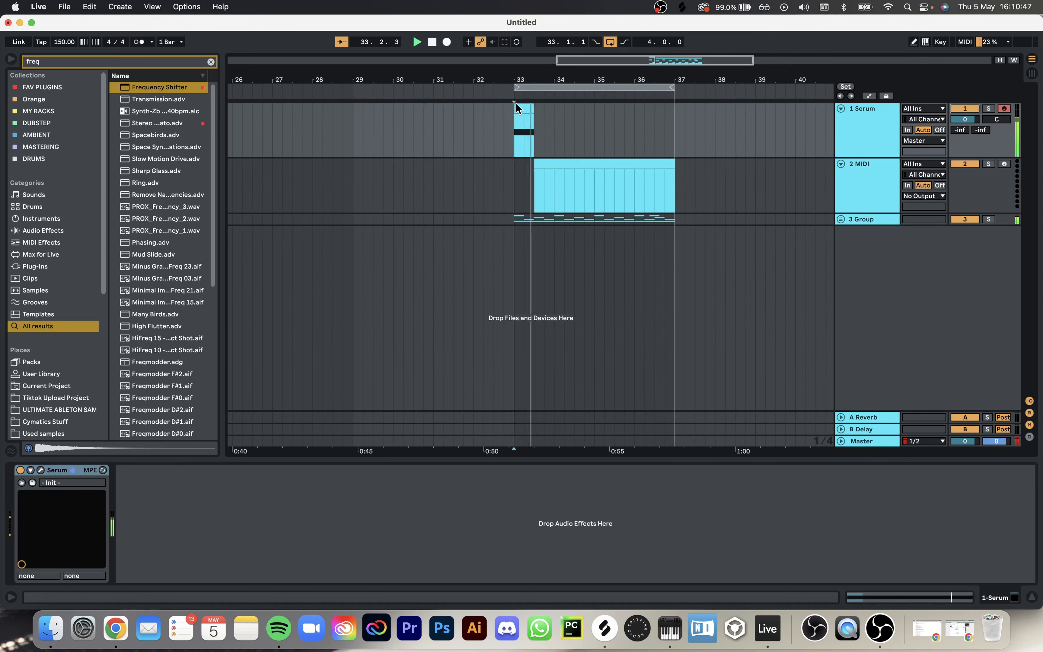
{"action": "left_click", "coordinate": [509, 114]}
{"action": "key", "text": "space"}
Step: Open Serum and reshape LFO 1 into a steep rise followed by a gentle one, using ENV mode at a 1/2 rate
{"action": "double_click", "coordinate": [510, 114]}
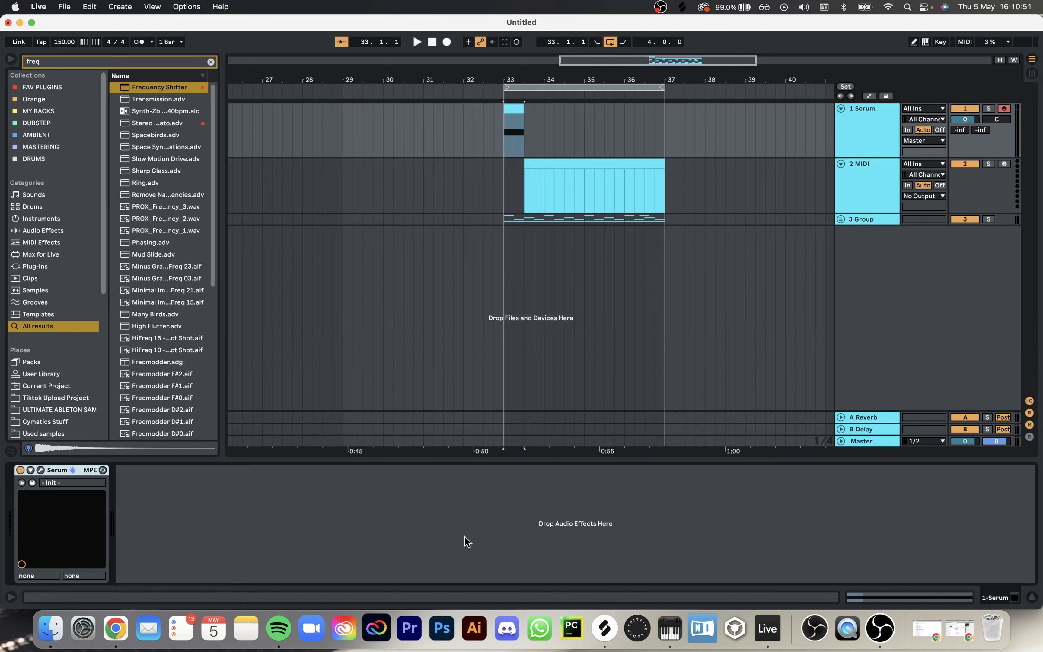
{"action": "left_click", "coordinate": [40, 471]}
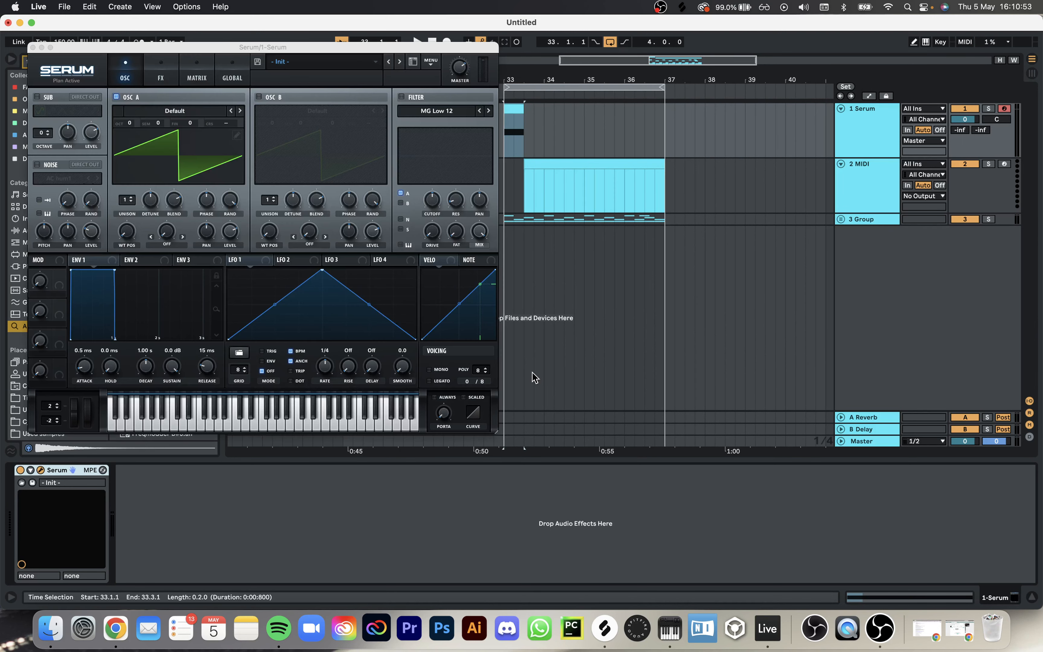
{"action": "left_click_drag", "start_coordinate": [324, 271], "coordinate": [596, 194]}
{"action": "double_click", "coordinate": [323, 289]}
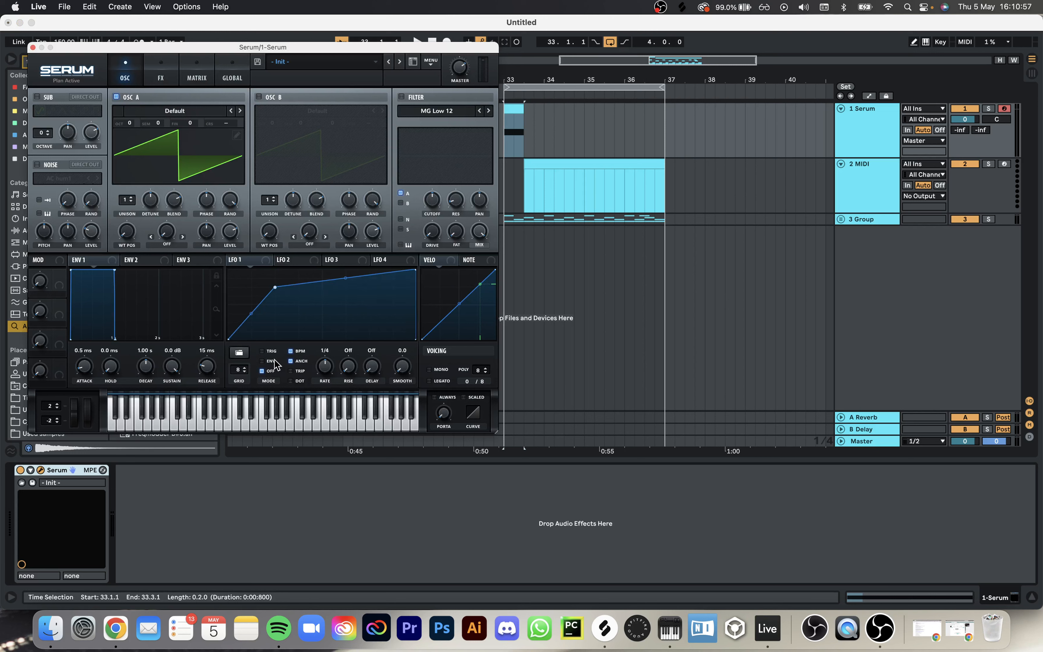
{"action": "left_click", "coordinate": [326, 362]}
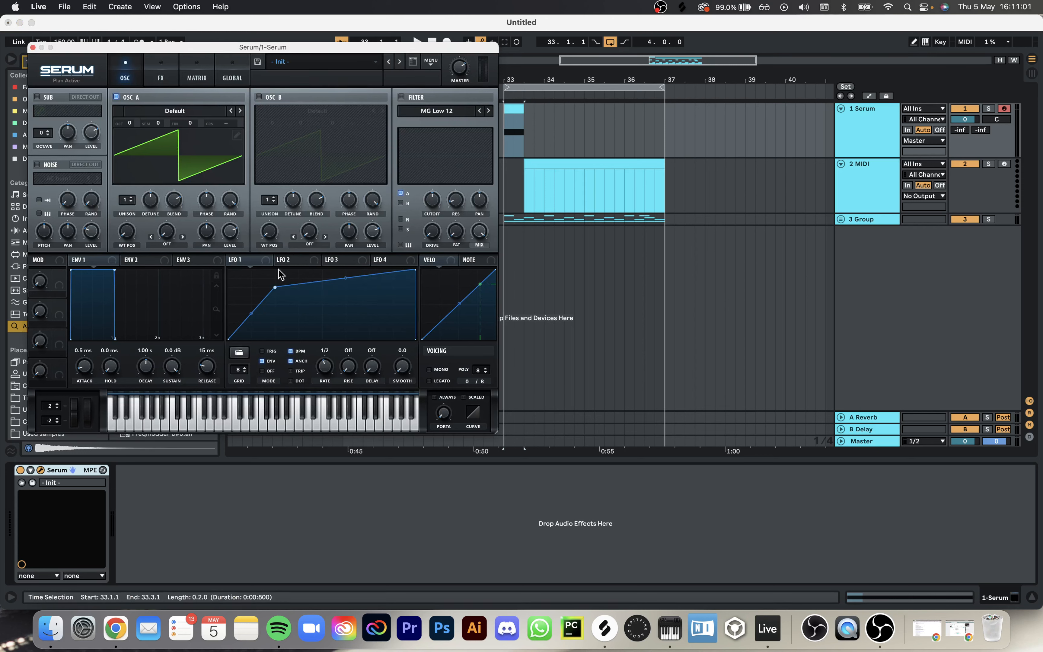
Step: Set oscillator A's octave to -3 in Serum
{"action": "left_click", "coordinate": [149, 111]}
{"action": "left_click", "coordinate": [148, 110]}
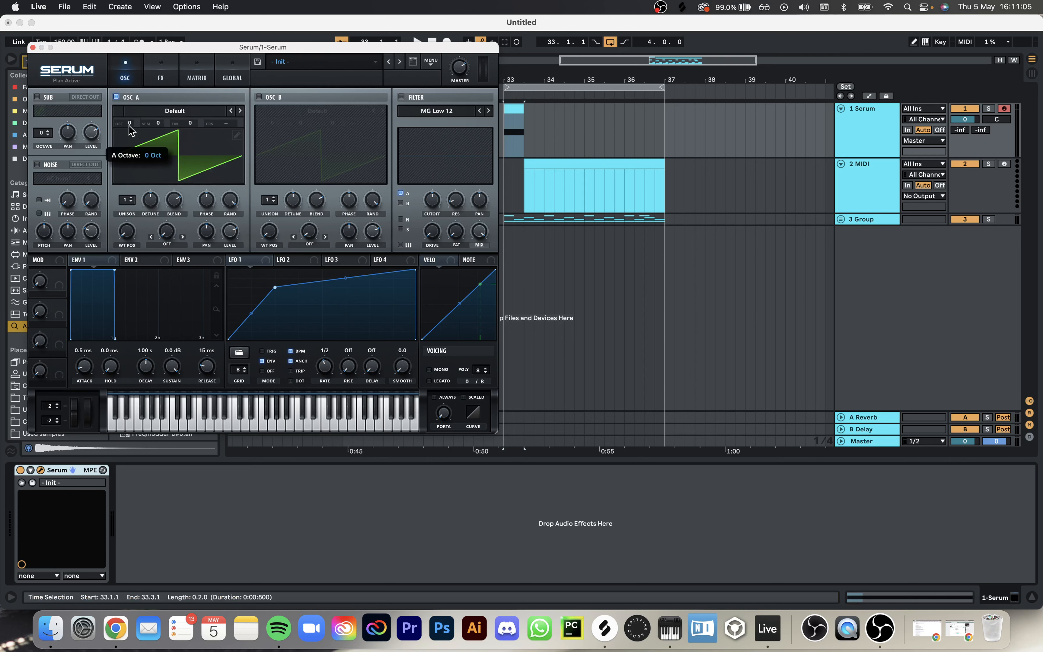
{"action": "left_click_drag", "start_coordinate": [130, 162], "coordinate": [129, 167]}
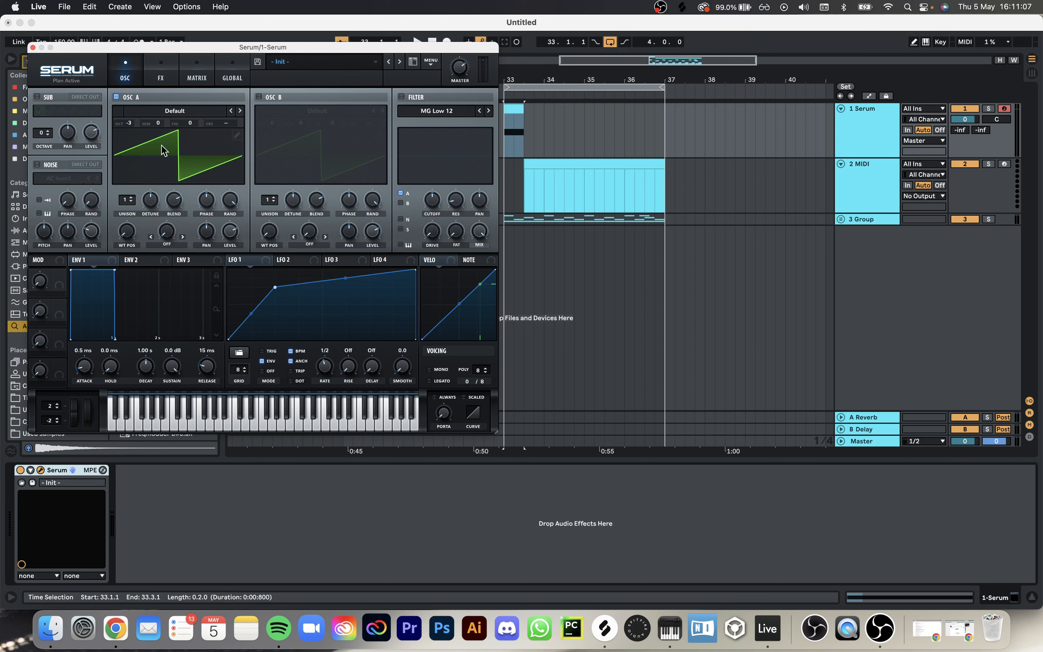
{"action": "left_click", "coordinate": [178, 112]}
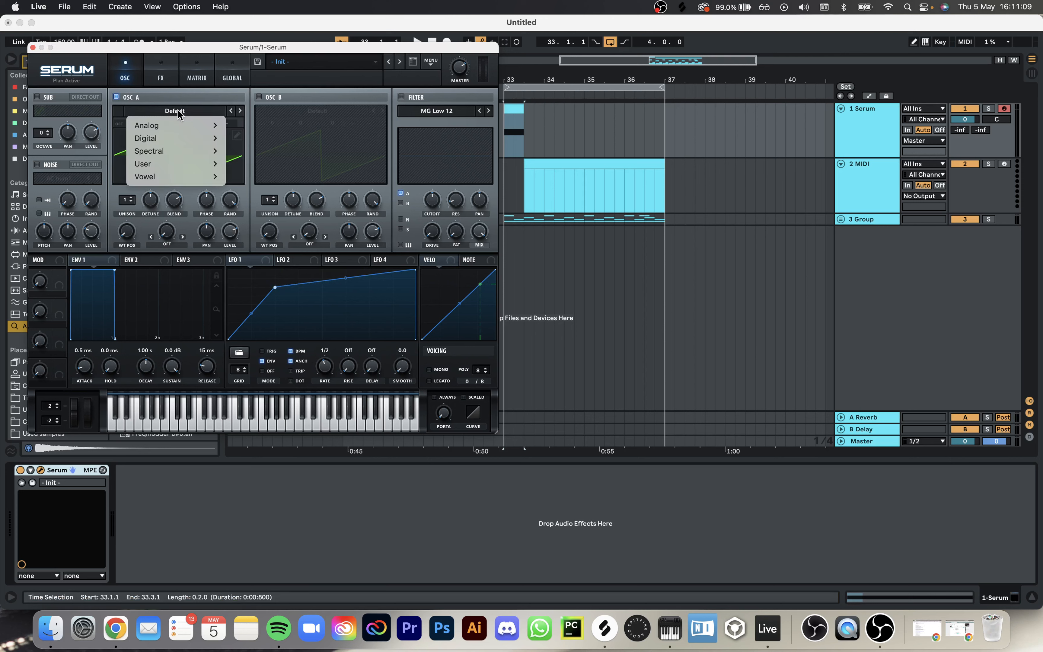
{"action": "left_click", "coordinate": [178, 111]}
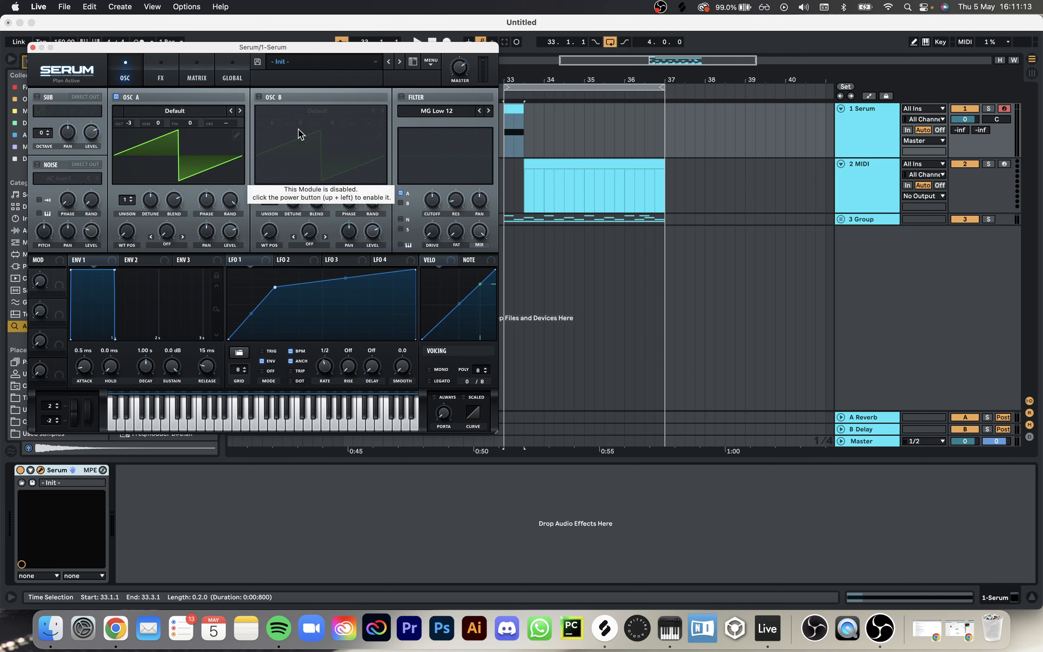
{"action": "left_click", "coordinate": [259, 96]}
{"action": "left_click_drag", "start_coordinate": [262, 124], "coordinate": [294, 124]}
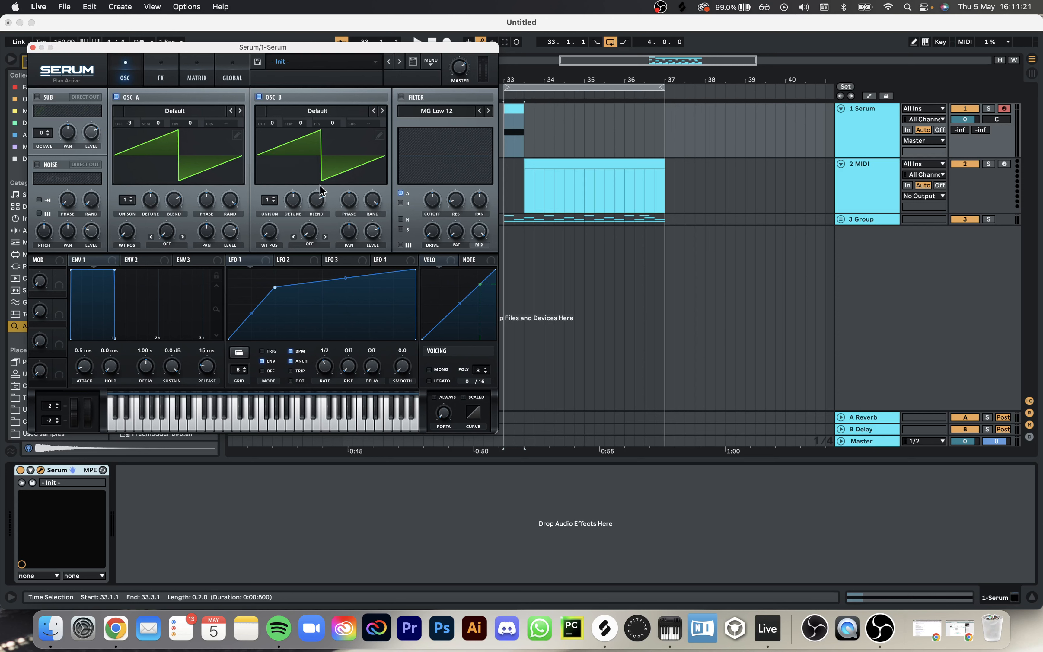
{"action": "left_click", "coordinate": [314, 110]}
{"action": "left_click", "coordinate": [315, 111]}
{"action": "left_click", "coordinate": [296, 113]}
{"action": "mouse_move", "coordinate": [316, 153]}
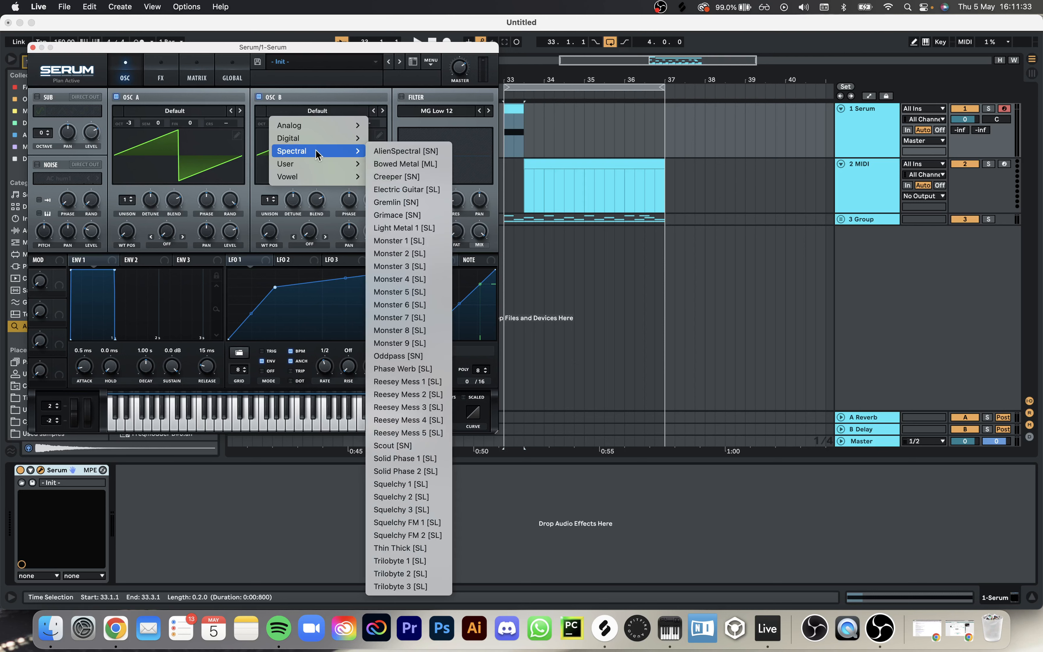
{"action": "left_click", "coordinate": [173, 105]}
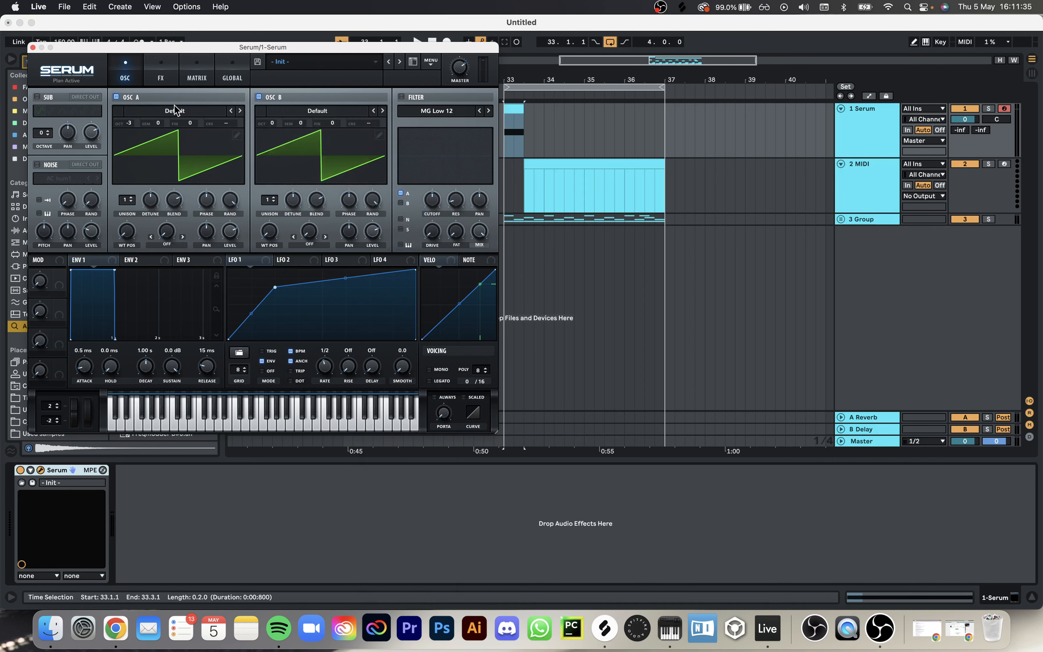
{"action": "left_click", "coordinate": [267, 101]}
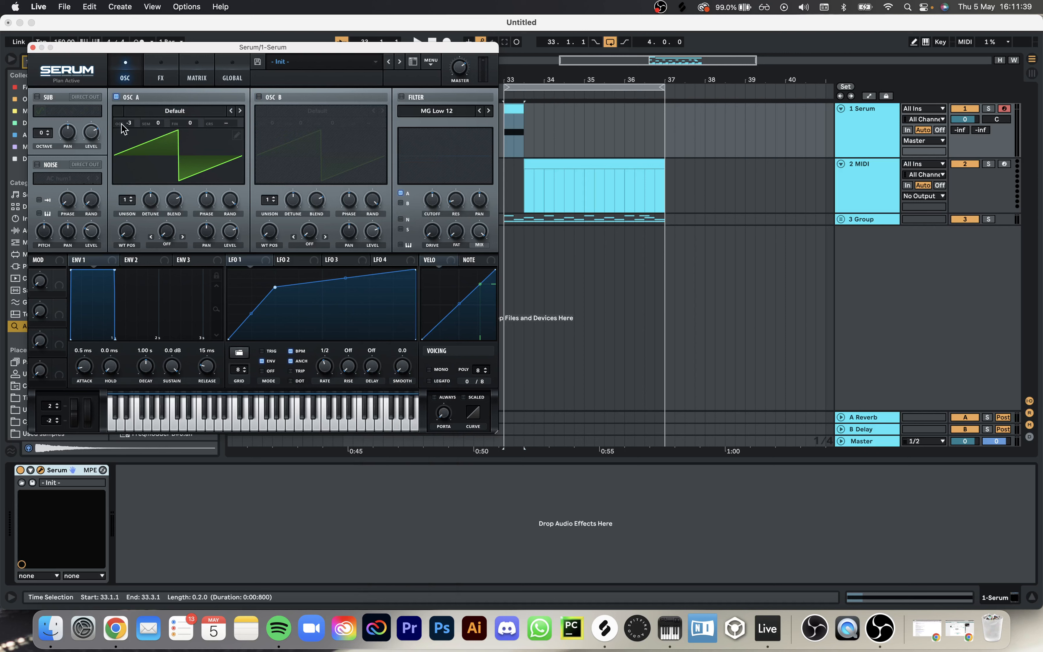
Step: Load the spectral wavetable Reesey Mess 1 [SL] into oscillator A and raise its wavetable position
{"action": "left_click", "coordinate": [165, 114]}
{"action": "mouse_move", "coordinate": [172, 151]}
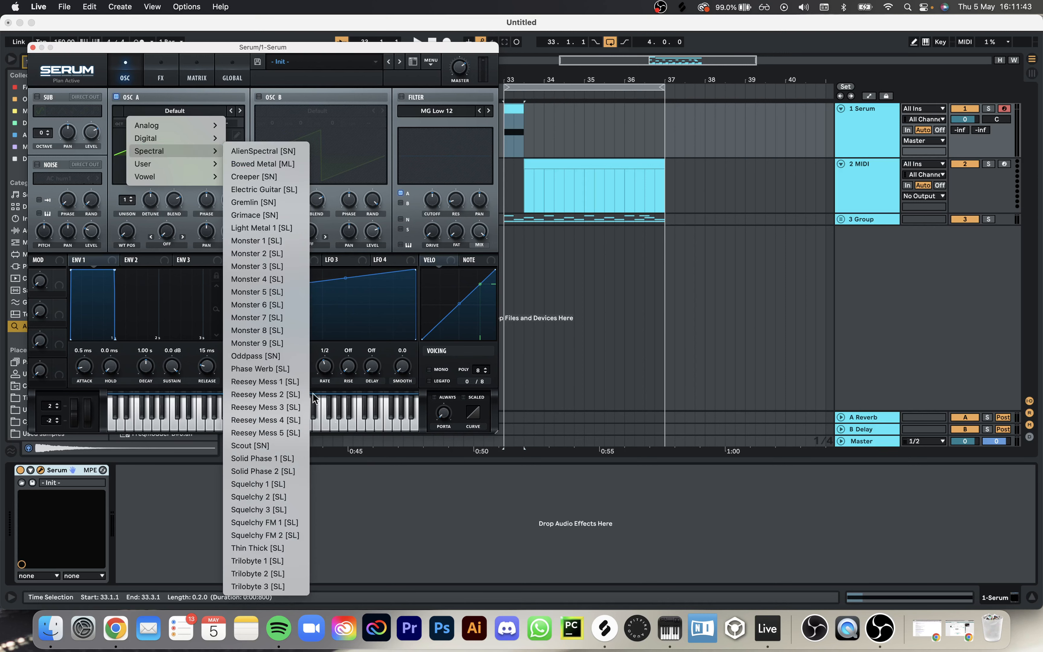
{"action": "left_click", "coordinate": [267, 382]}
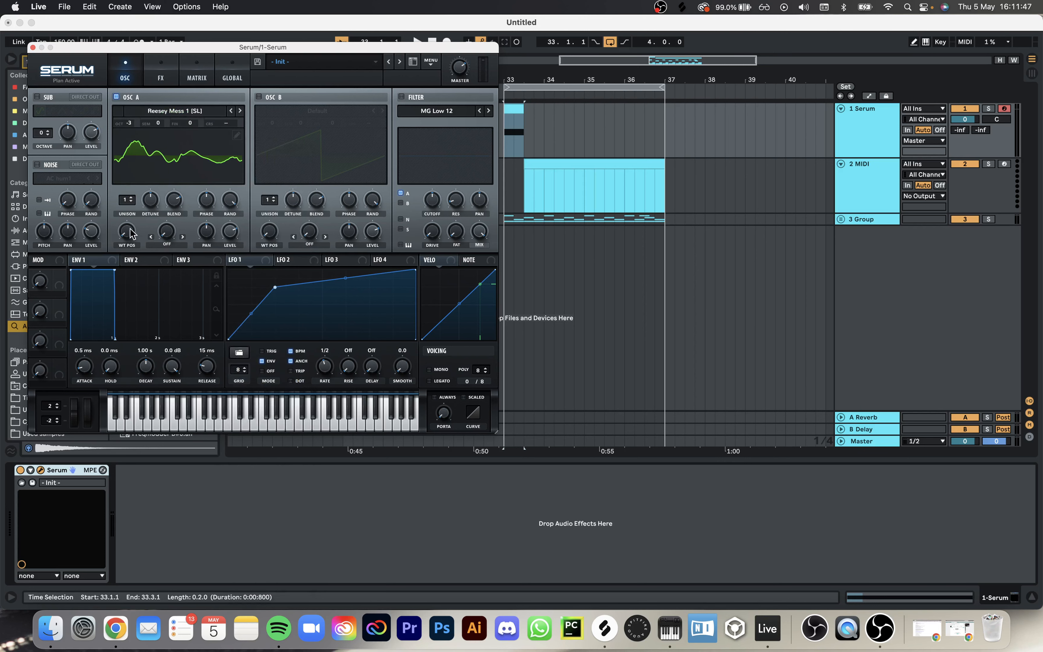
{"action": "left_click_drag", "start_coordinate": [130, 228], "coordinate": [129, 199]}
Step: Solo the Serum track and loop its half-bar clip at bar 33 during playback
{"action": "key", "text": "space"}
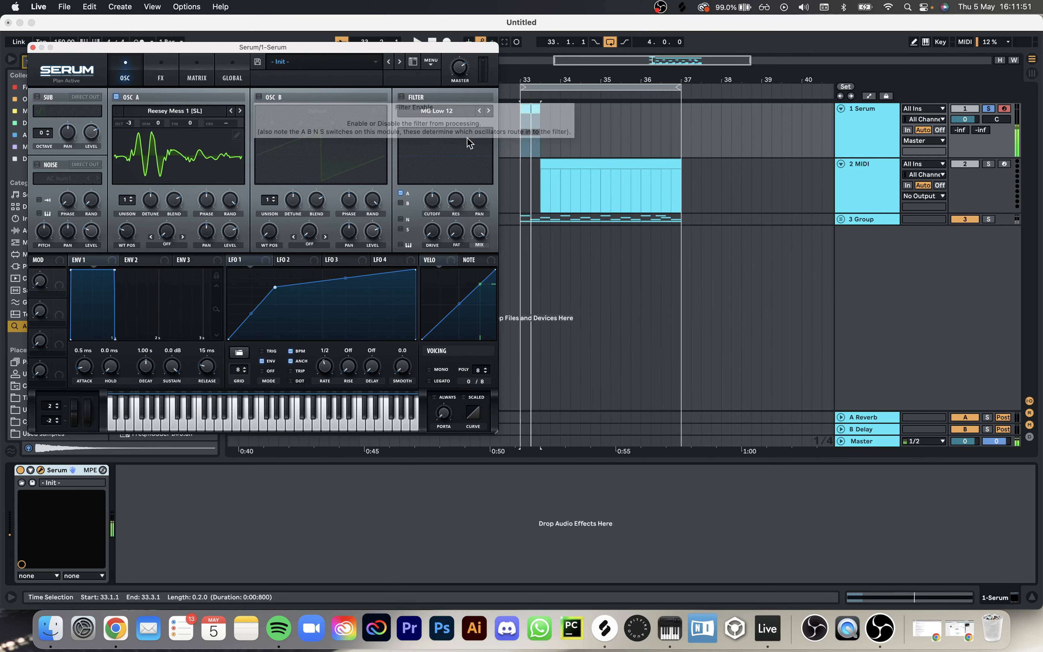
{"action": "left_click", "coordinate": [535, 111]}
{"action": "key", "text": "super+l"}
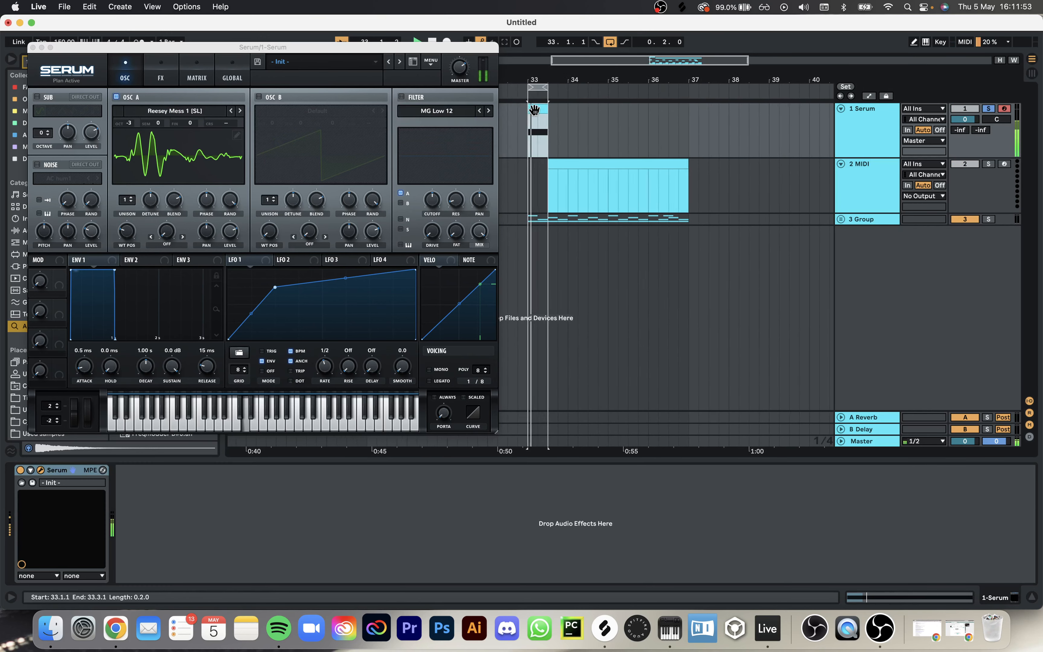
{"action": "scroll", "coordinate": [530, 129], "scroll_direction": "up", "scroll_amount": 5}
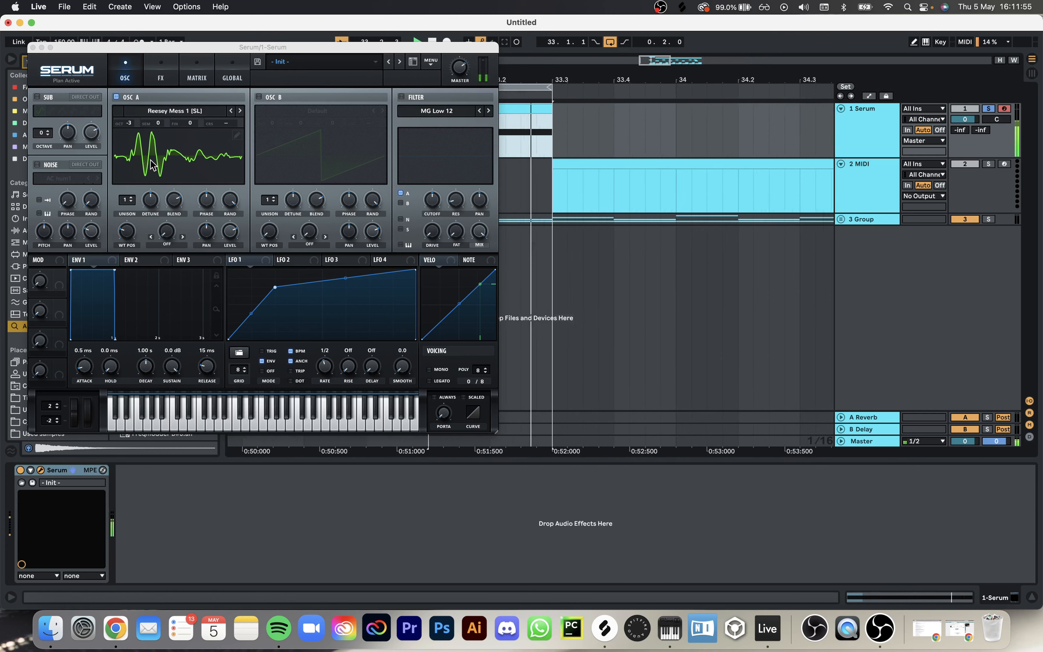
Step: Lower oscillator A's wavetable position, assign LFO 1 to modulate it and play back the loop
{"action": "mouse_move", "coordinate": [122, 239]}
{"action": "left_mouse_down"}
{"action": "mouse_move", "coordinate": [122, 218]}
{"action": "mouse_move", "coordinate": [123, 244]}
{"action": "left_mouse_up"}
{"action": "key", "text": "space"}
{"action": "left_click_drag", "start_coordinate": [244, 262], "coordinate": [125, 255]}
{"action": "key", "text": "space"}
{"action": "key", "text": "space"}
{"action": "key", "text": "space"}
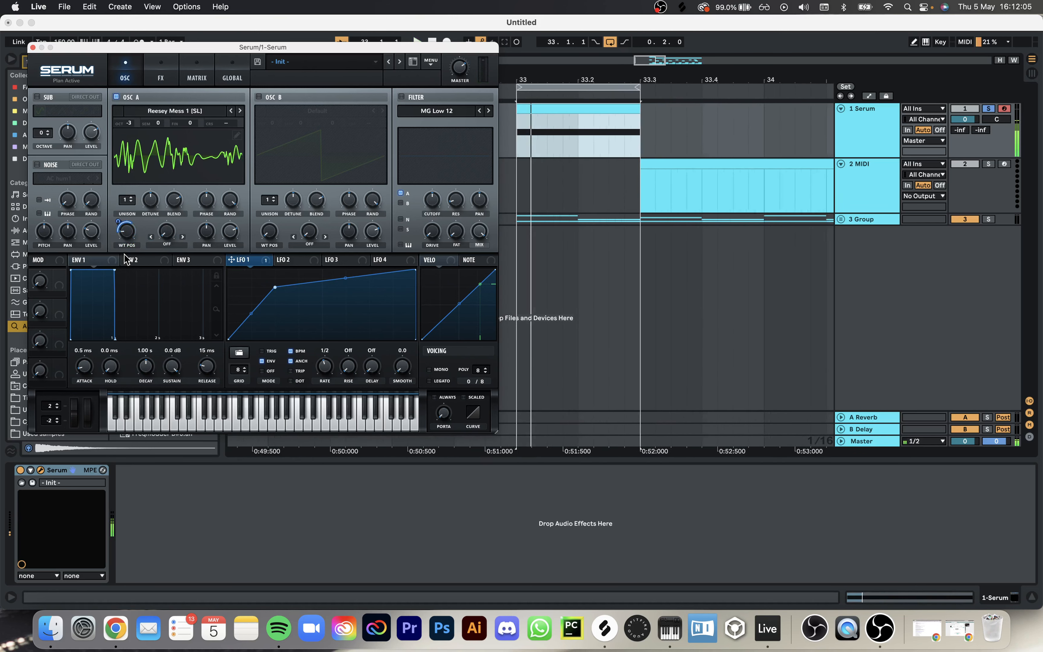
{"action": "key", "text": "space"}
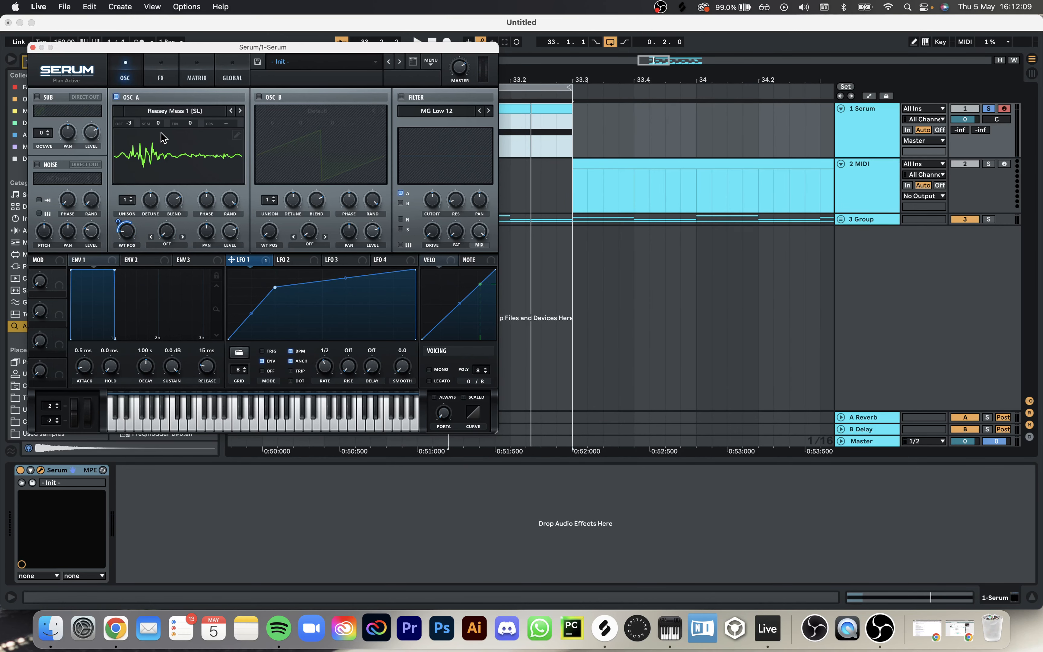
{"action": "key", "text": "space"}
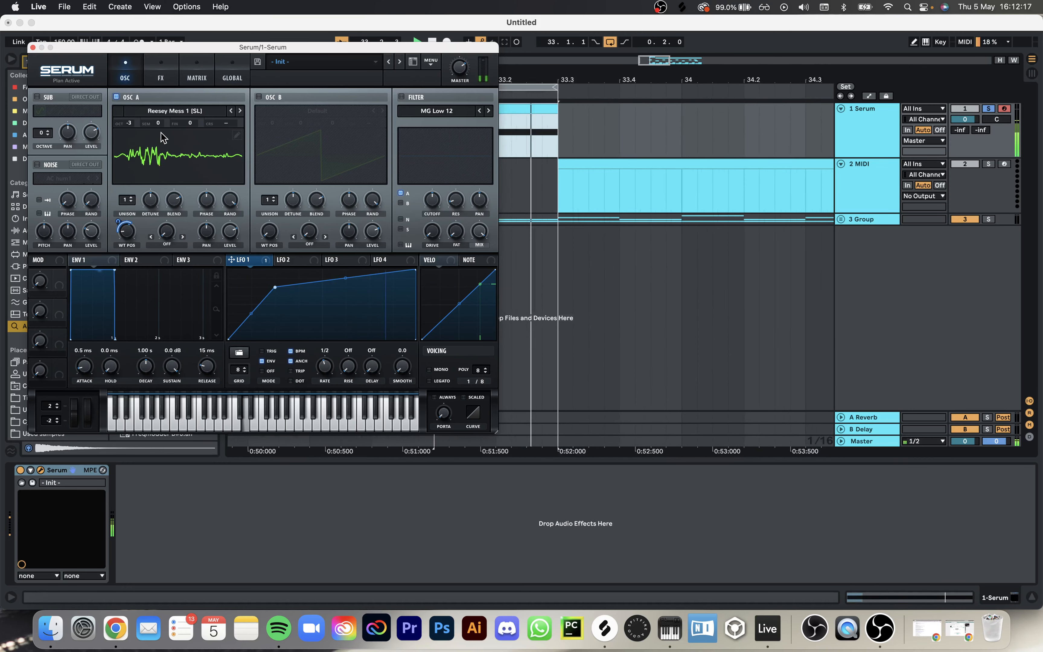
Step: Enable oscillator B at octave -2, set oscillator A's warp mode to FM (from B) and audition the loop
{"action": "left_click", "coordinate": [259, 97]}
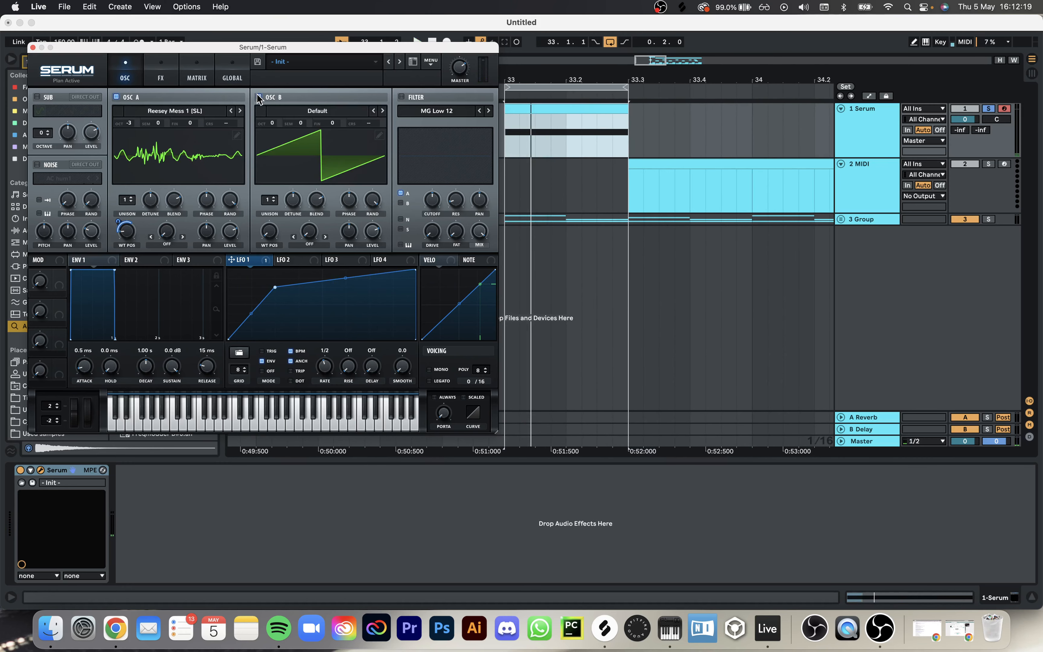
{"action": "left_click", "coordinate": [174, 246]}
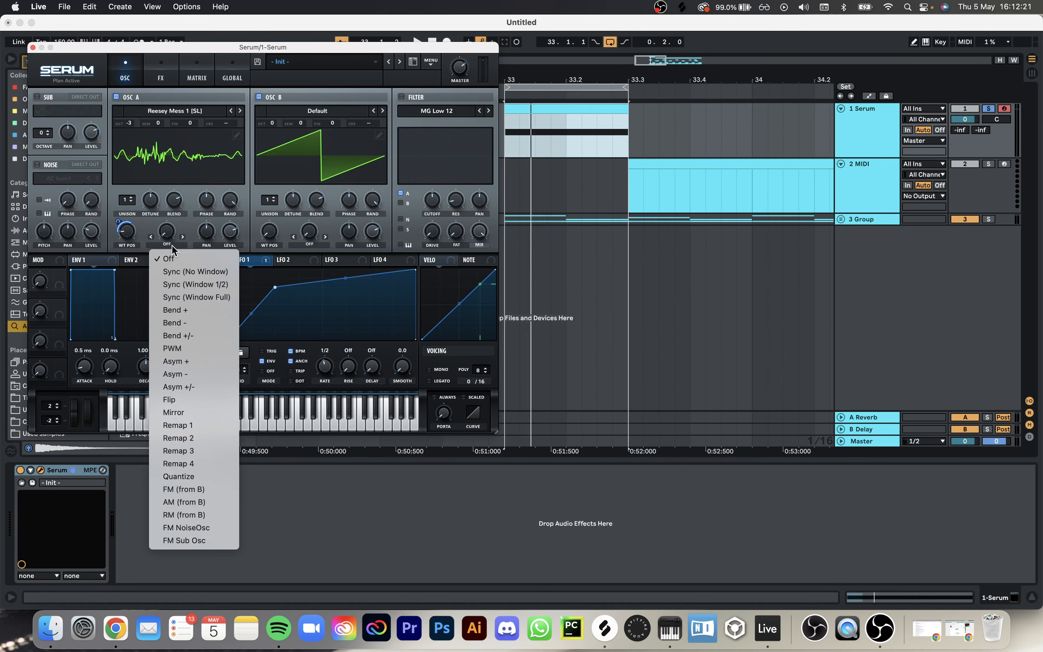
{"action": "left_click", "coordinate": [183, 494]}
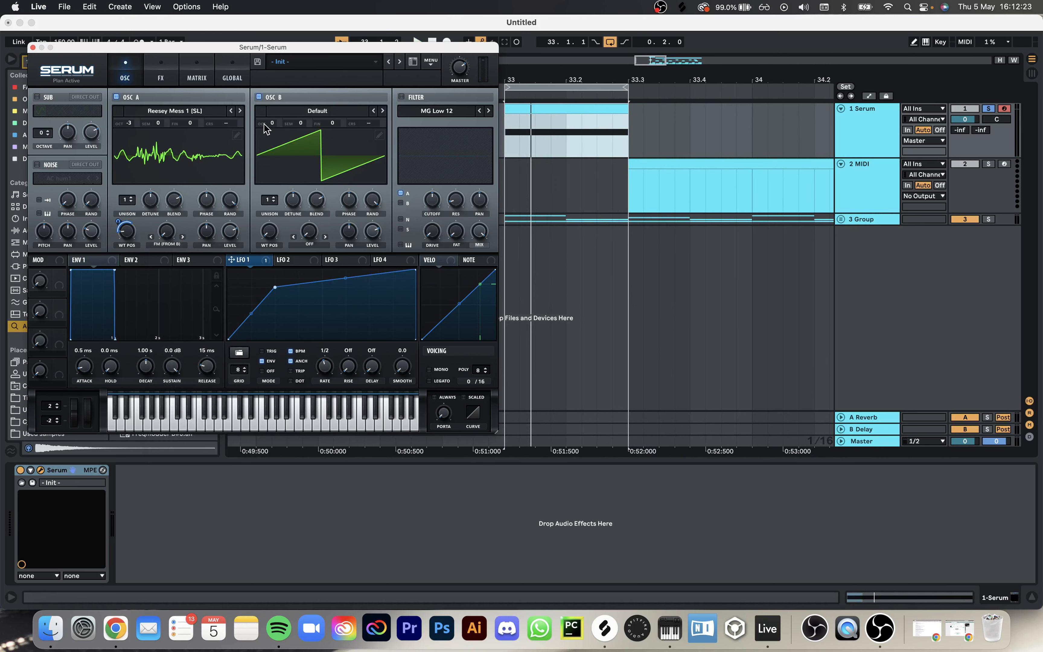
{"action": "left_click_drag", "start_coordinate": [264, 124], "coordinate": [266, 174]}
{"action": "key", "text": "space"}
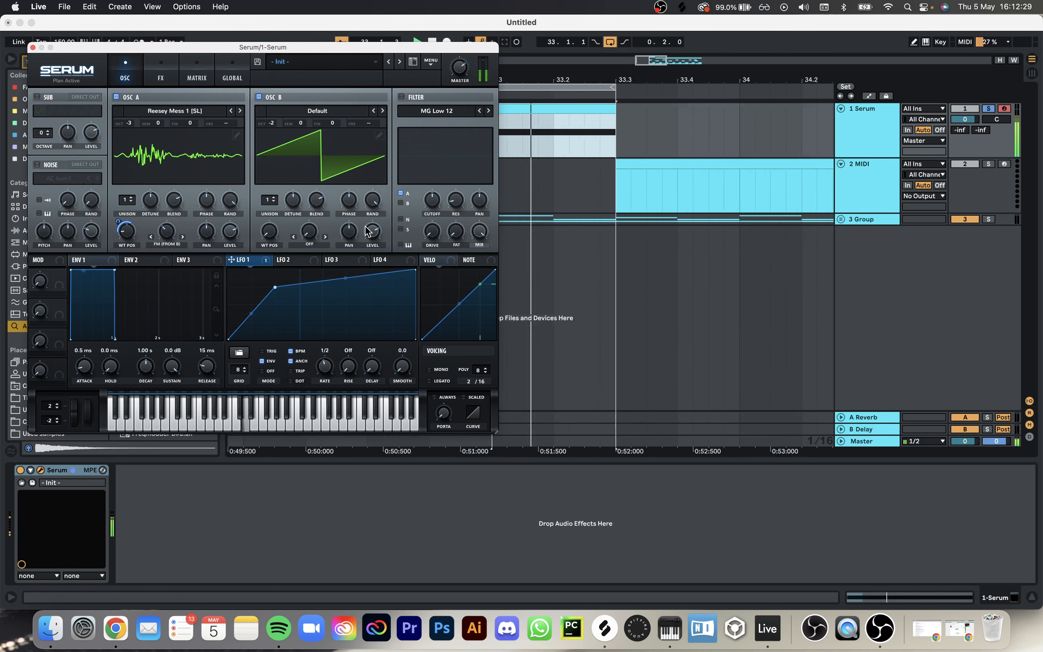
{"action": "key", "text": "space"}
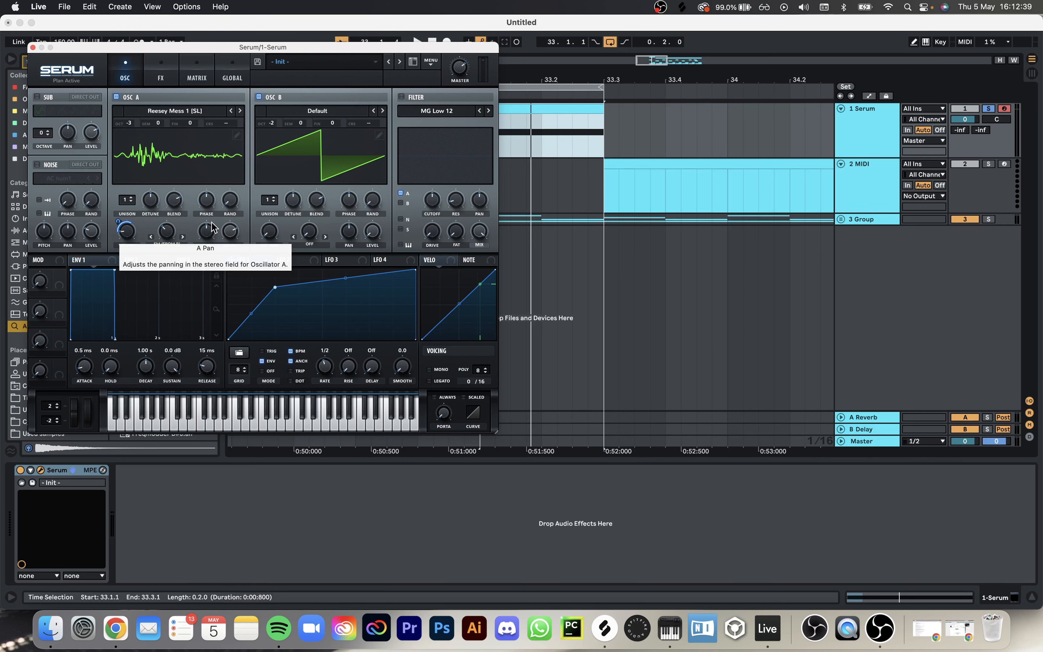
Step: Lower oscillator A's modulated wavetable position and play the loop again
{"action": "key", "text": "space"}
{"action": "key", "text": "space"}
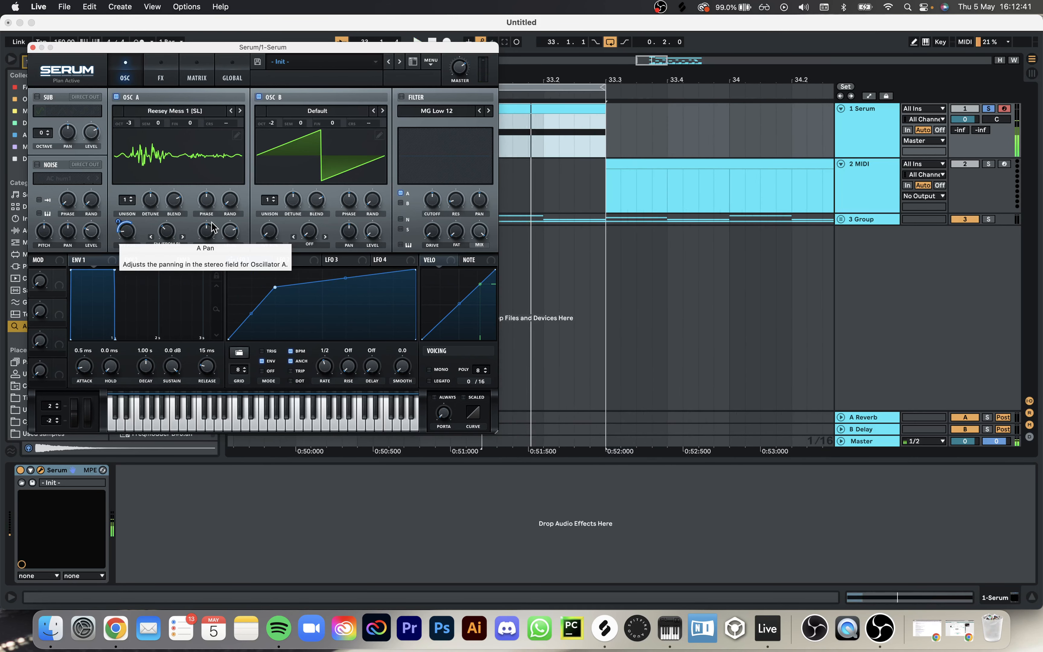
{"action": "left_click_drag", "start_coordinate": [126, 232], "coordinate": [124, 255]}
{"action": "key", "text": "space"}
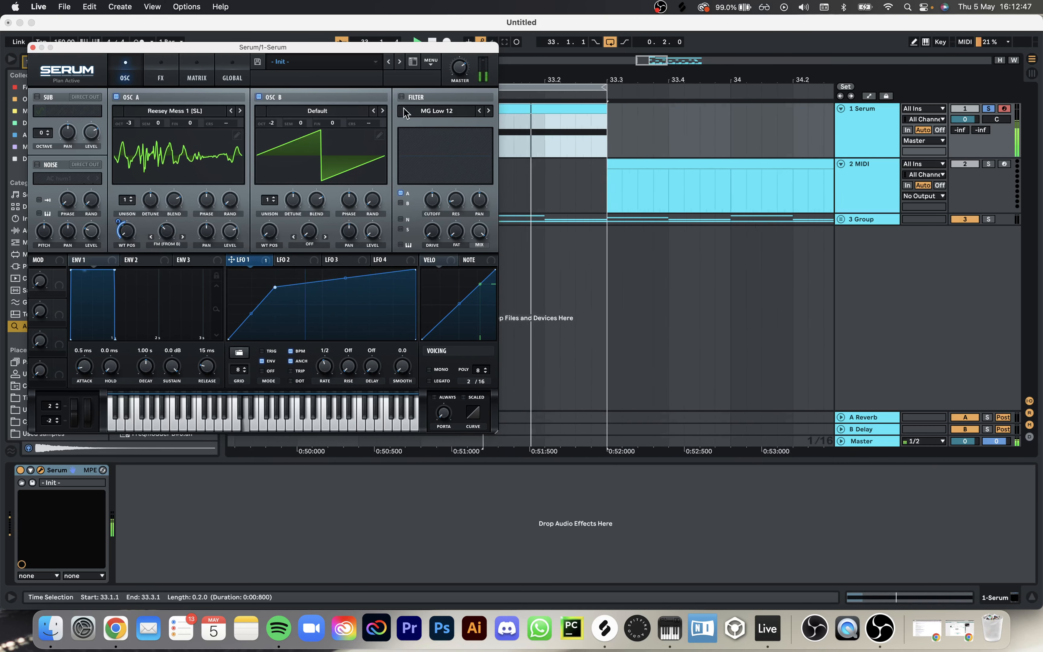
Step: Enable the Hyper/Dimension effect, raising the Hyper rate and setting its unison to 7 and mix to 100%
{"action": "left_click", "coordinate": [161, 70]}
{"action": "left_click", "coordinate": [41, 99]}
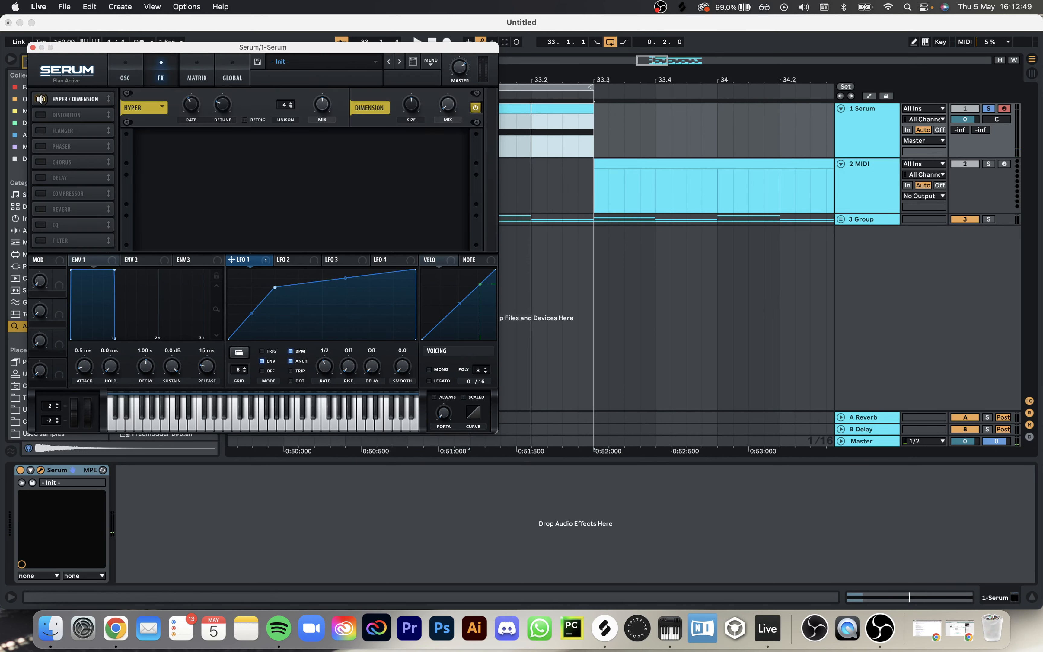
{"action": "left_click_drag", "start_coordinate": [191, 104], "coordinate": [219, 50]}
{"action": "left_click_drag", "start_coordinate": [326, 108], "coordinate": [326, 9]}
{"action": "left_click_drag", "start_coordinate": [282, 104], "coordinate": [289, 2]}
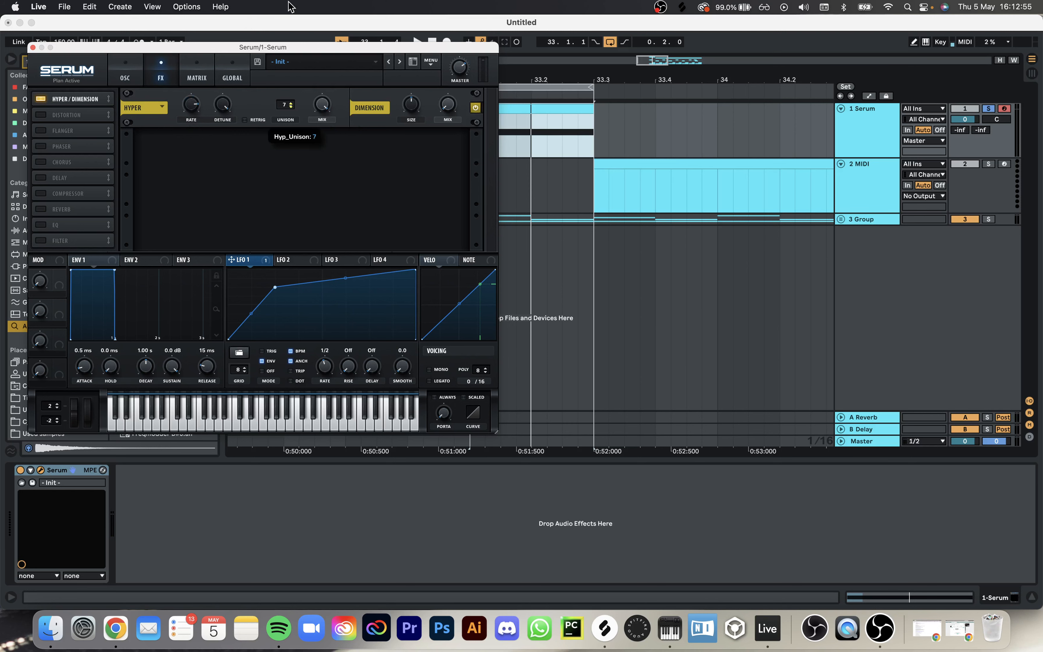
{"action": "key", "text": "space"}
{"action": "key", "text": "space"}
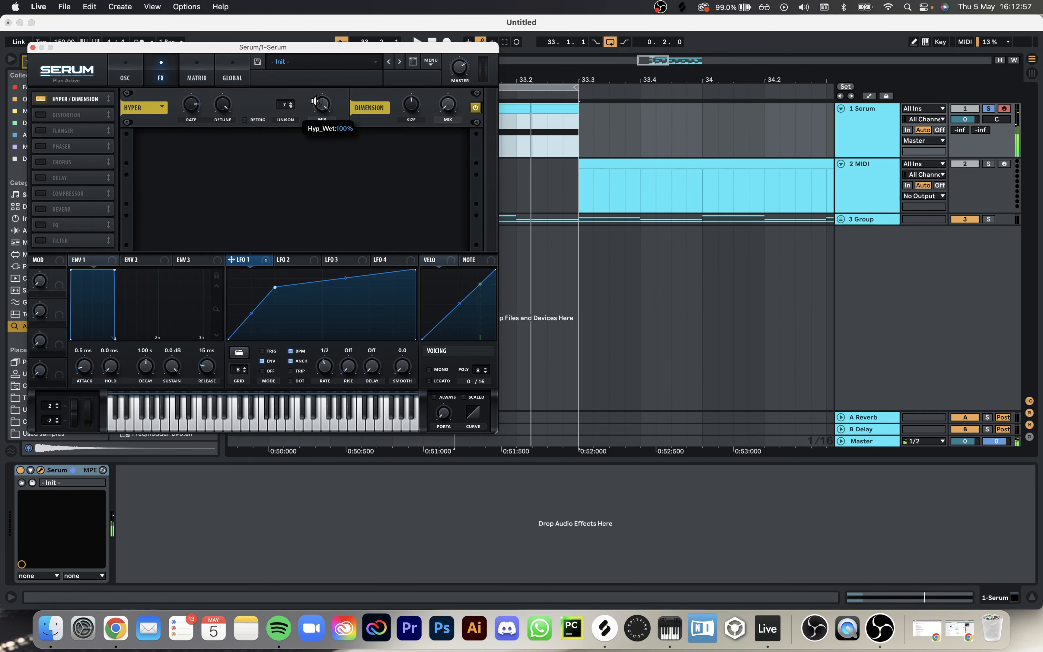
Step: Lower the Hyper effect's wet mix and audition the loop
{"action": "left_click_drag", "start_coordinate": [318, 99], "coordinate": [313, 129]}
{"action": "key", "text": "space"}
{"action": "key", "text": "space"}
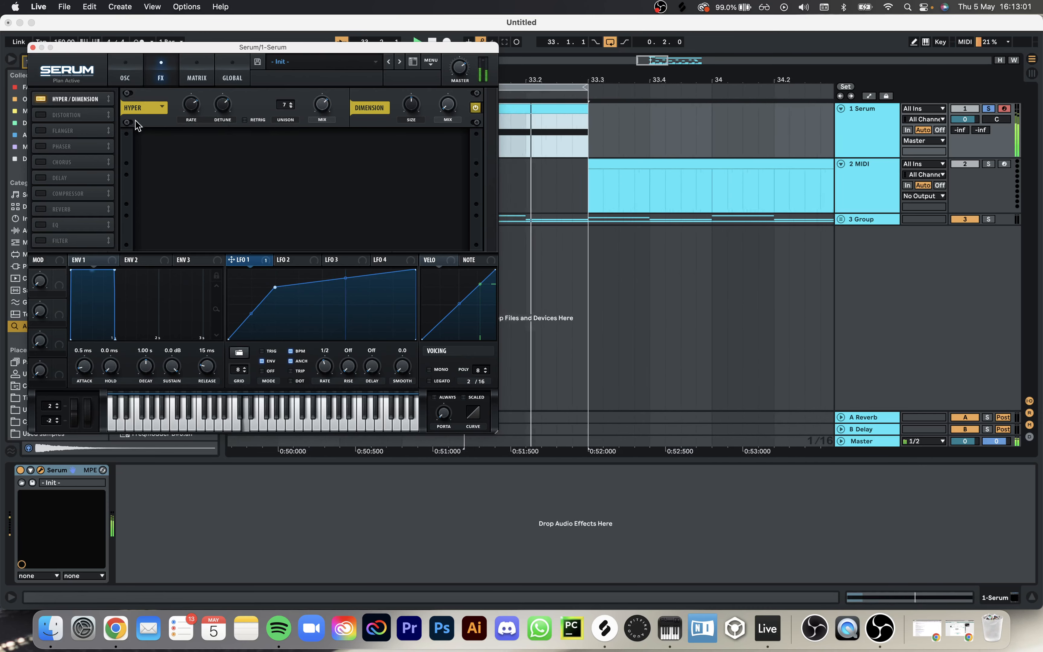
Step: Enable the Distortion effect in Lin.Fold mode and reduce its drive
{"action": "left_click", "coordinate": [41, 114]}
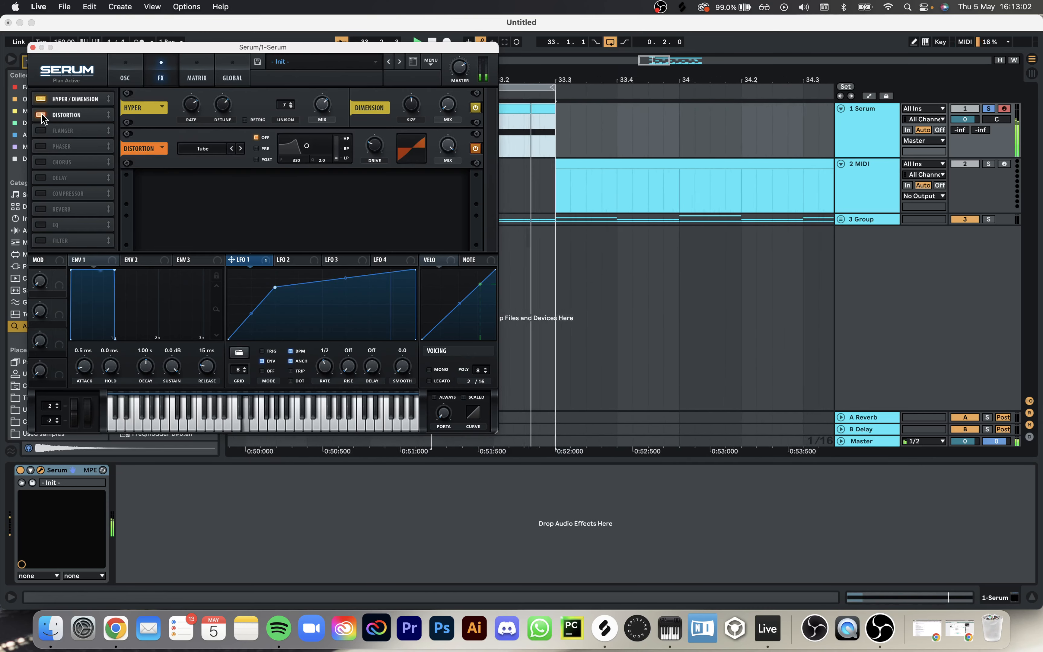
{"action": "left_click", "coordinate": [190, 149]}
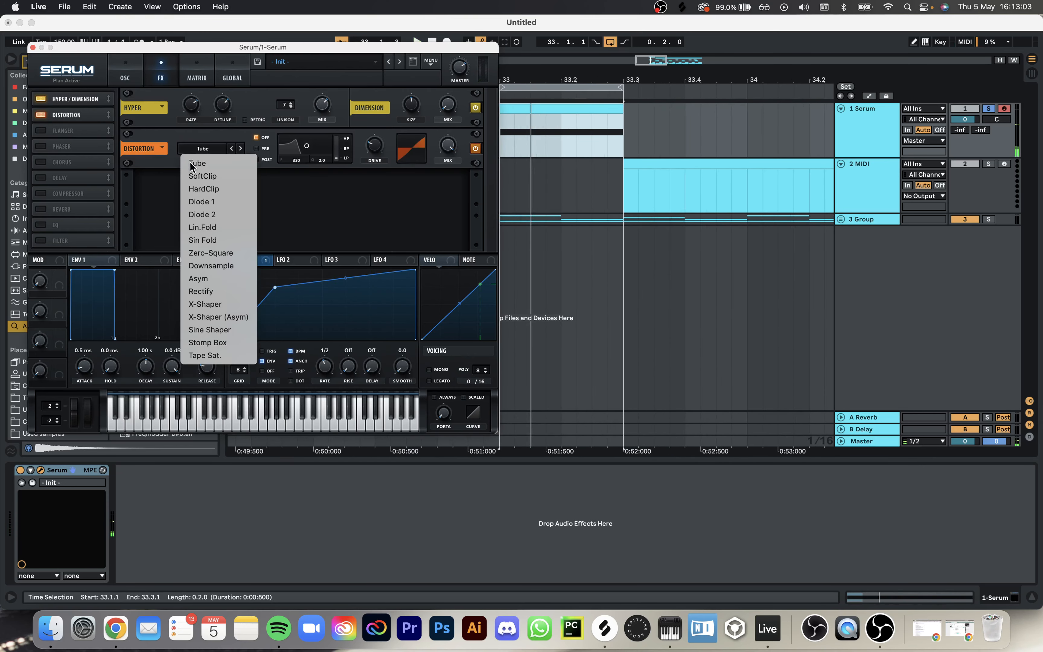
{"action": "left_click", "coordinate": [207, 228]}
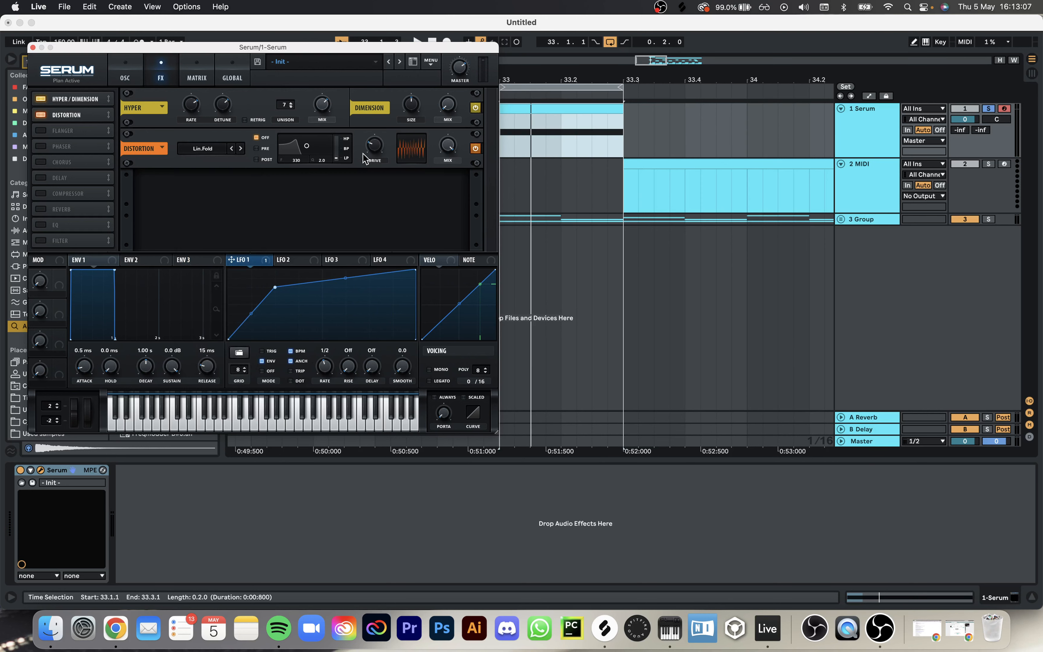
{"action": "left_click_drag", "start_coordinate": [367, 143], "coordinate": [368, 157]}
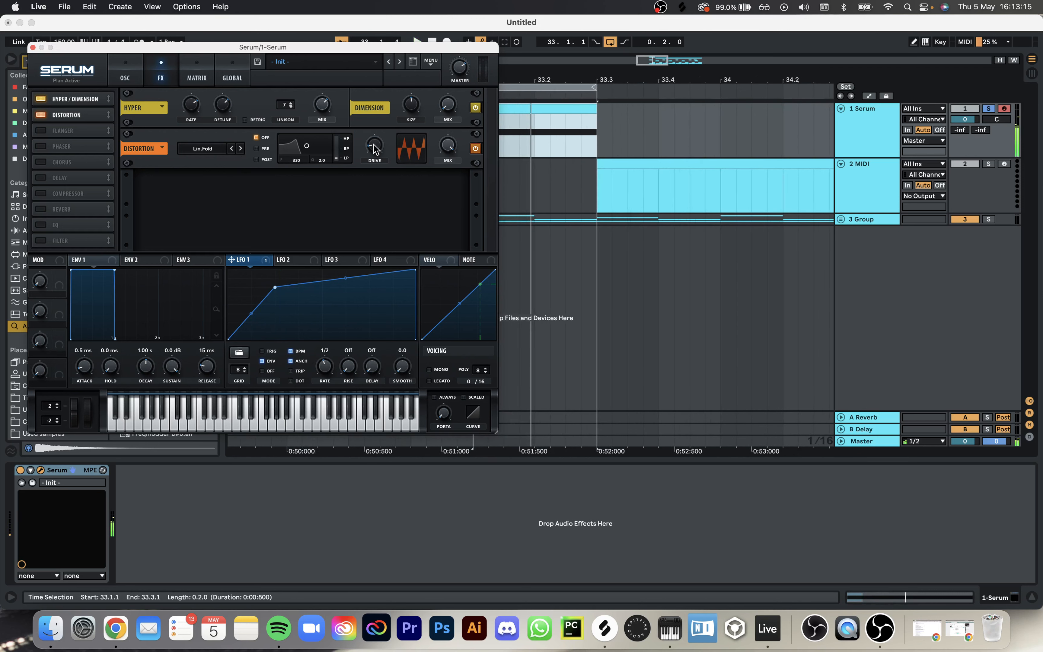
{"action": "mouse_move", "coordinate": [381, 150]}
{"action": "scroll", "coordinate": [381, 150], "scroll_direction": "down", "scroll_amount": 3}
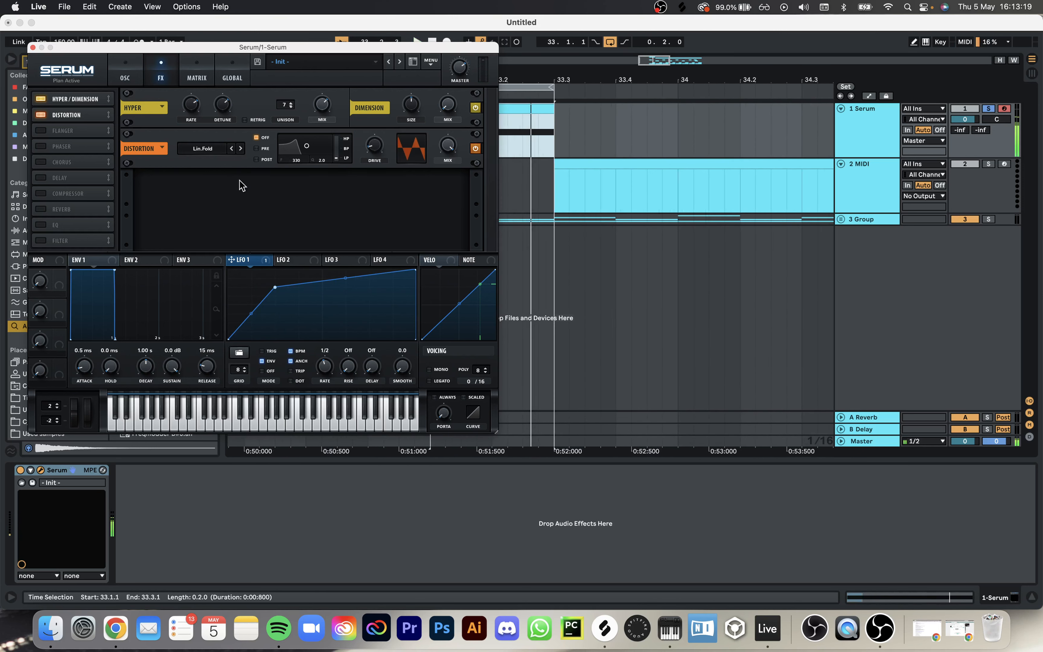
Step: Enable the Compressor effect in multiband mode and play back the loop
{"action": "left_click", "coordinate": [41, 195]}
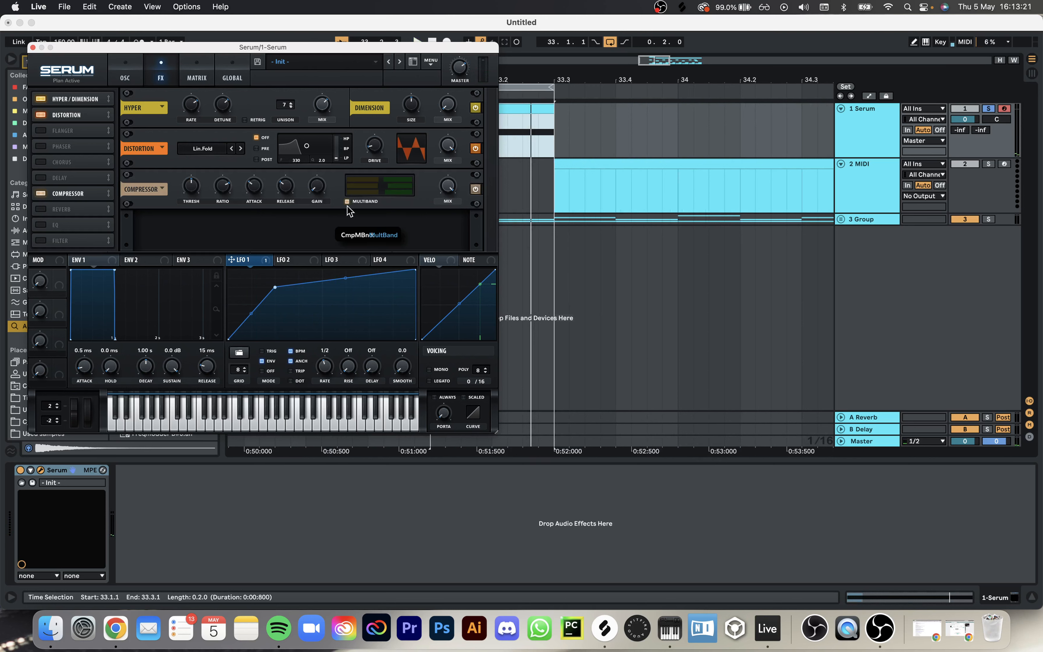
{"action": "mouse_move", "coordinate": [311, 180]}
{"action": "mouse_move", "coordinate": [184, 195]}
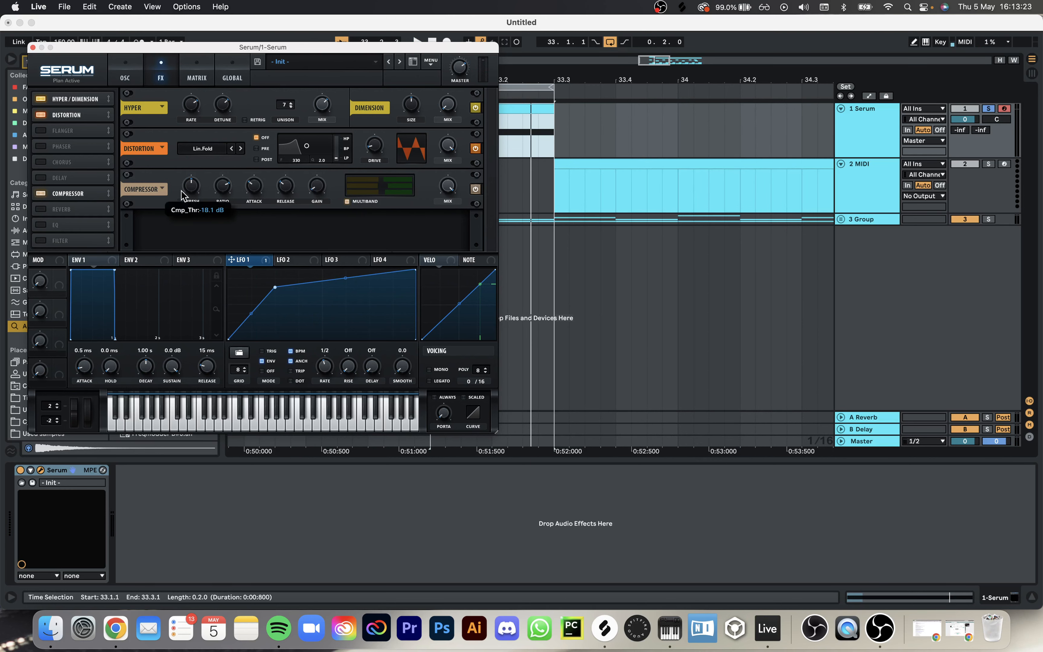
{"action": "key", "text": "space"}
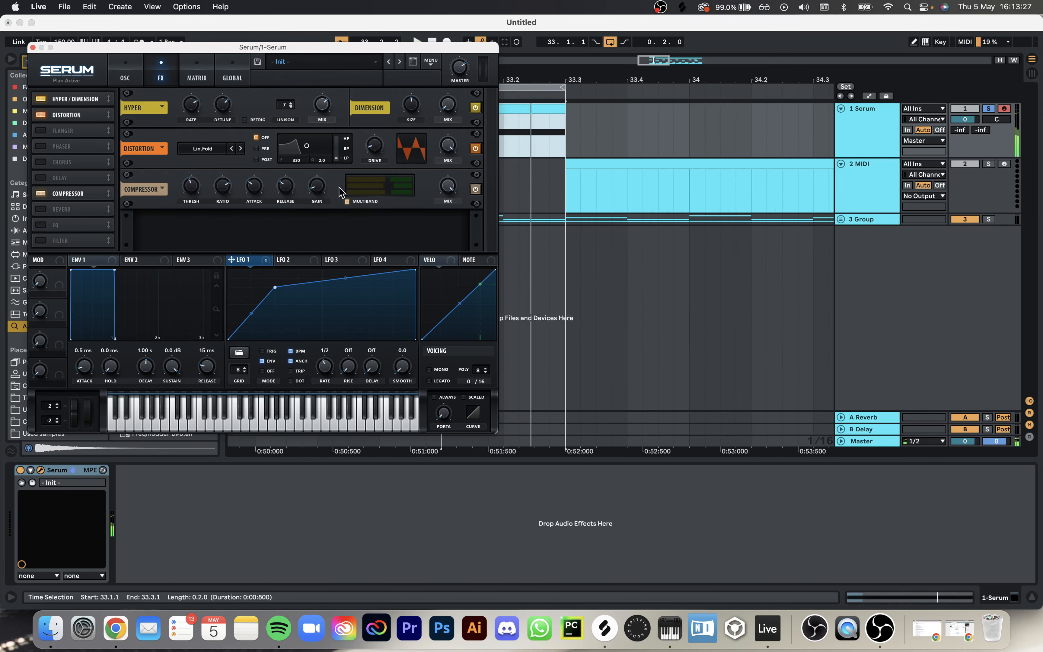
Step: Enable the Filter effect, set its type to Combs, lower the cutoff and audition the loop
{"action": "mouse_move", "coordinate": [409, 192]}
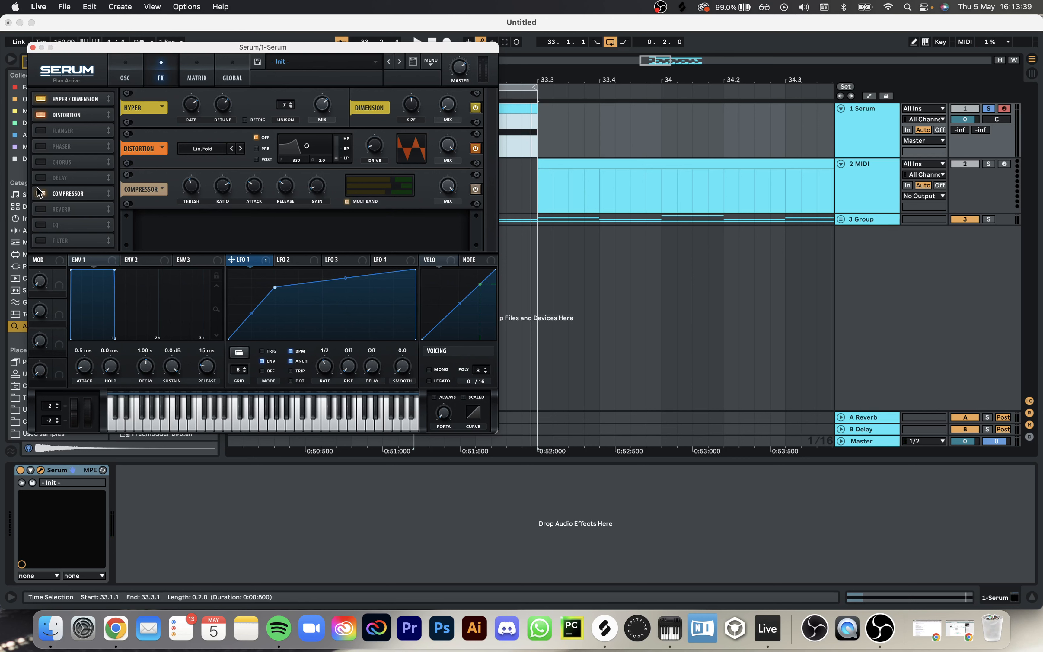
{"action": "left_click", "coordinate": [39, 241]}
{"action": "left_click", "coordinate": [207, 230]}
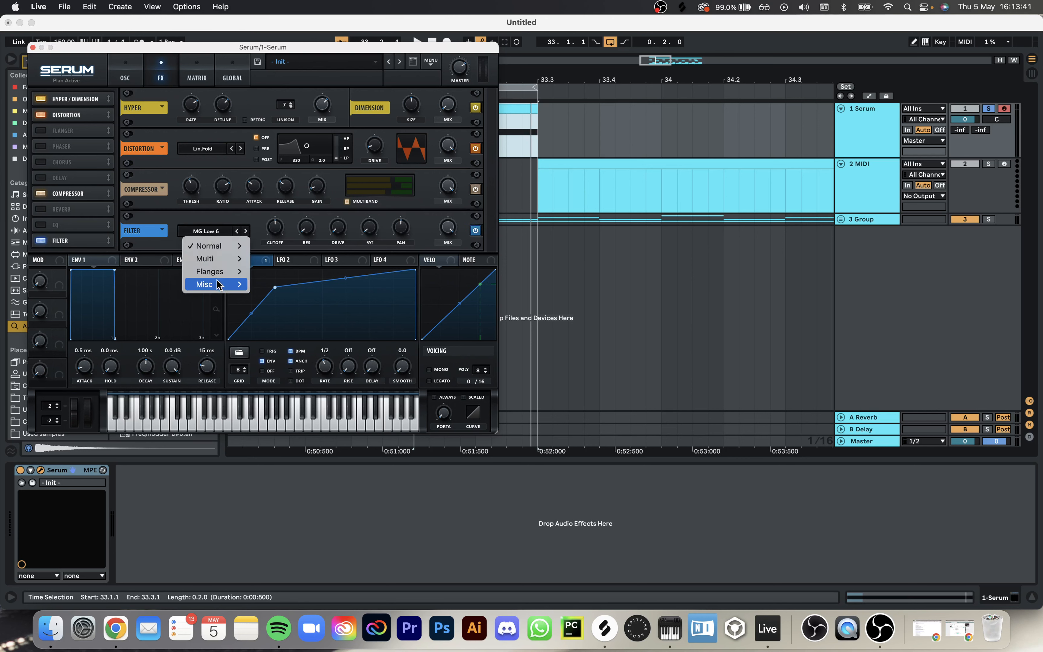
{"action": "mouse_move", "coordinate": [219, 271]}
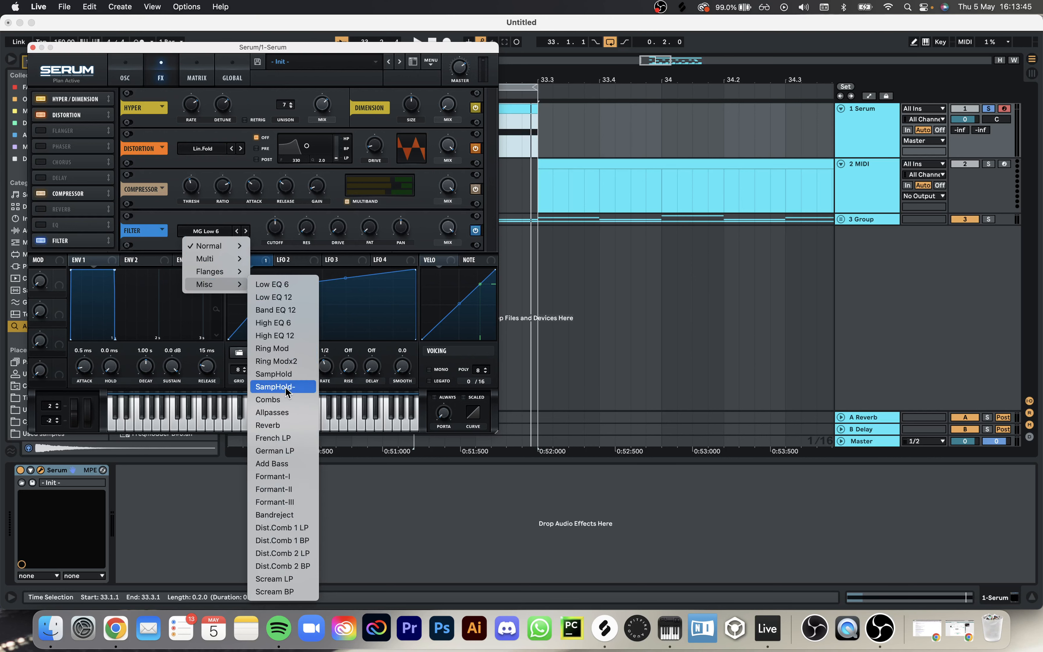
{"action": "left_click", "coordinate": [282, 399]}
{"action": "left_click_drag", "start_coordinate": [271, 232], "coordinate": [265, 265]}
{"action": "key", "text": "space"}
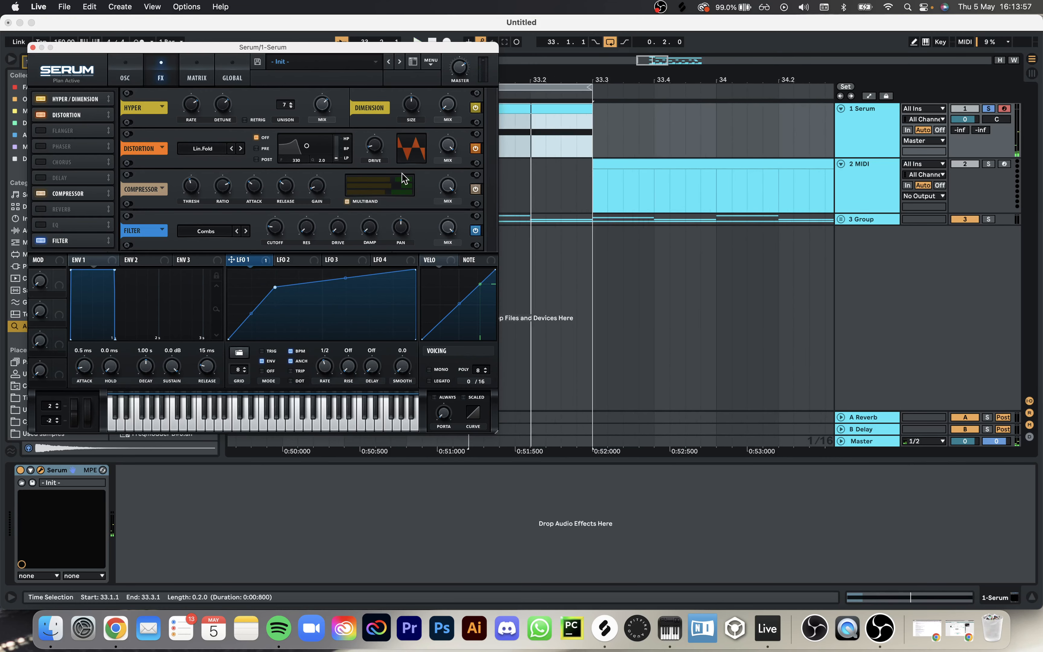
Step: Set oscillator B's warp mode to Bend +/-, assign LFO 1 to the warp amount and audition the loop
{"action": "left_click", "coordinate": [125, 69]}
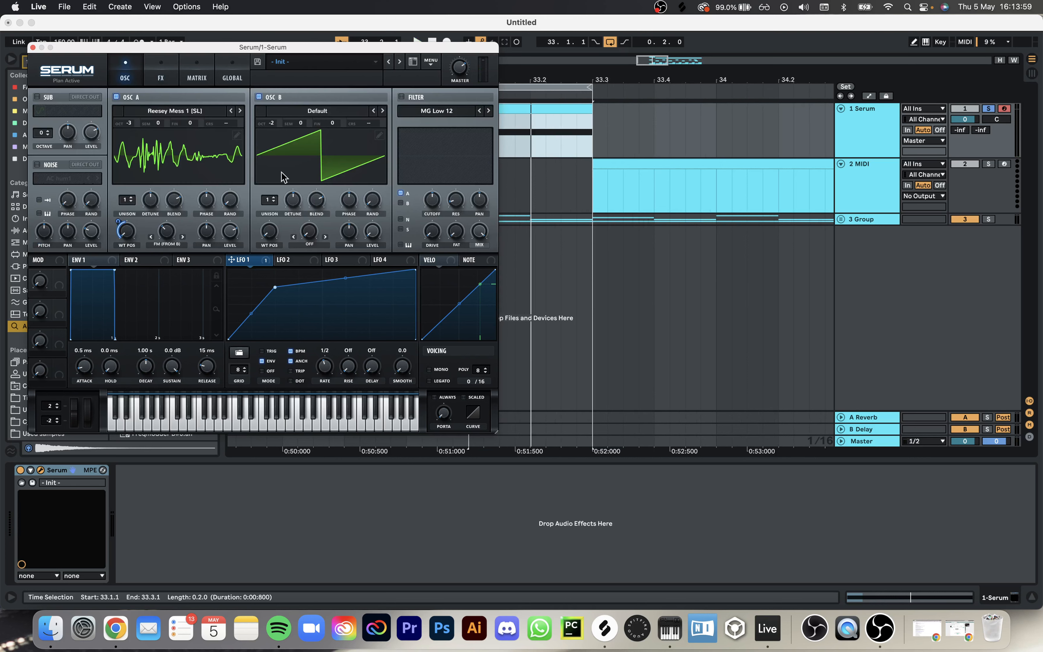
{"action": "left_click", "coordinate": [401, 97]}
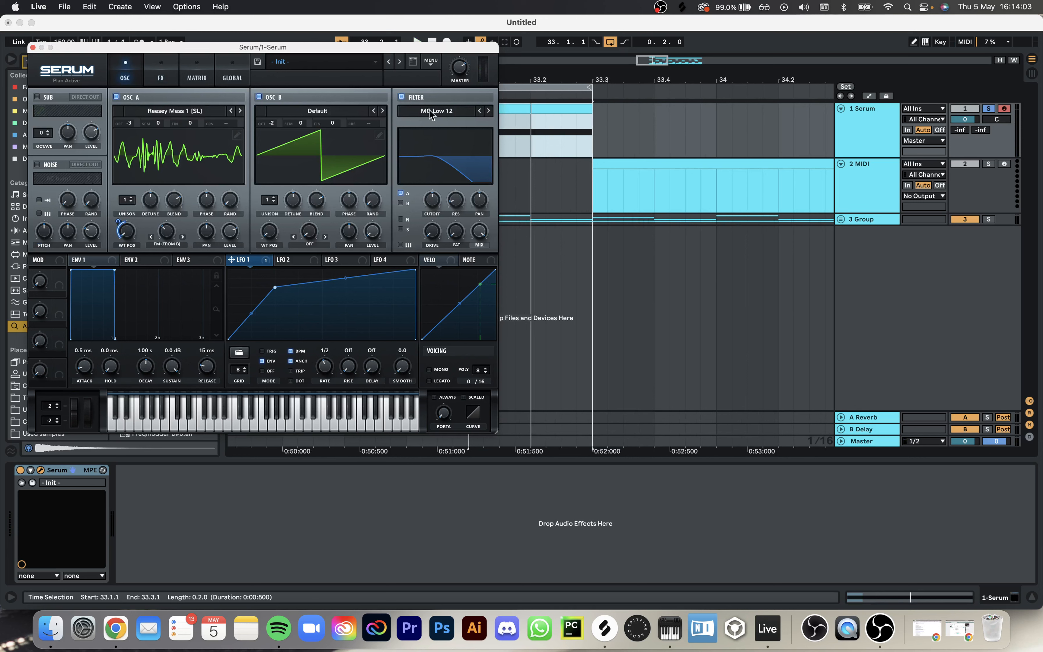
{"action": "left_click", "coordinate": [402, 97]}
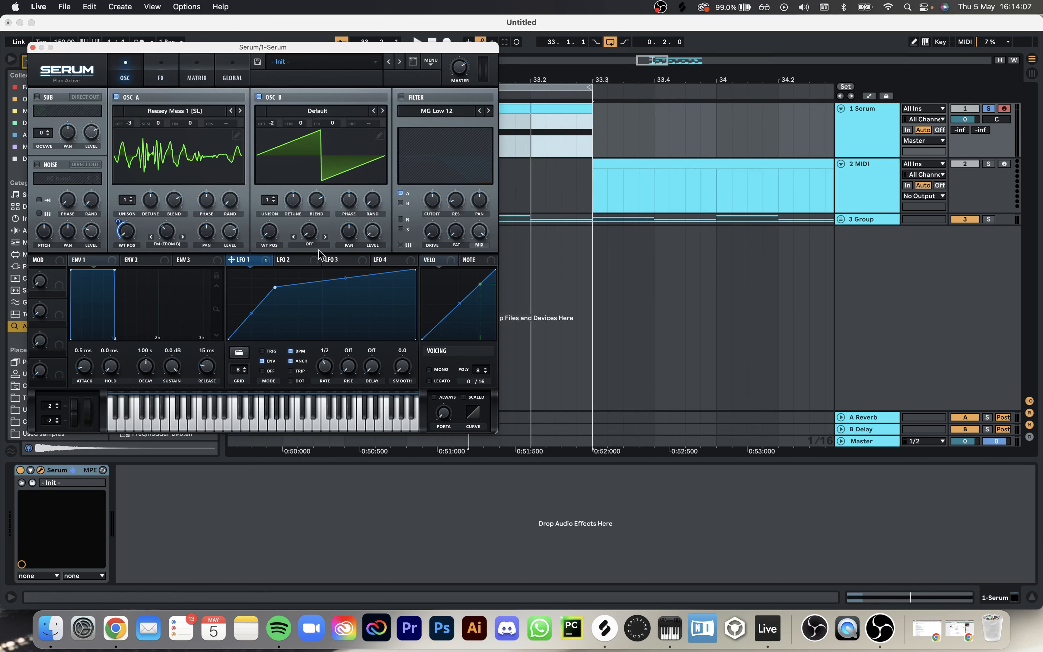
{"action": "left_click", "coordinate": [308, 244]}
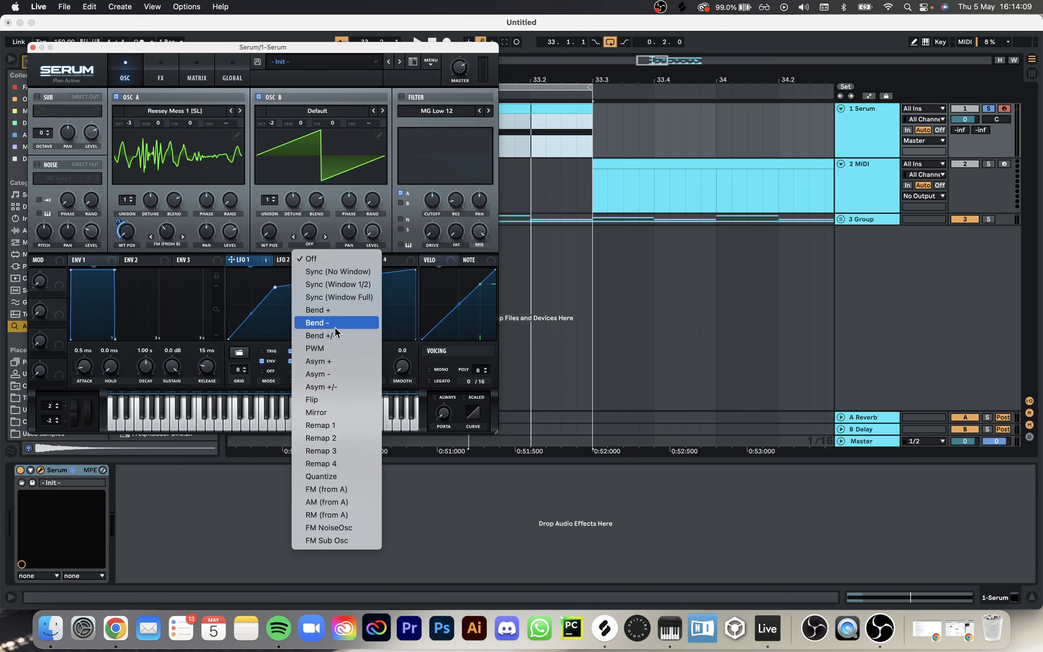
{"action": "left_click", "coordinate": [335, 336]}
{"action": "left_click_drag", "start_coordinate": [258, 262], "coordinate": [317, 232]}
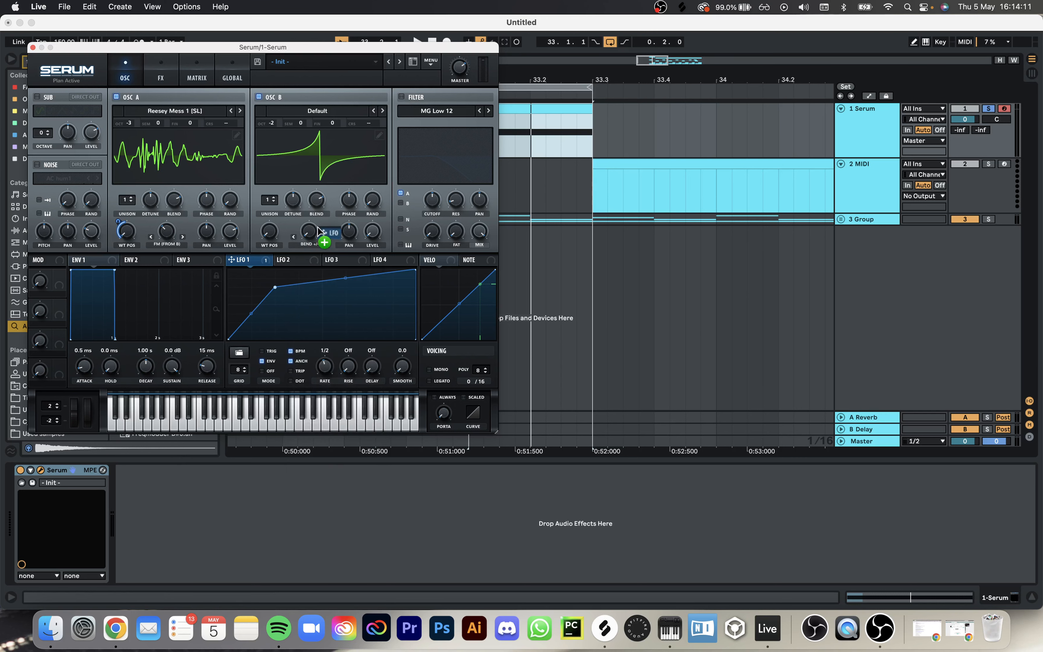
{"action": "key", "text": "space"}
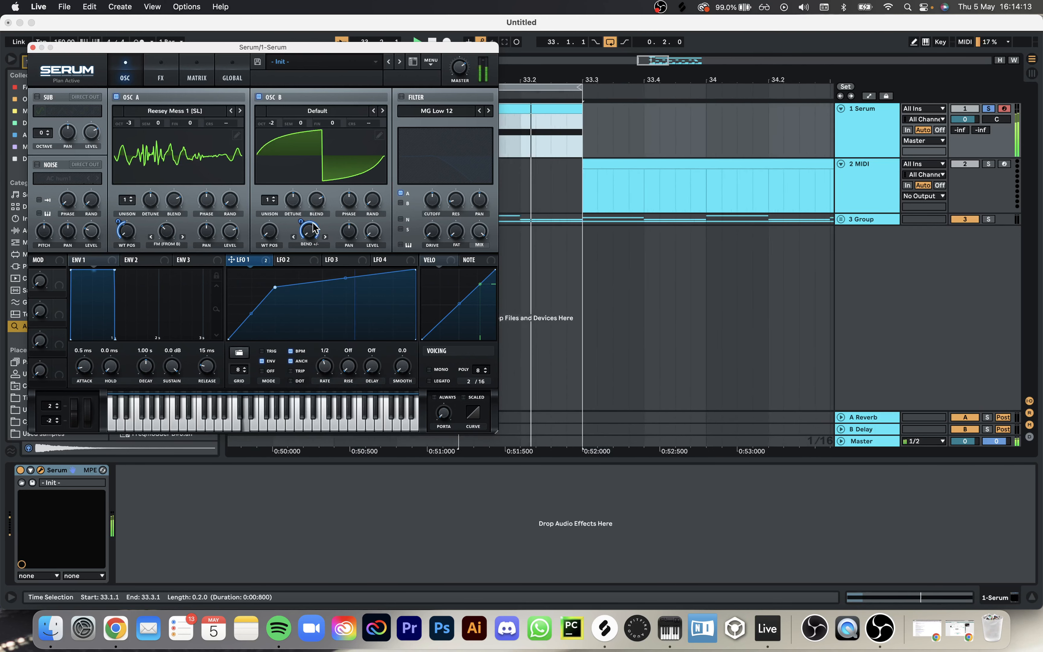
Step: Set oscillator A's unison to 2 voices and lower its detune, keeping oscillator B at 1 voice
{"action": "left_click", "coordinate": [271, 201]}
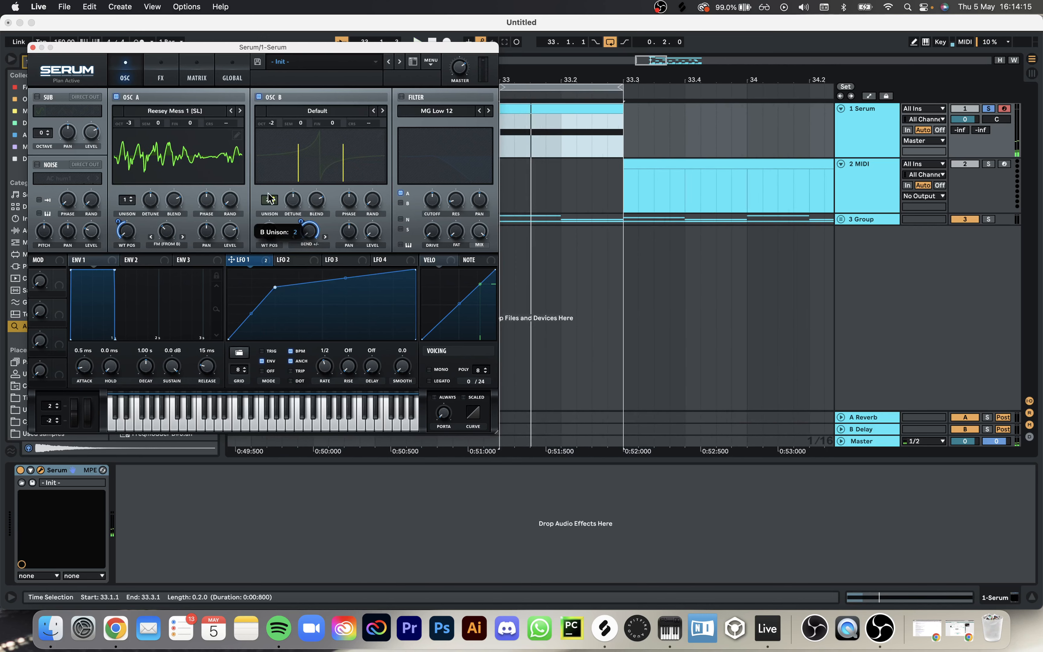
{"action": "left_click", "coordinate": [269, 204]}
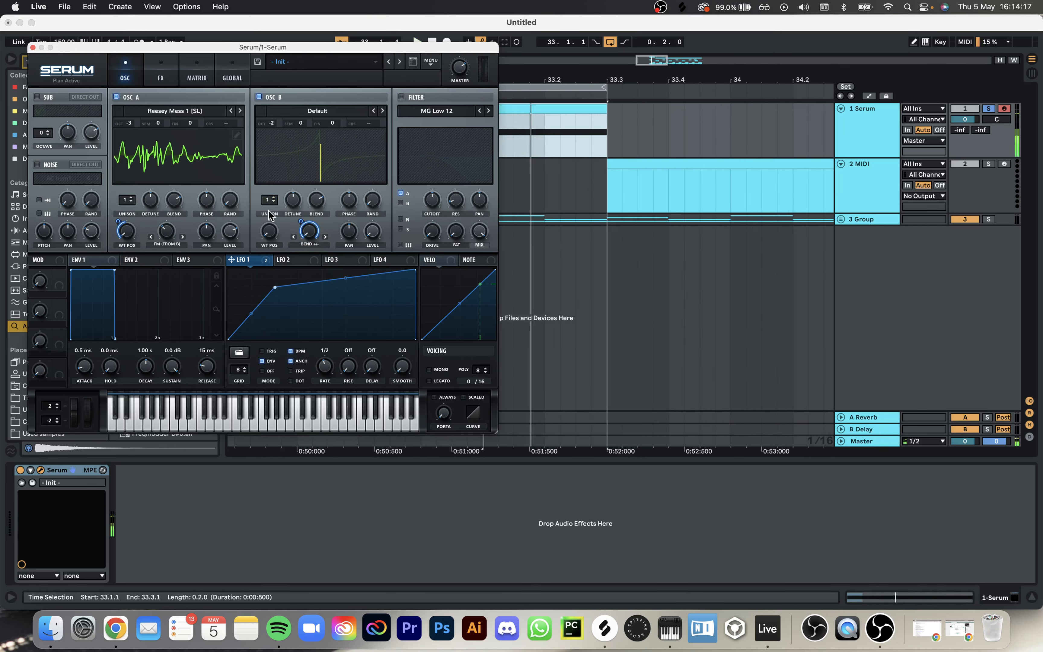
{"action": "left_click", "coordinate": [126, 198]}
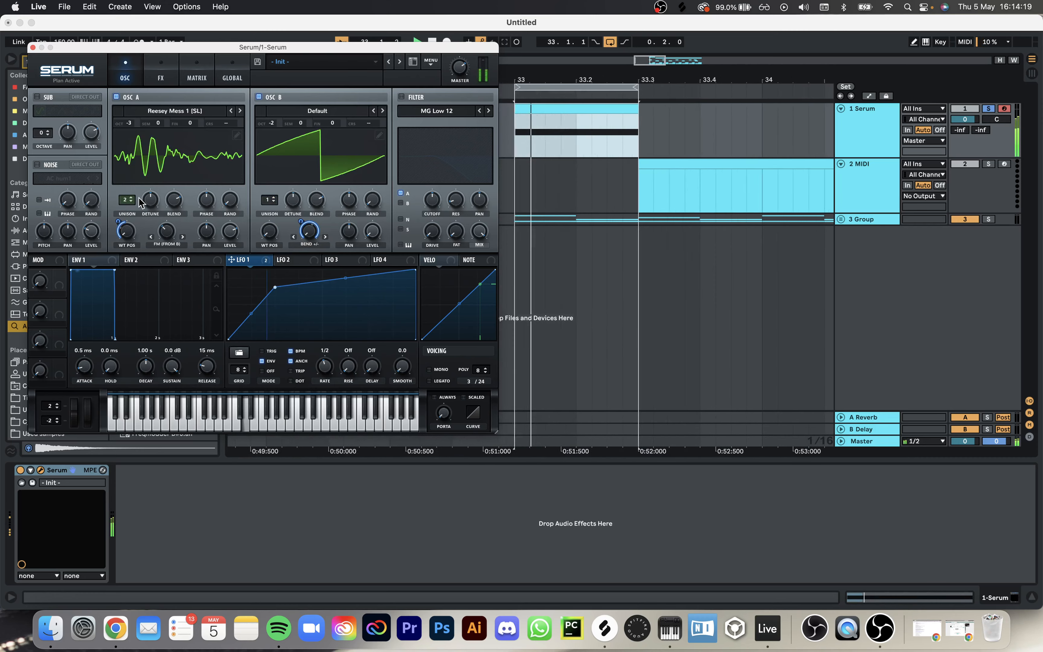
{"action": "left_click_drag", "start_coordinate": [150, 199], "coordinate": [143, 248]}
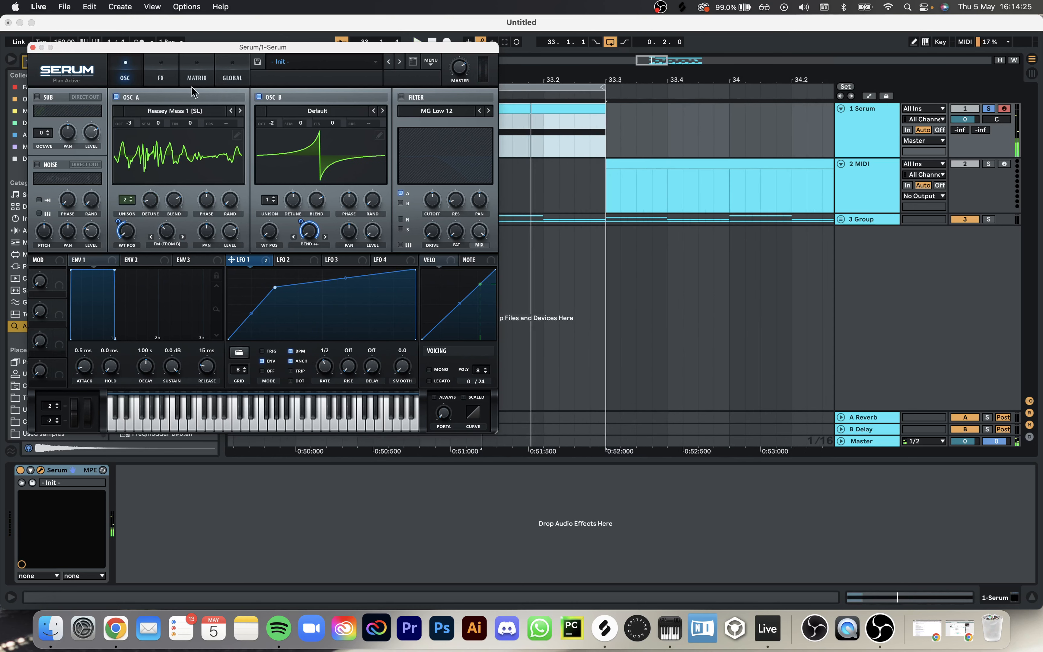
{"action": "left_click", "coordinate": [164, 77]}
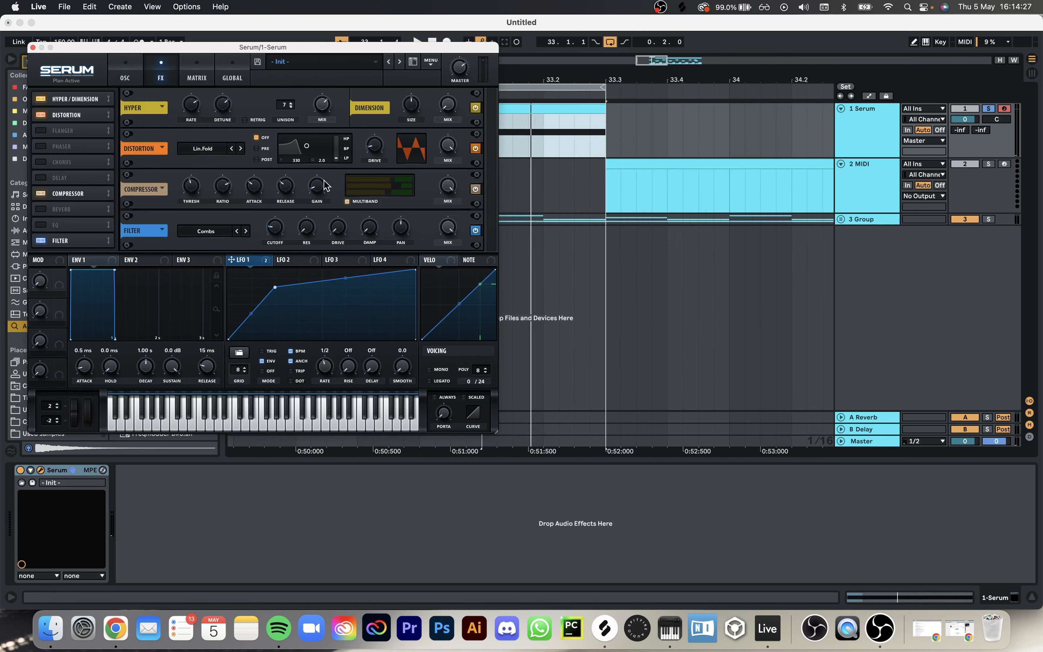
{"action": "left_click", "coordinate": [127, 73]}
{"action": "left_click", "coordinate": [162, 70]}
{"action": "left_click", "coordinate": [193, 77]}
{"action": "left_click", "coordinate": [161, 73]}
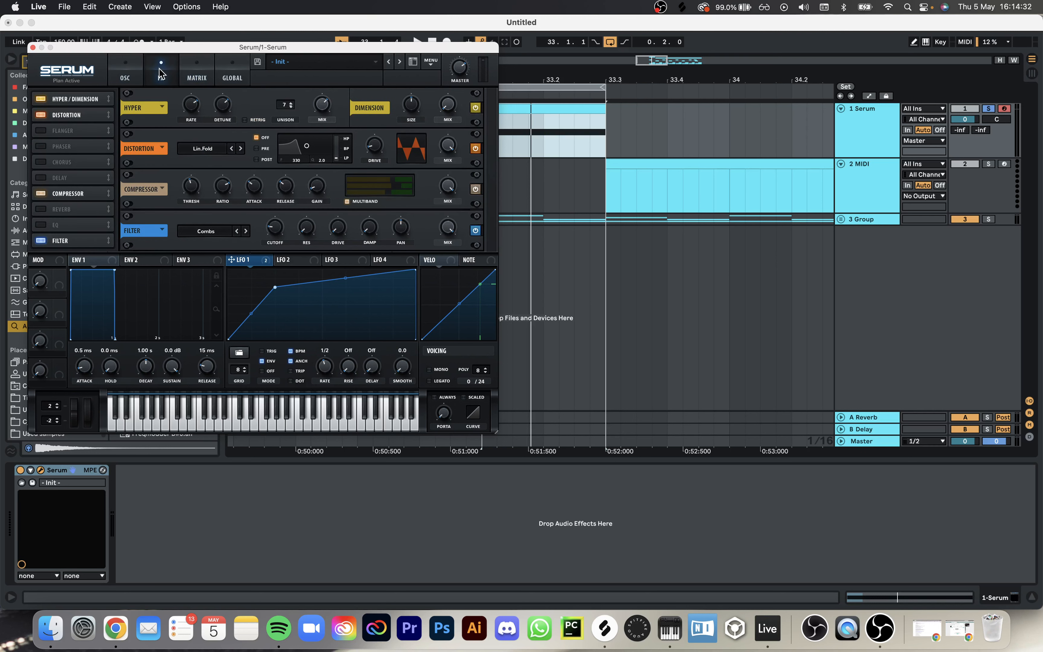
Step: Close the Serum window, search the browser for "ott" and add the OTT.adv preset after Serum on its track
{"action": "left_click", "coordinate": [33, 48]}
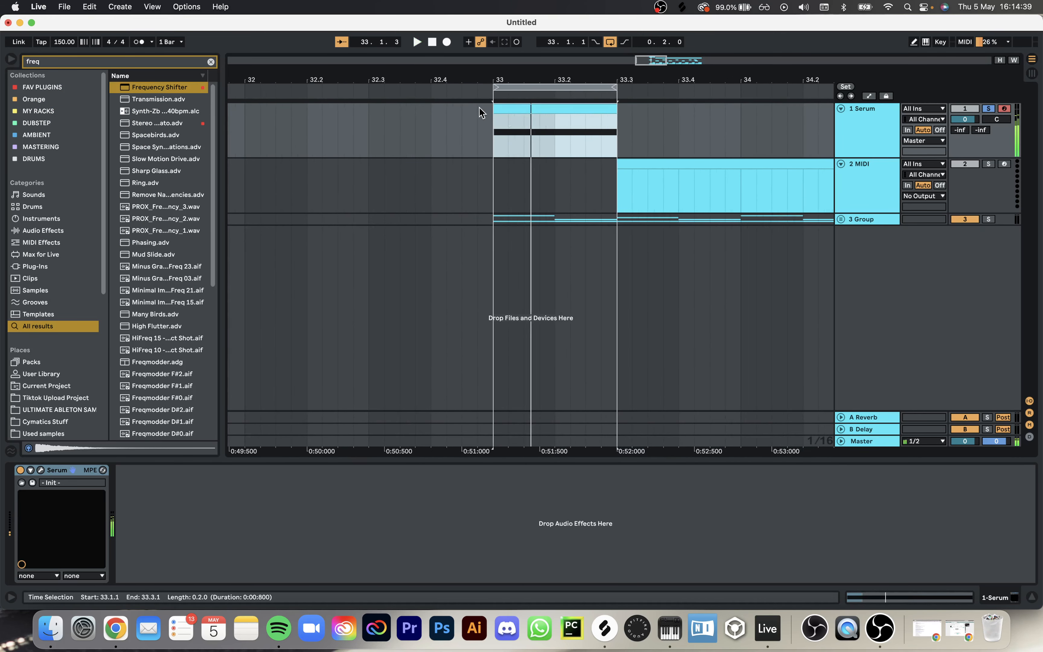
{"action": "left_click", "coordinate": [482, 127]}
{"action": "left_click", "coordinate": [494, 130]}
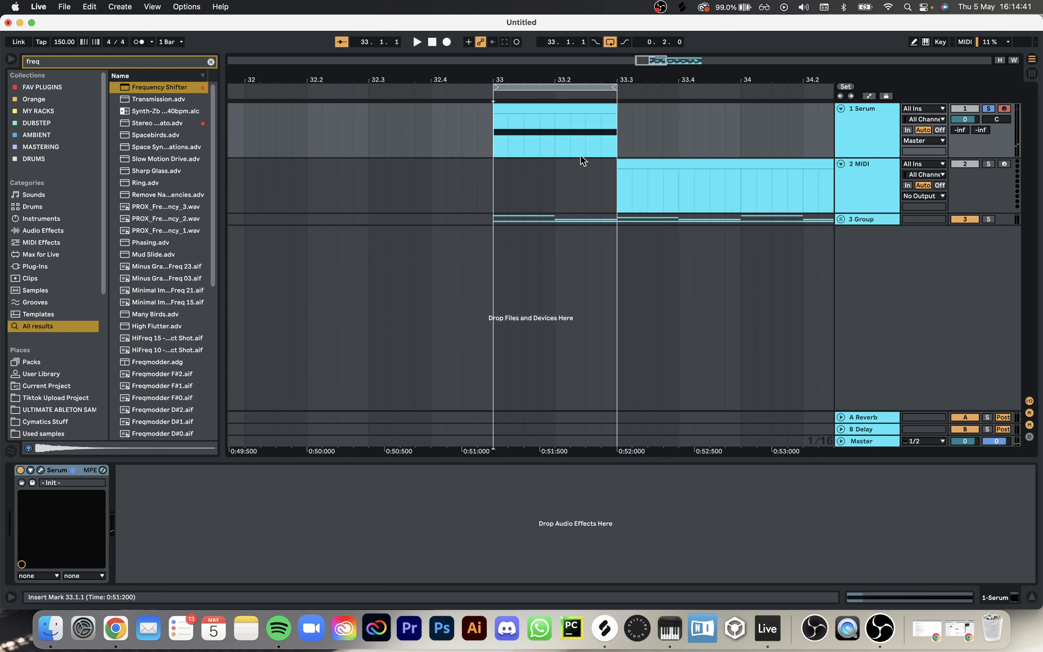
{"action": "key", "text": "super+f"}
{"action": "type", "text": "ott"}
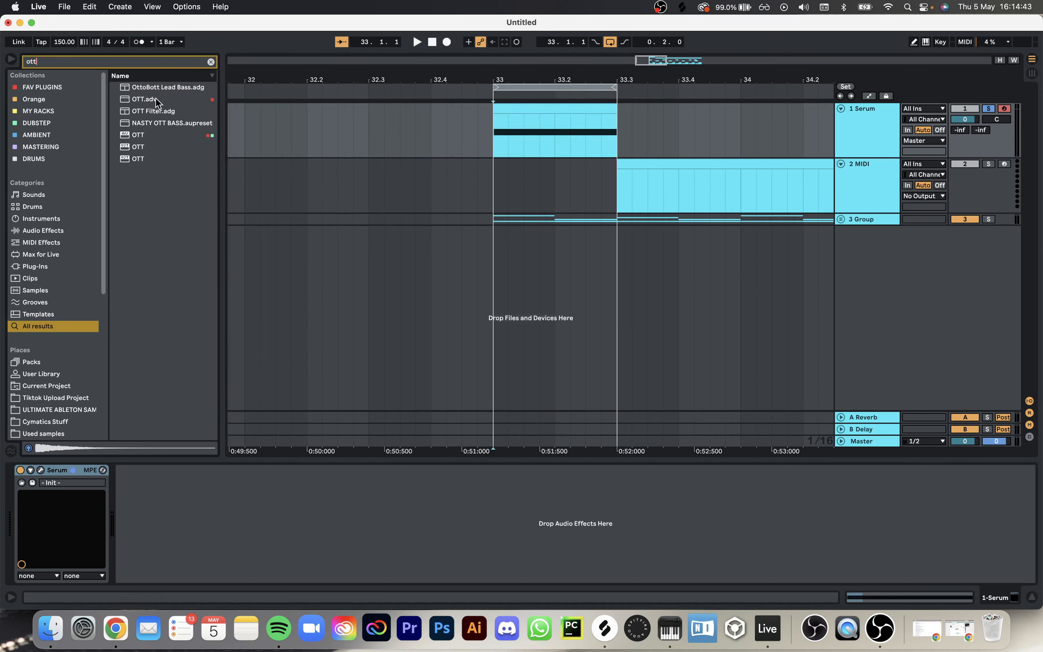
{"action": "left_click_drag", "start_coordinate": [158, 103], "coordinate": [313, 128]}
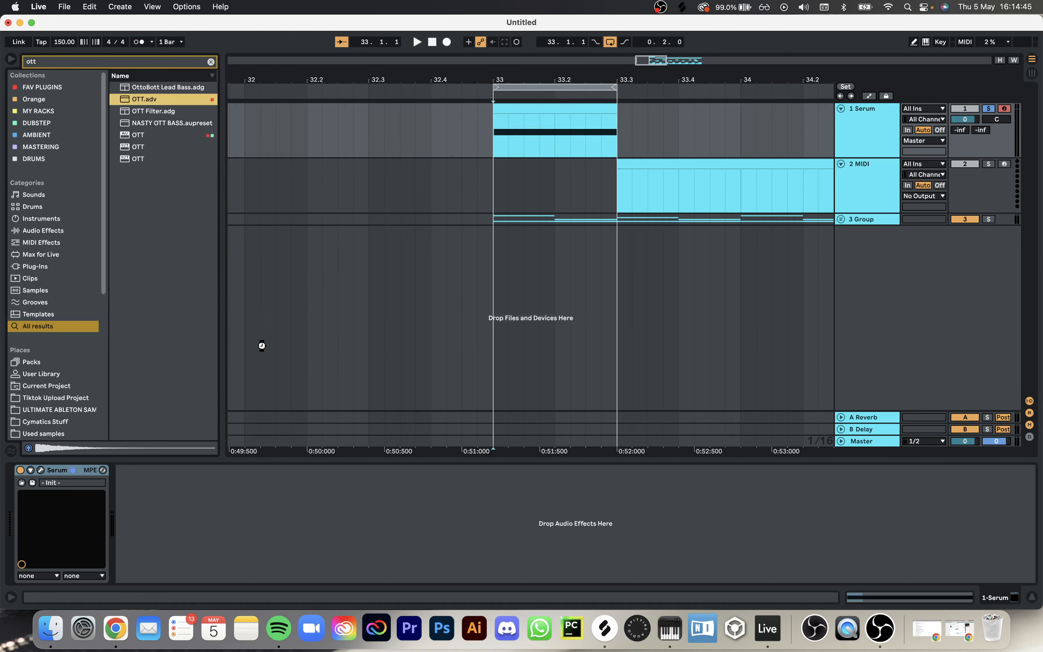
{"action": "left_click_drag", "start_coordinate": [261, 346], "coordinate": [265, 351]}
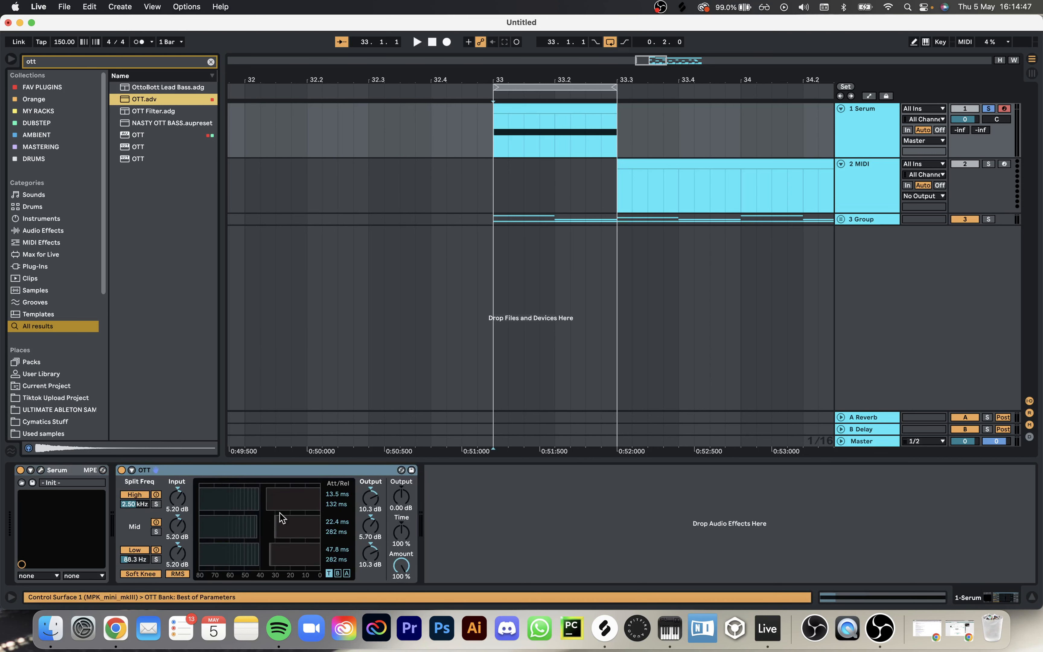
Step: Audition the loop through OTT and raise the OTT Time to 1000%
{"action": "key", "text": "space"}
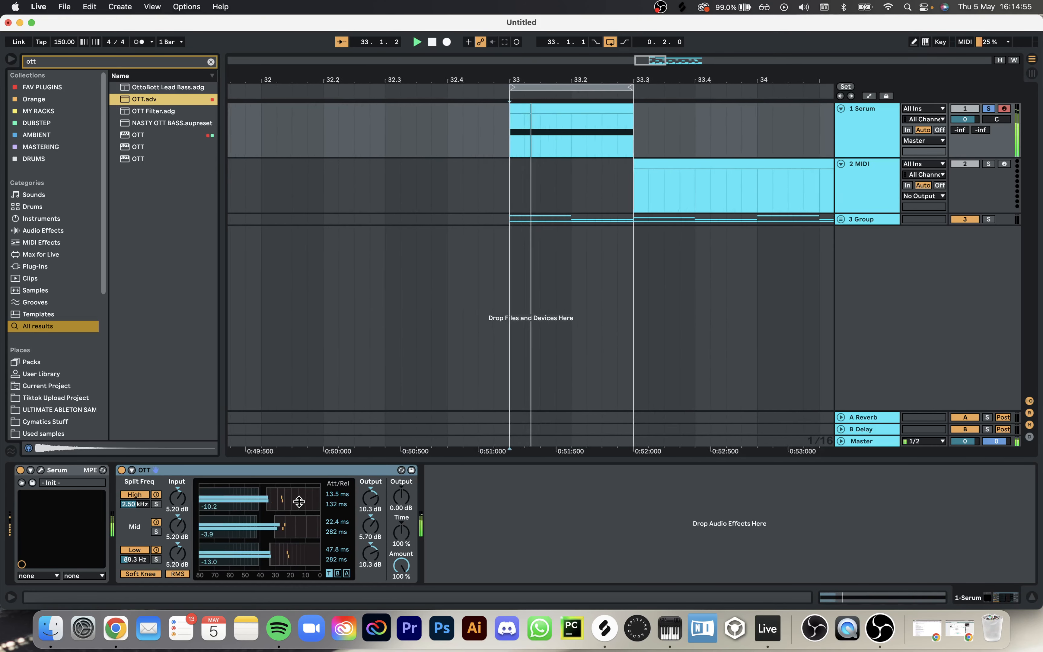
{"action": "key", "text": "space"}
{"action": "left_click_drag", "start_coordinate": [402, 533], "coordinate": [401, 531]}
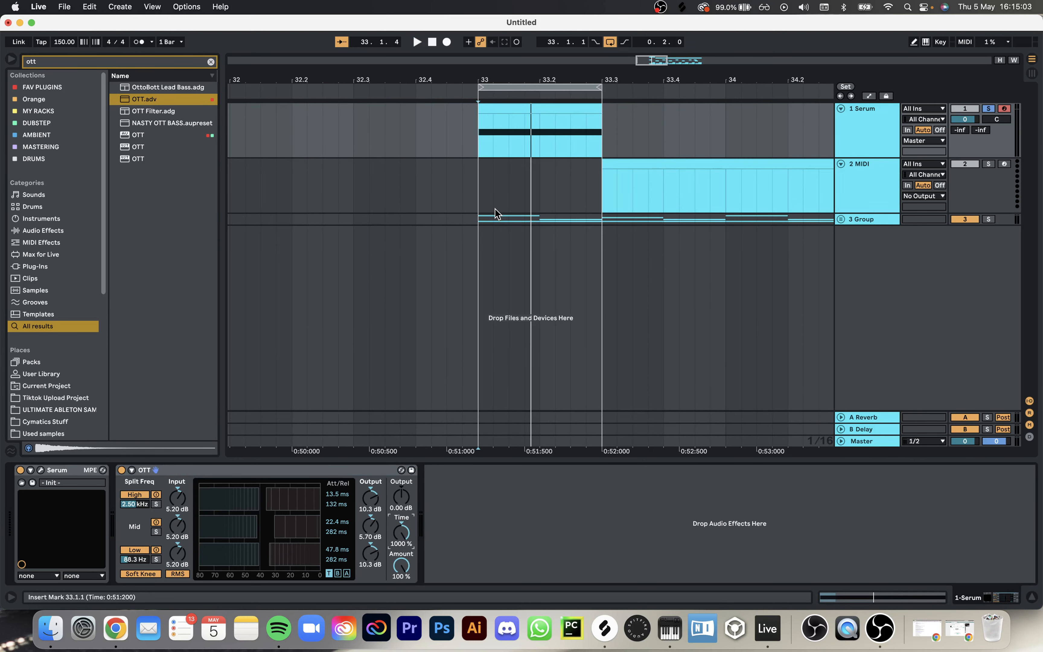
Step: Insert an audio track below the Serum track, set its input to Resampling and arm it for recording
{"action": "left_click", "coordinate": [484, 133]}
{"action": "key", "text": "super+t"}
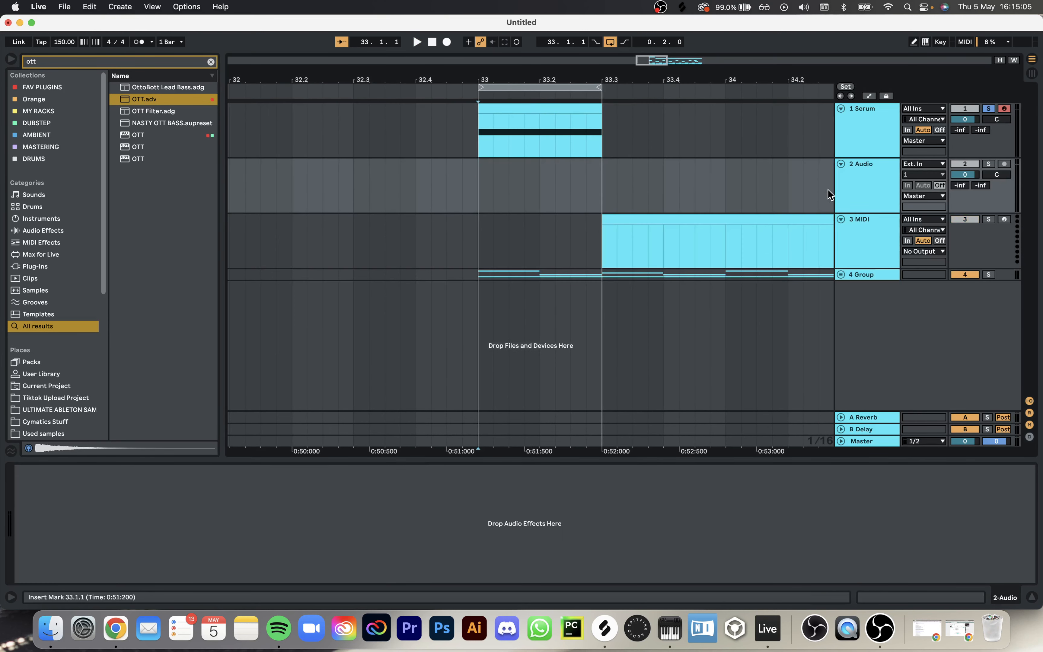
{"action": "left_click", "coordinate": [922, 168]}
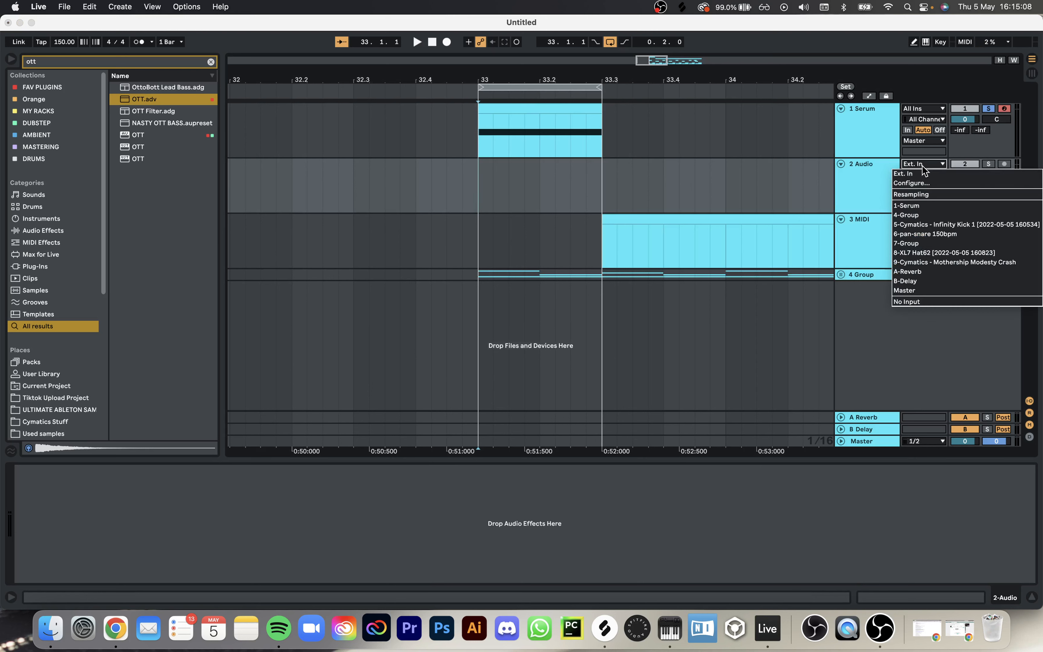
{"action": "left_click", "coordinate": [921, 190]}
{"action": "left_click", "coordinate": [1005, 164]}
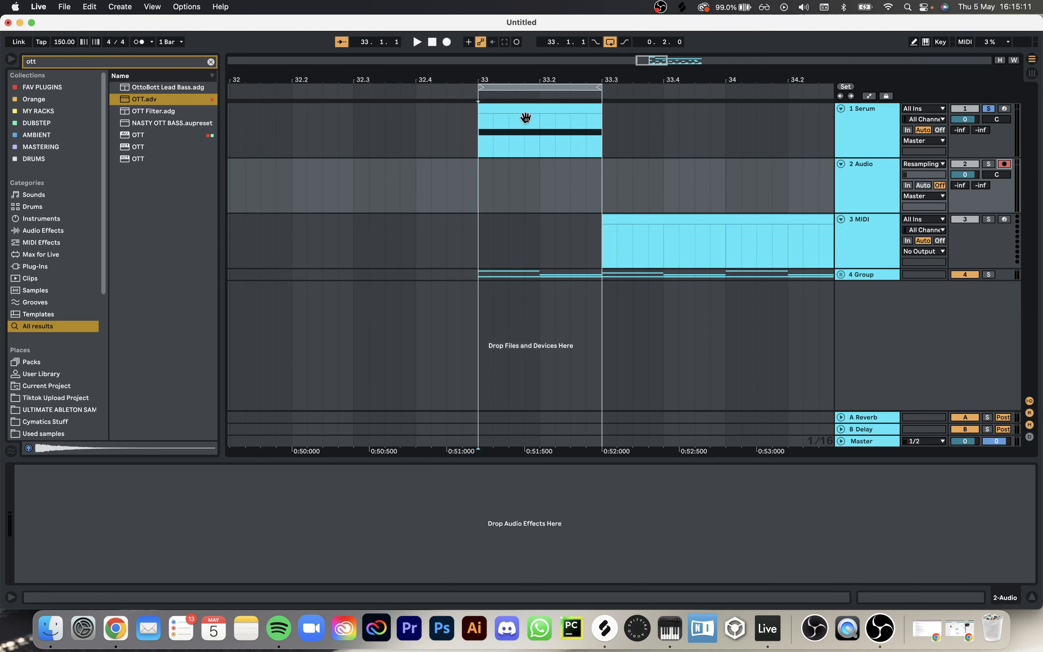
Step: Turn off the arrangement loop, record the Serum bass onto the audio track from bar 33, and disarm the track
{"action": "key", "text": "super+l"}
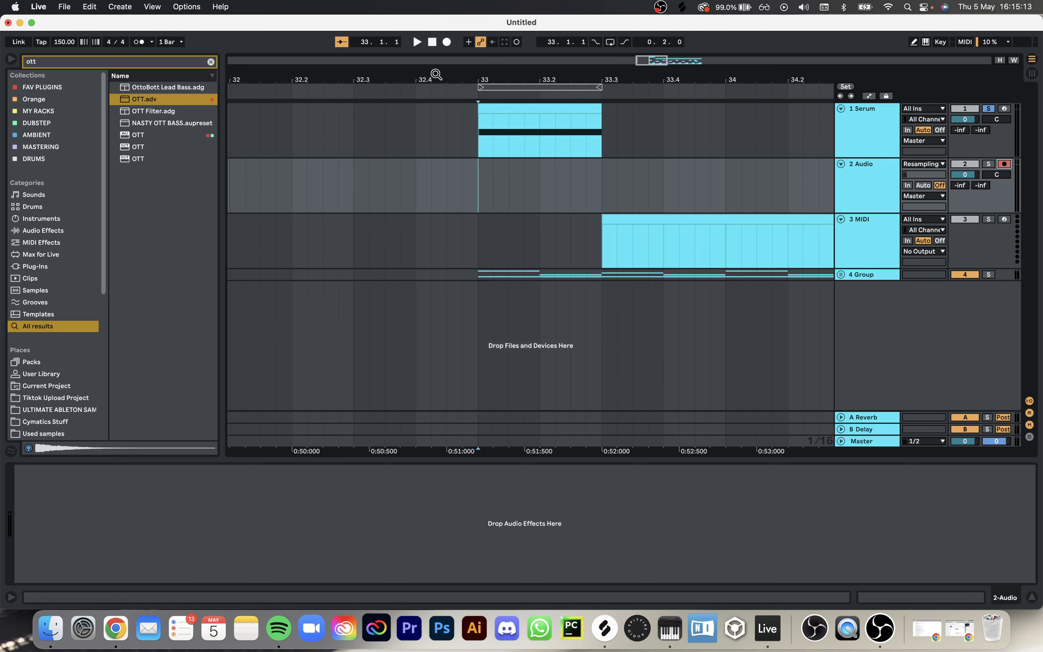
{"action": "left_click", "coordinate": [447, 43]}
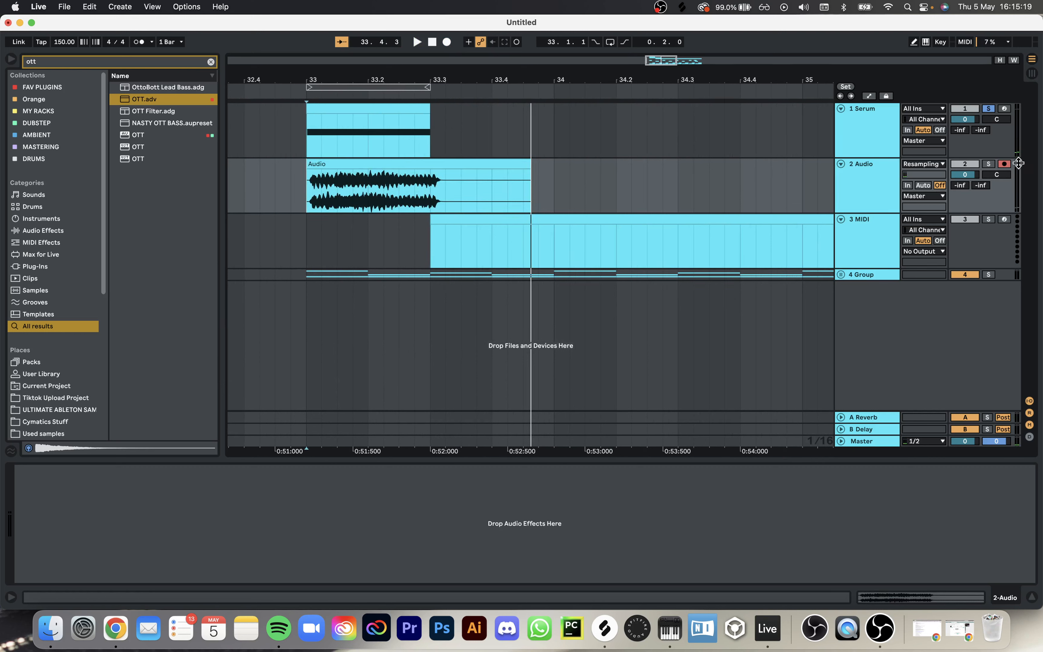
{"action": "left_click", "coordinate": [1009, 163]}
Step: Solo the resampled audio track and play back the recorded bass clip to find the part worth keeping
{"action": "left_click", "coordinate": [392, 190]}
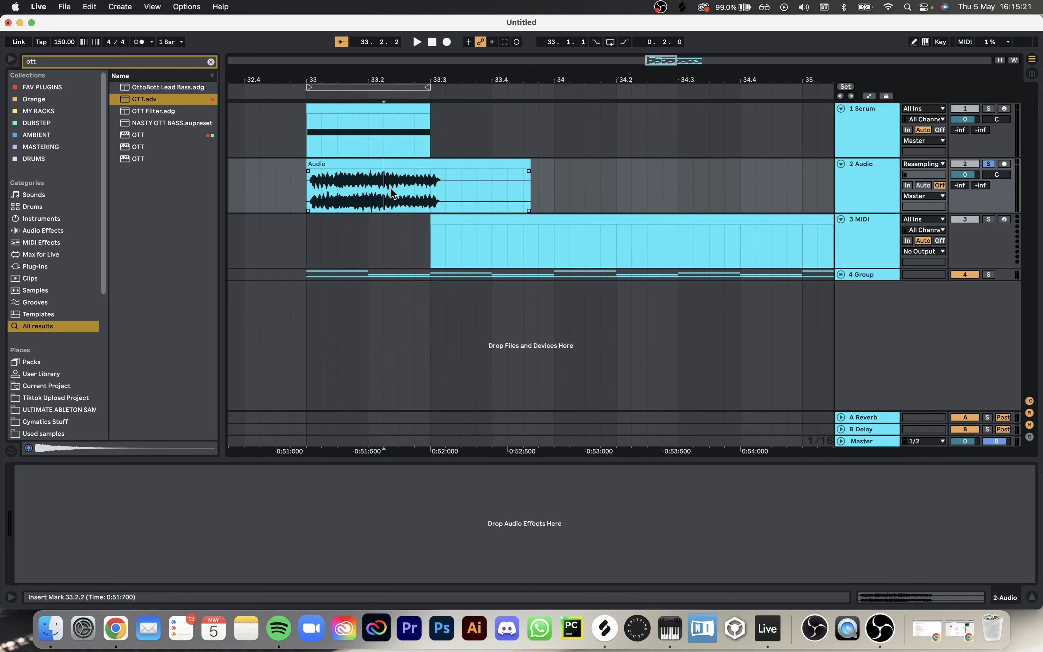
{"action": "key", "text": "s"}
{"action": "key", "text": "space"}
{"action": "key", "text": "space"}
{"action": "key", "text": "space"}
{"action": "key", "text": "space"}
{"action": "left_click", "coordinate": [460, 185]}
Step: Split the recorded clip at 33.2.3 and 33.3.2 and delete the sections before and after the middle piece
{"action": "left_click", "coordinate": [474, 186]}
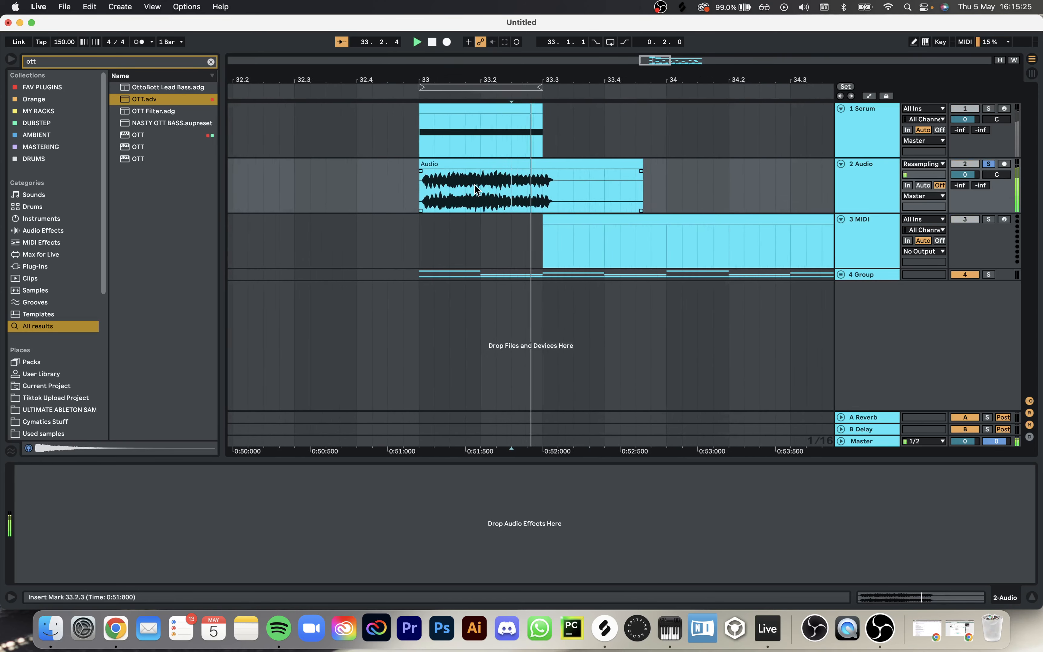
{"action": "left_click", "coordinate": [525, 181], "text": "shift"}
{"action": "key", "text": "super+e"}
{"action": "left_click", "coordinate": [535, 163]}
{"action": "key", "text": "BackSpace"}
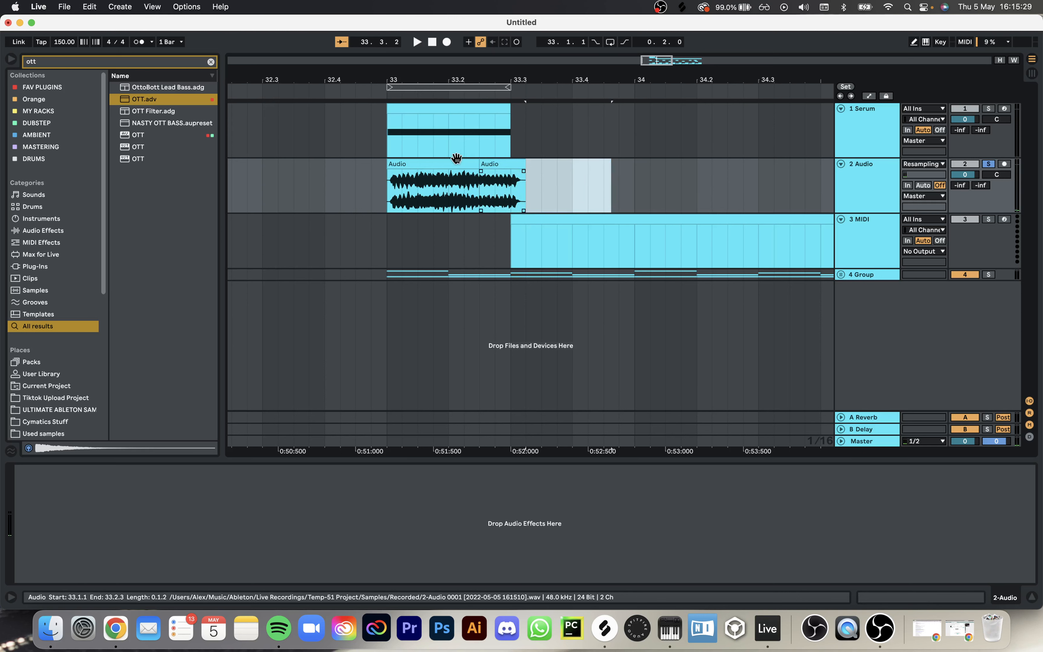
{"action": "left_click", "coordinate": [447, 168]}
{"action": "key", "text": "BackSpace"}
Step: Move the remaining bass clip to start at 33.3.1 and audition it
{"action": "left_click_drag", "start_coordinate": [504, 162], "coordinate": [546, 166]}
{"action": "key", "text": "space"}
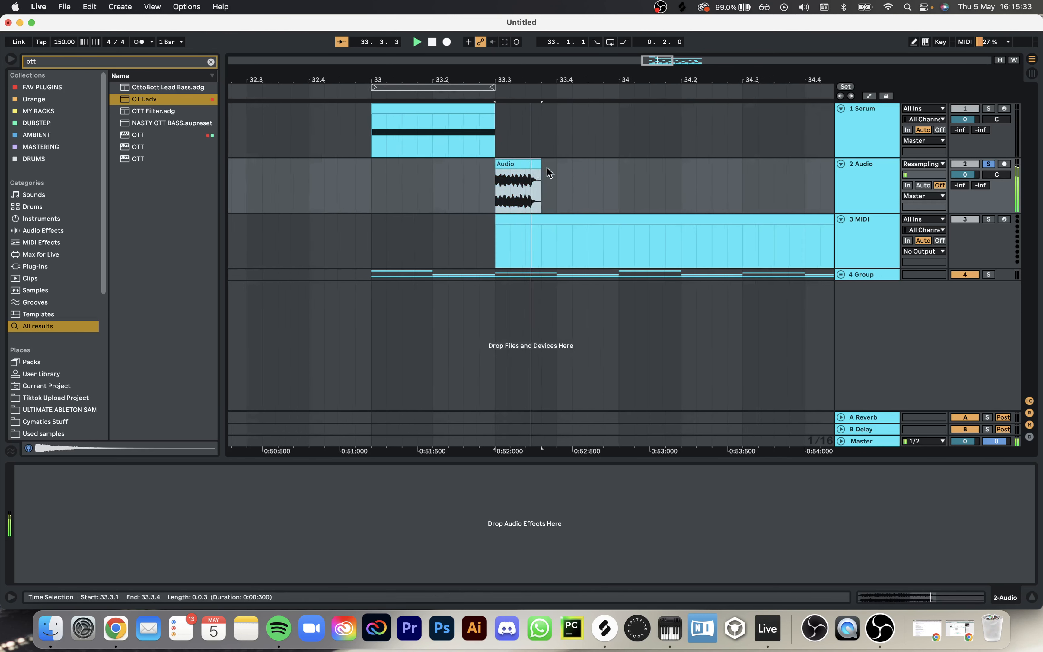
{"action": "key", "text": "space"}
{"action": "key", "text": "space"}
{"action": "key", "text": "space"}
Step: Duplicate the short bass clip once per beat from 33.3.1 up to 35.3.1 on the audio track
{"action": "left_click", "coordinate": [537, 167], "text": "shift"}
{"action": "key", "text": "super+d"}
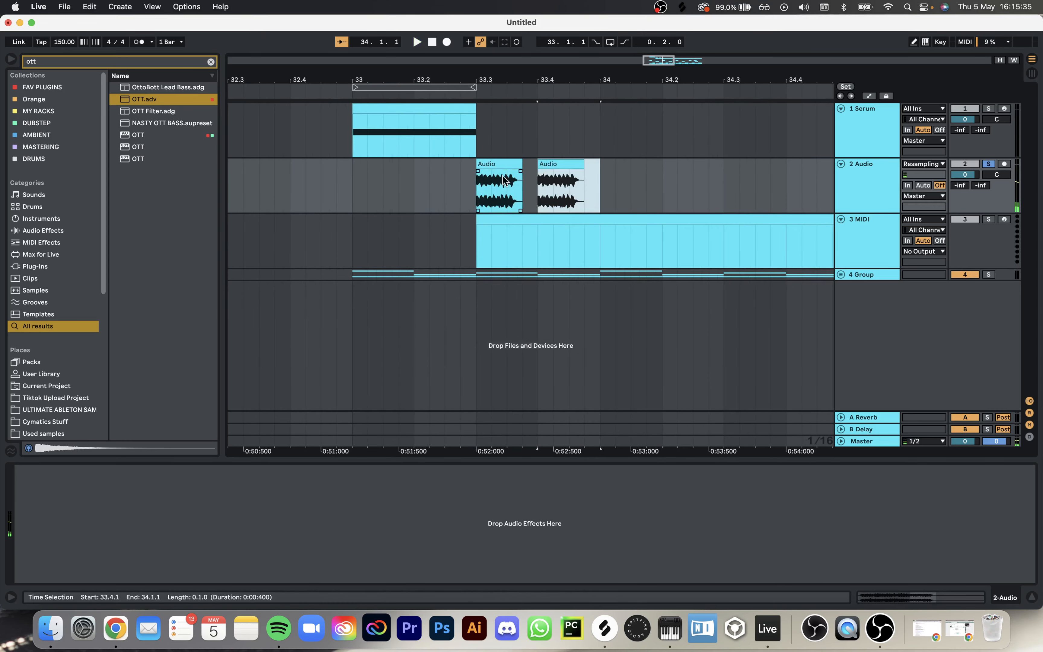
{"action": "left_click", "coordinate": [477, 185], "text": "shift"}
{"action": "key", "text": "super+d"}
{"action": "left_click", "coordinate": [476, 185], "text": "shift"}
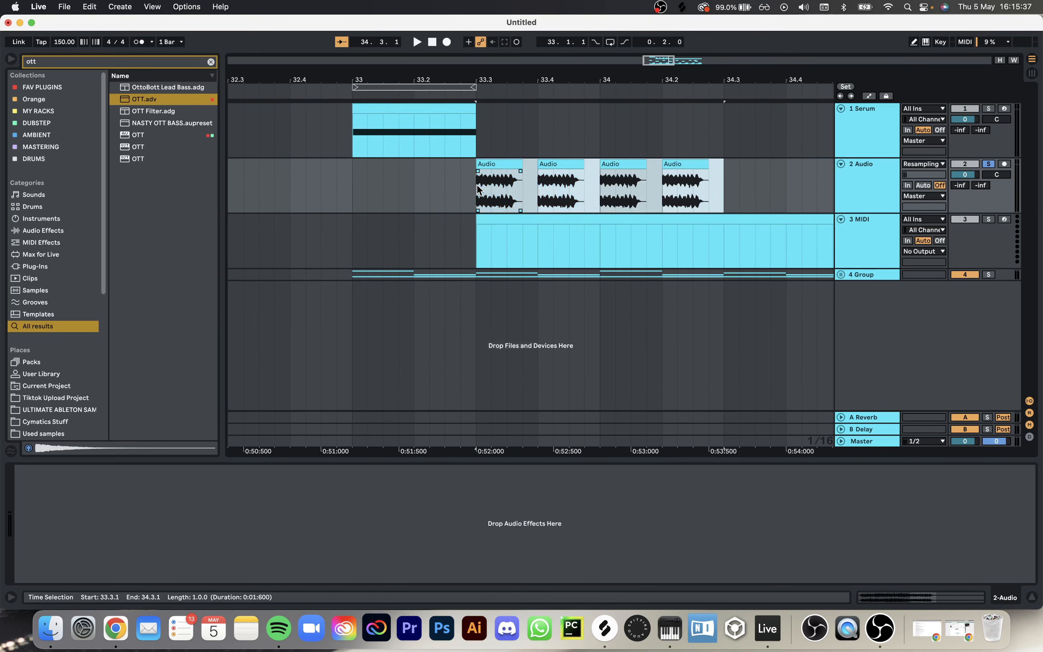
{"action": "scroll", "coordinate": [476, 186], "scroll_direction": "down", "scroll_amount": 5}
{"action": "key", "text": "super+d"}
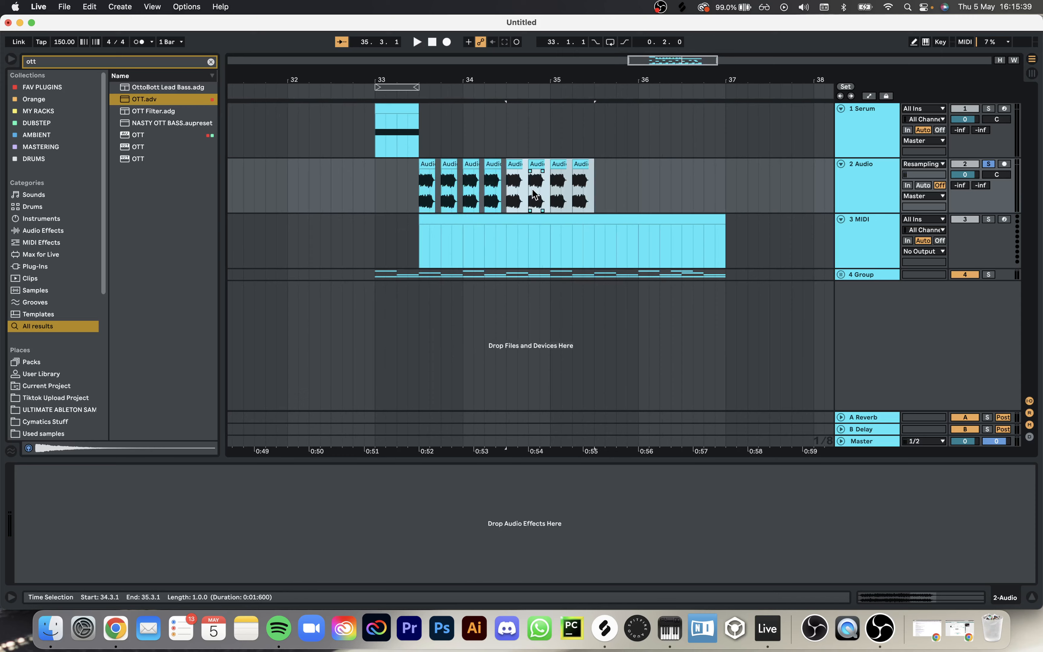
Step: Shorten the bass clip at 34.3.1 to 0.0.2 with a fade-out and duplicate it to 34.3.3
{"action": "scroll", "coordinate": [532, 188], "scroll_direction": "up", "scroll_amount": 4}
{"action": "scroll", "coordinate": [533, 189], "scroll_direction": "up", "scroll_amount": 3}
{"action": "left_click", "coordinate": [504, 164]}
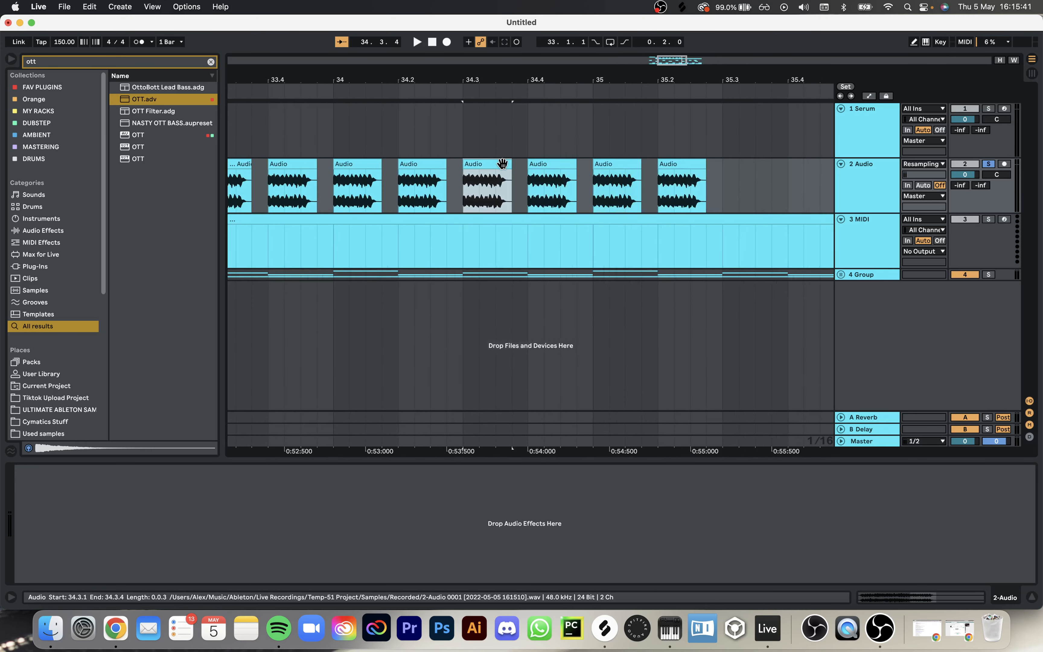
{"action": "left_click_drag", "start_coordinate": [506, 164], "coordinate": [458, 172]}
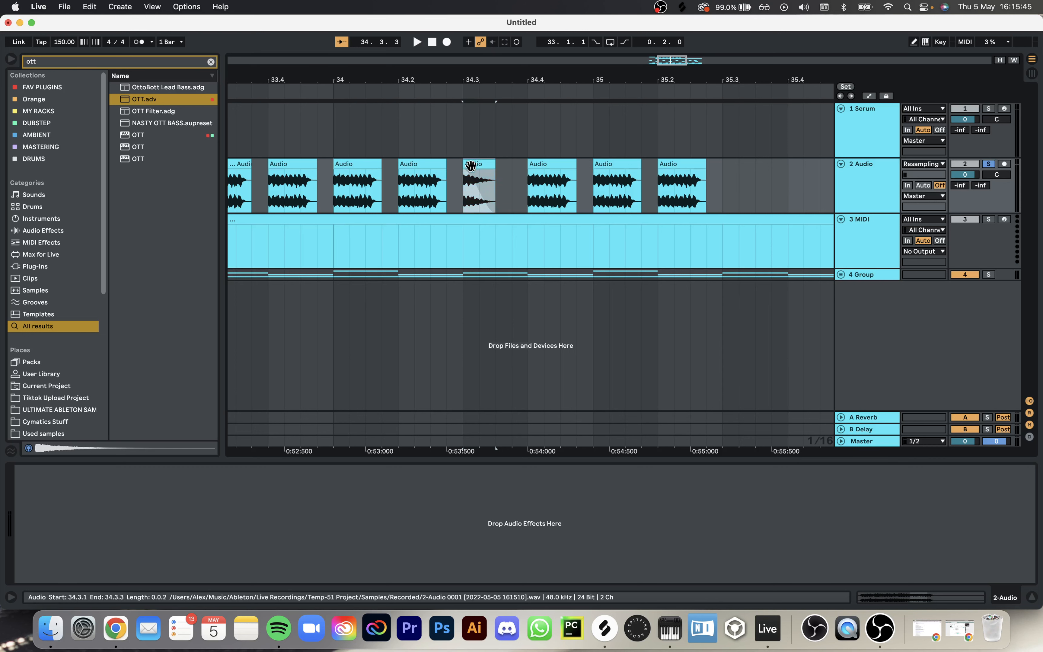
{"action": "key", "text": "super+d"}
Step: Play back the bass clip arrangement from 34.3.1 and again from 33.3.1
{"action": "left_click", "coordinate": [459, 144]}
{"action": "key", "text": "space"}
{"action": "key", "text": "space"}
{"action": "key", "text": "space"}
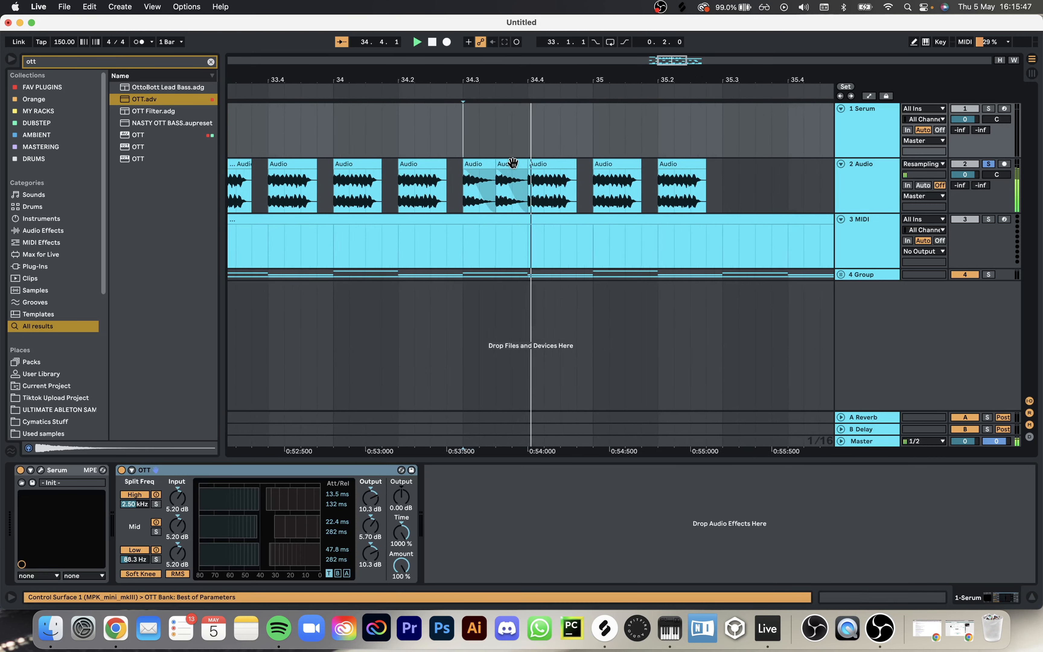
{"action": "key", "text": "space"}
{"action": "key", "text": "space"}
{"action": "scroll", "coordinate": [574, 169], "scroll_direction": "down", "scroll_amount": 3}
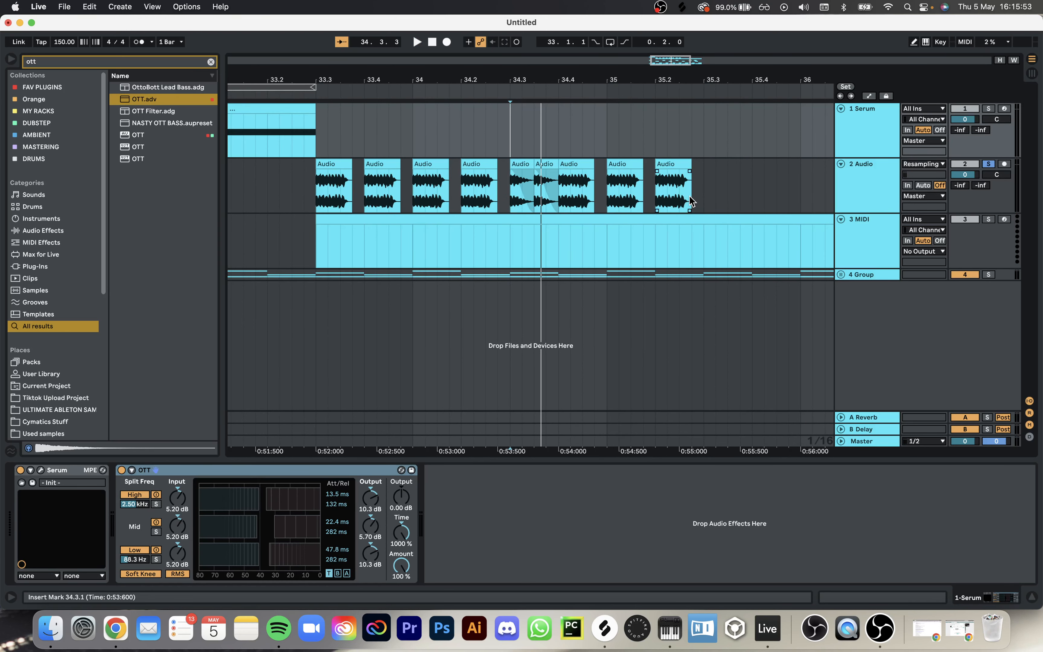
{"action": "left_click", "coordinate": [327, 199]}
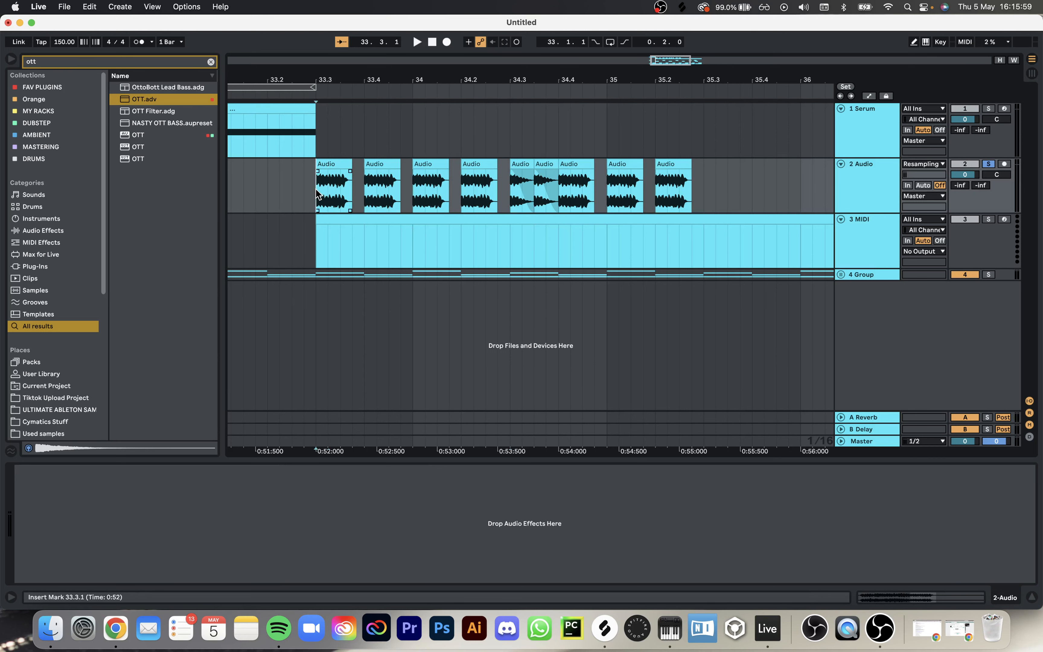
{"action": "key", "text": "space"}
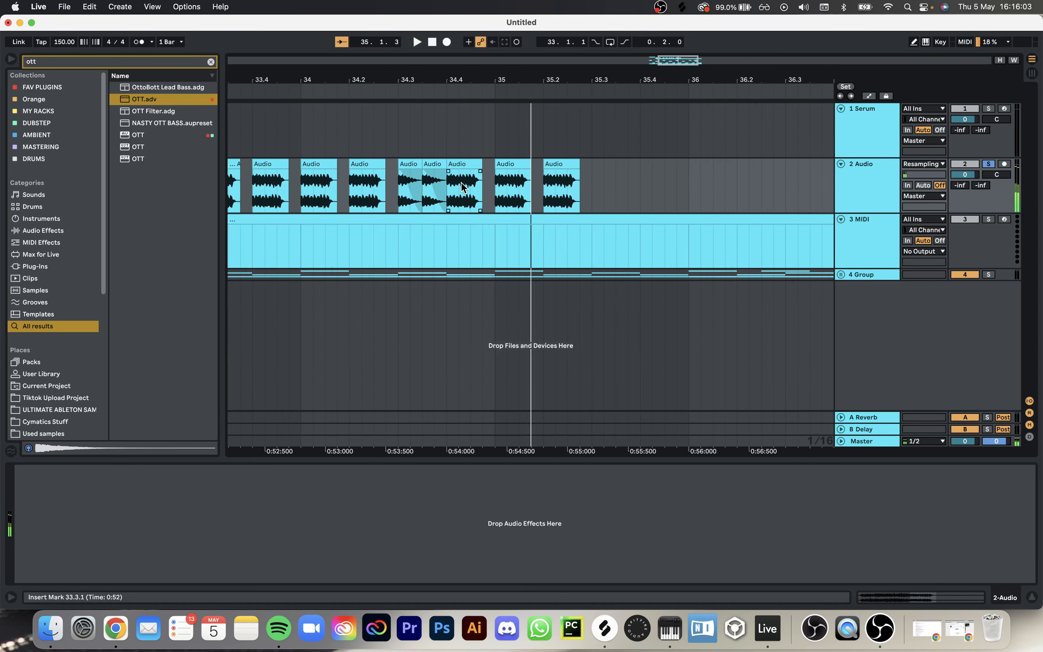
{"action": "left_click", "coordinate": [460, 164]}
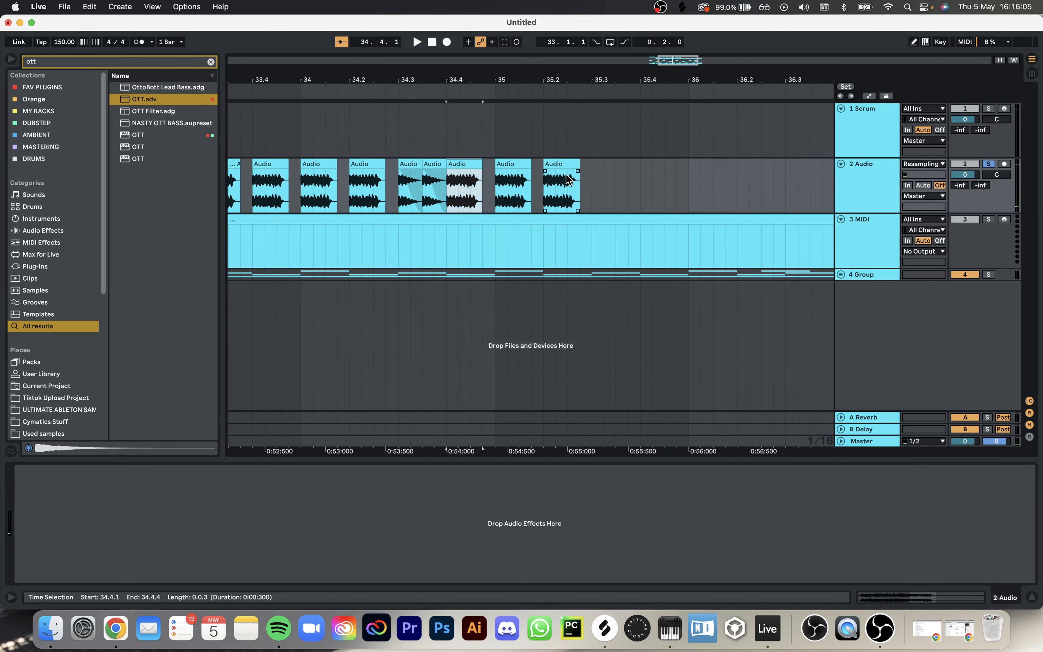
Step: Fill 35.3.1 to 36.1.1 on the audio track with four sixteenth-note bass clips followed by two eighth-note clips
{"action": "scroll", "coordinate": [571, 178], "scroll_direction": "up", "scroll_amount": 3}
{"action": "left_click", "coordinate": [566, 163]}
{"action": "left_click_drag", "start_coordinate": [567, 162], "coordinate": [600, 178]}
{"action": "key", "text": "super+d"}
{"action": "key", "text": "super+d"}
{"action": "key", "text": "super+d"}
{"action": "key", "text": "super+d"}
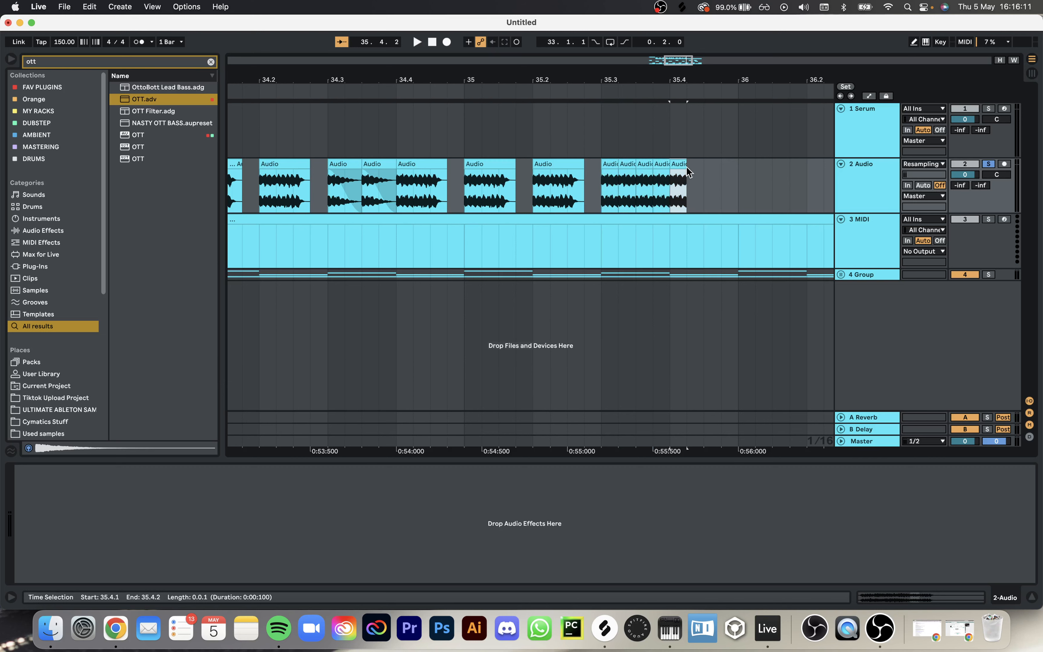
{"action": "left_click_drag", "start_coordinate": [688, 171], "coordinate": [702, 171]}
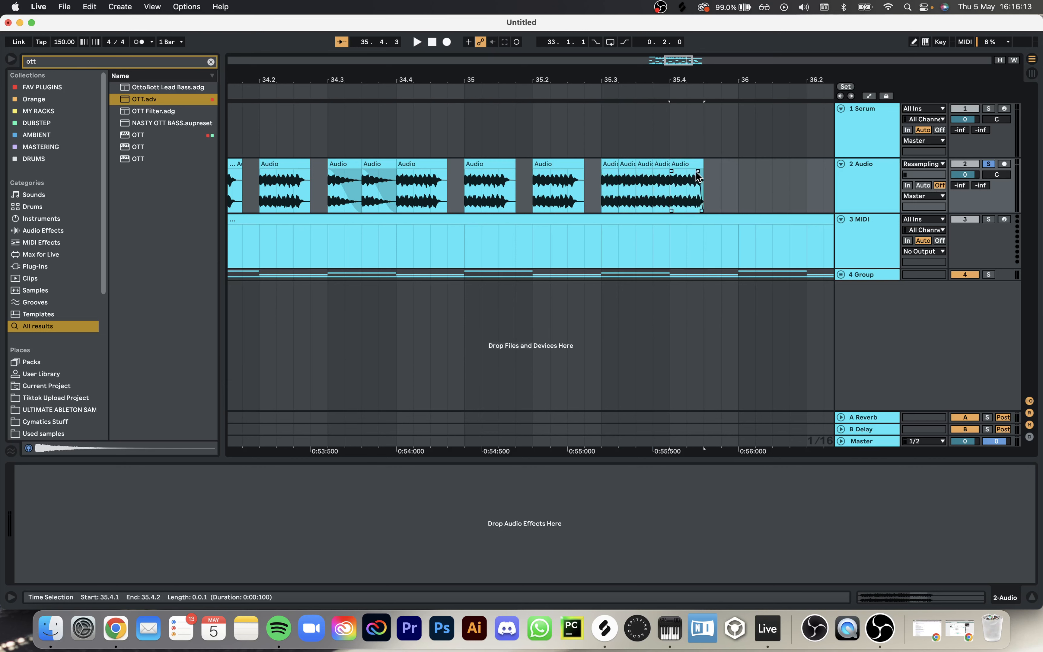
{"action": "key", "text": "super+d"}
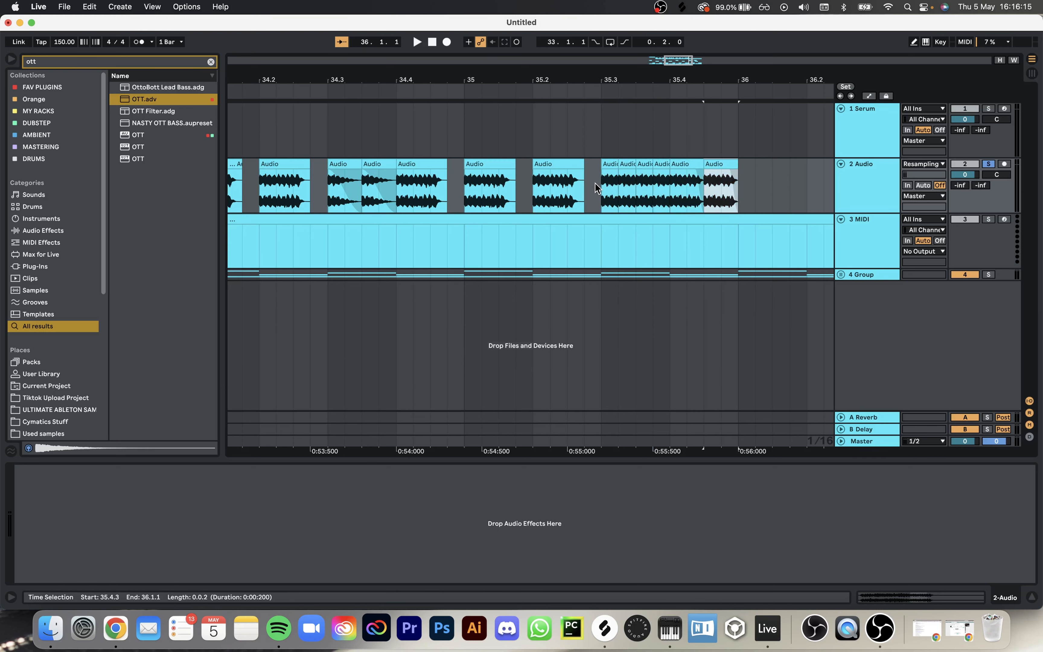
Step: Duplicate the bar of bass clips from 35.1.1 to 36.1.1 into the following bar, ending at 37.1.1
{"action": "scroll", "coordinate": [594, 183], "scroll_direction": "down", "scroll_amount": 5}
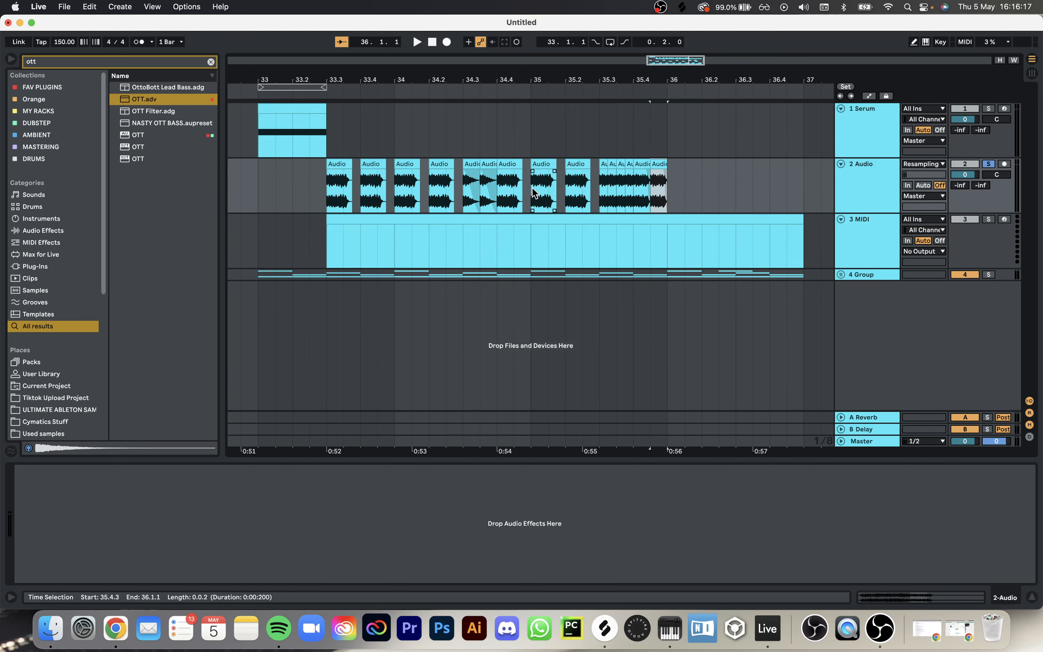
{"action": "left_click", "coordinate": [533, 190], "text": "shift"}
{"action": "key", "text": "super+d"}
Step: Move the bass clip at 36.2.1 one sixteenth earlier to start at 36.1.4
{"action": "left_click", "coordinate": [707, 192]}
{"action": "scroll", "coordinate": [706, 192], "scroll_direction": "up", "scroll_amount": 1}
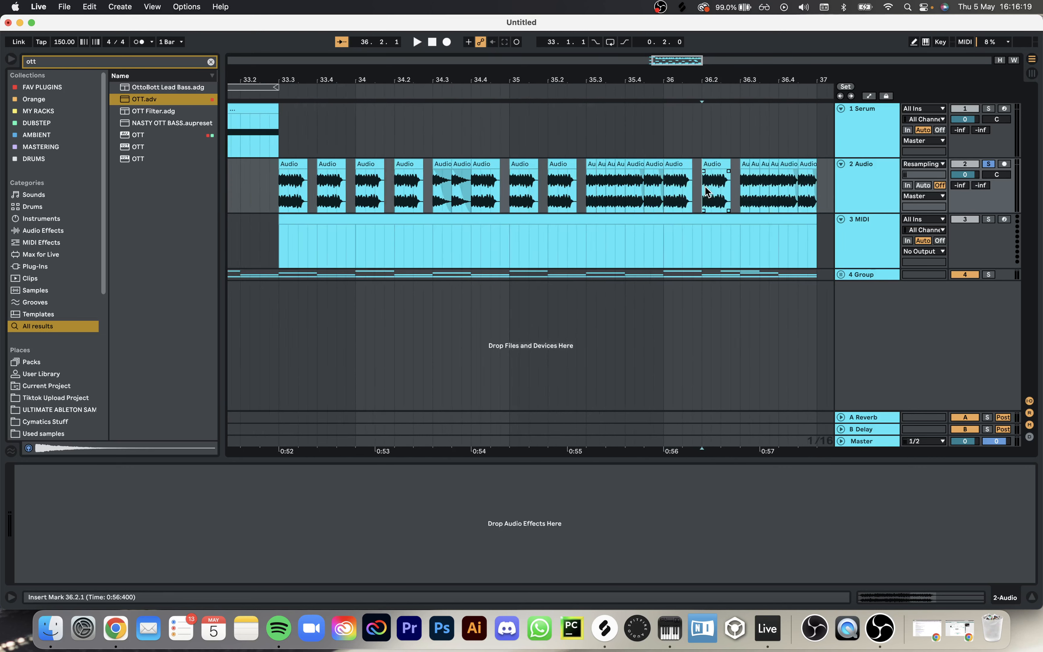
{"action": "scroll", "coordinate": [707, 192], "scroll_direction": "up", "scroll_amount": 5}
{"action": "left_click_drag", "start_coordinate": [721, 166], "coordinate": [702, 166]}
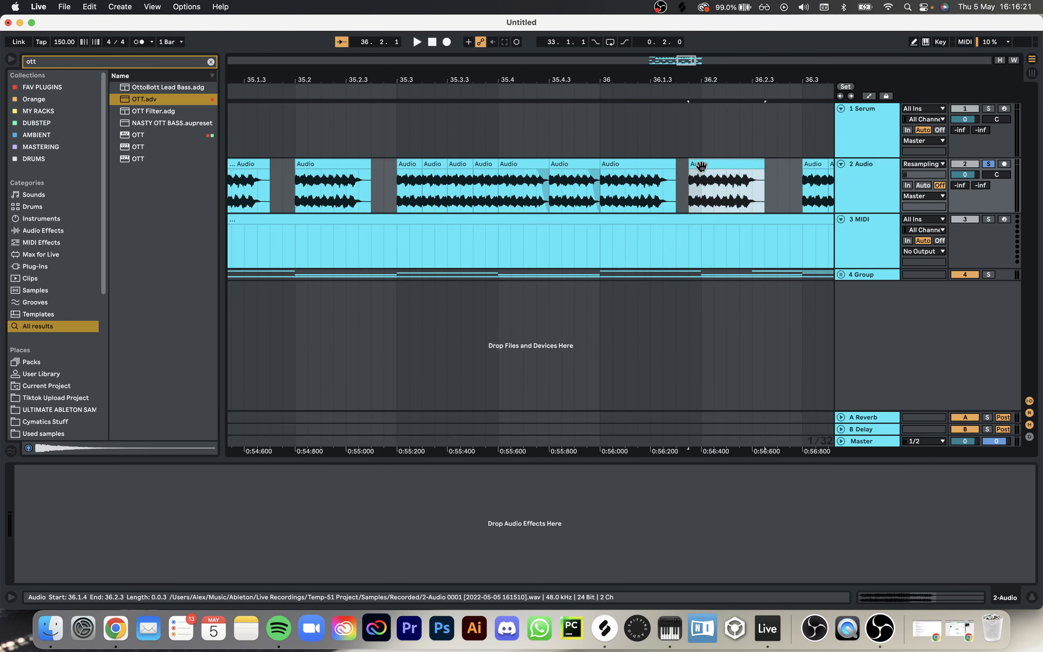
{"action": "scroll", "coordinate": [599, 187], "scroll_direction": "down", "scroll_amount": 4}
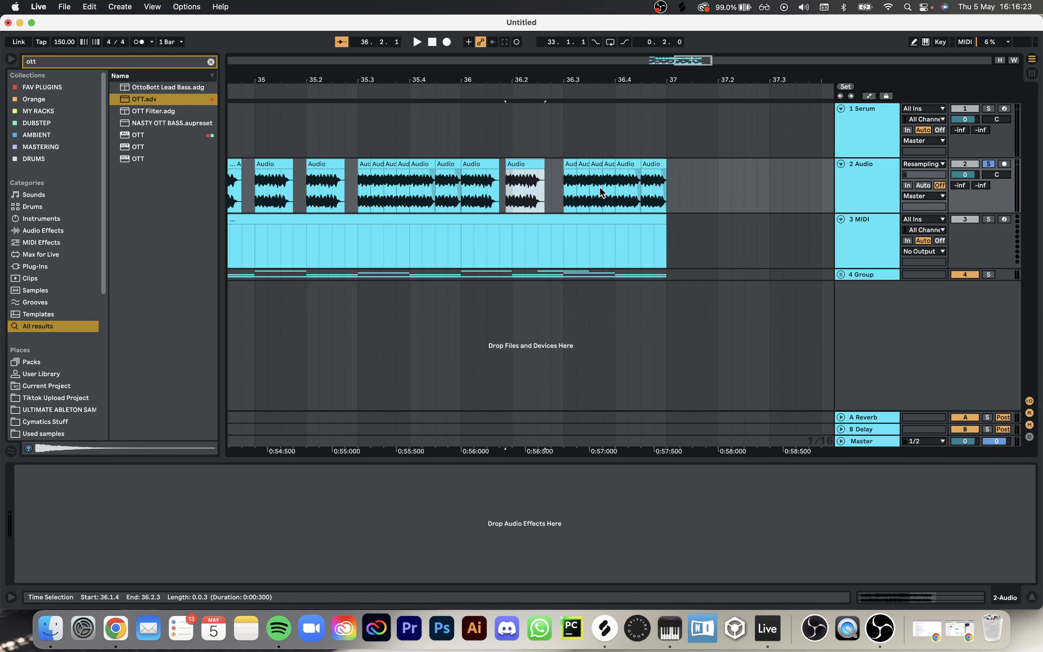
Step: Switch to a 1/8T grid, lengthen the clip at 36.3.1 to one triplet division and duplicate it up to 37.1.1
{"action": "key", "text": "super+3"}
{"action": "key", "text": "super+2"}
{"action": "left_click", "coordinate": [572, 161]}
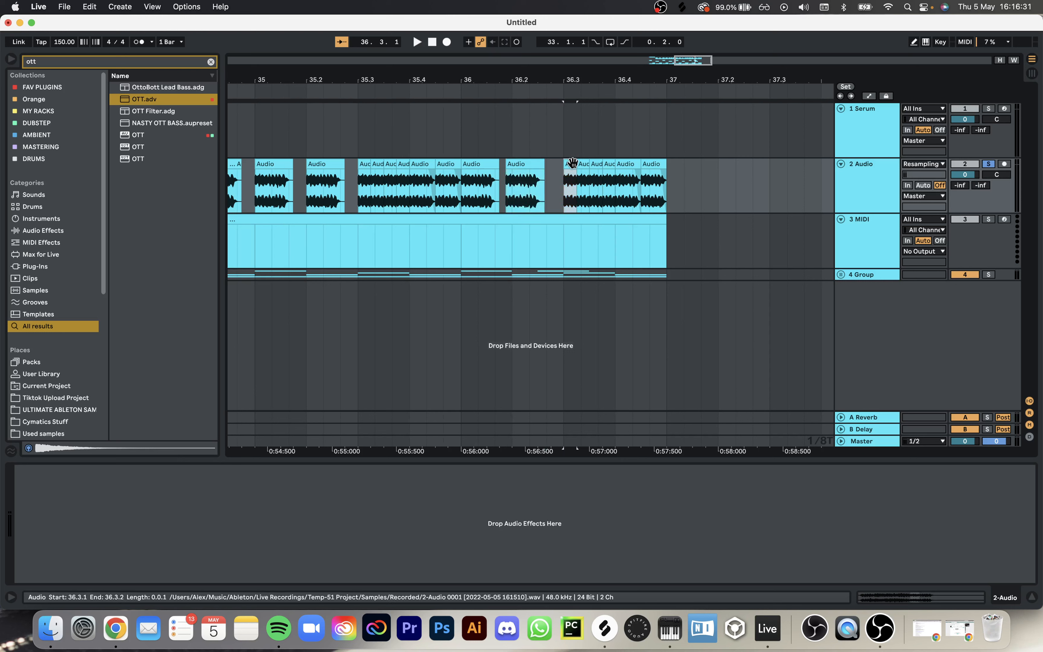
{"action": "left_click_drag", "start_coordinate": [573, 163], "coordinate": [583, 163]}
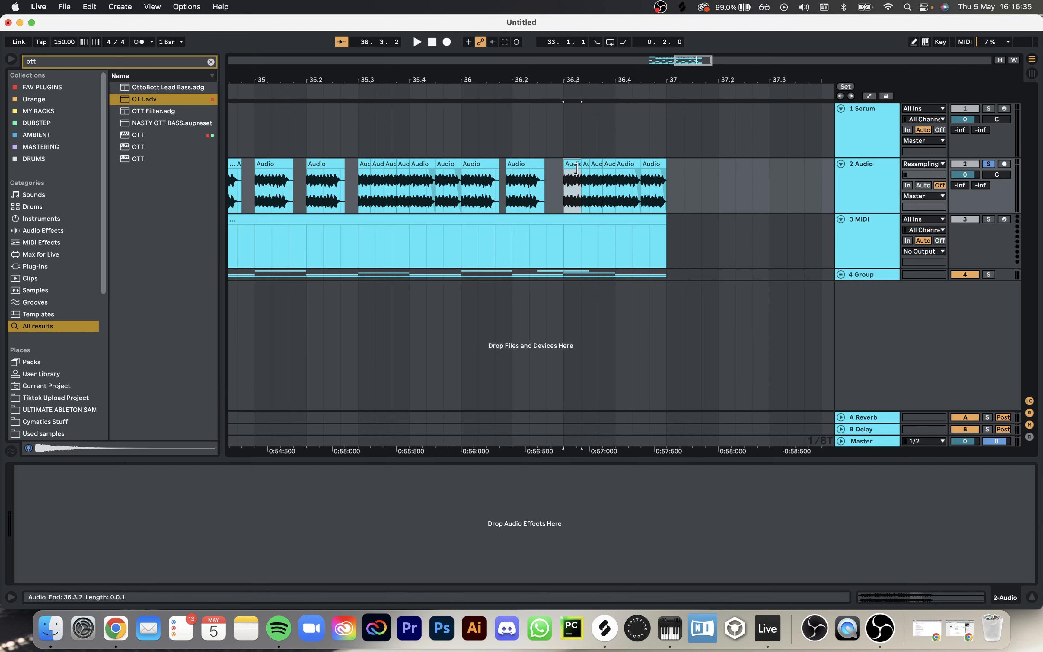
{"action": "key", "text": "super+d"}
{"action": "key", "text": "super+d"}
{"action": "key", "text": "super+d"}
{"action": "key", "text": "super+d"}
{"action": "key", "text": "super+d"}
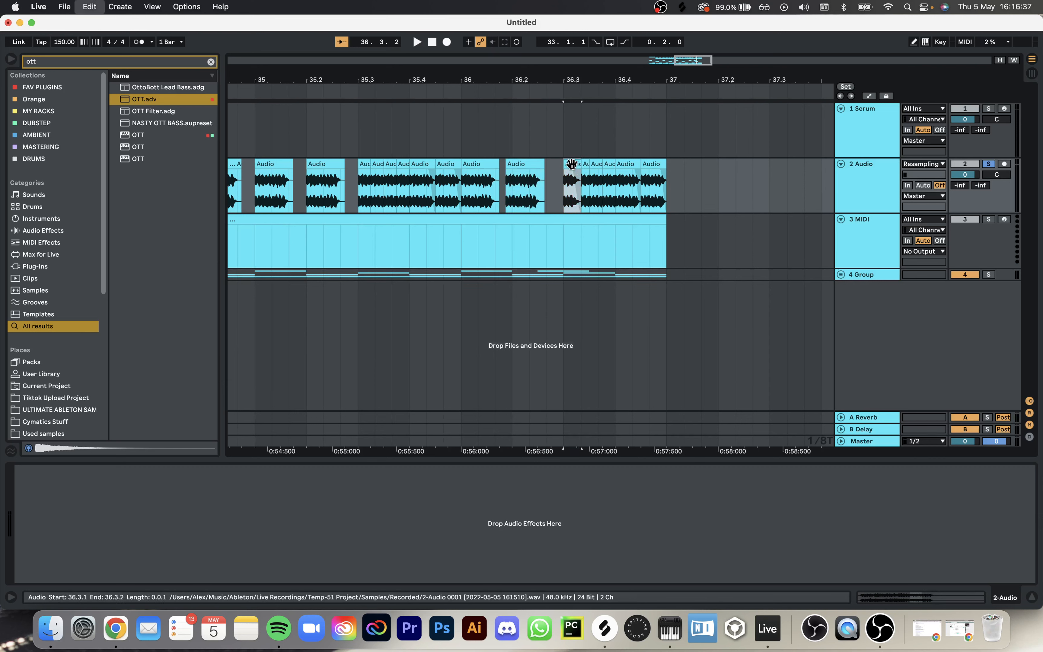
Step: Audition the triplet bass clips from 36.3.1 and consolidate them into one clip ending at 37.1.1
{"action": "left_click", "coordinate": [571, 155]}
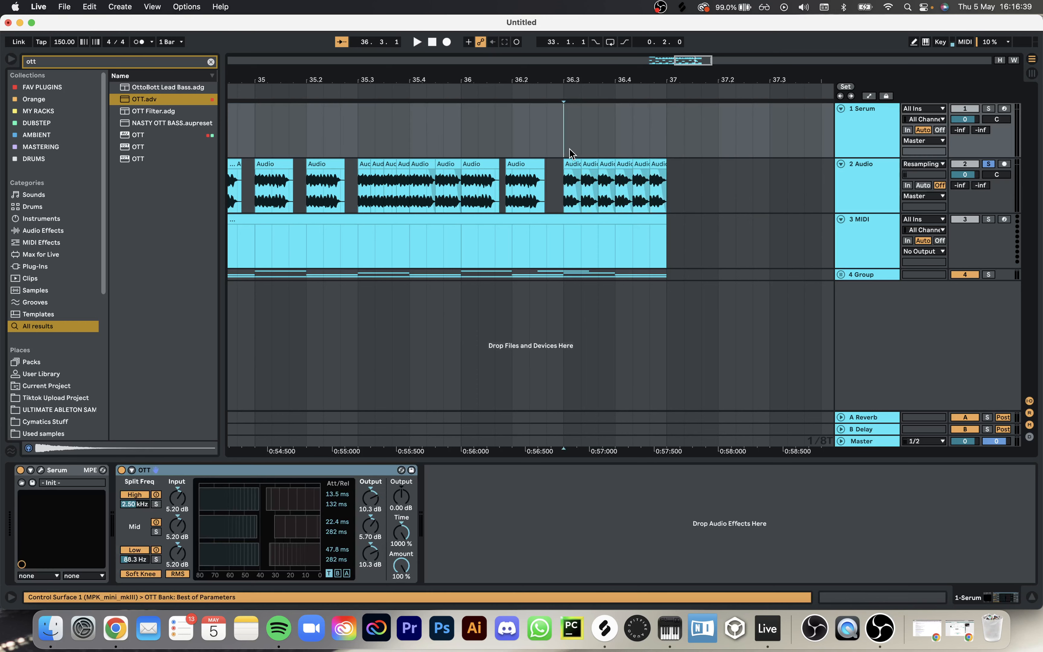
{"action": "key", "text": "space"}
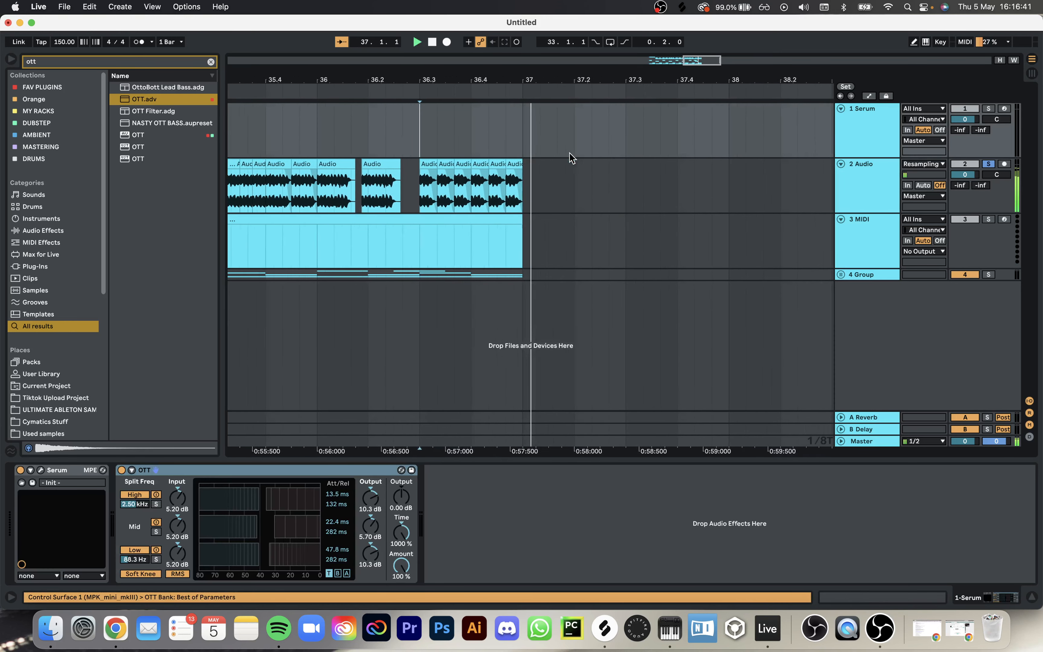
{"action": "key", "text": "space"}
{"action": "key", "text": "space"}
{"action": "left_click", "coordinate": [467, 165]}
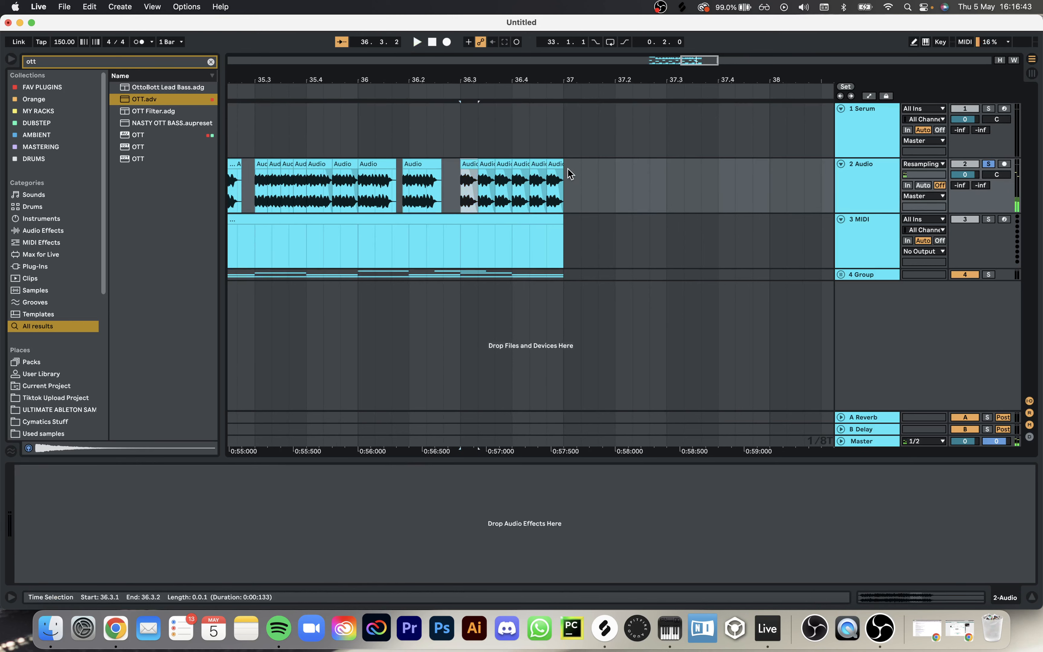
{"action": "left_click", "coordinate": [554, 166], "text": "shift"}
{"action": "key", "text": "super+j"}
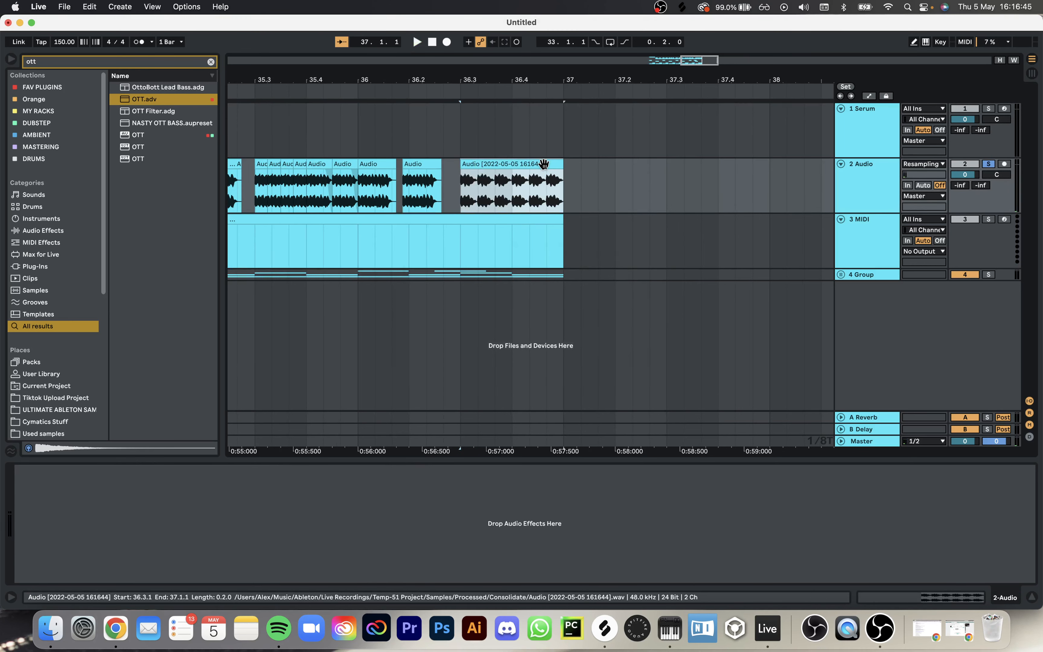
Step: Reset the consolidated bass clip's gain to 0.00 dB and play it back
{"action": "double_click", "coordinate": [545, 164]}
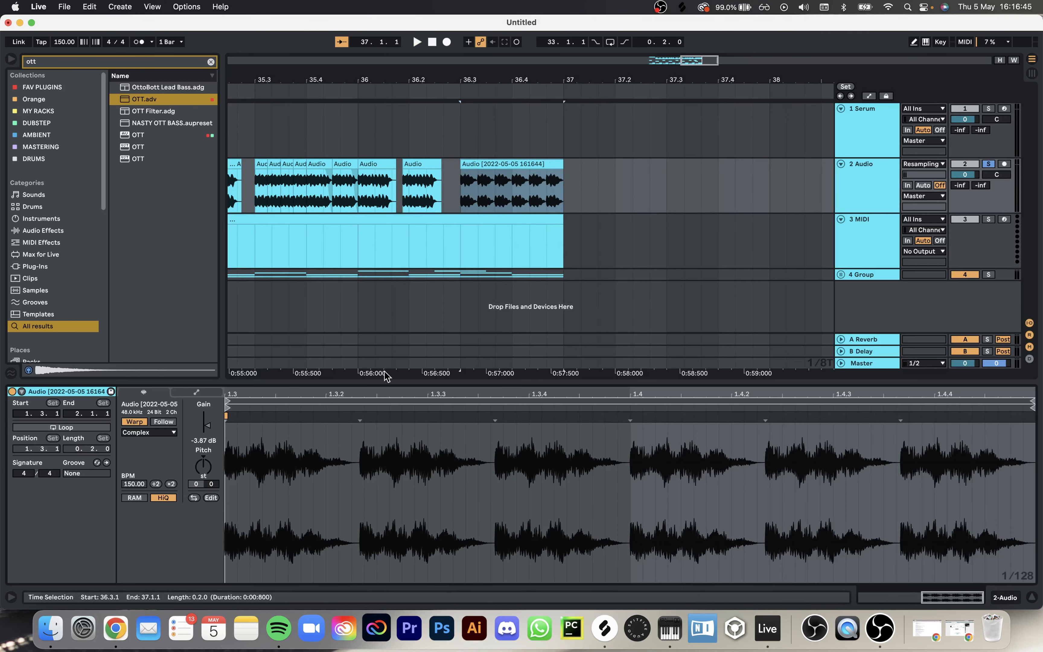
{"action": "double_click", "coordinate": [207, 428]}
{"action": "key", "text": "space"}
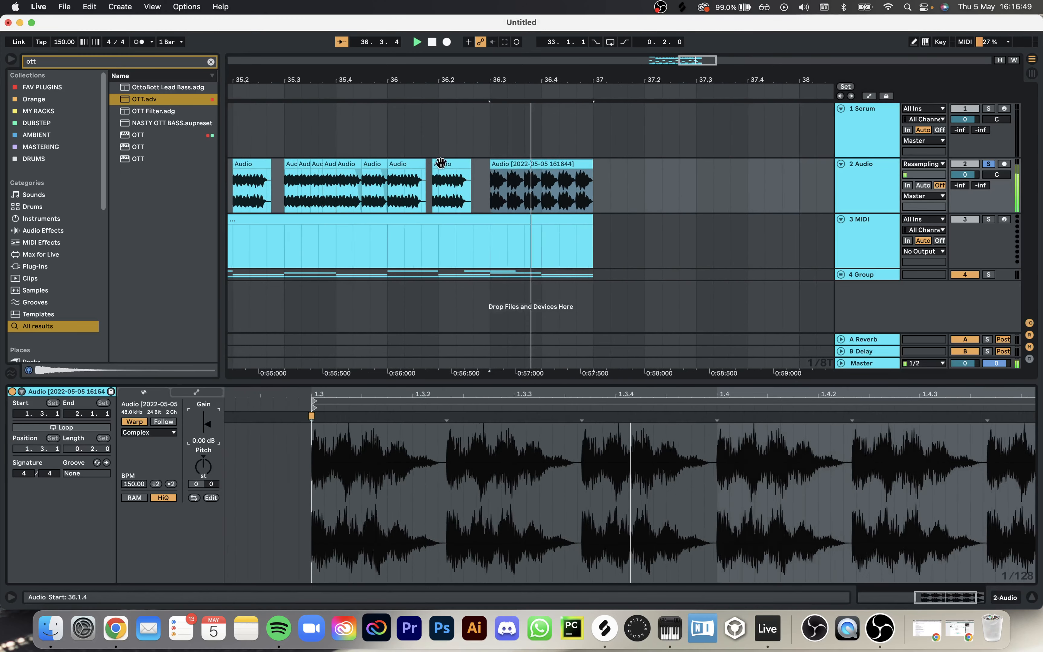
{"action": "key", "text": "space"}
Step: Select all the bass clips from 33.3.1 to 36.2.3 and set their gain to 0.00 dB
{"action": "left_click", "coordinate": [436, 164]}
{"action": "scroll", "coordinate": [436, 165], "scroll_direction": "down", "scroll_amount": 5}
{"action": "scroll", "coordinate": [317, 179], "scroll_direction": "down", "scroll_amount": 3}
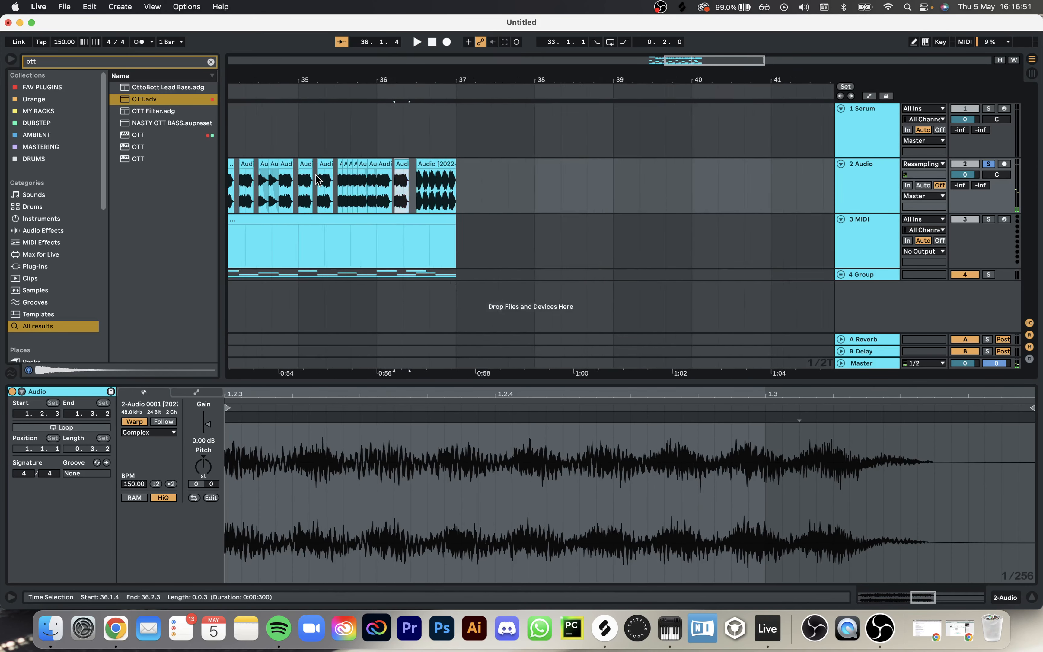
{"action": "scroll", "coordinate": [318, 179], "scroll_direction": "down", "scroll_amount": 2}
{"action": "scroll", "coordinate": [317, 178], "scroll_direction": "left", "scroll_amount": 5}
{"action": "left_click", "coordinate": [414, 179], "text": "shift"}
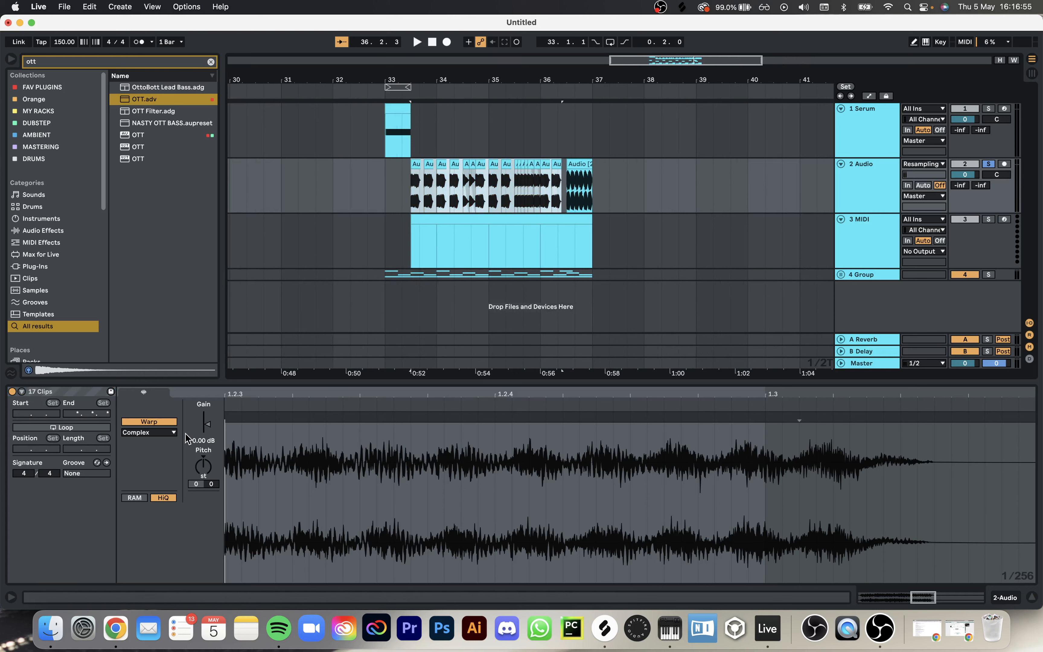
{"action": "left_click", "coordinate": [207, 423]}
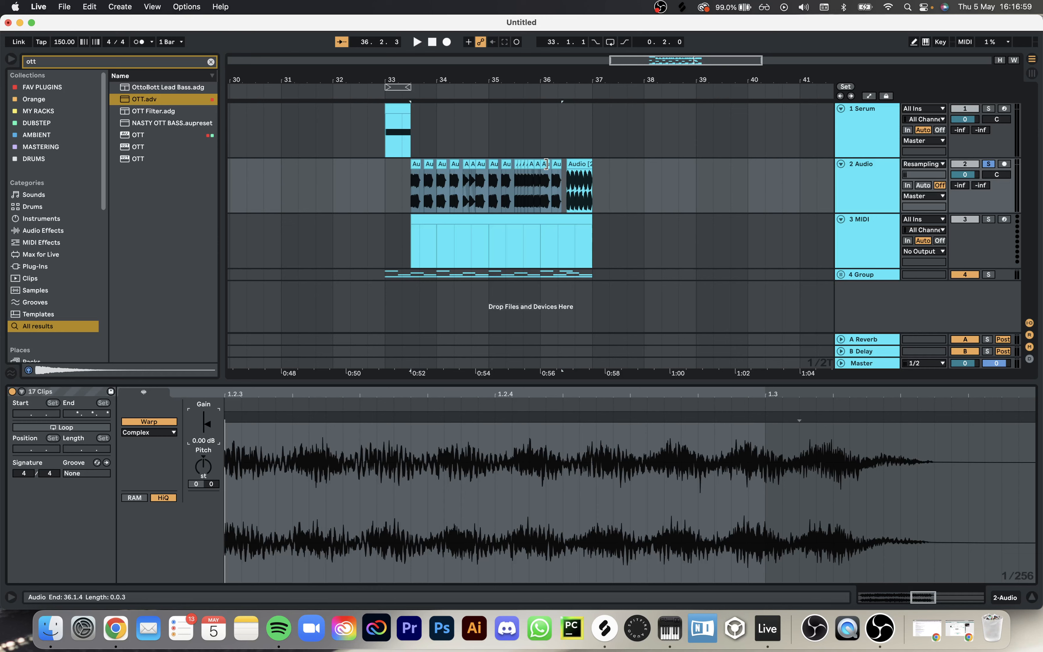
Step: Play the consolidated clip and the earlier bass clips to compare their levels
{"action": "left_click", "coordinate": [580, 167]}
{"action": "key", "text": "space"}
{"action": "left_click", "coordinate": [453, 194]}
{"action": "key", "text": "space"}
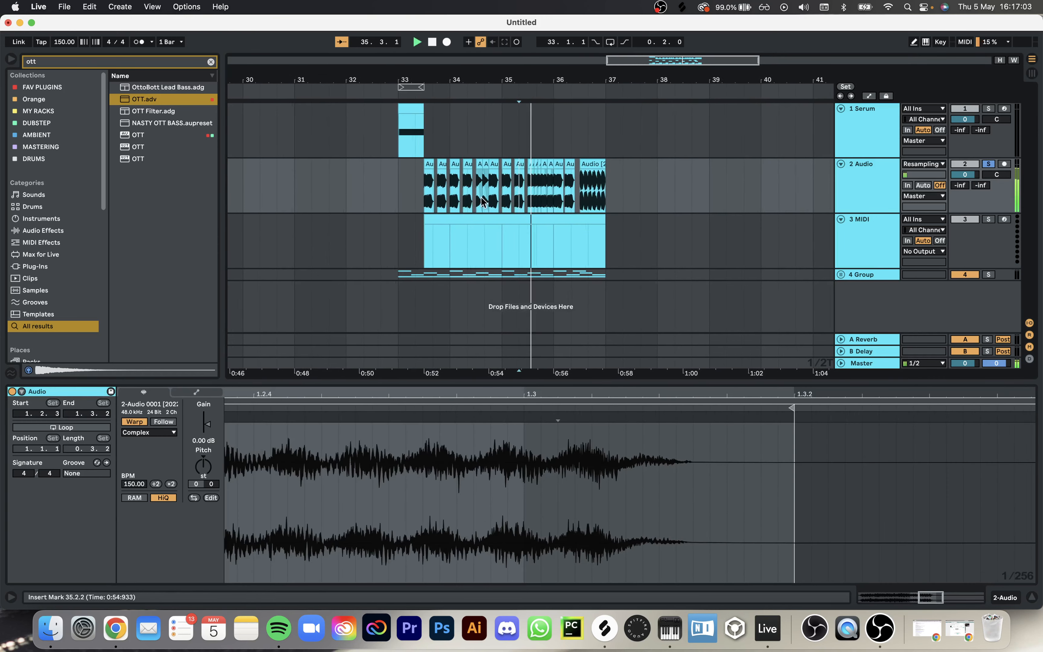
{"action": "key", "text": "space"}
Step: Set the consolidated bass clip's gain to -3.87 dB and audition it from 36.3.1
{"action": "left_click", "coordinate": [579, 186]}
{"action": "key", "text": "space"}
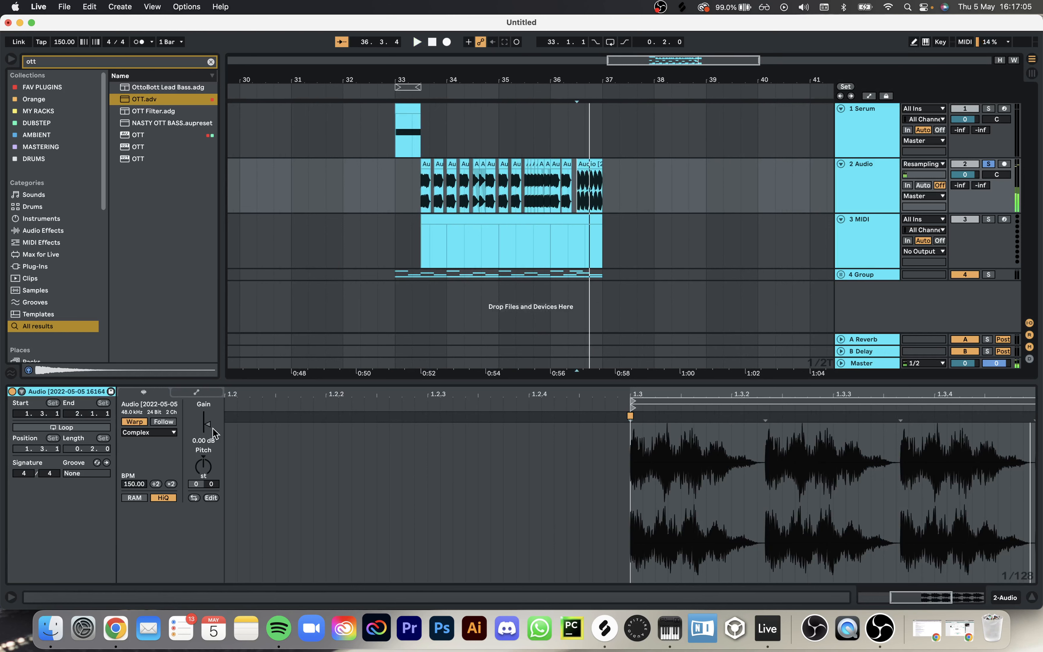
{"action": "scroll", "coordinate": [207, 431], "scroll_direction": "down", "scroll_amount": 3}
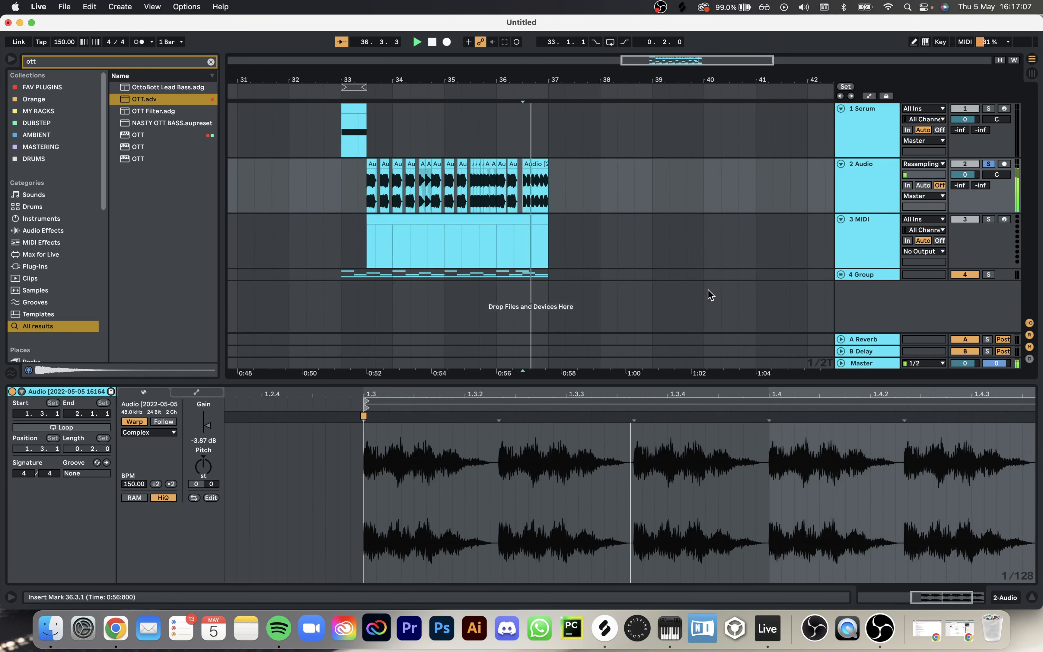
{"action": "left_click", "coordinate": [482, 191]}
{"action": "left_click", "coordinate": [513, 189]}
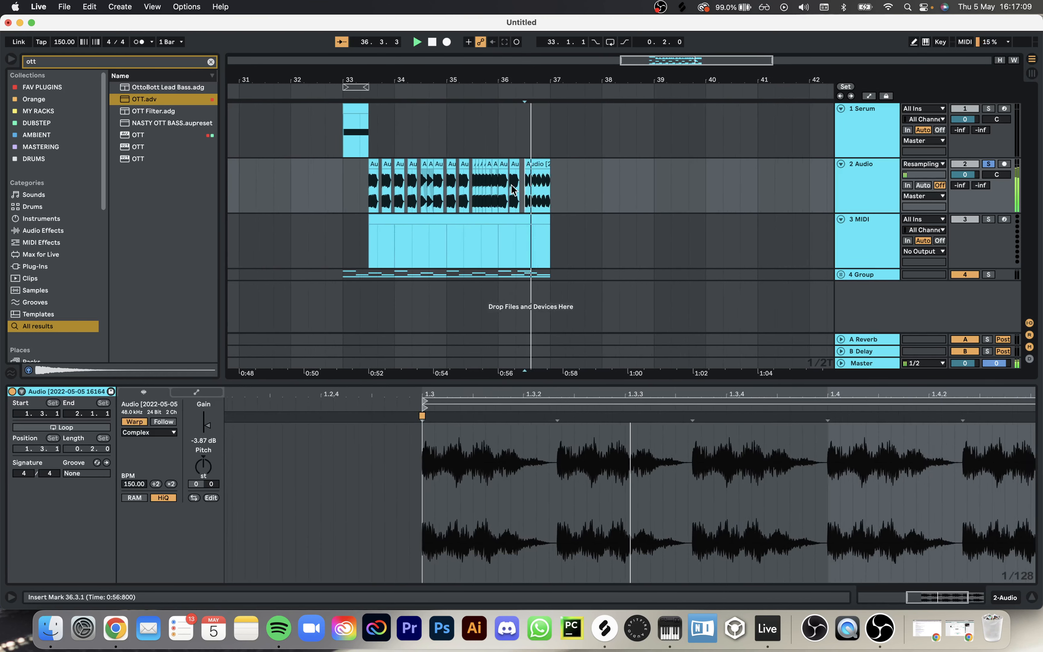
Step: Show the consolidated bass clip's Transposition envelope
{"action": "left_click", "coordinate": [197, 392]}
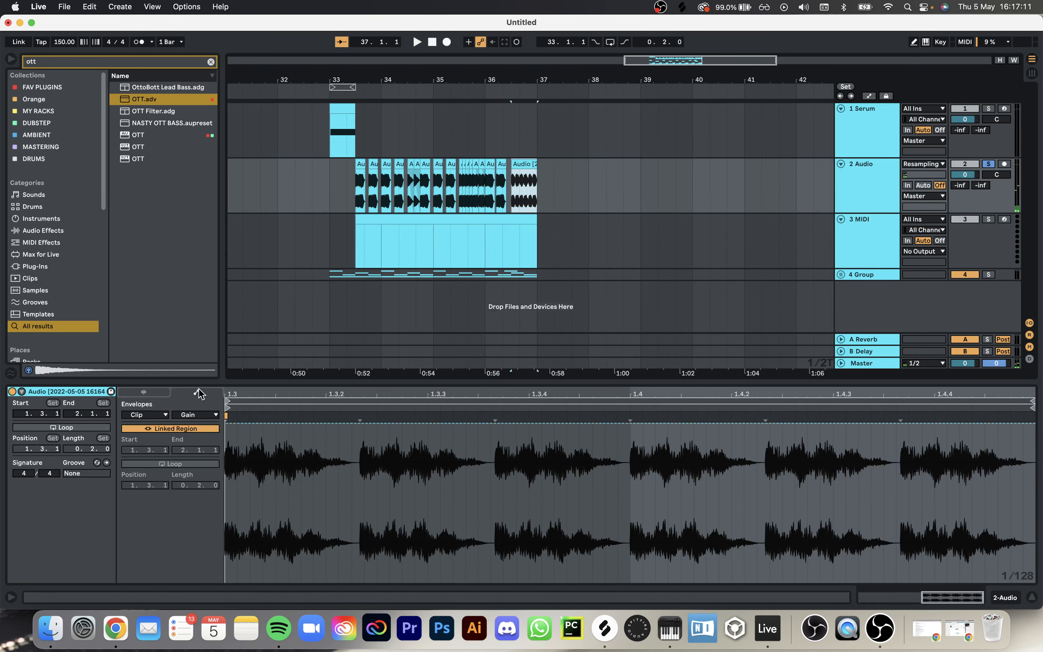
{"action": "left_click", "coordinate": [192, 414]}
{"action": "left_click", "coordinate": [199, 432]}
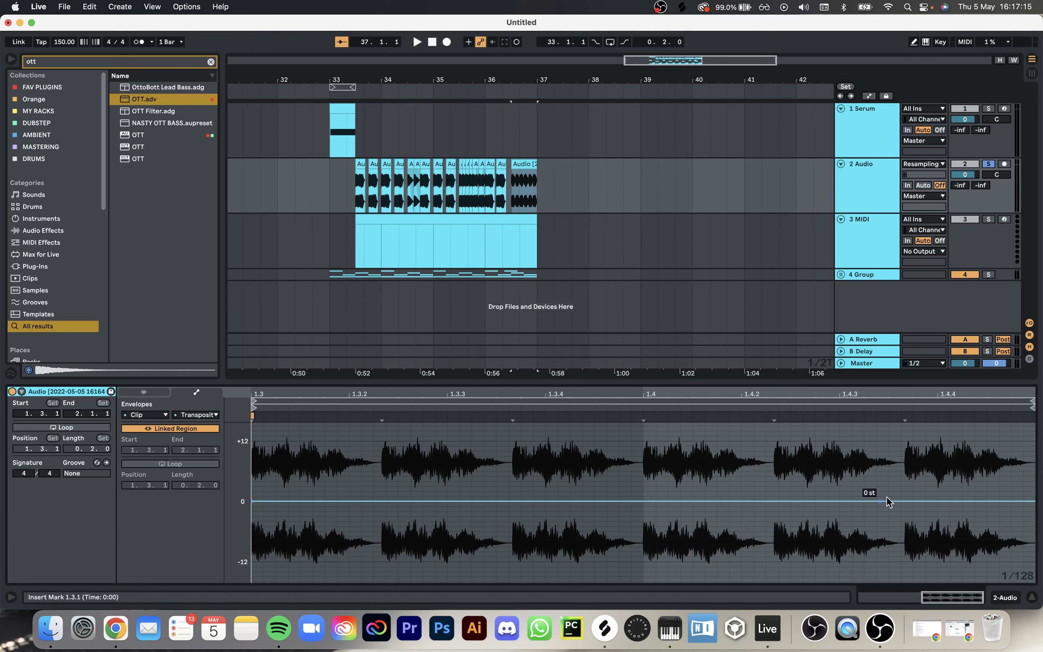
Step: Draw a transposition ramp rising from 0 to +6 st at the end of the consolidated clip, and audition it
{"action": "left_click", "coordinate": [905, 500]}
{"action": "left_click_drag", "start_coordinate": [905, 500], "coordinate": [902, 474]}
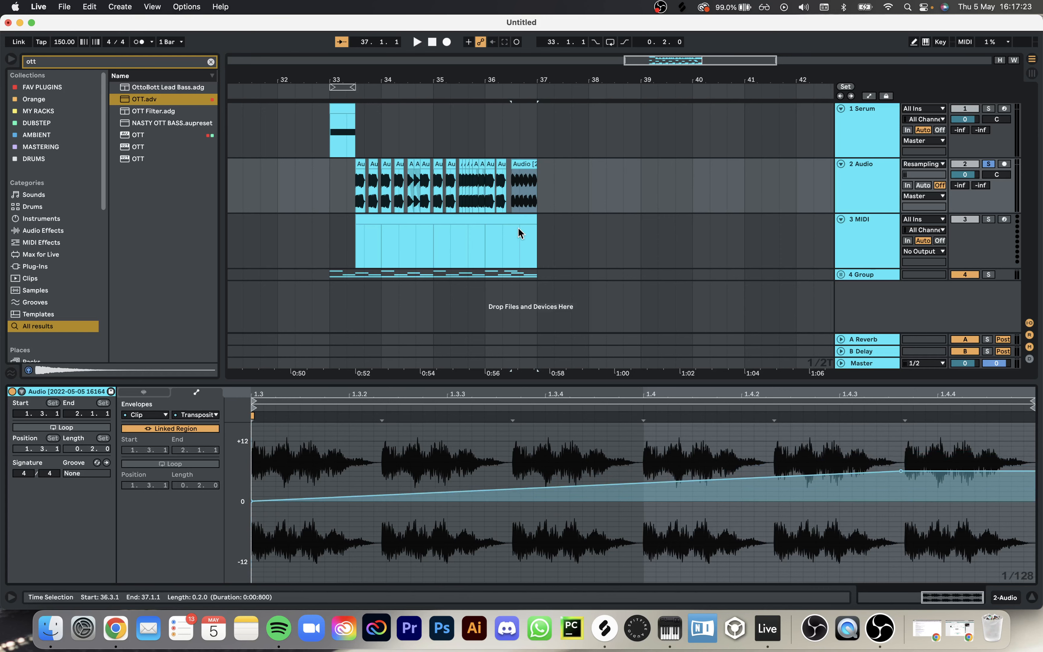
{"action": "key", "text": "space"}
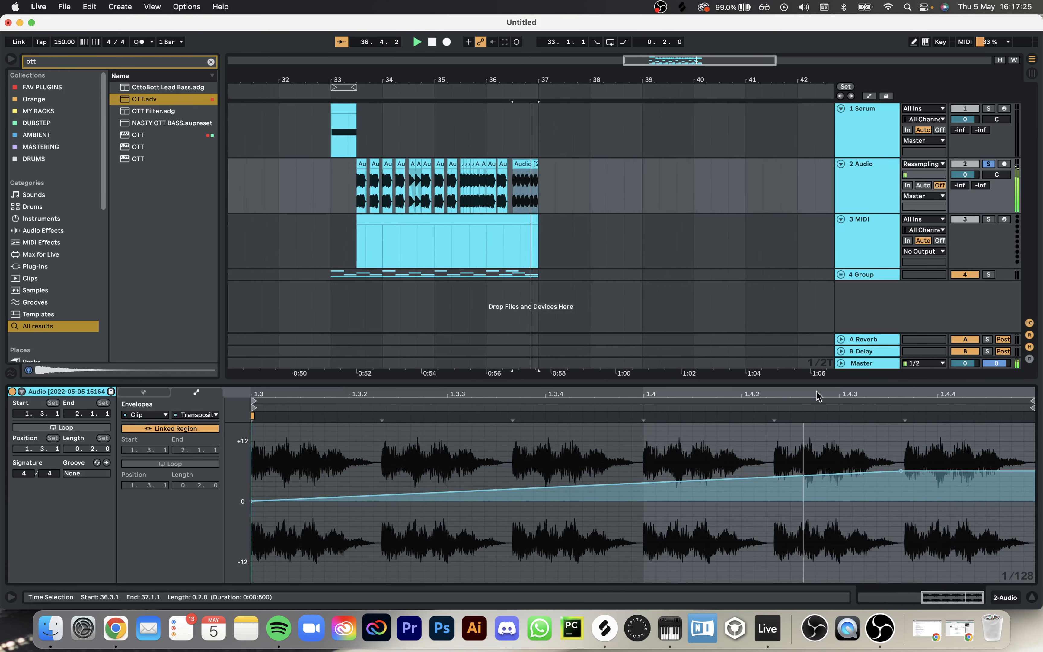
{"action": "key", "text": "space"}
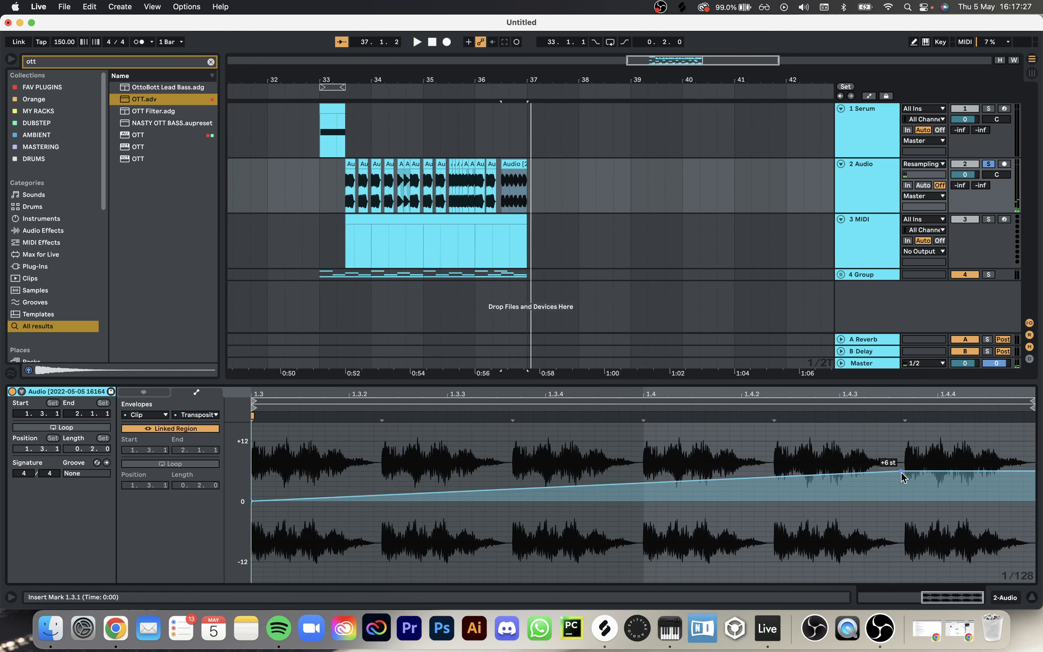
{"action": "scroll", "coordinate": [903, 476], "scroll_direction": "right", "scroll_amount": 3}
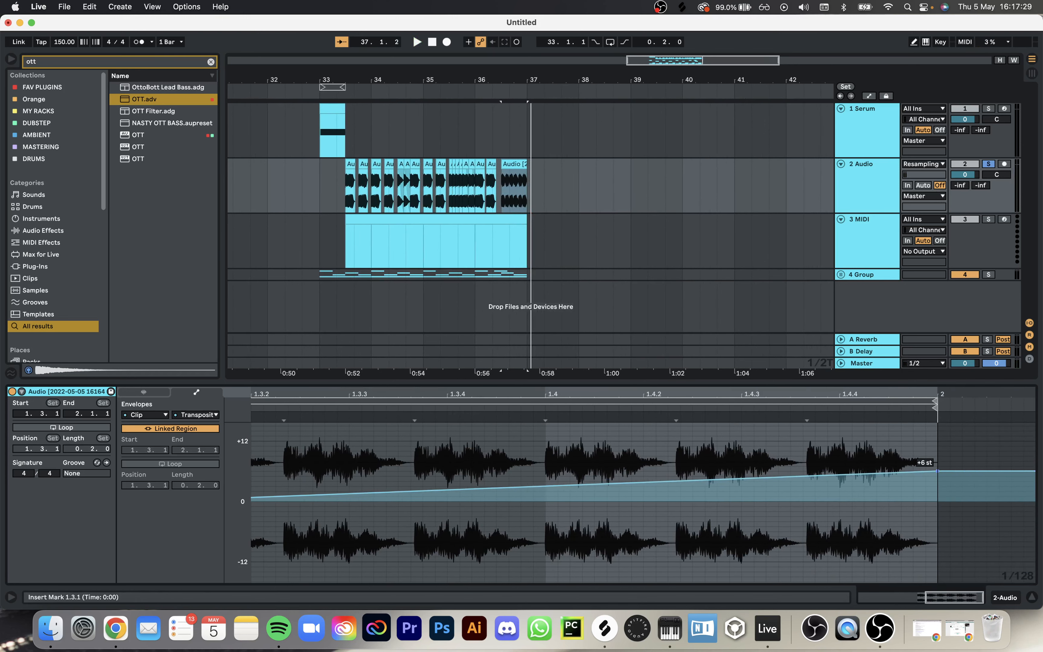
Step: Play back the last audio clip to hear its rising transposition envelope
{"action": "key", "text": "space"}
{"action": "key", "text": "space"}
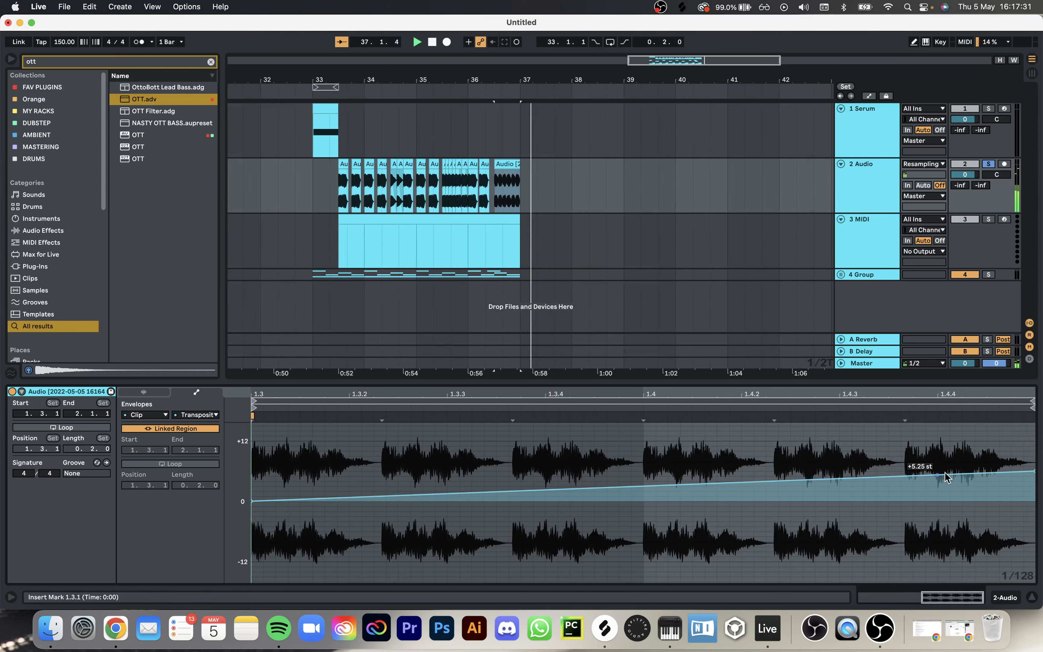
{"action": "key", "text": "space"}
{"action": "key", "text": "space"}
{"action": "scroll", "coordinate": [734, 468], "scroll_direction": "down", "scroll_amount": 3}
{"action": "scroll", "coordinate": [492, 247], "scroll_direction": "left", "scroll_amount": 2}
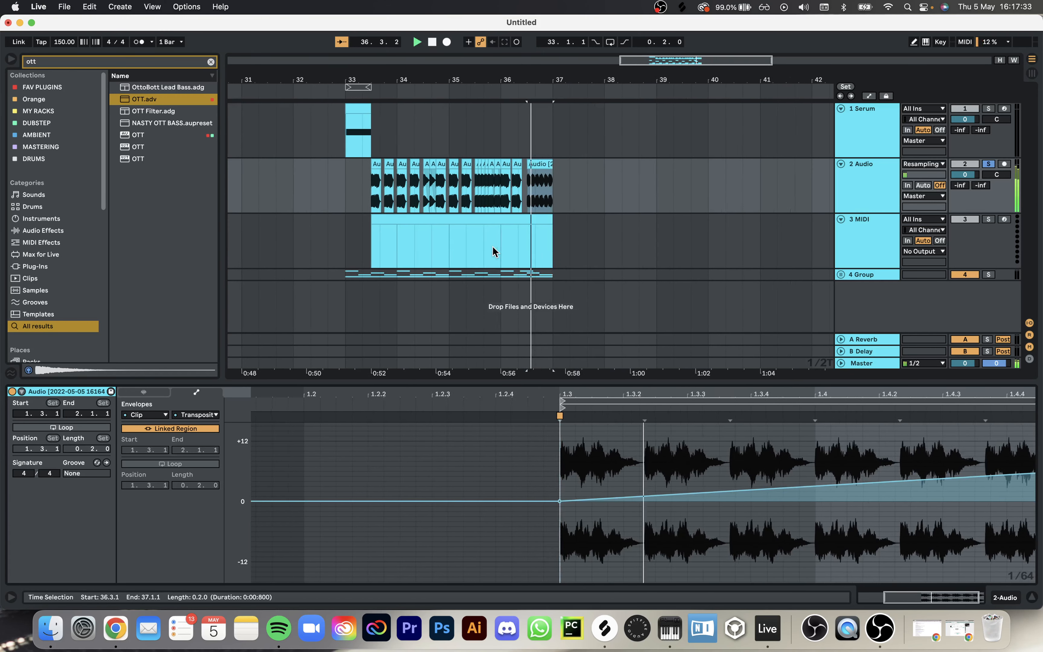
Step: Turn off solo on the audio track and play the full arrangement from bar 33
{"action": "left_click", "coordinate": [335, 179]}
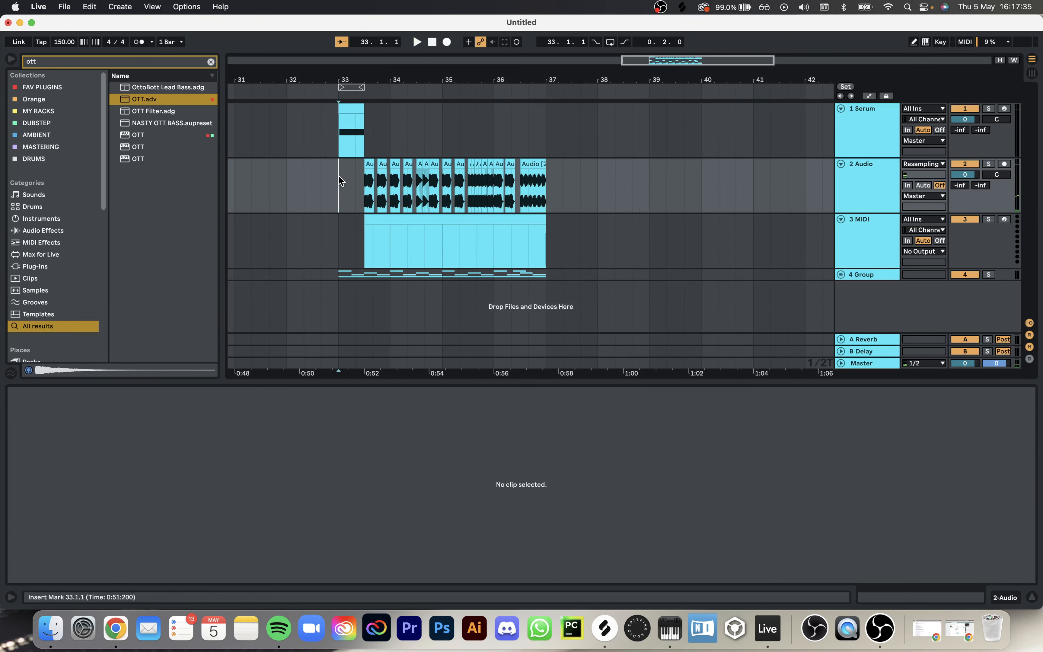
{"action": "scroll", "coordinate": [338, 177], "scroll_direction": "down", "scroll_amount": 1}
{"action": "key", "text": "h"}
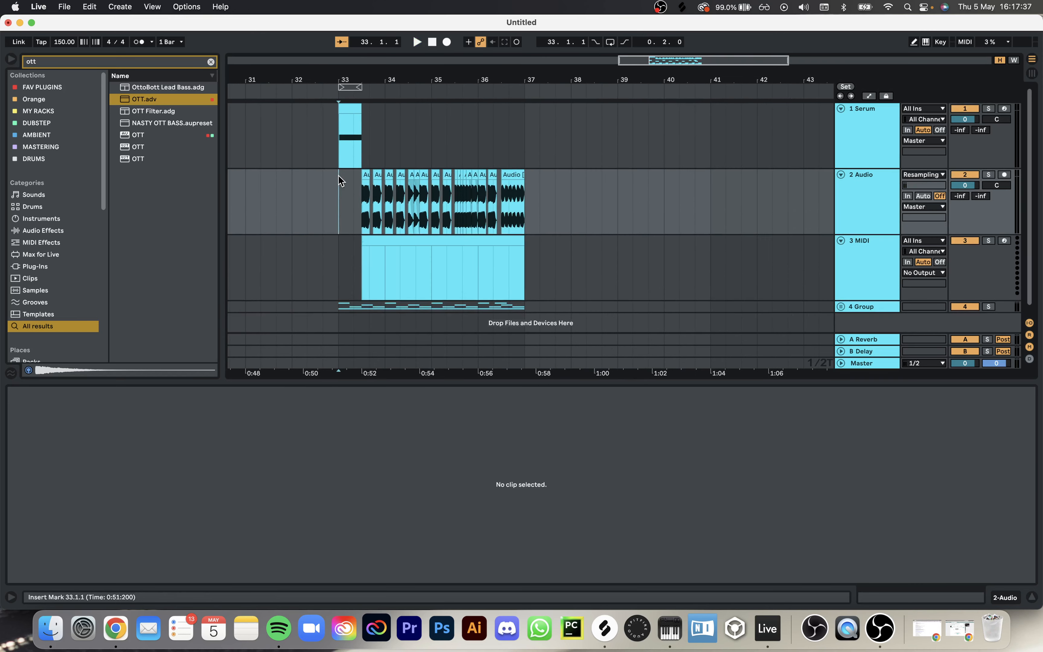
{"action": "key", "text": "space"}
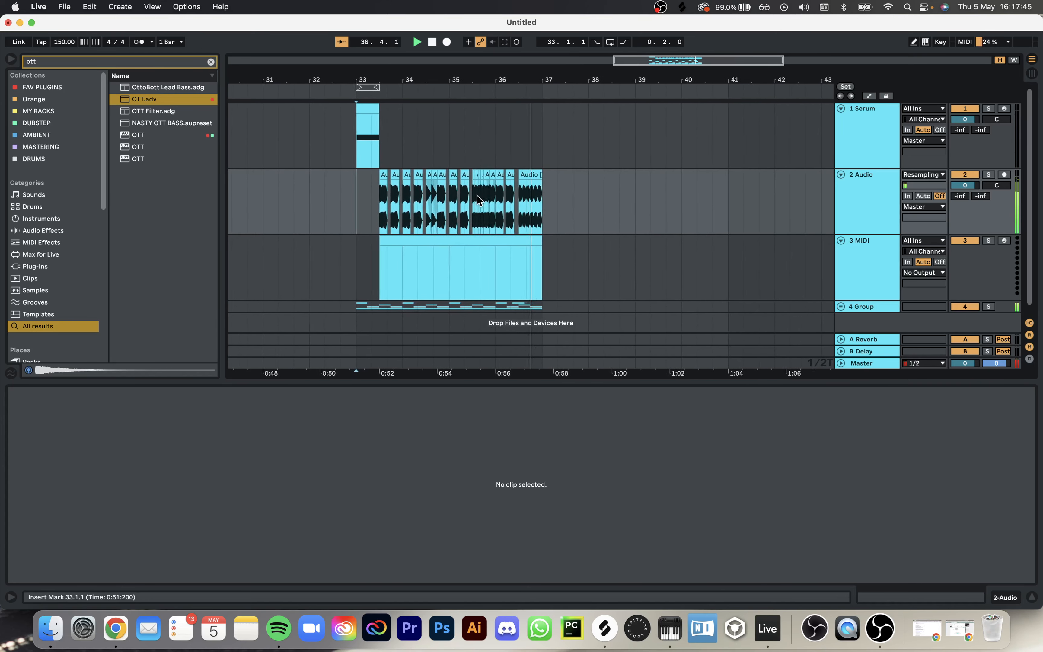
Step: Move the short audio clip just before the final clip so that it starts at 36.2.1
{"action": "scroll", "coordinate": [478, 197], "scroll_direction": "up", "scroll_amount": 5}
{"action": "key", "text": "space"}
{"action": "left_click", "coordinate": [341, 205]}
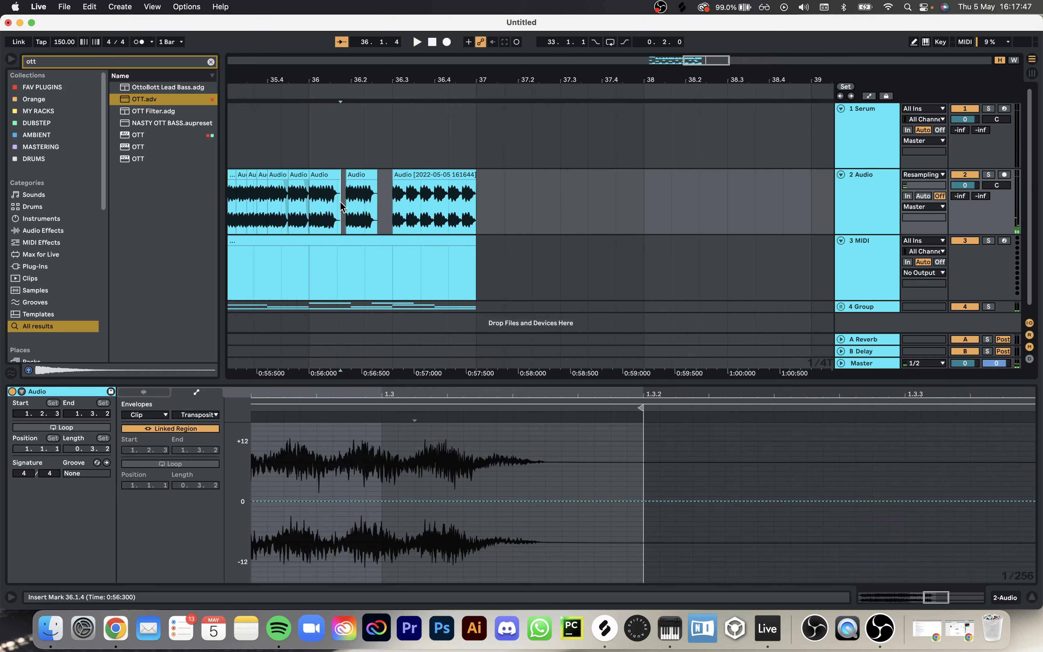
{"action": "scroll", "coordinate": [342, 205], "scroll_direction": "up", "scroll_amount": 5}
{"action": "left_click", "coordinate": [388, 174]}
{"action": "left_click_drag", "start_coordinate": [388, 174], "coordinate": [402, 174]}
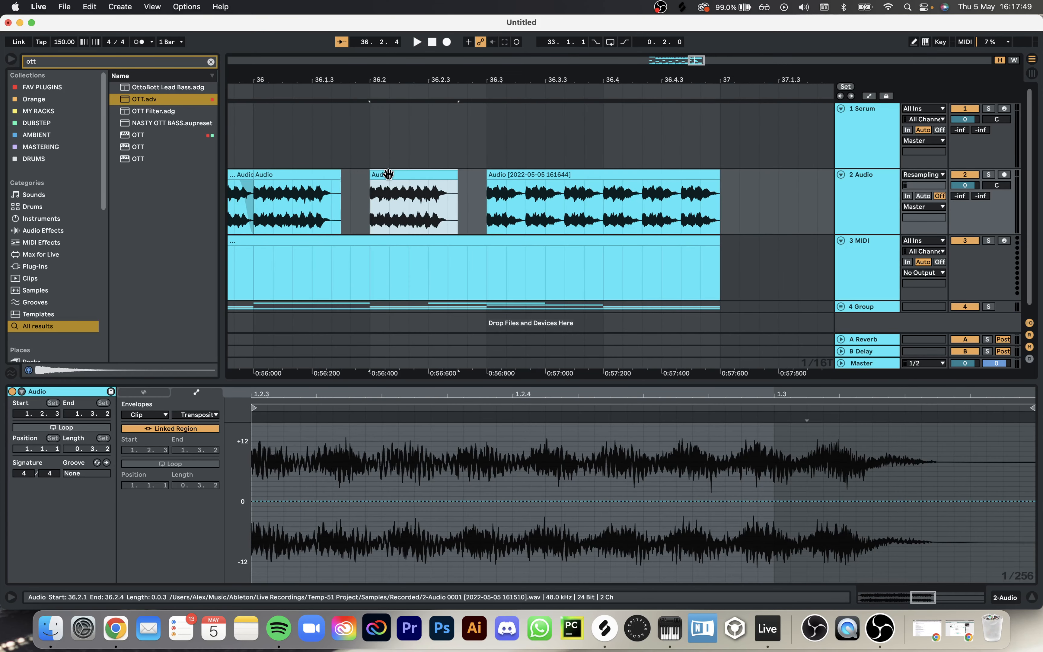
{"action": "scroll", "coordinate": [398, 167], "scroll_direction": "down", "scroll_amount": 4}
{"action": "scroll", "coordinate": [397, 166], "scroll_direction": "down", "scroll_amount": 2}
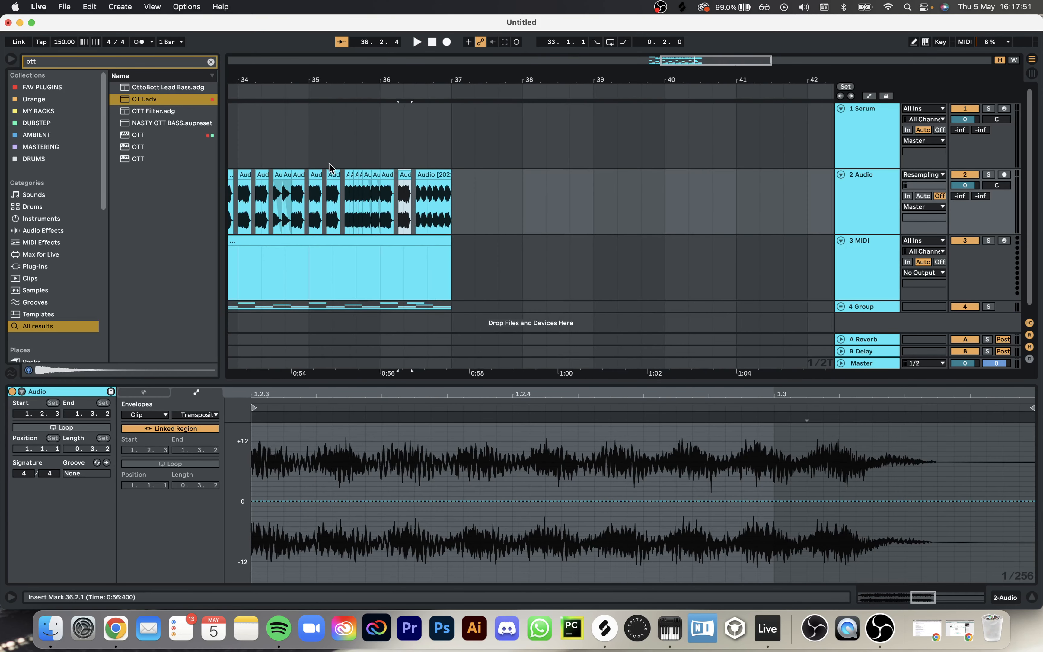
Step: Play the corrected arrangement again from 33.1.1
{"action": "scroll", "coordinate": [273, 161], "scroll_direction": "down", "scroll_amount": 6}
{"action": "left_click", "coordinate": [324, 151]}
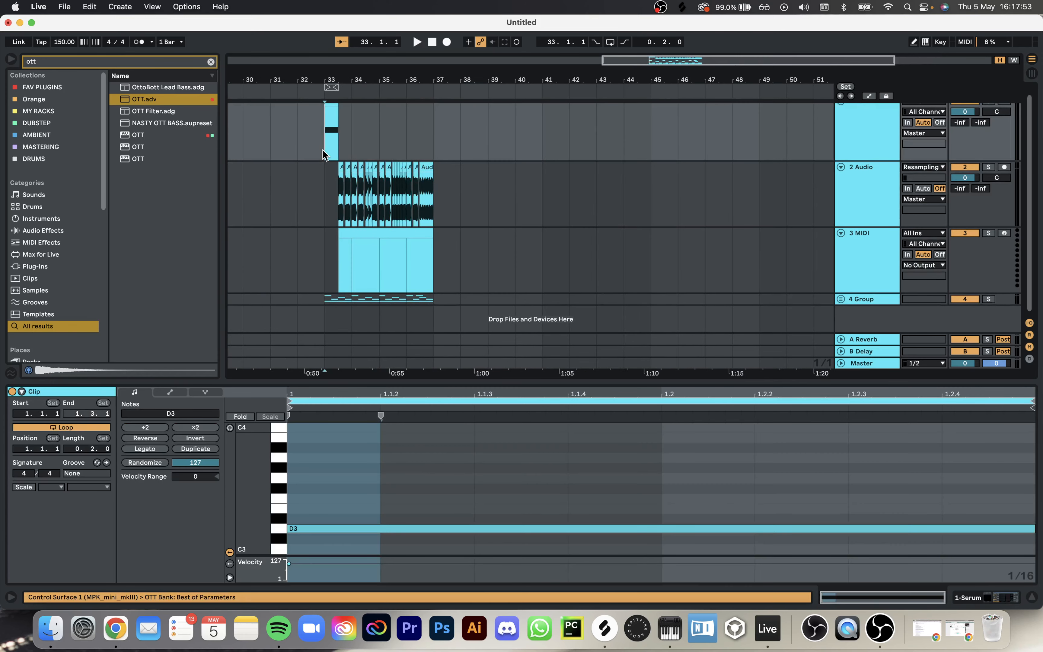
{"action": "key", "text": "space"}
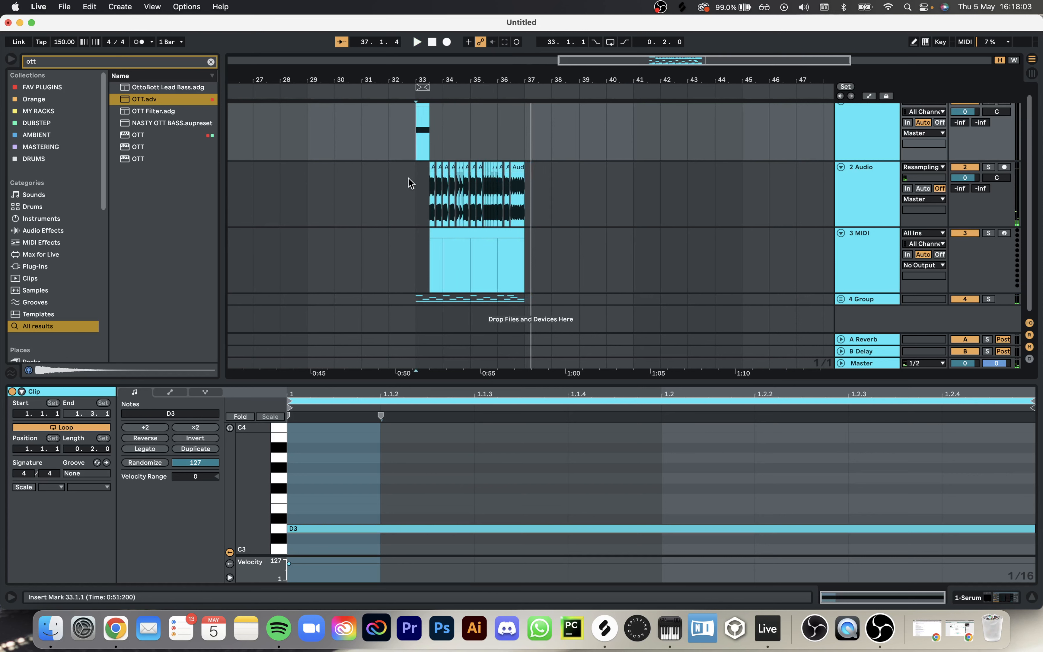
Step: Select all 18 clips on the audio track and consolidate them into one clip
{"action": "left_click", "coordinate": [447, 240]}
{"action": "left_click", "coordinate": [517, 166]}
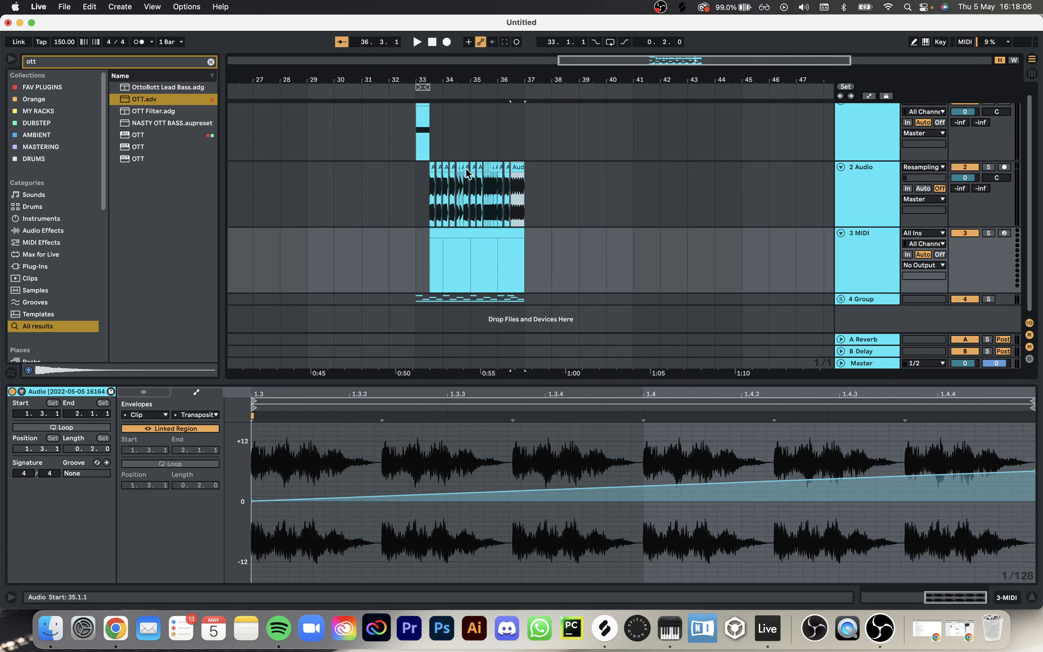
{"action": "left_click", "coordinate": [433, 167], "text": "shift"}
{"action": "scroll", "coordinate": [444, 215], "scroll_direction": "up", "scroll_amount": 5}
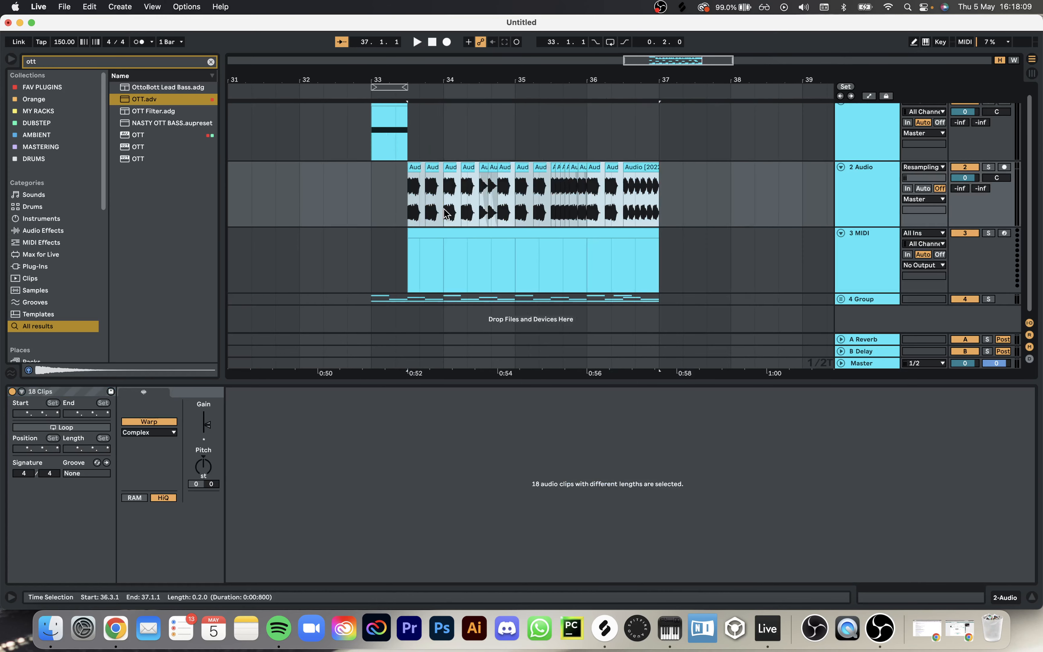
{"action": "scroll", "coordinate": [444, 214], "scroll_direction": "right", "scroll_amount": 3}
{"action": "scroll", "coordinate": [444, 215], "scroll_direction": "up", "scroll_amount": 1}
{"action": "scroll", "coordinate": [444, 214], "scroll_direction": "up", "scroll_amount": 1}
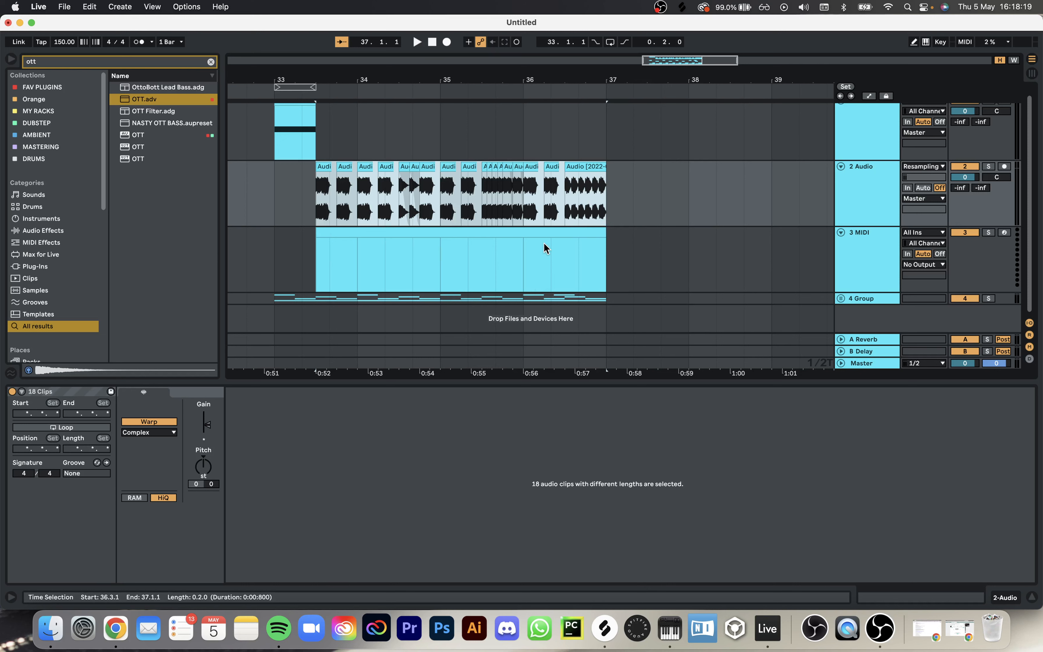
{"action": "key", "text": "super+j"}
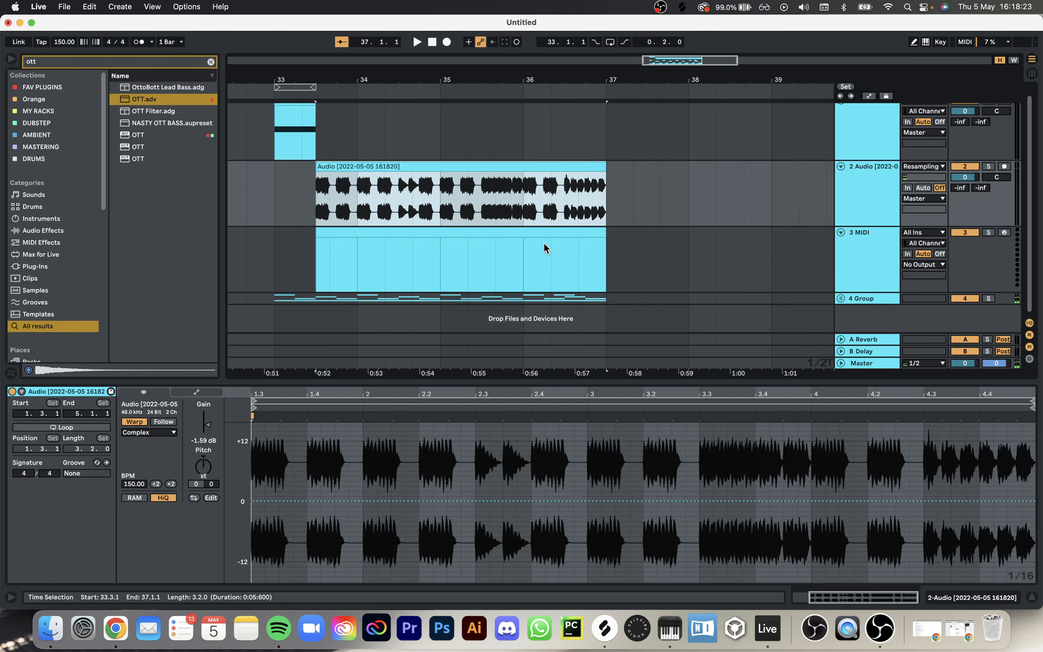
Step: Undo the consolidation and paste the consolidated copy on the audio track at 37.3.3
{"action": "key", "text": "super+z"}
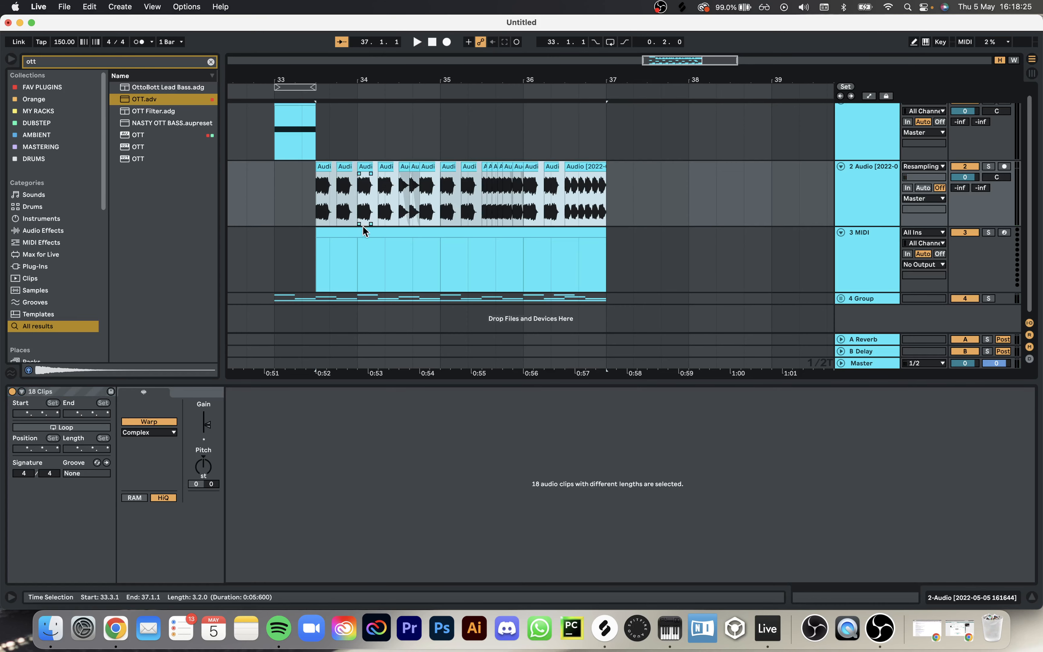
{"action": "left_click", "coordinate": [659, 210]}
{"action": "key", "text": "super+v"}
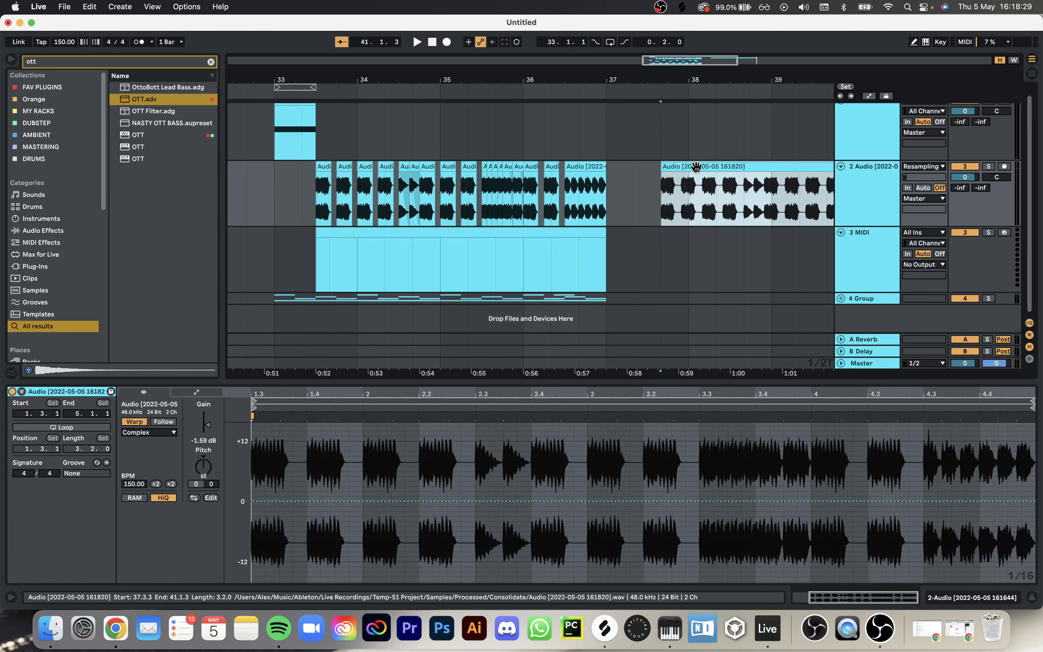
Step: Move the consolidated audio onto the MIDI track at 33.3.1, converting it to MIDI as Drums
{"action": "left_click_drag", "start_coordinate": [699, 166], "coordinate": [352, 255]}
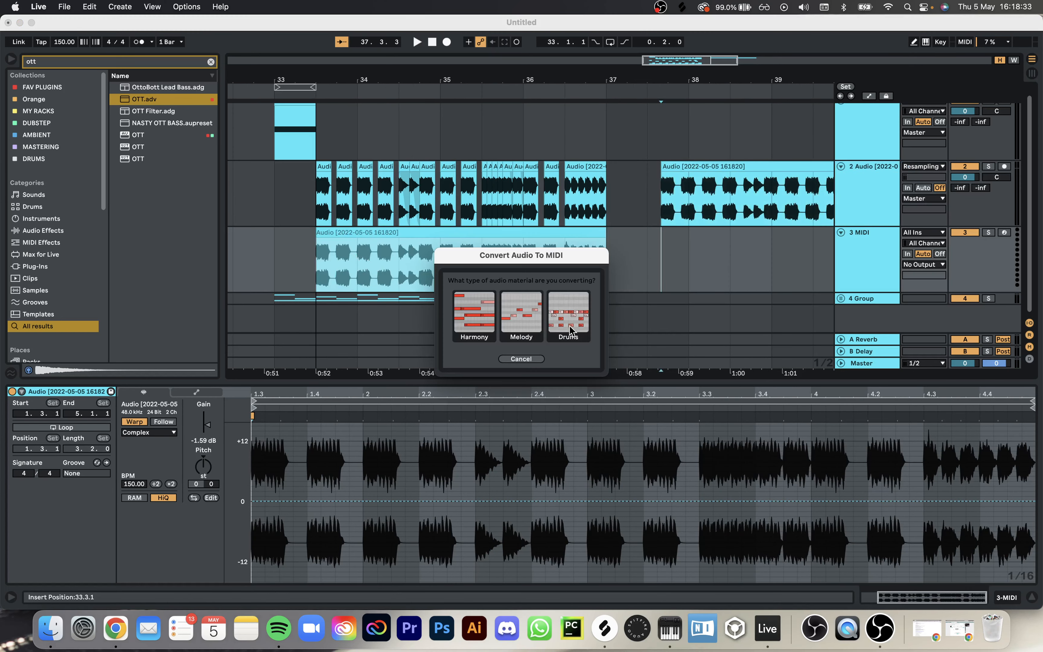
{"action": "left_click", "coordinate": [570, 325]}
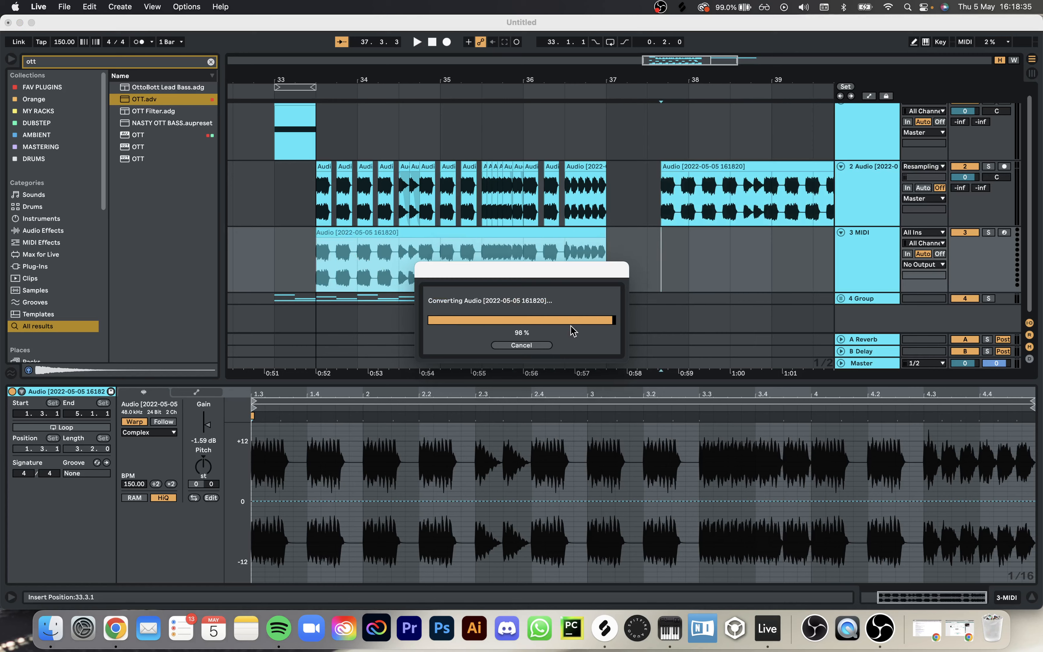
Step: Delete all C1 and D1 notes from the converted MIDI clip, keeping only the F#1 notes
{"action": "left_click", "coordinate": [304, 483]}
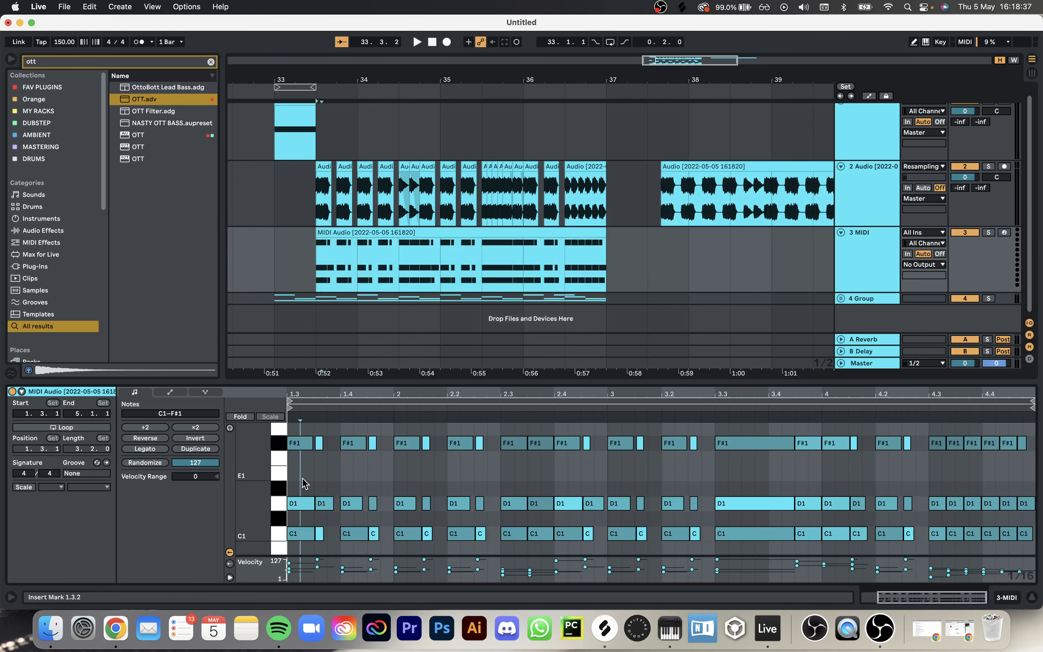
{"action": "left_click_drag", "start_coordinate": [295, 483], "coordinate": [1034, 554]}
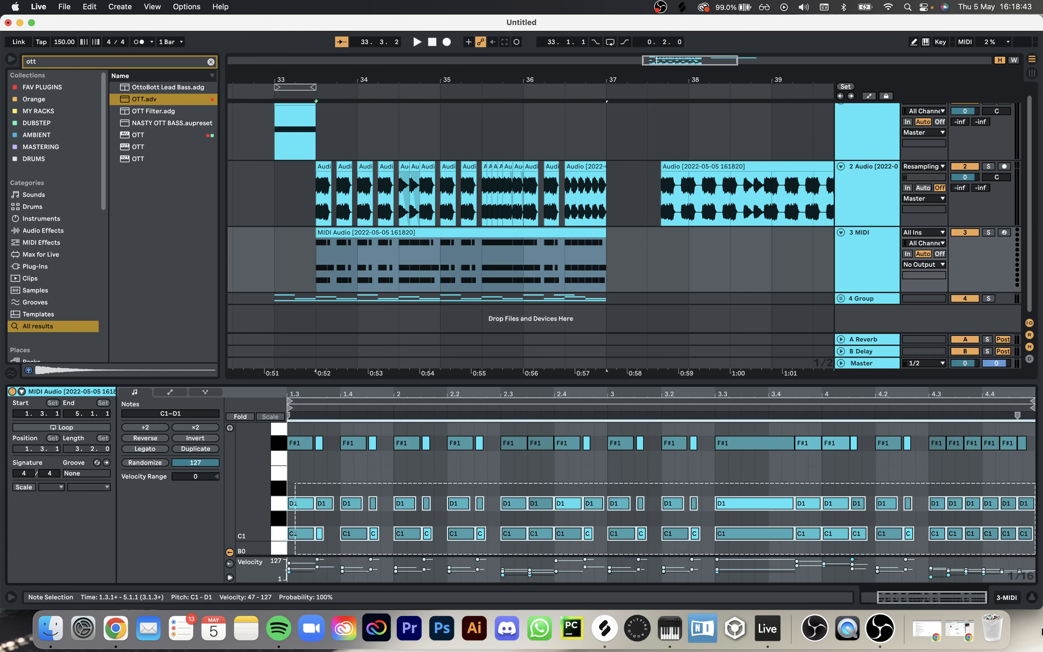
{"action": "left_click_drag", "start_coordinate": [1041, 631], "coordinate": [1042, 632]}
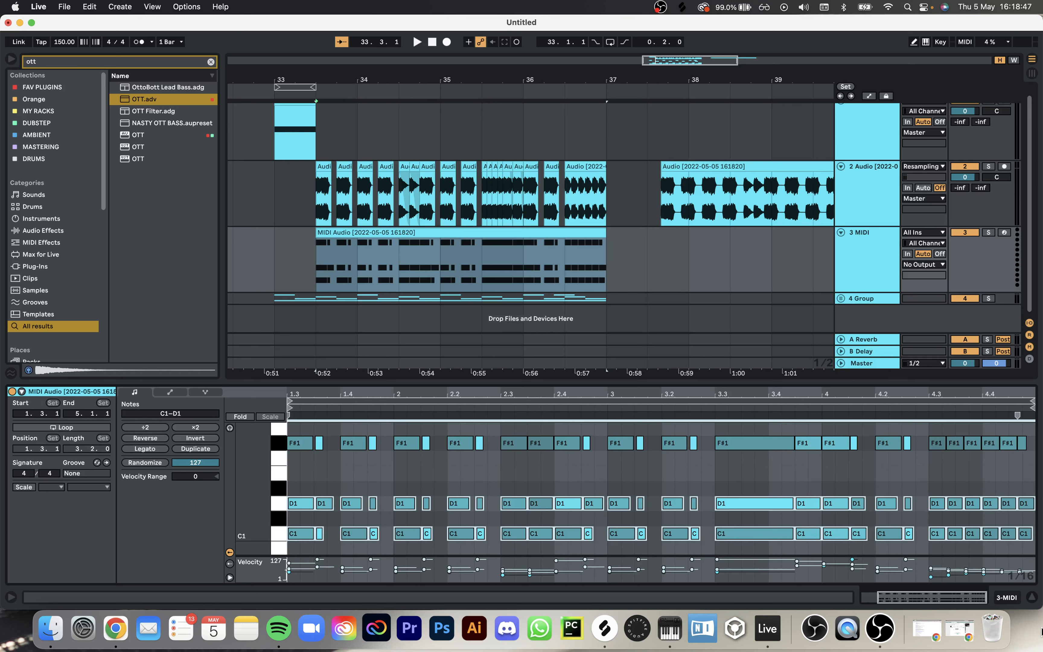
{"action": "key", "text": "Delete"}
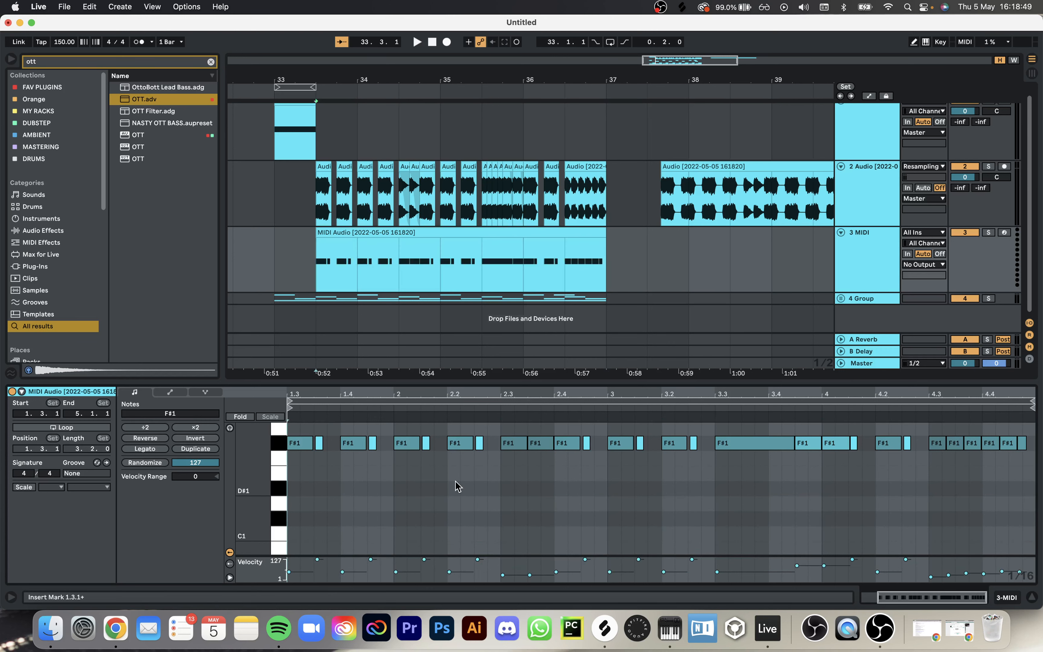
Step: Briefly play the converted clip and solo the MIDI track
{"action": "key", "text": "space"}
{"action": "key", "text": "space"}
{"action": "key", "text": "s"}
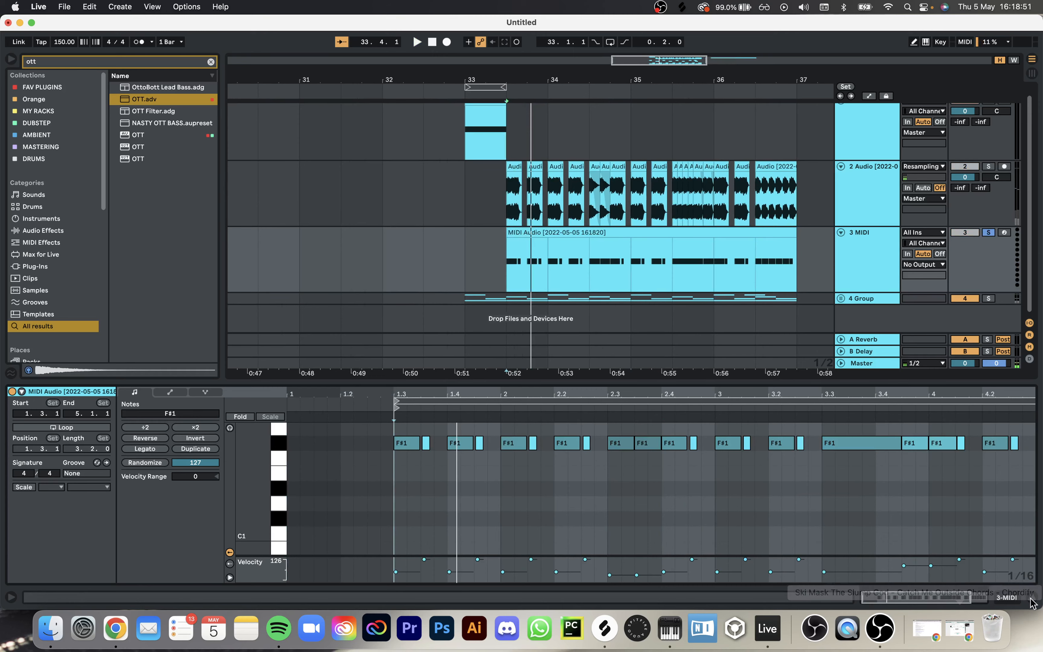
Step: Search the browser for "serum" and load Serum onto the soloed MIDI track
{"action": "left_click", "coordinate": [1017, 597]}
{"action": "key", "text": "super+f"}
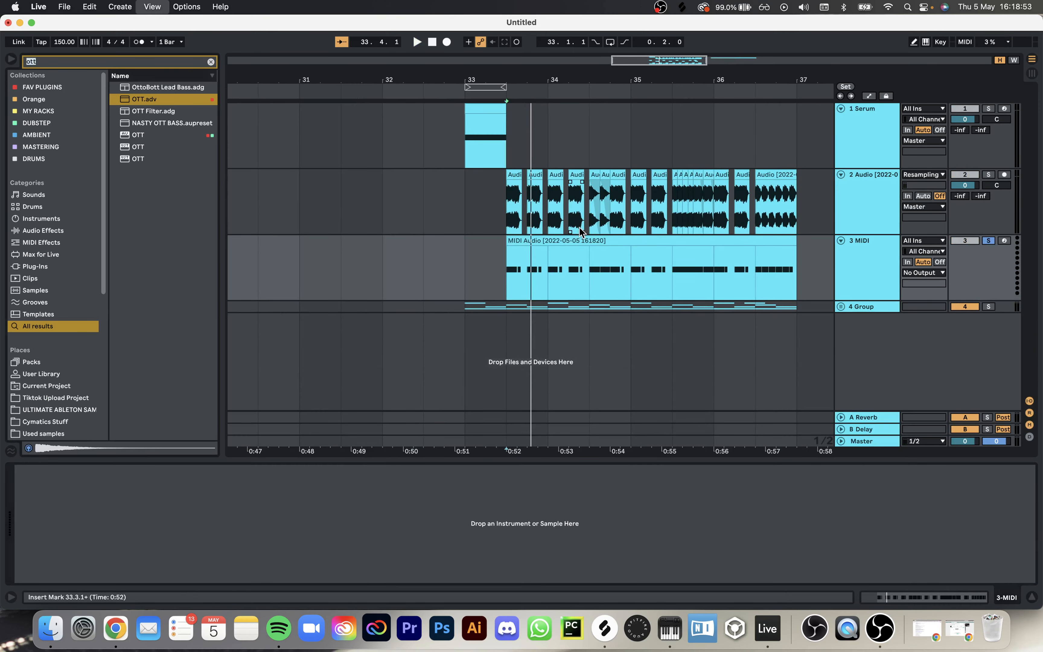
{"action": "type", "text": "serum"}
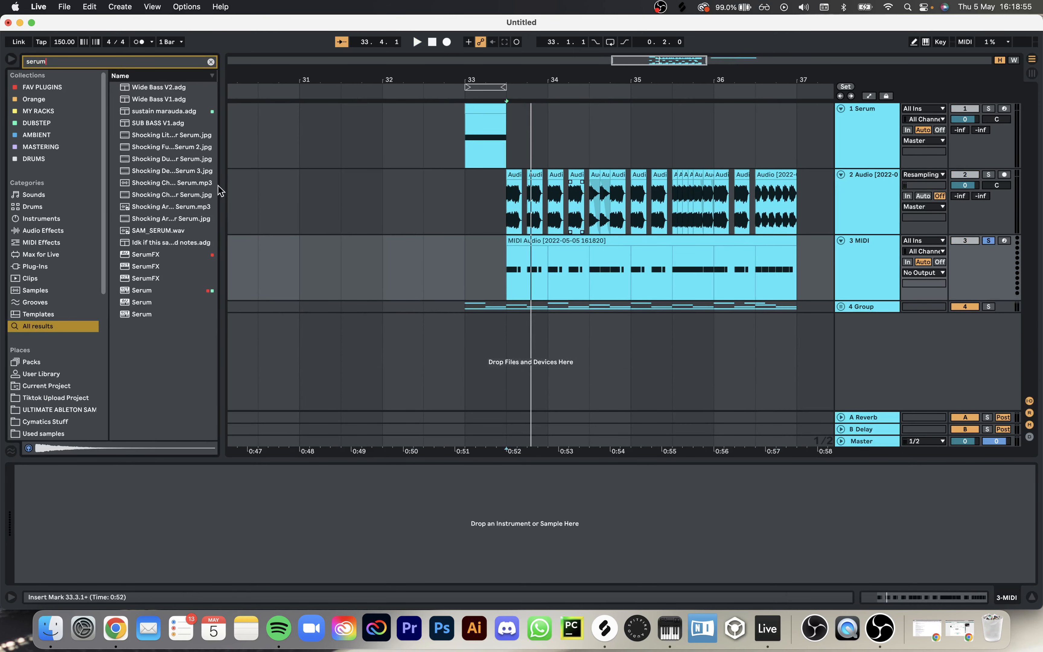
{"action": "left_click_drag", "start_coordinate": [142, 294], "coordinate": [727, 253]}
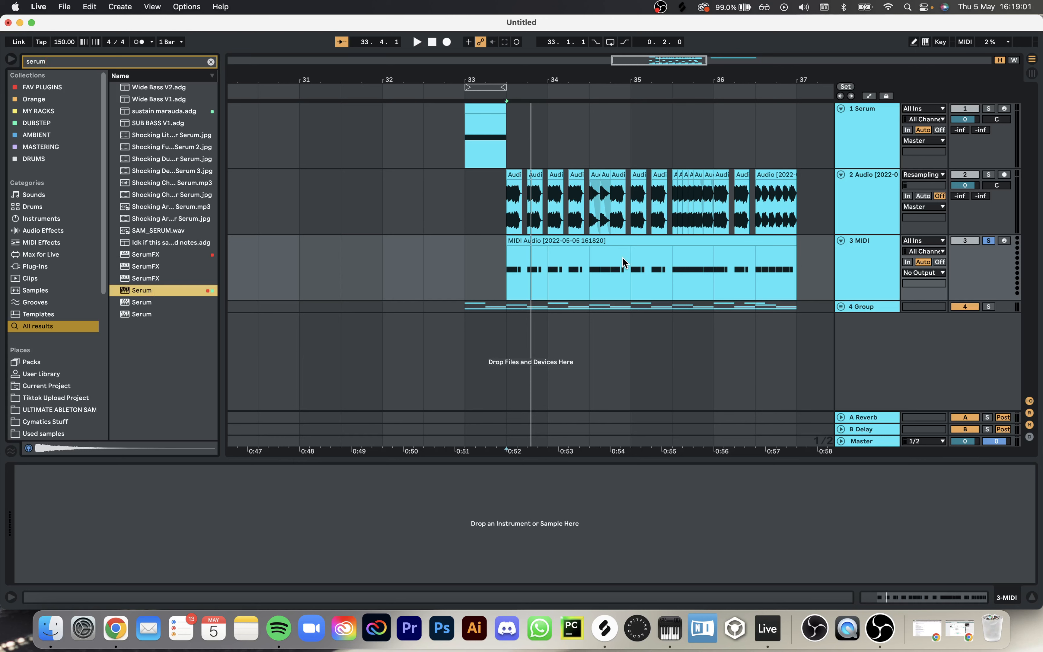
Step: Search the browser for "wide bass" and load the Wide Bass V2.adg rack onto the soloed MIDI track
{"action": "left_click", "coordinate": [37, 56]}
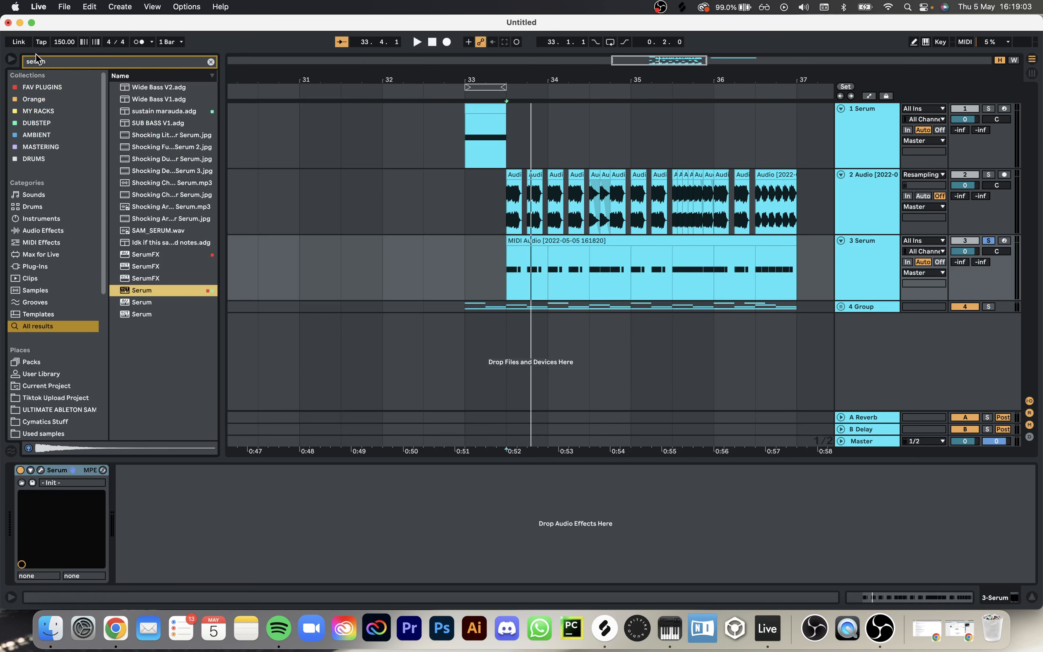
{"action": "key", "text": "super+f"}
{"action": "type", "text": "wide bass"}
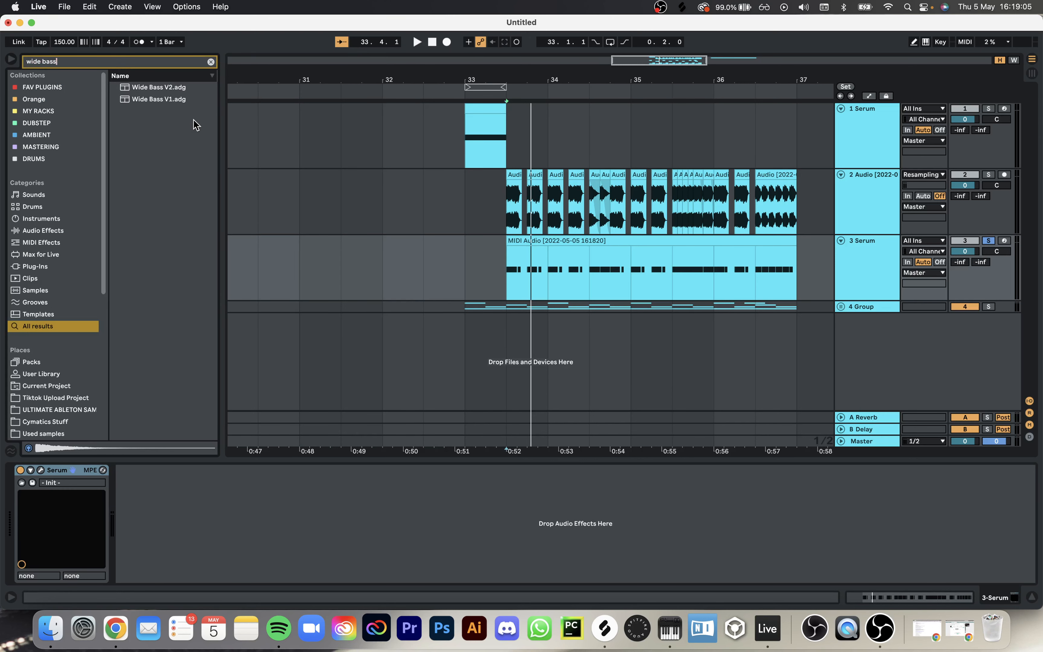
{"action": "left_click_drag", "start_coordinate": [138, 91], "coordinate": [595, 278]}
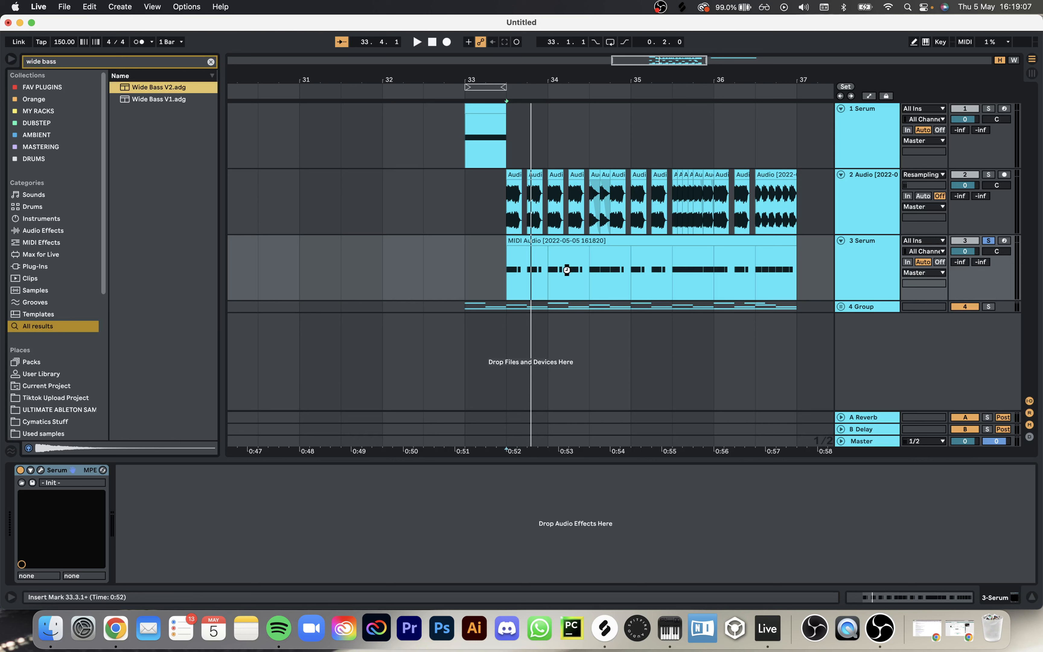
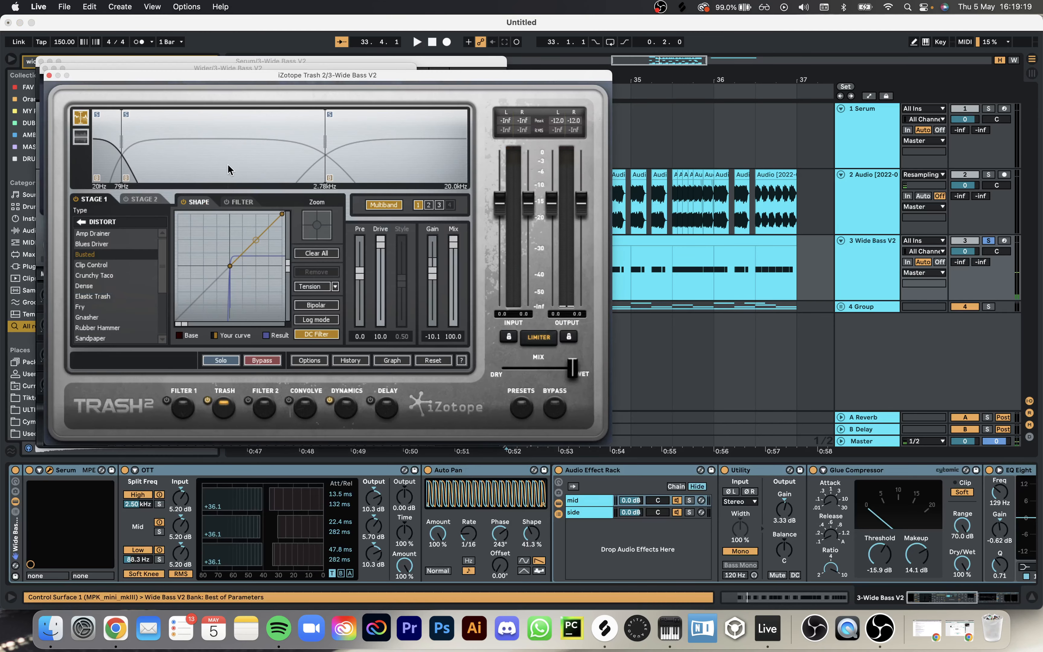
Step: Close the Trash 2, Wider and GClip plugin windows, leaving Serum open
{"action": "left_click", "coordinate": [49, 75]}
{"action": "left_click", "coordinate": [45, 68]}
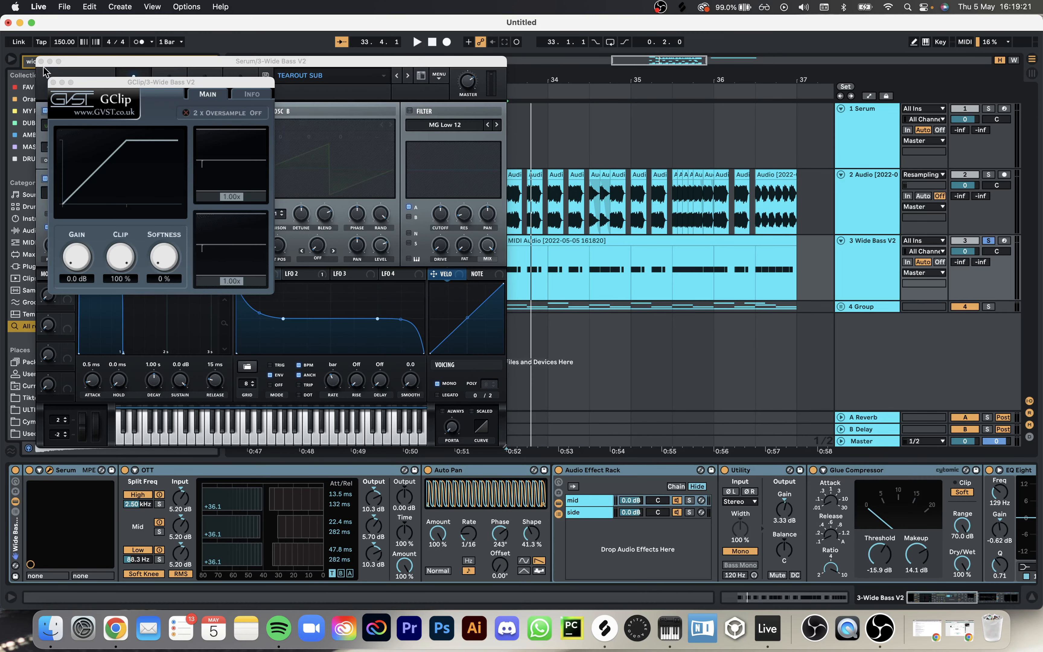
{"action": "left_click", "coordinate": [53, 82]}
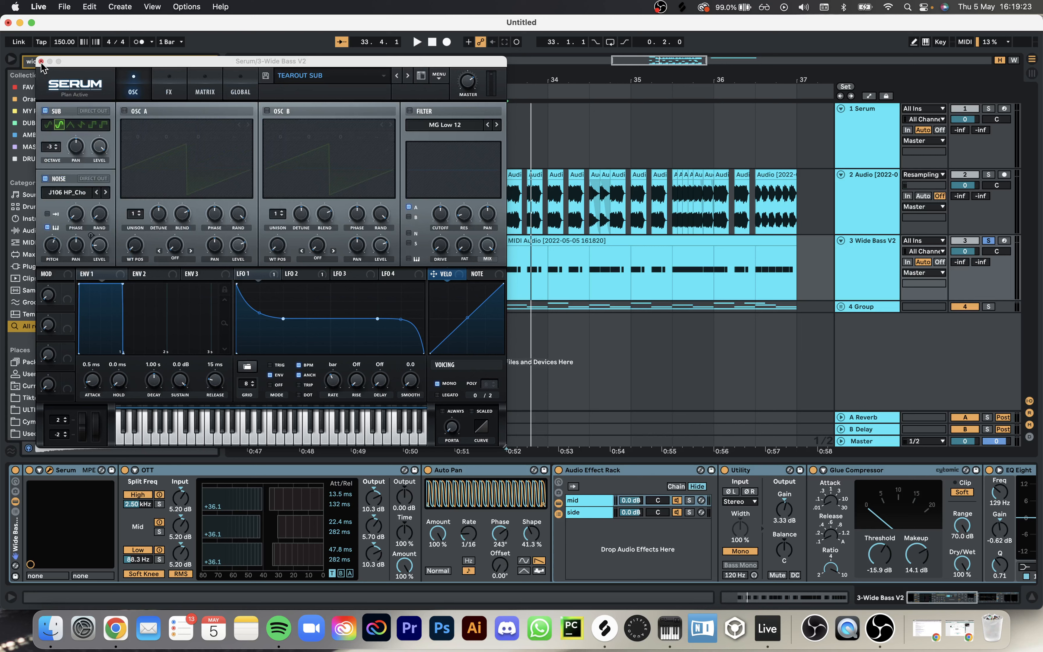
Step: Compare the LFO 1 and LFO 2 shapes in Serum and play the soloed wide bass track
{"action": "left_click", "coordinate": [297, 274]}
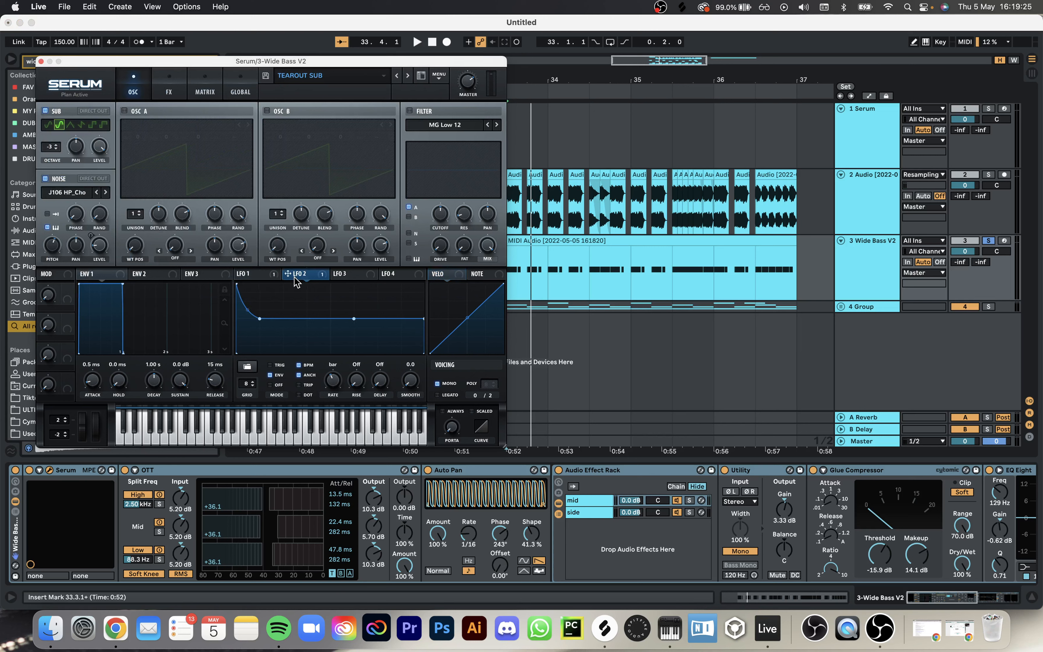
{"action": "left_click", "coordinate": [271, 274]}
{"action": "left_click", "coordinate": [299, 275]}
{"action": "left_click", "coordinate": [265, 274]}
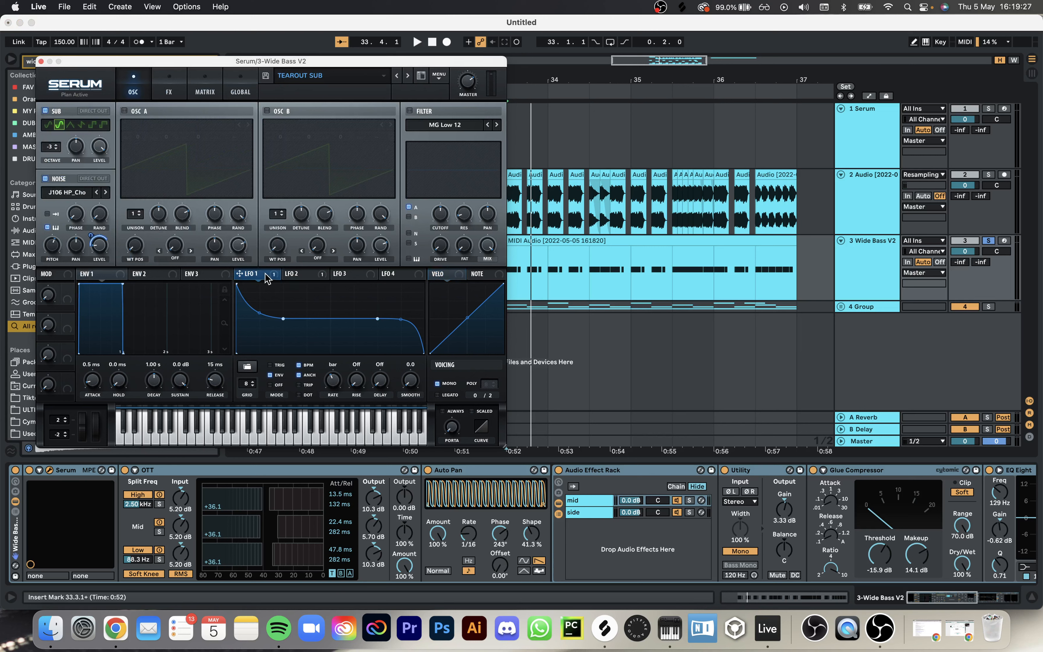
{"action": "key", "text": "space"}
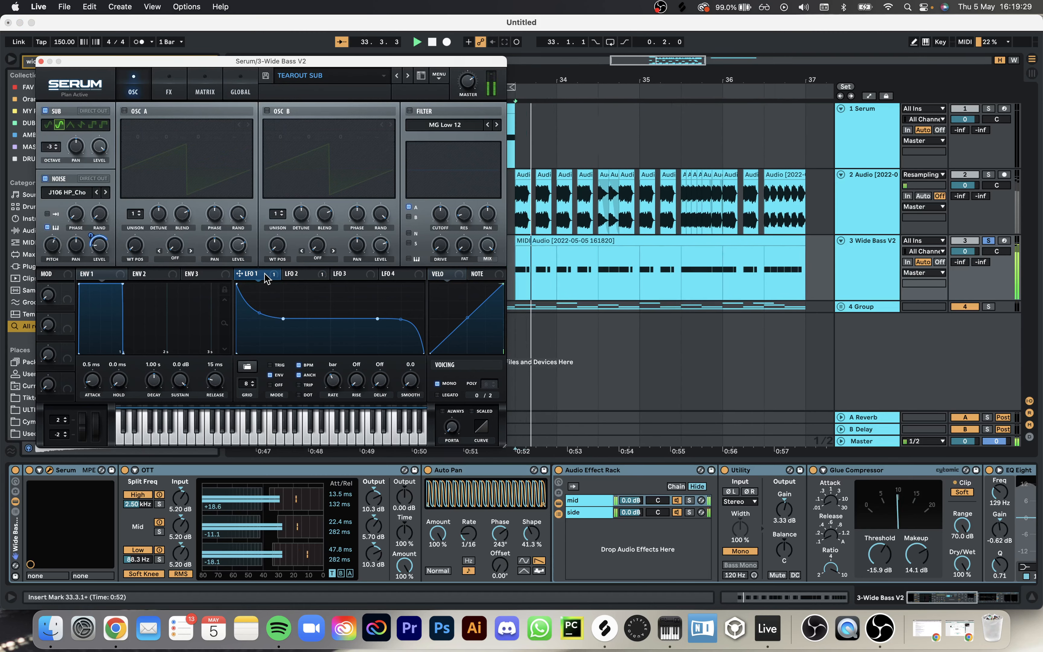
Step: Close Serum, open the MIDI clip on the Wide Bass V2 track and transpose all its notes down to D1
{"action": "key", "text": "space"}
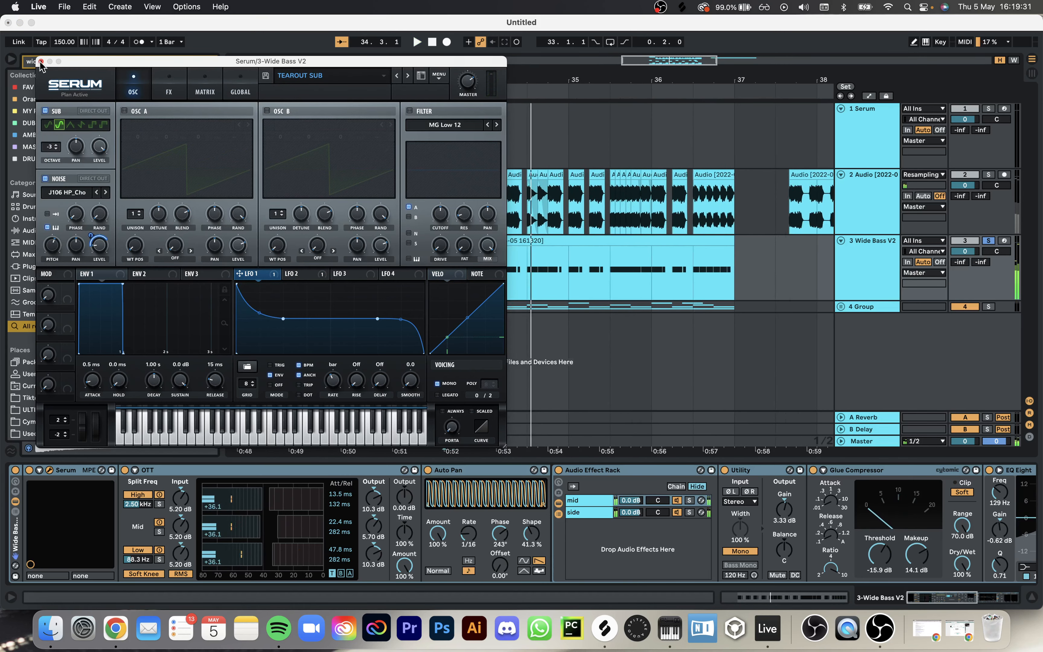
{"action": "left_click", "coordinate": [41, 61]}
{"action": "double_click", "coordinate": [593, 238]}
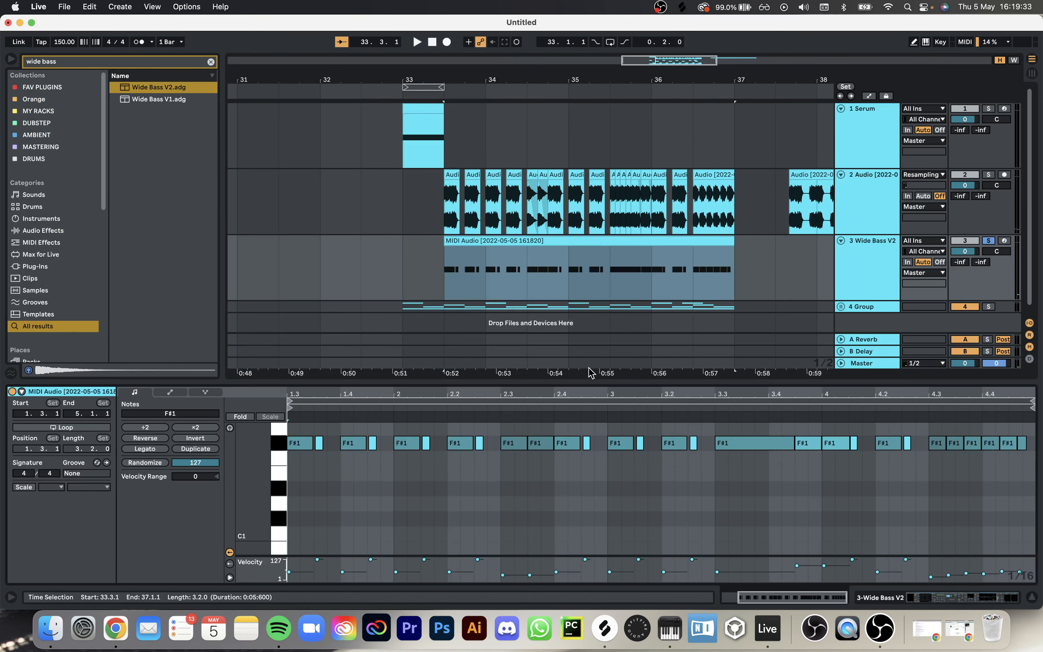
{"action": "key", "text": "Down"}
{"action": "key", "text": "Down"}
{"action": "key", "text": "Down"}
{"action": "key", "text": "Down"}
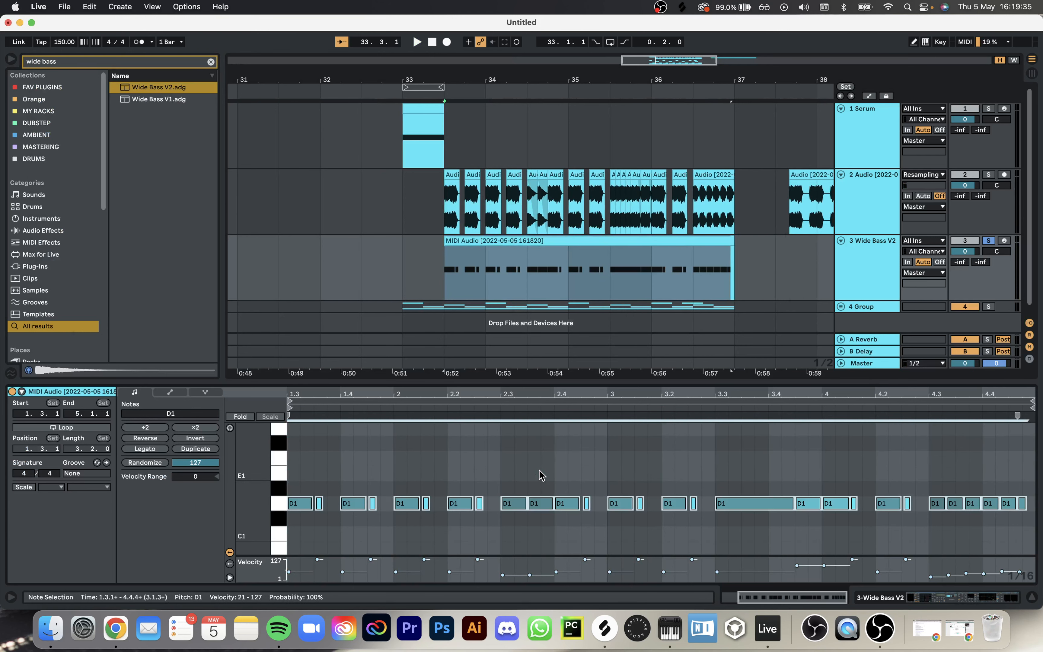
Step: Raise all the clip's notes two octaves to D3 while playing the pattern
{"action": "key", "text": "space"}
{"action": "key", "text": "shift+Up"}
{"action": "key", "text": "shift+Up"}
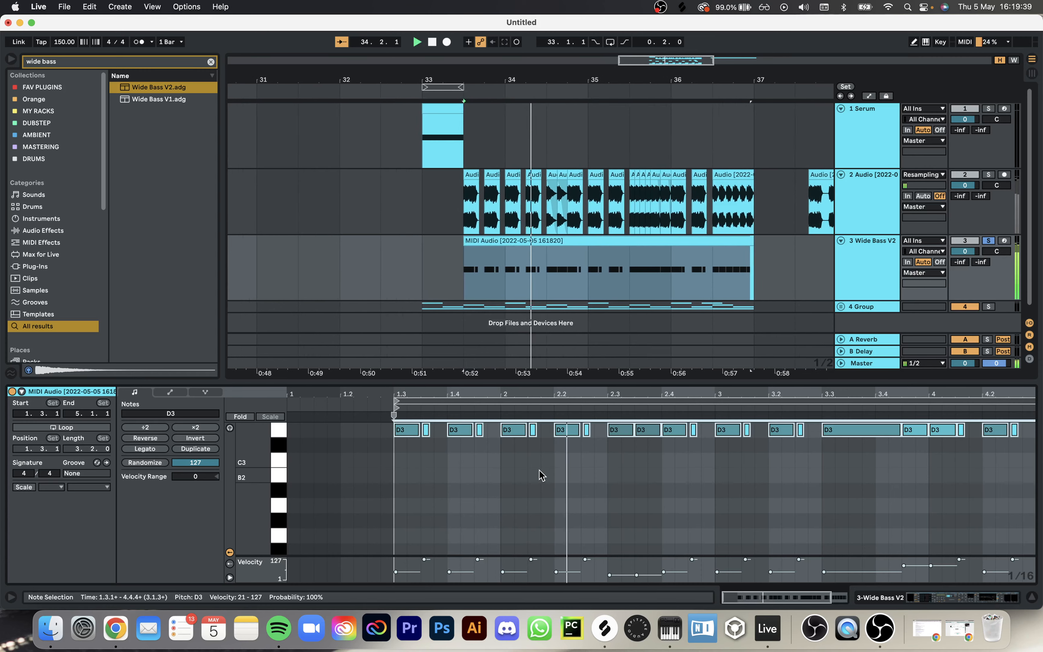
{"action": "key", "text": "space"}
Step: Try Legato on all the D3 notes and undo it
{"action": "left_click", "coordinate": [144, 448]}
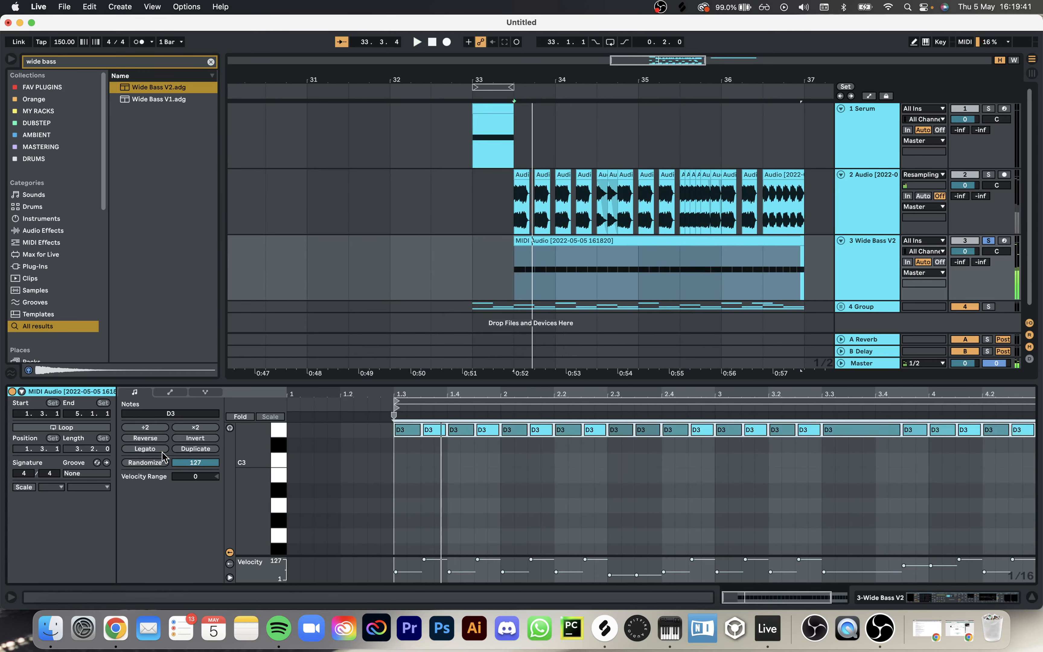
{"action": "key", "text": "super+z"}
{"action": "left_click", "coordinate": [443, 516]}
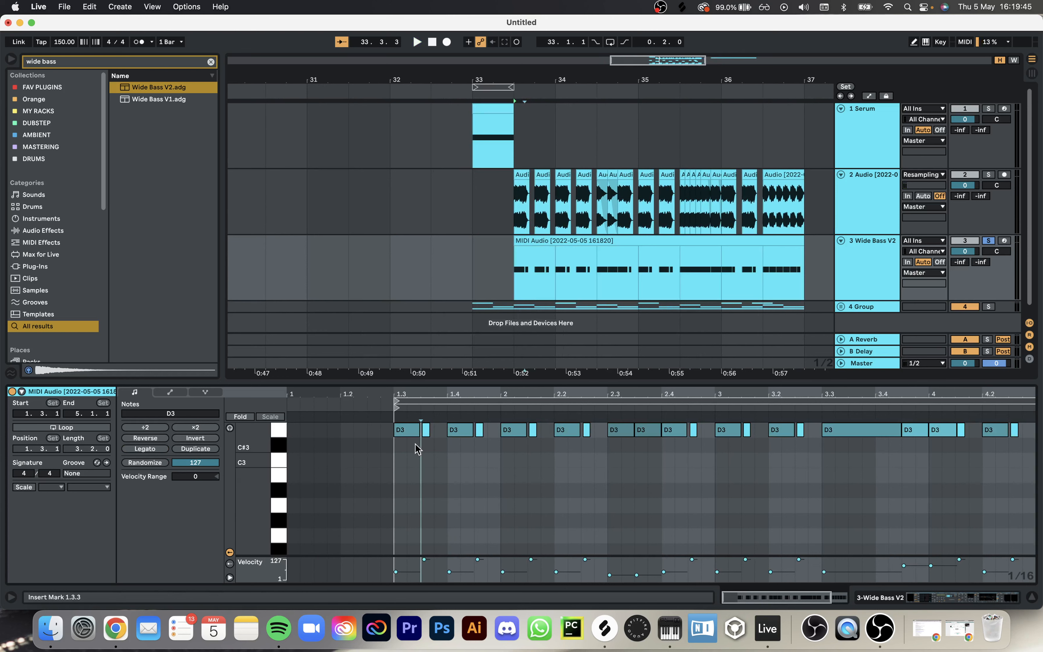
Step: Set the velocity of all notes to 127, randomize it with an amount of 19 and play the clip
{"action": "key", "text": "super+a"}
{"action": "left_click_drag", "start_coordinate": [402, 576], "coordinate": [402, 551]}
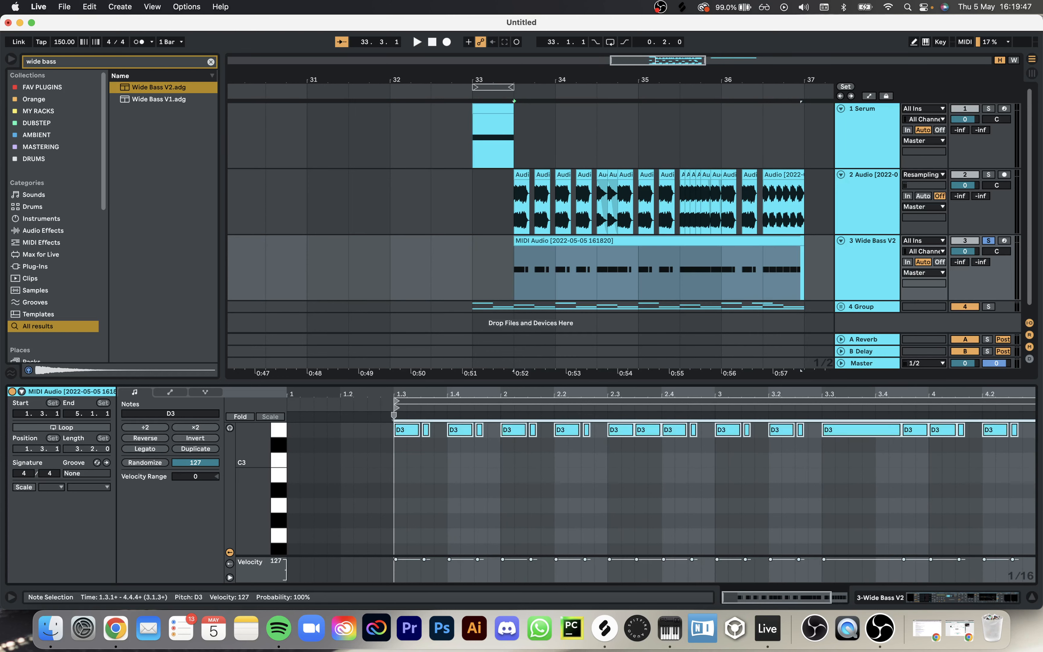
{"action": "left_click_drag", "start_coordinate": [193, 465], "coordinate": [193, 472]}
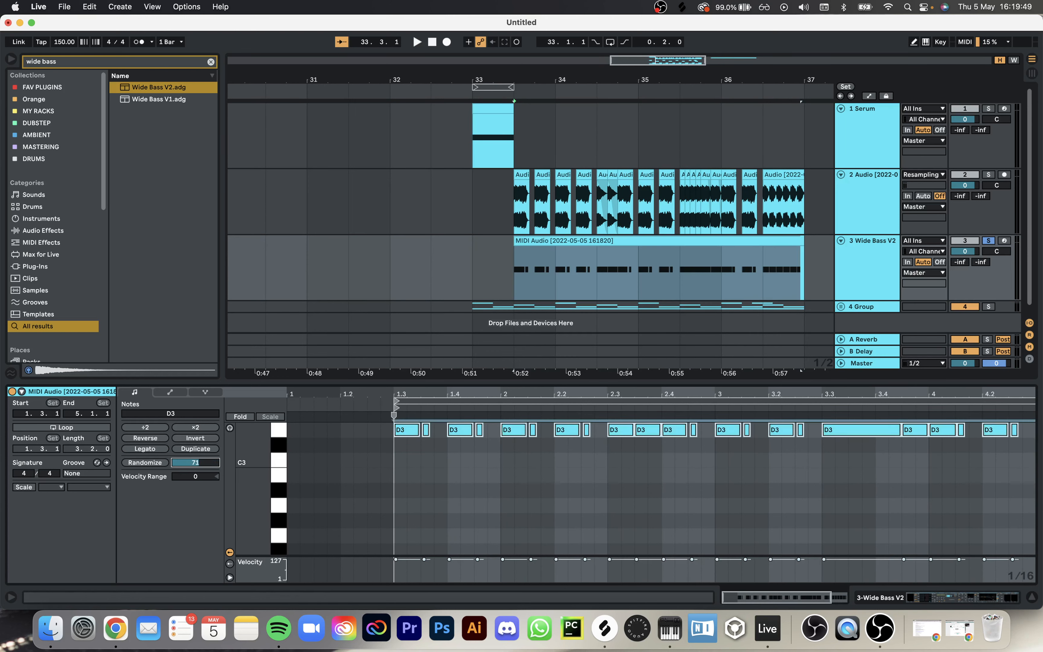
{"action": "left_click", "coordinate": [144, 462]}
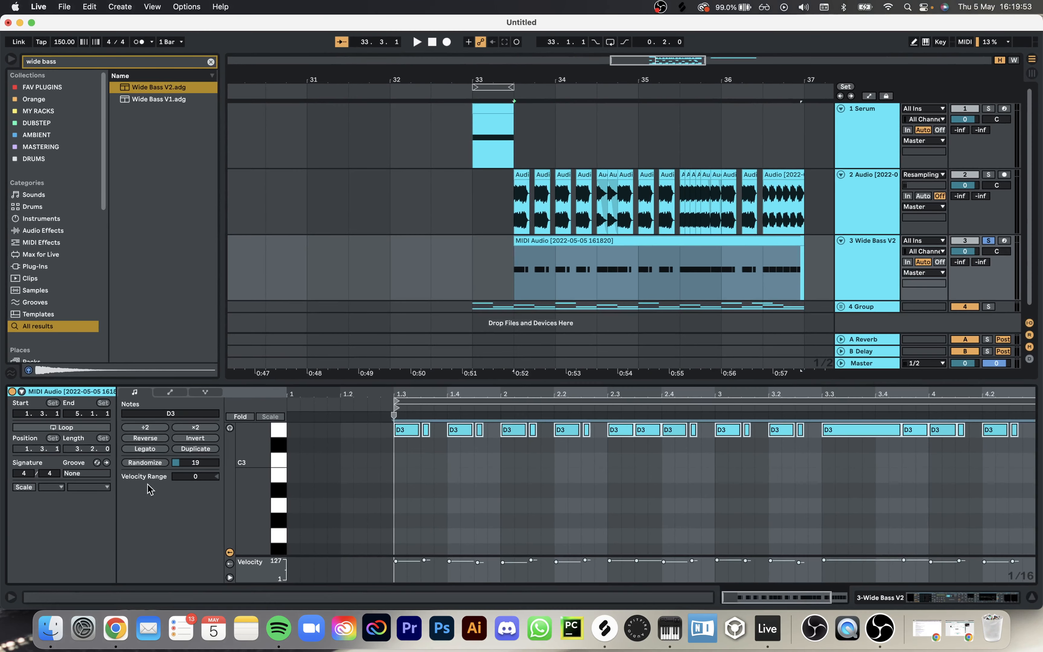
{"action": "left_click", "coordinate": [144, 463]}
{"action": "left_click", "coordinate": [146, 466]}
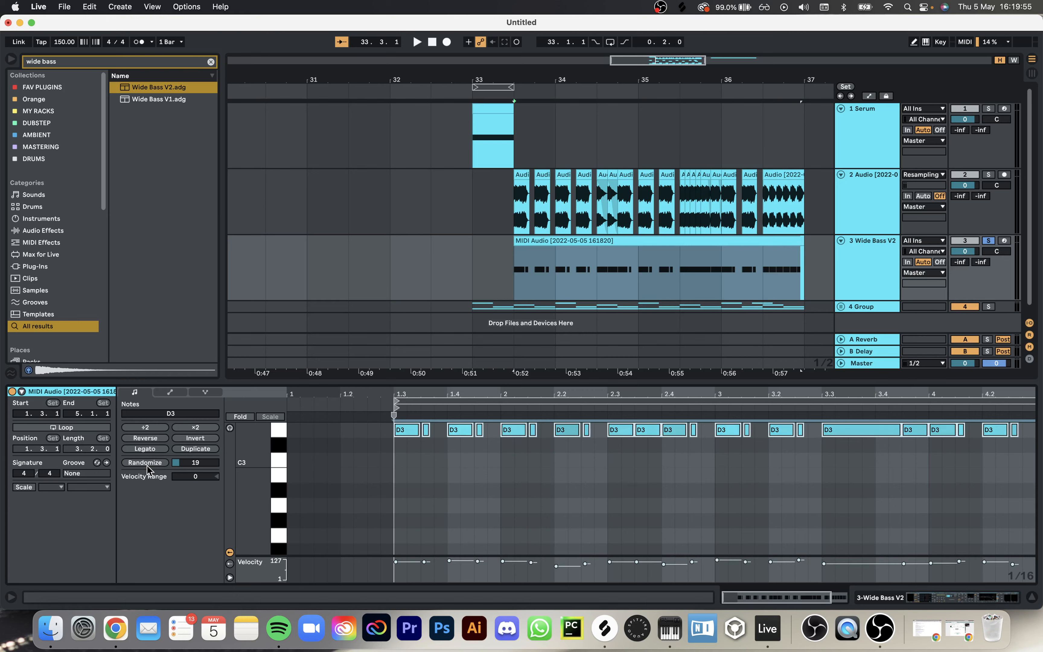
{"action": "key", "text": "space"}
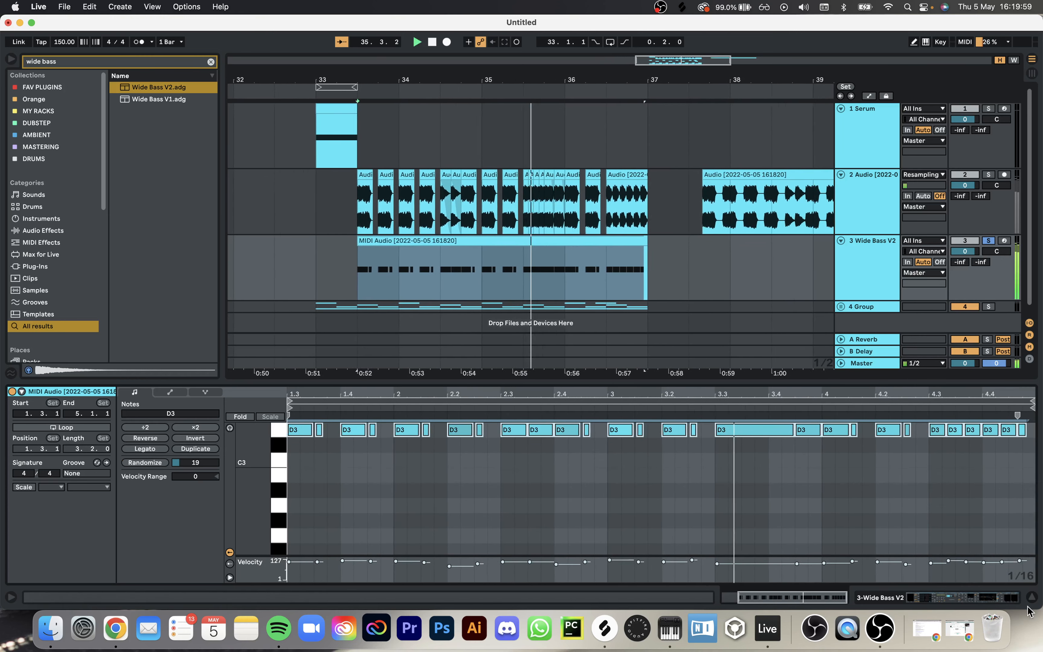
{"action": "key", "text": "shift+Tab"}
{"action": "key", "text": "space"}
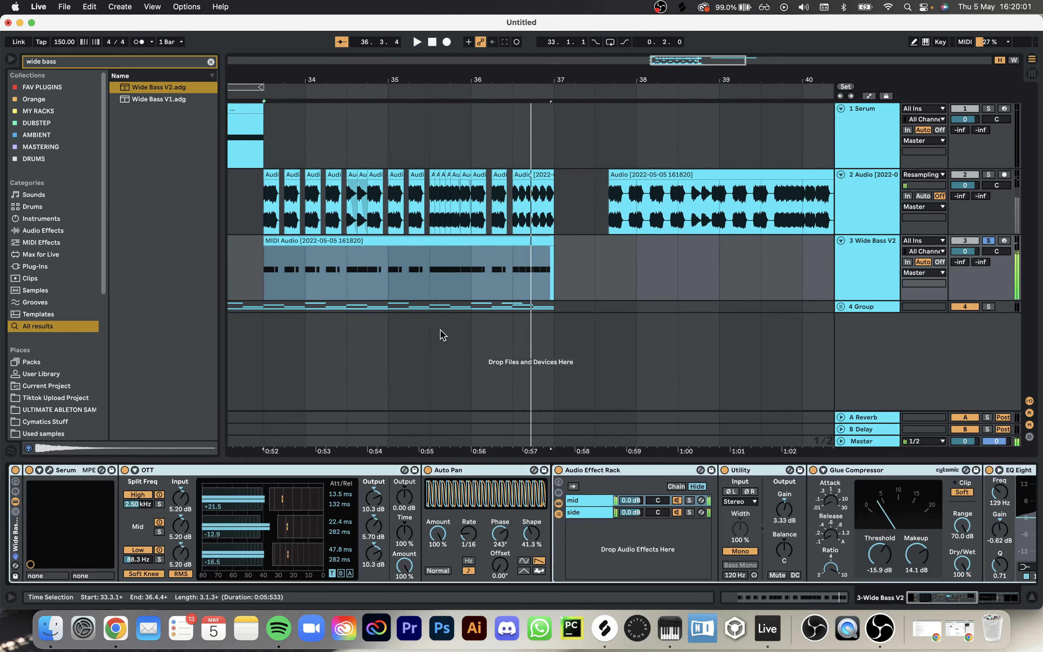
Step: Delete the uncut resampled audio clip after the chopped pattern, unsolo the Wide Bass V2 track and play from bar 33
{"action": "key", "text": "minus"}
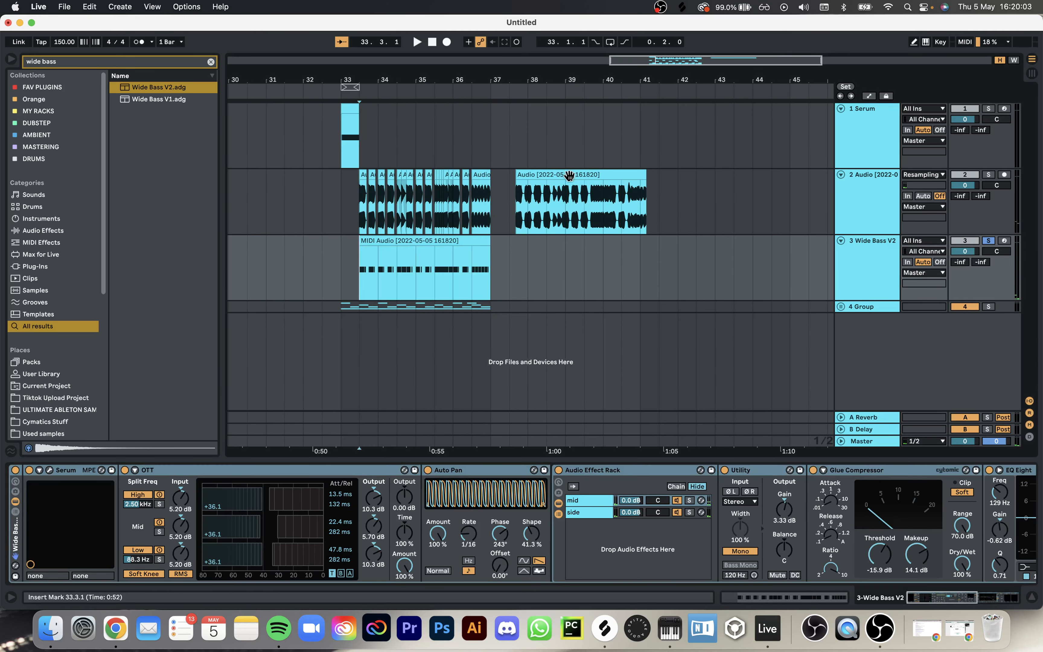
{"action": "left_click", "coordinate": [561, 179]}
{"action": "left_click", "coordinate": [341, 208]}
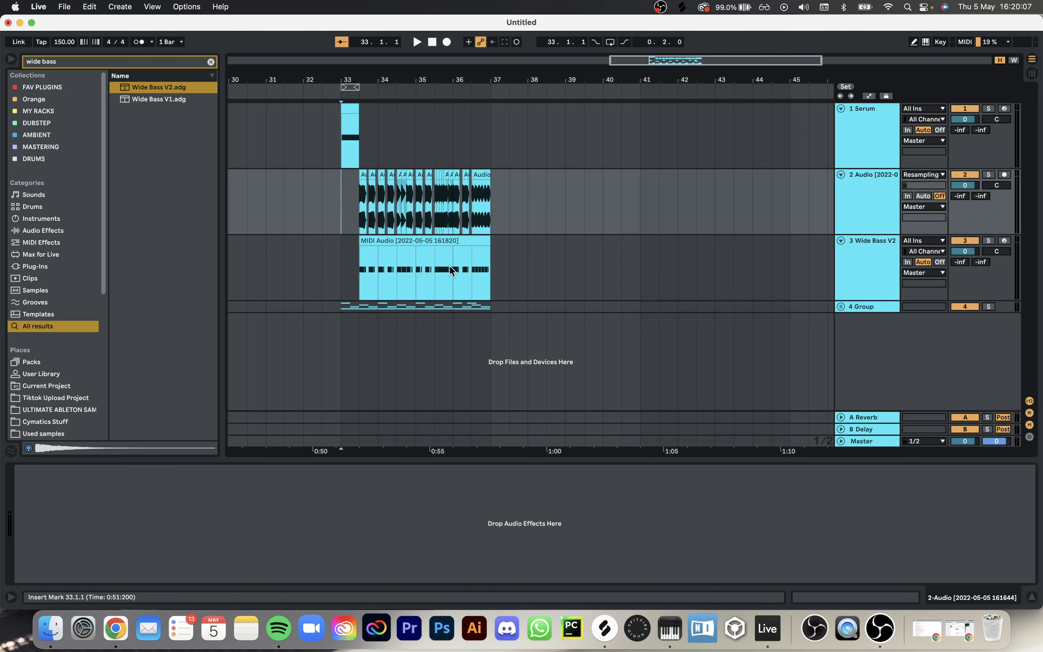
{"action": "key", "text": "space"}
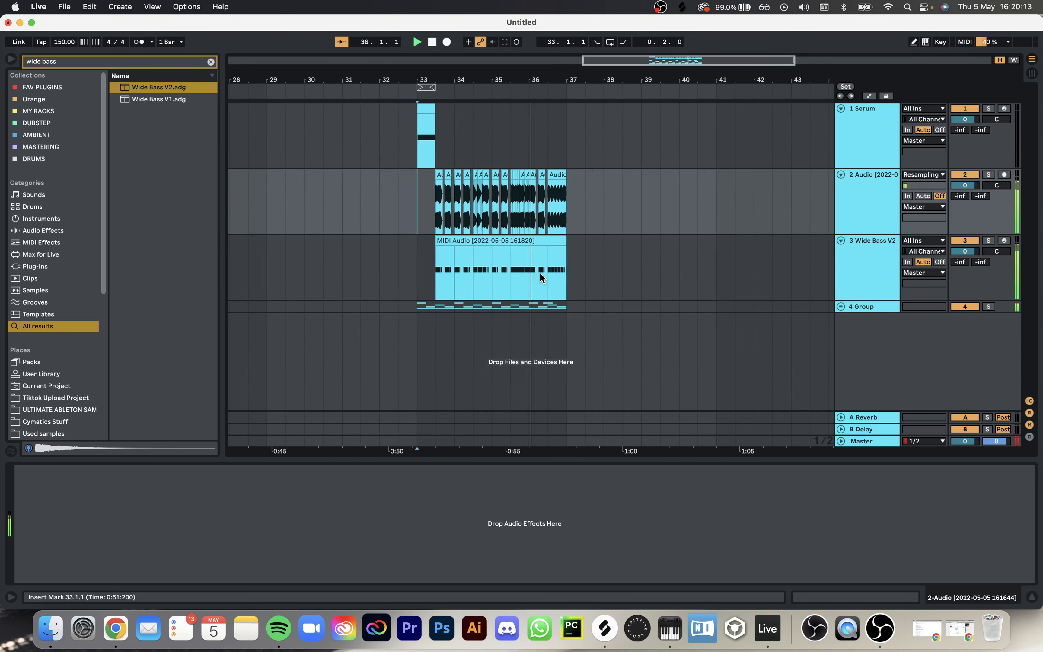
Step: Search the browser for "eq" and add EQ Eight after the rack on the Wide Bass V2 track
{"action": "left_click", "coordinate": [496, 241]}
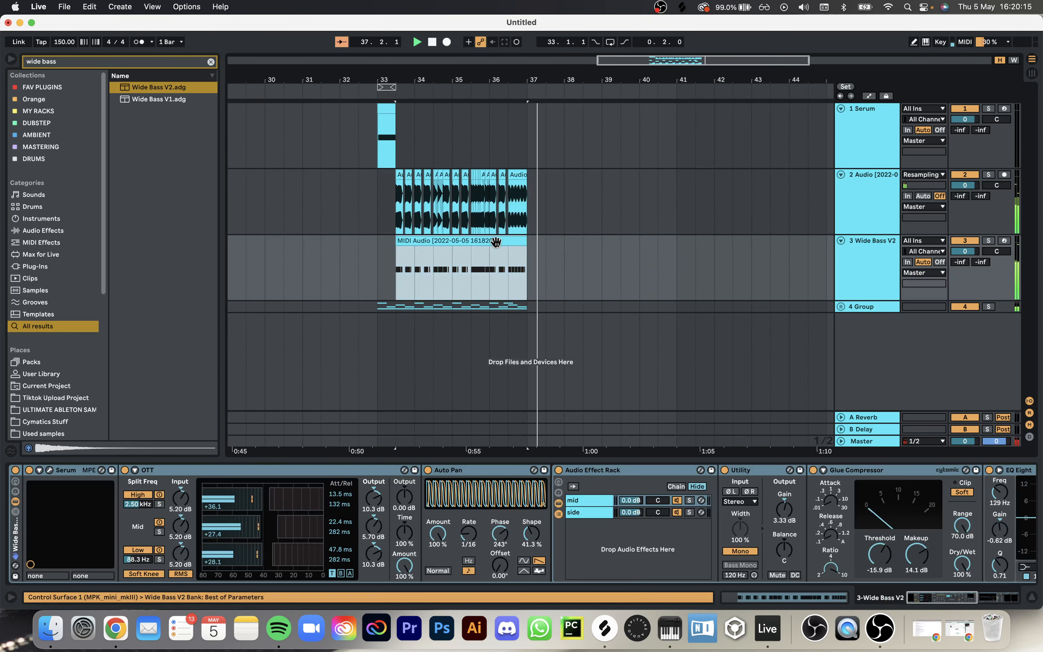
{"action": "key", "text": "space"}
{"action": "key", "text": "space"}
{"action": "scroll", "coordinate": [596, 485], "scroll_direction": "right", "scroll_amount": 10}
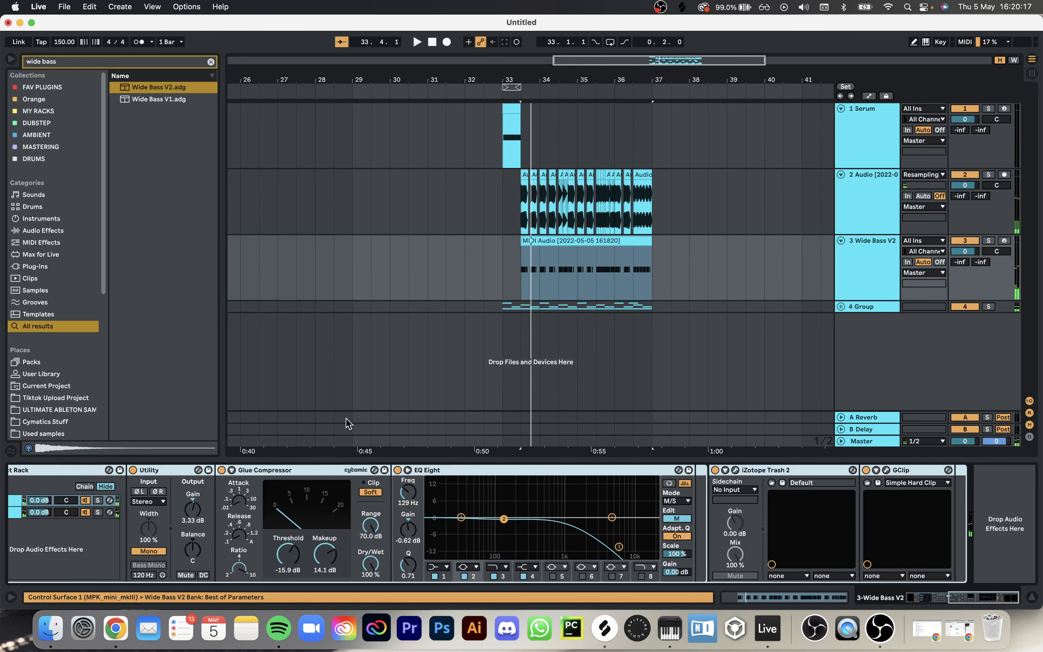
{"action": "key", "text": "super+f"}
{"action": "type", "text": "eq"}
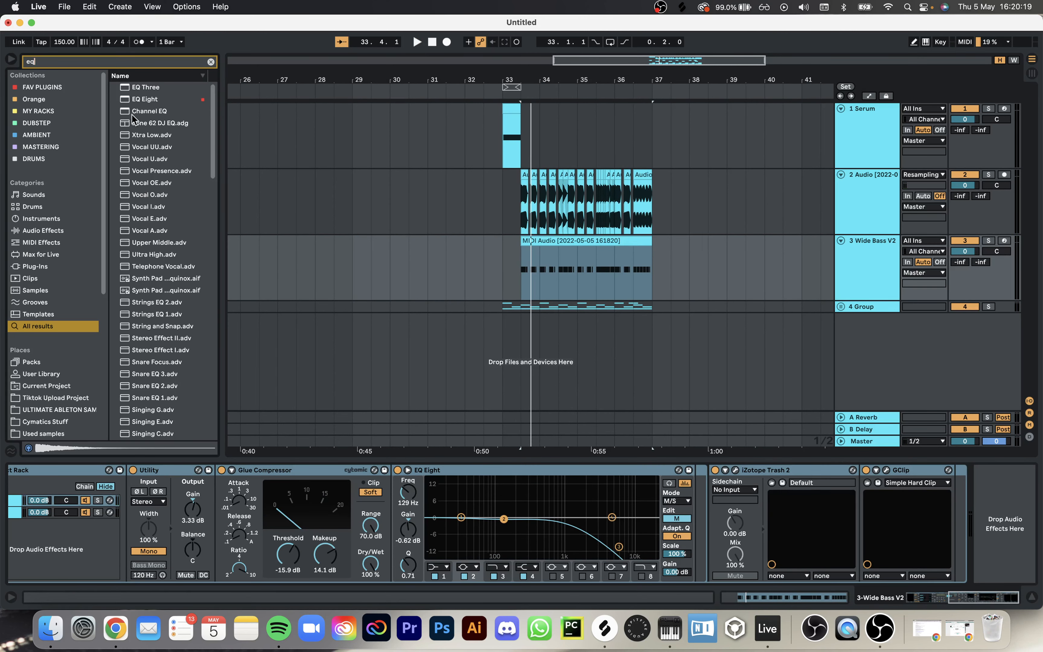
{"action": "left_click_drag", "start_coordinate": [131, 104], "coordinate": [989, 515]}
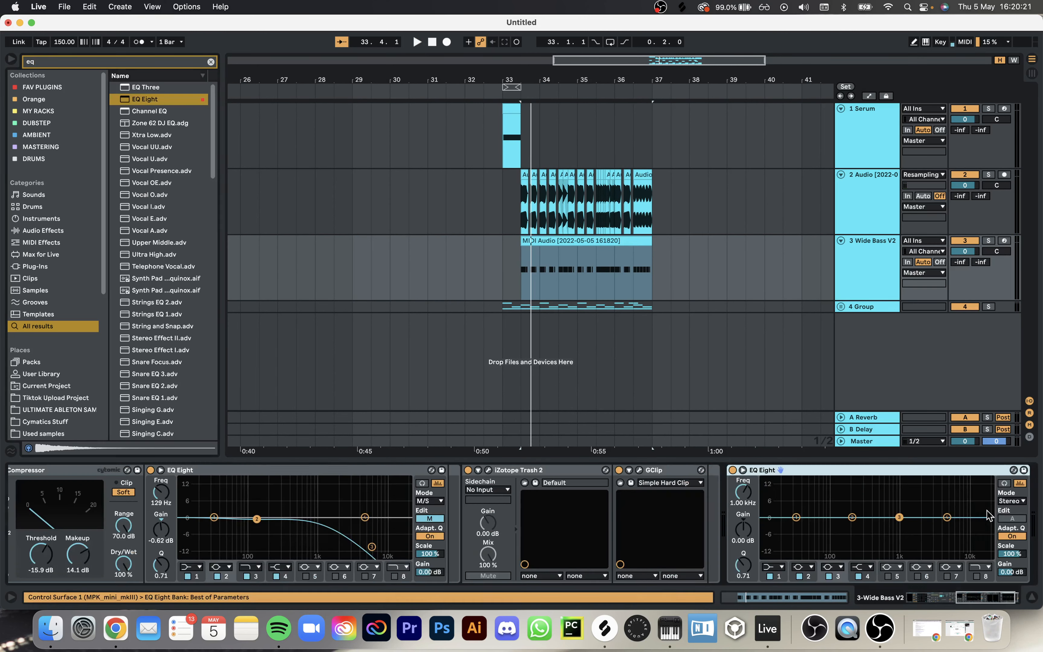
Step: Make bands 2 and 3 of the new EQ Eight notch filters, placing band 3 at about 1.16 kHz with Q 0.63
{"action": "left_click_drag", "start_coordinate": [899, 517], "coordinate": [899, 556]}
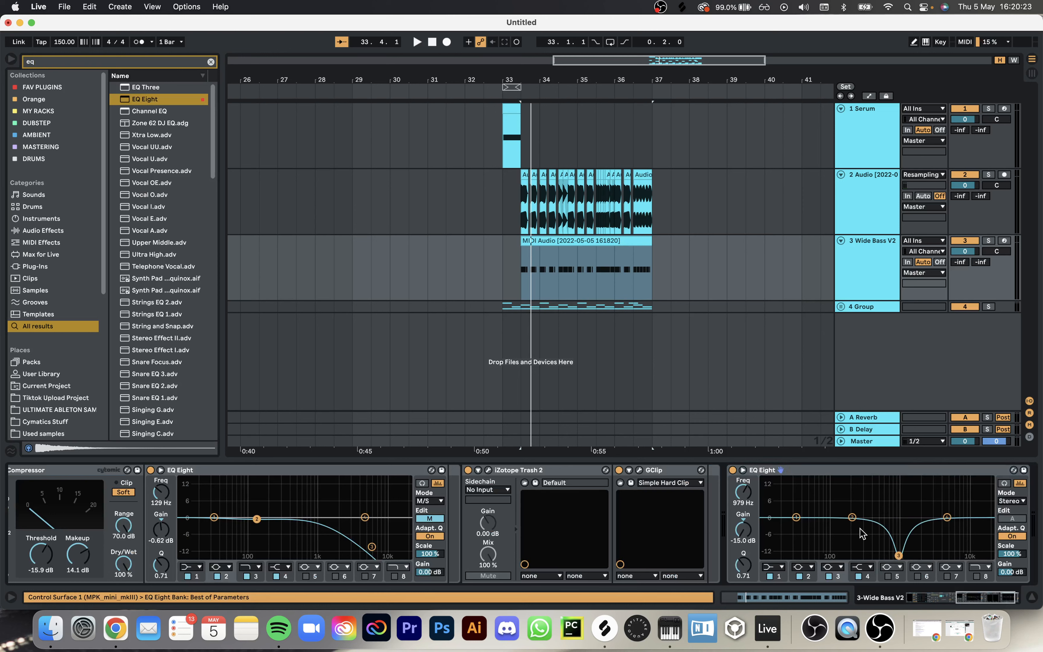
{"action": "left_click_drag", "start_coordinate": [852, 517], "coordinate": [857, 555]}
{"action": "left_click", "coordinate": [811, 567]}
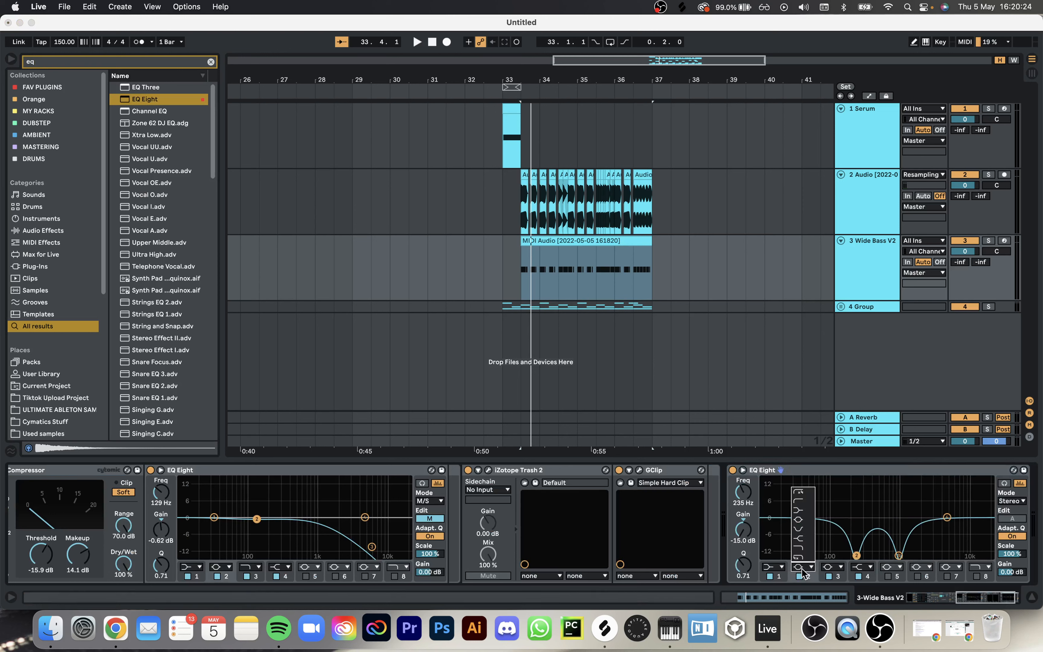
{"action": "left_click", "coordinate": [803, 530]}
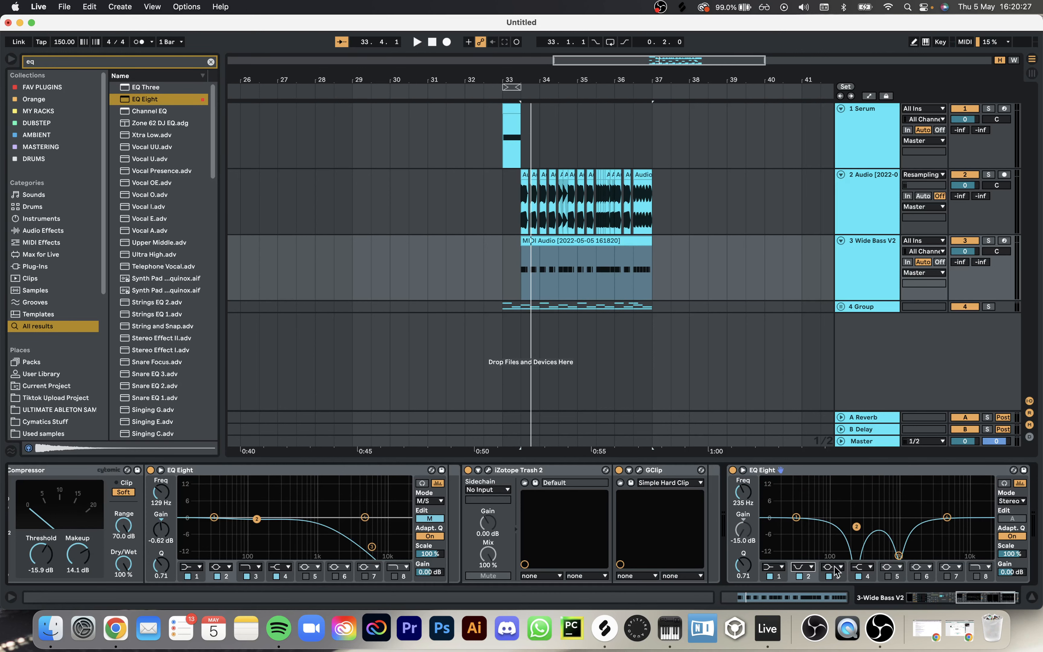
{"action": "left_click", "coordinate": [840, 567]}
{"action": "left_click", "coordinate": [838, 532]}
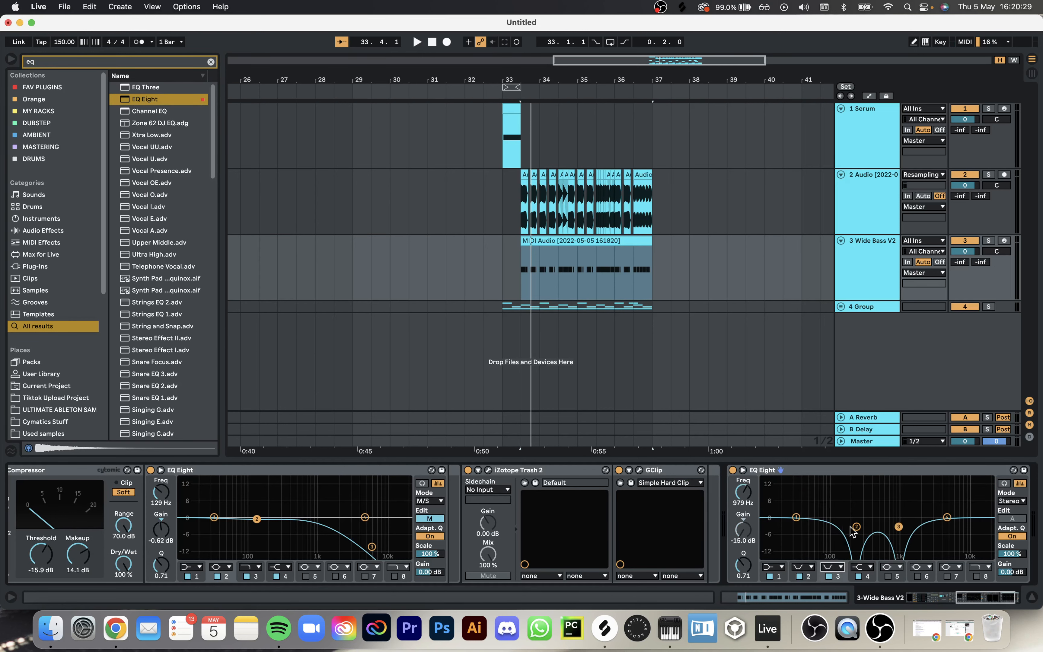
{"action": "left_click_drag", "start_coordinate": [856, 526], "coordinate": [904, 528]}
Step: Solo and play the Wide Bass V2 track, and hide the devices inside its rack
{"action": "key", "text": "space"}
{"action": "key", "text": "space"}
{"action": "key", "text": "space"}
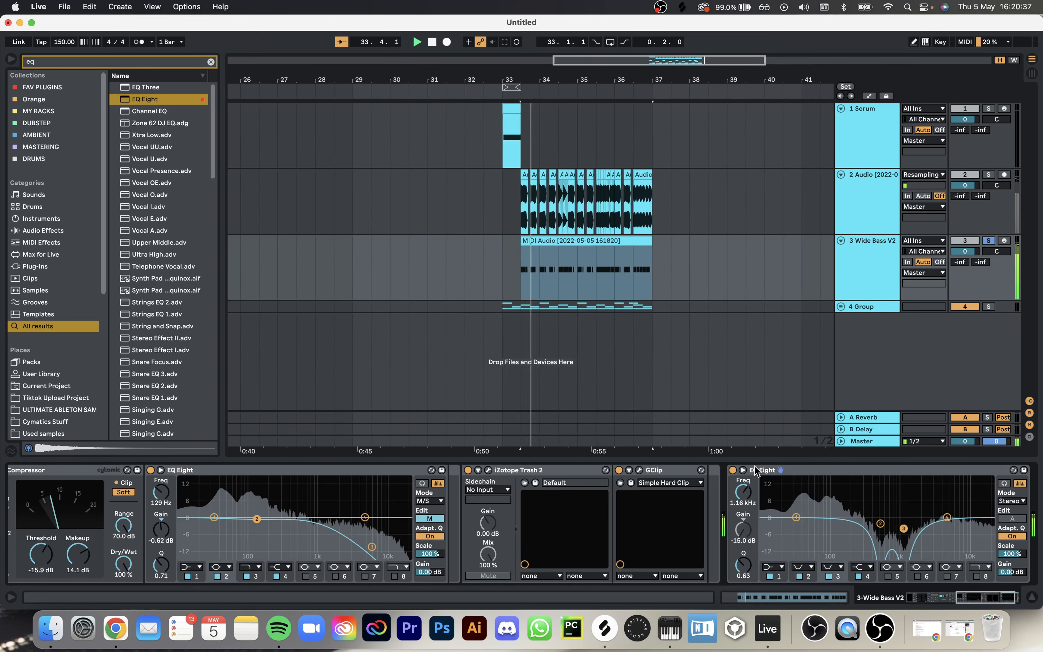
{"action": "key", "text": "space"}
{"action": "key", "text": "space"}
{"action": "scroll", "coordinate": [473, 482], "scroll_direction": "left", "scroll_amount": 15}
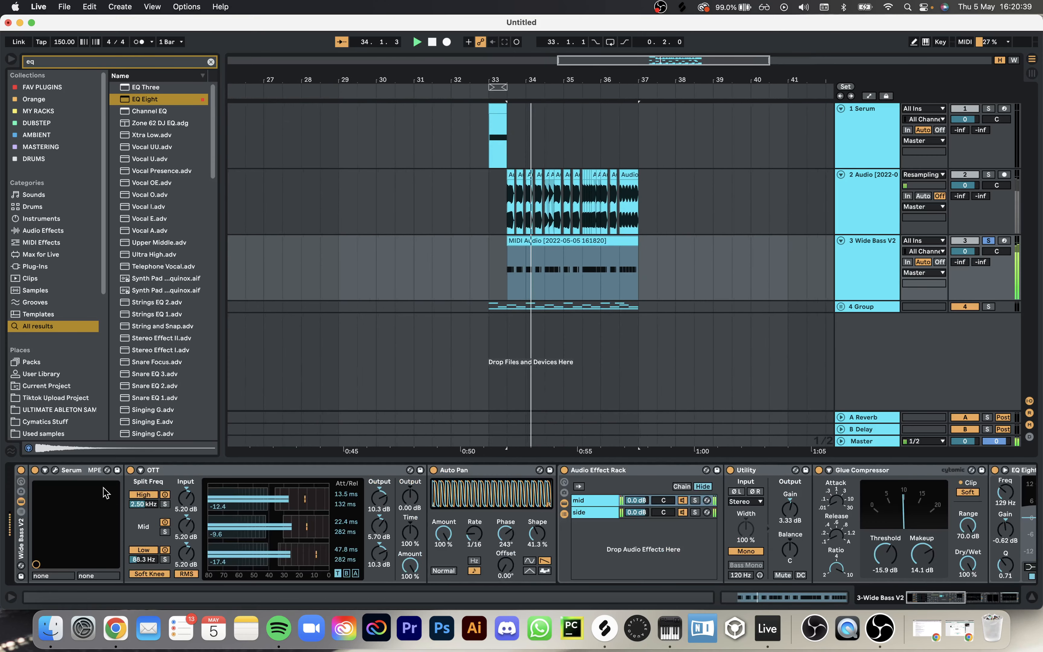
{"action": "key", "text": "space"}
{"action": "left_click", "coordinate": [22, 500]}
{"action": "left_click", "coordinate": [15, 501]}
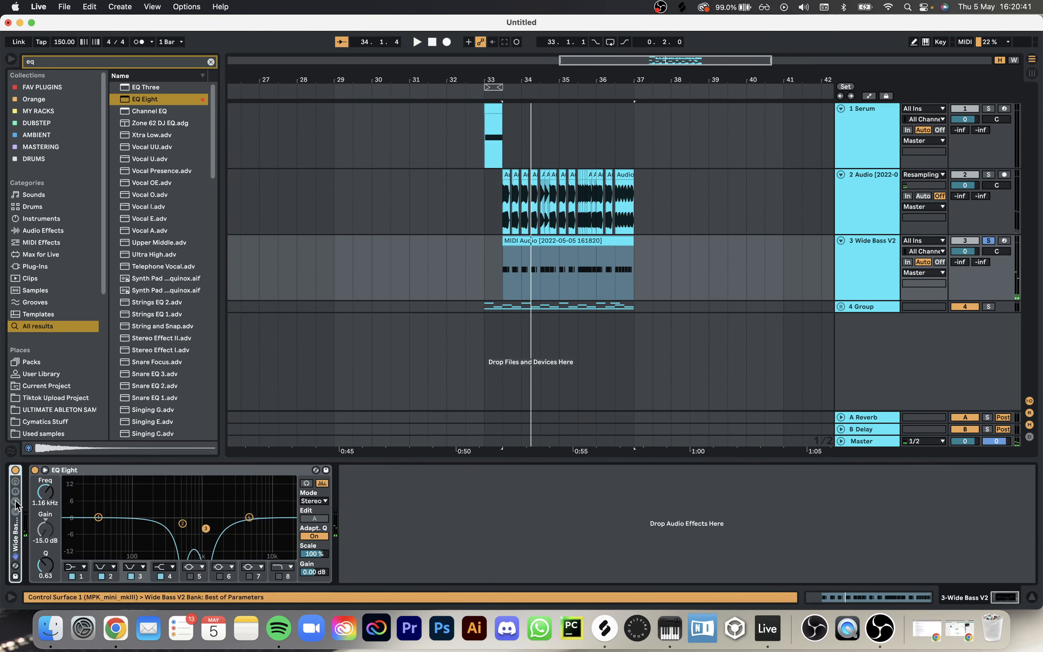
{"action": "key", "text": "space"}
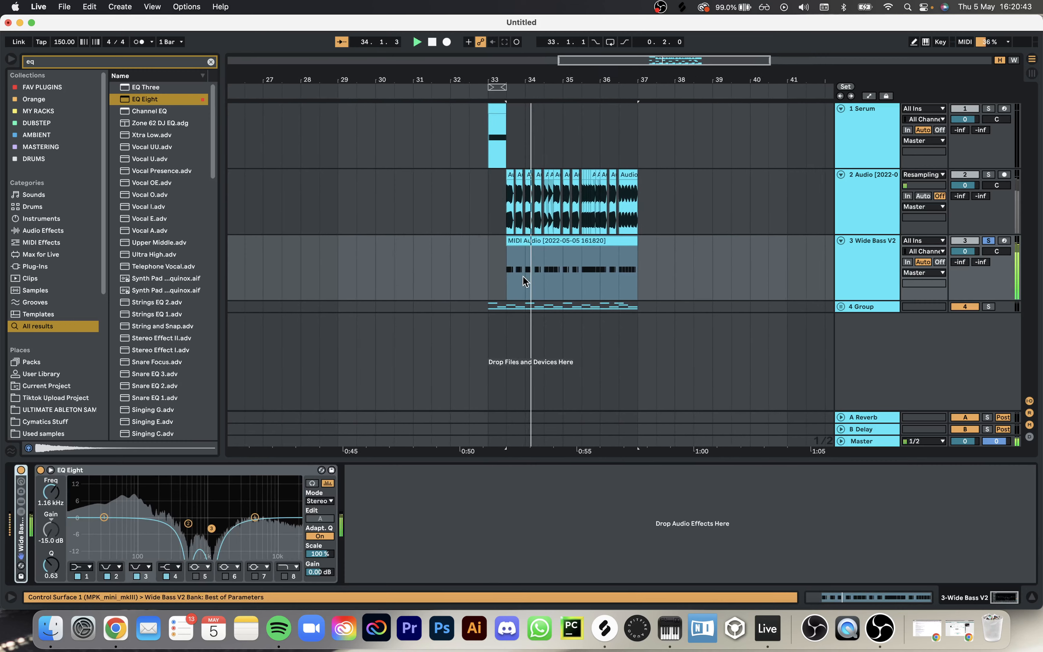
Step: Reopen the wide bass MIDI clip, extend the first D3 note to 1.3.3 over the short note beside it, and play it
{"action": "double_click", "coordinate": [506, 241]}
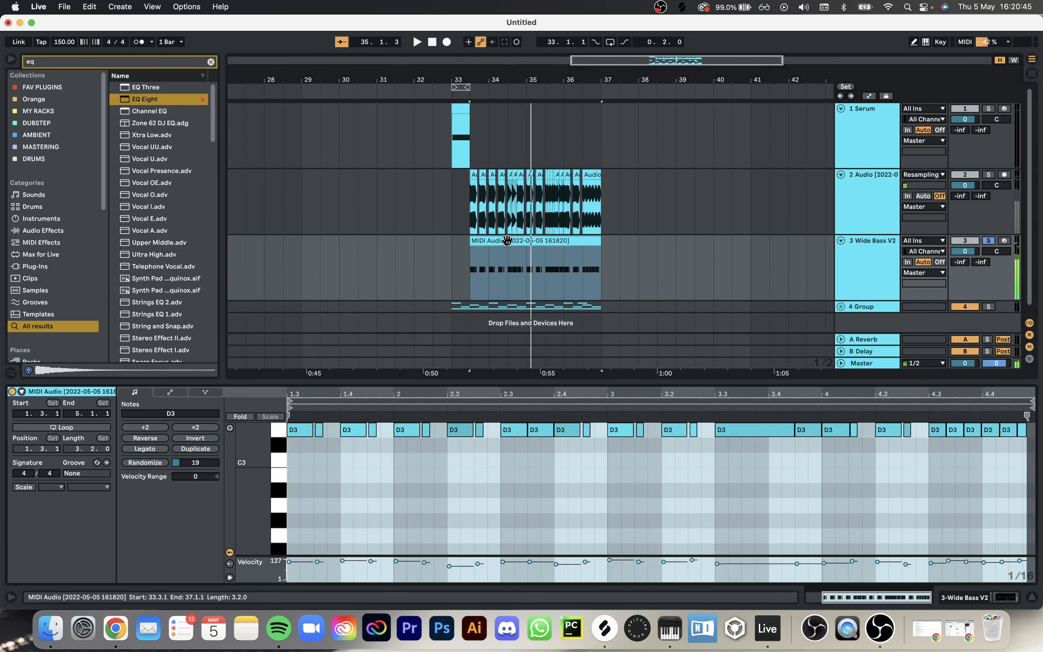
{"action": "left_click", "coordinate": [415, 430]}
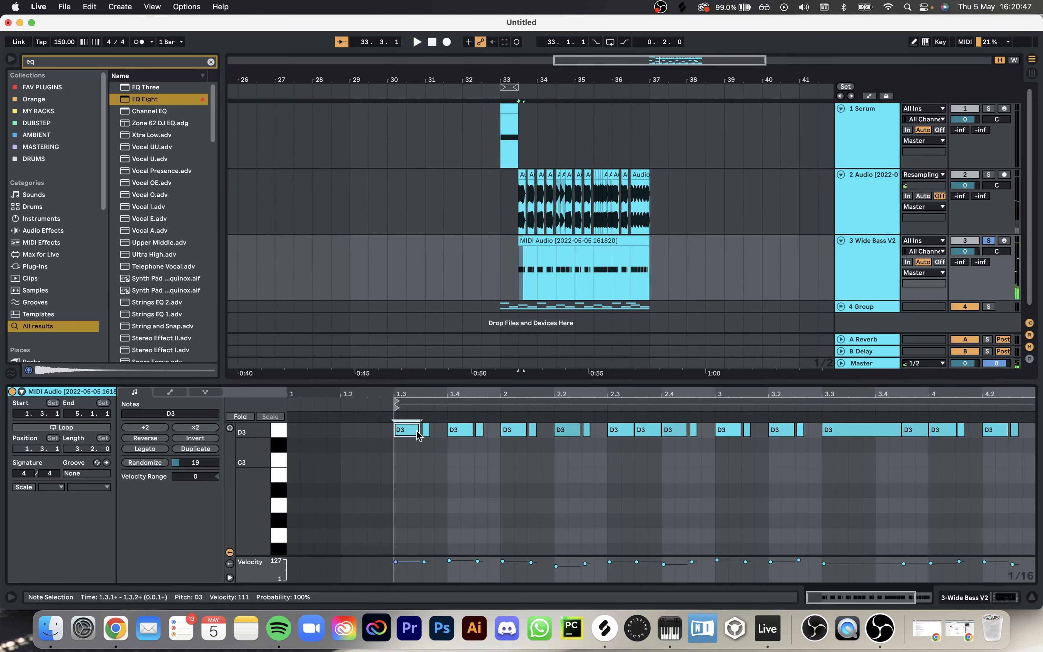
{"action": "scroll", "coordinate": [422, 434], "scroll_direction": "up", "scroll_amount": 3}
{"action": "left_click_drag", "start_coordinate": [423, 430], "coordinate": [440, 430]}
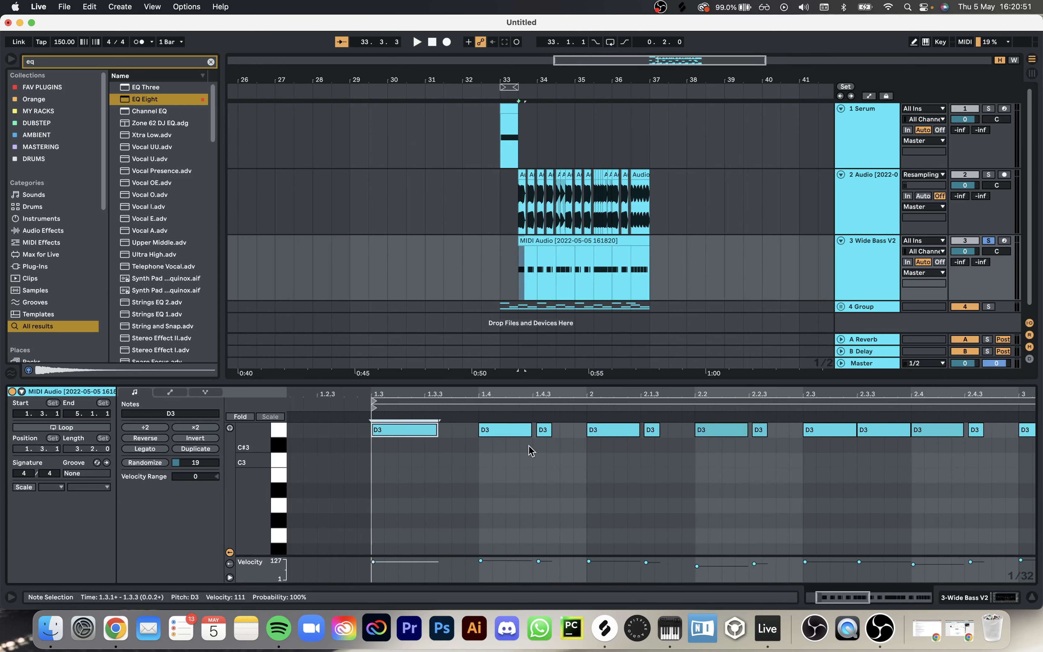
{"action": "scroll", "coordinate": [529, 451], "scroll_direction": "down", "scroll_amount": 5}
{"action": "scroll", "coordinate": [530, 451], "scroll_direction": "right", "scroll_amount": 2}
{"action": "scroll", "coordinate": [430, 441], "scroll_direction": "up", "scroll_amount": 2}
{"action": "key", "text": "space"}
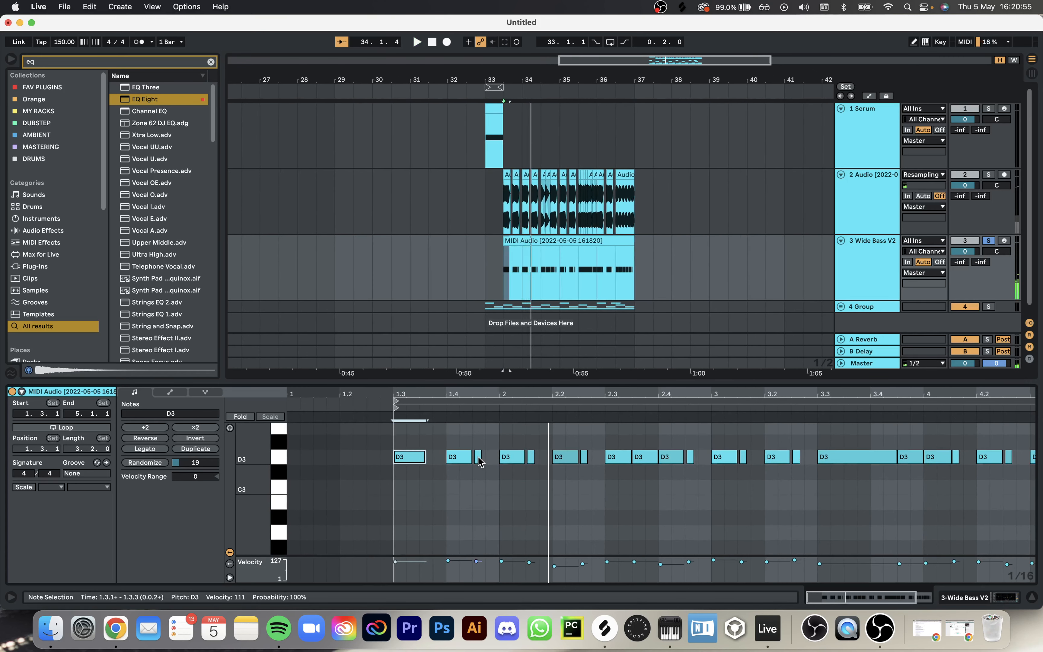
Step: Replace the short note at 1.4.3 by lengthening the D3 note at 1.4, and duplicate that note to beats 2 and 2.2
{"action": "double_click", "coordinate": [478, 457]}
{"action": "left_click", "coordinate": [465, 458]}
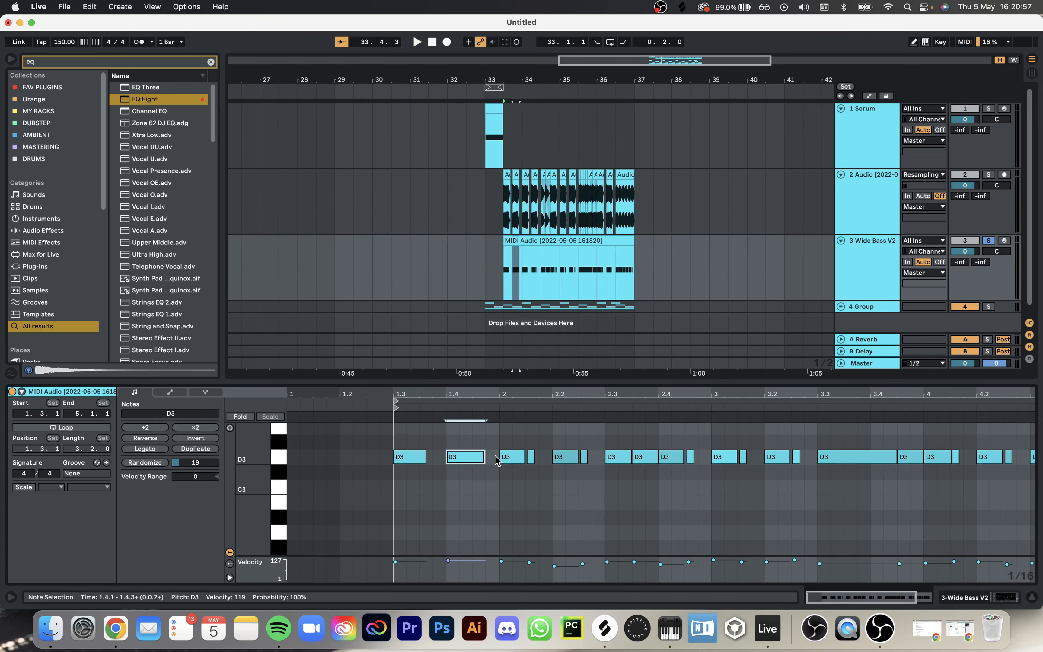
{"action": "key", "text": "super+d"}
{"action": "key", "text": "super+d"}
{"action": "key", "text": "super+d"}
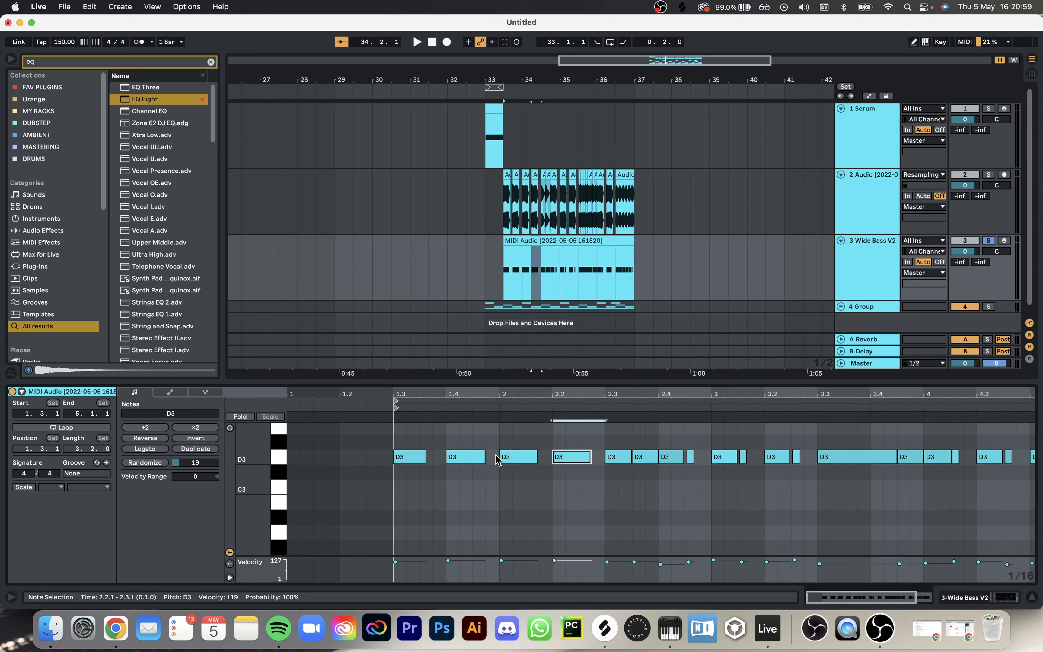
{"action": "key", "text": "super+z"}
{"action": "scroll", "coordinate": [495, 455], "scroll_direction": "right", "scroll_amount": 4}
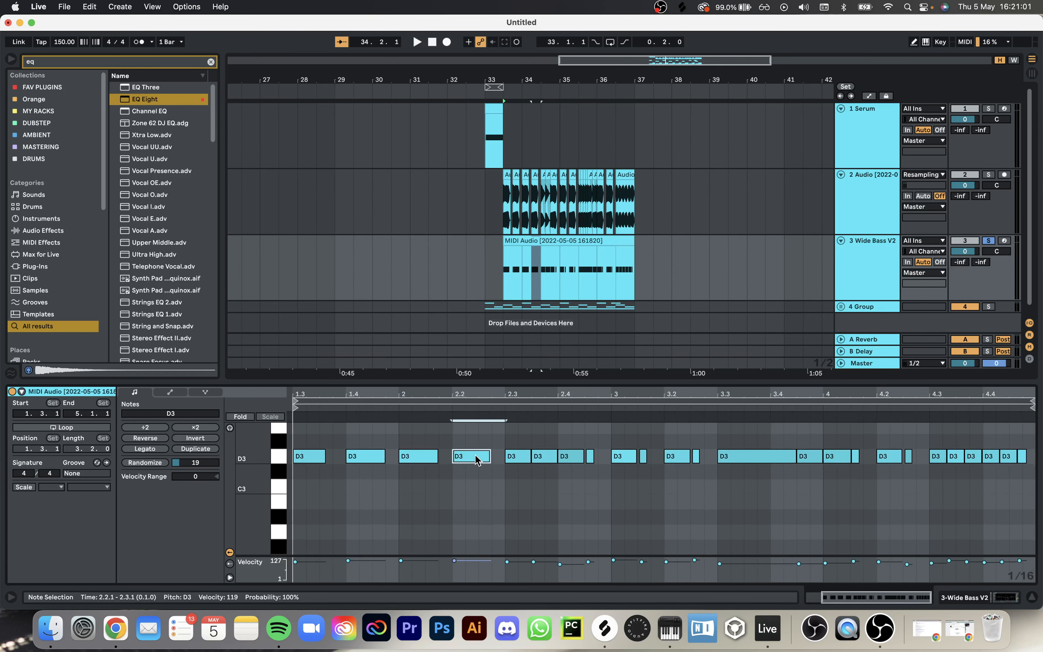
Step: Copy the lengthened D3 note from beat 2.2 to 2.4, and duplicate that beat's note to 3 and 3.2 over the short notes
{"action": "left_click_drag", "start_coordinate": [474, 457], "coordinate": [555, 457]}
{"action": "key", "text": "super+d"}
{"action": "key", "text": "super+d"}
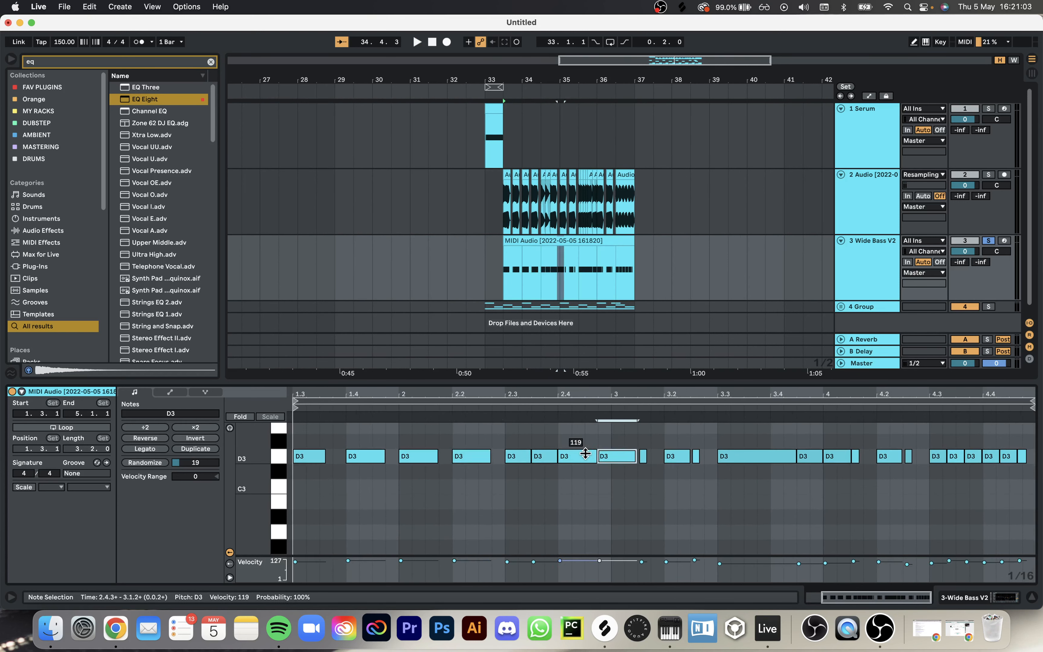
{"action": "key", "text": "super+z"}
{"action": "key", "text": "super+z"}
{"action": "left_click", "coordinate": [606, 442], "text": "shift"}
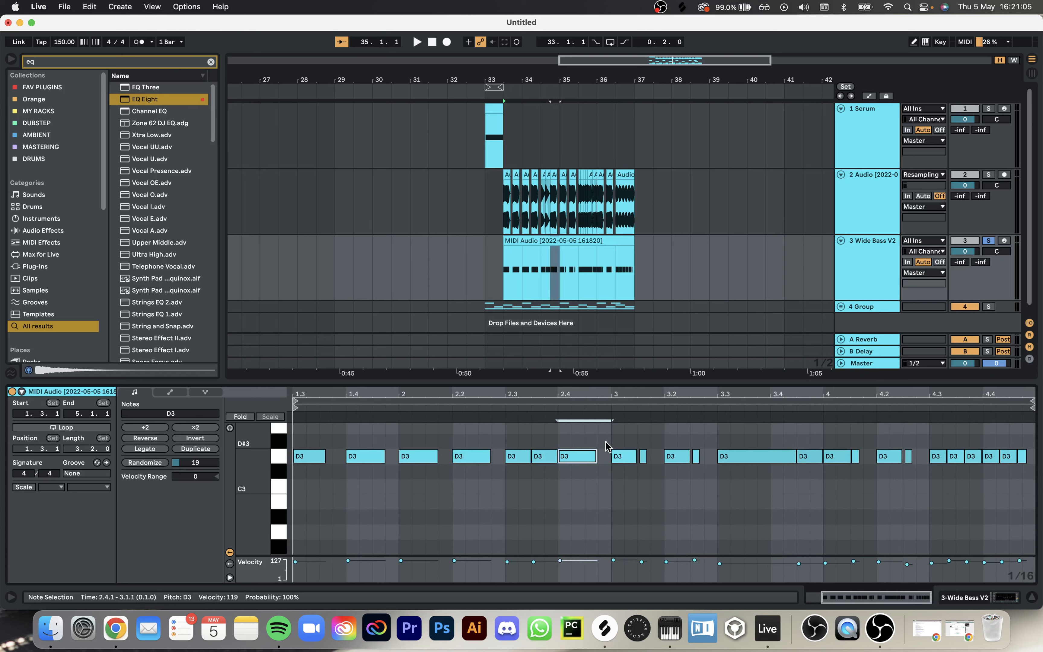
{"action": "key", "text": "super+d"}
{"action": "key", "text": "super+d"}
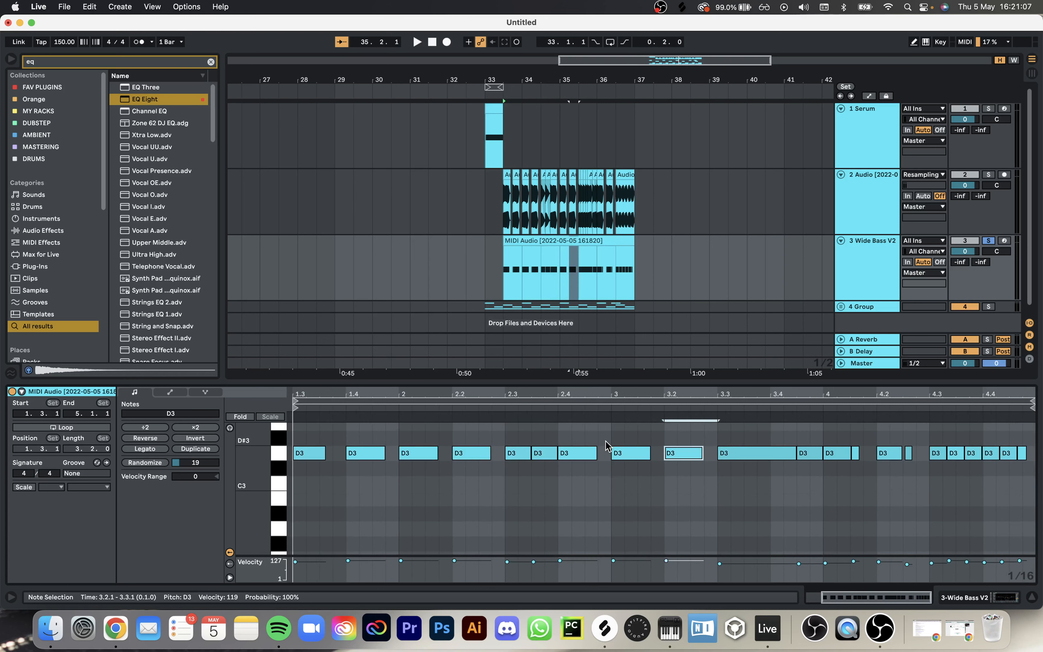
Step: Copy the longer D3 note to beats 4 and 4.2, extend the last D3 note to the clip's end, and play the arrangement
{"action": "left_click_drag", "start_coordinate": [621, 455], "coordinate": [892, 454]}
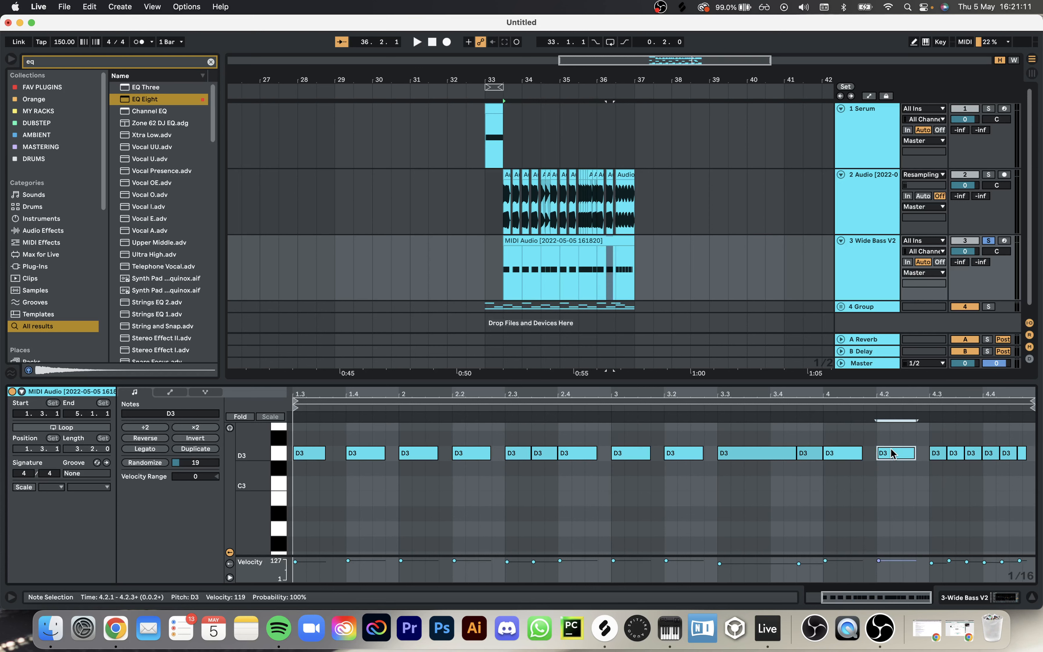
{"action": "key", "text": "space"}
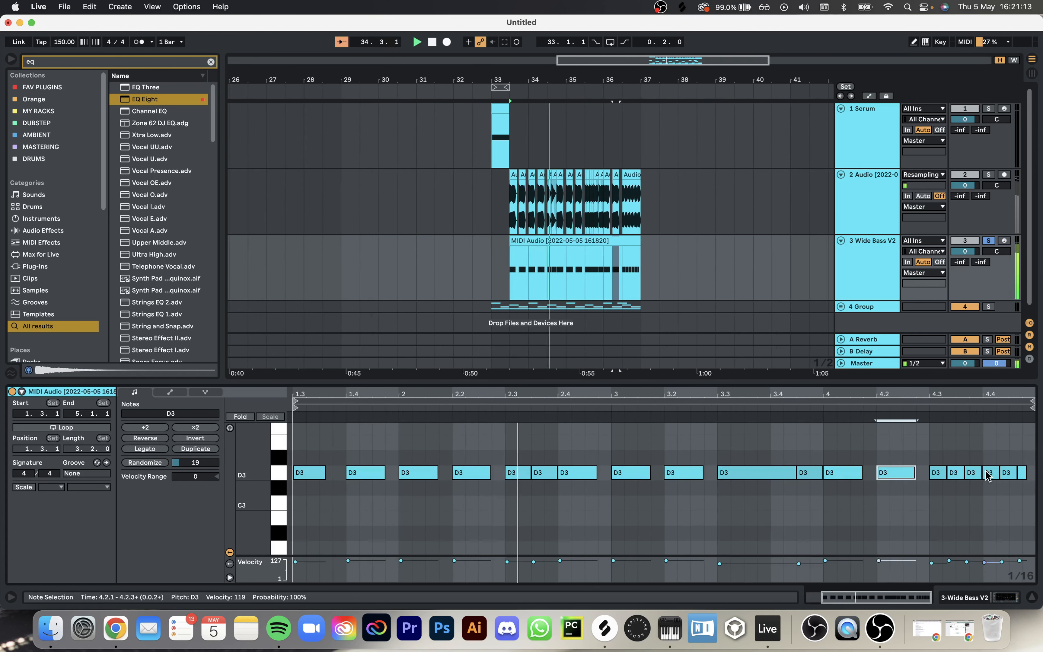
{"action": "left_click_drag", "start_coordinate": [1024, 471], "coordinate": [1034, 472]}
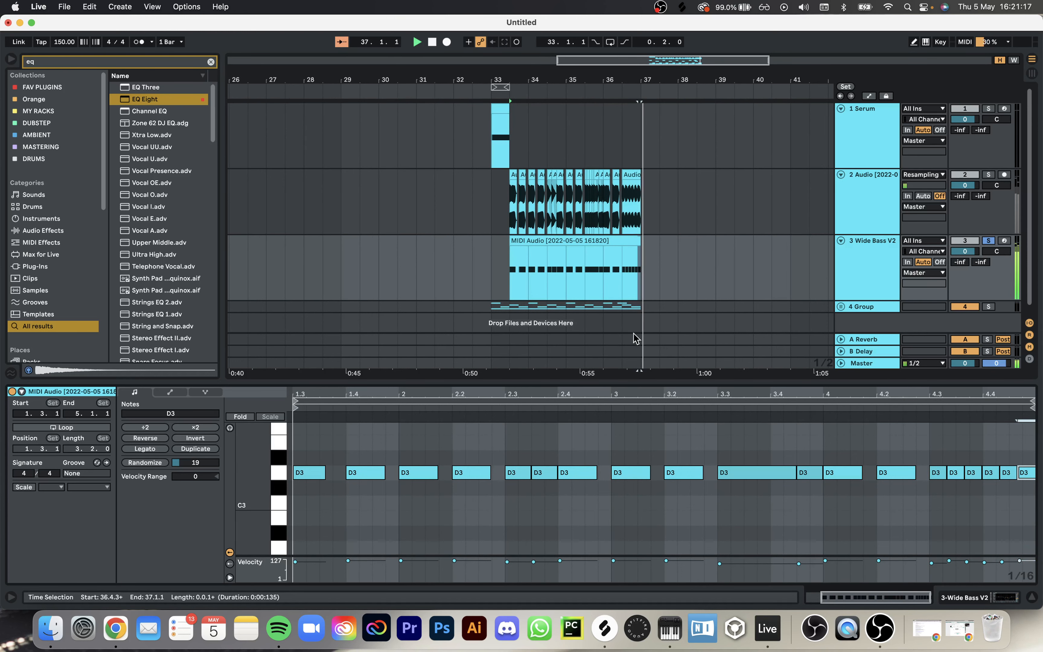
{"action": "key", "text": "space"}
{"action": "key", "text": "space"}
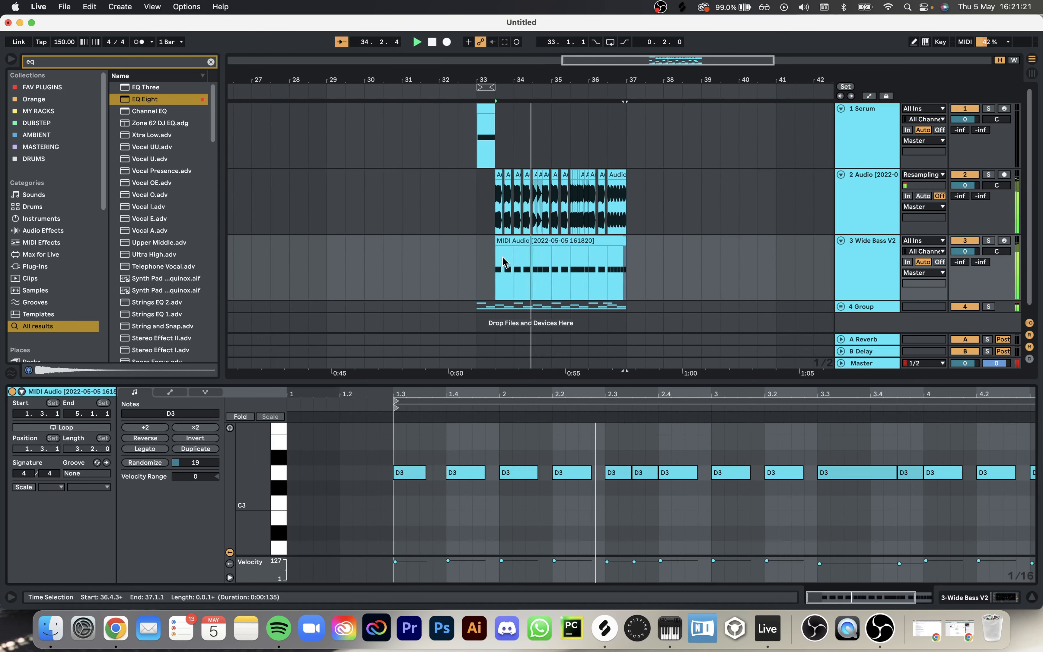
Step: Solo and play the resampled audio track from 33.3.1, moving its EQ Eight band 1 to 337 Hz at -15 dB
{"action": "left_click", "coordinate": [452, 203]}
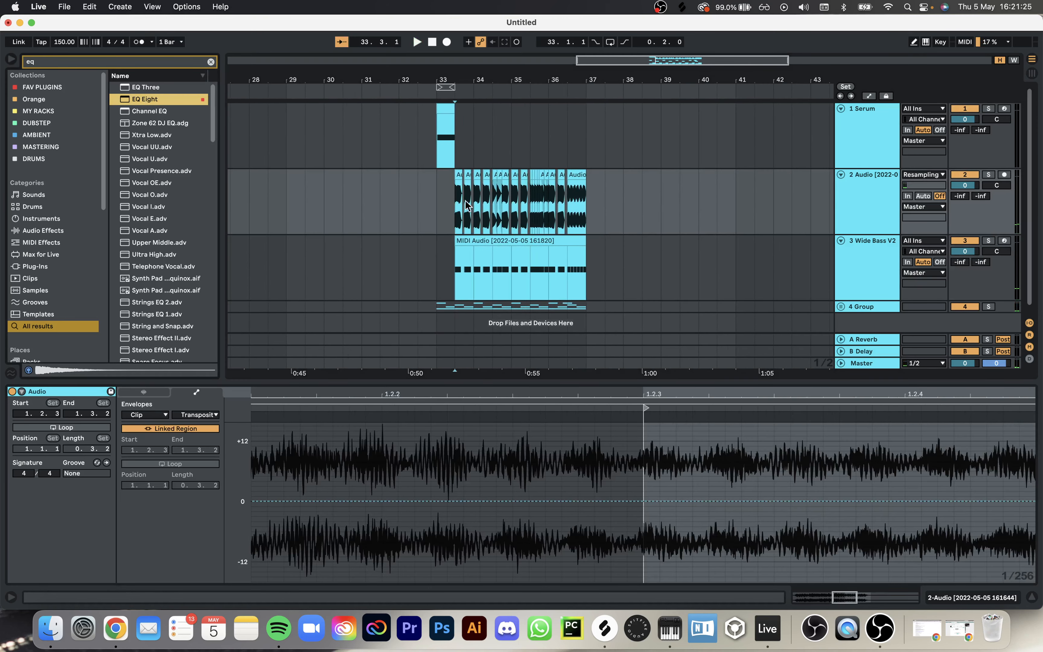
{"action": "key", "text": "shift+Tab"}
{"action": "key", "text": "space"}
{"action": "left_click_drag", "start_coordinate": [84, 517], "coordinate": [155, 556]}
{"action": "key", "text": "space"}
{"action": "key", "text": "space"}
{"action": "key", "text": "space"}
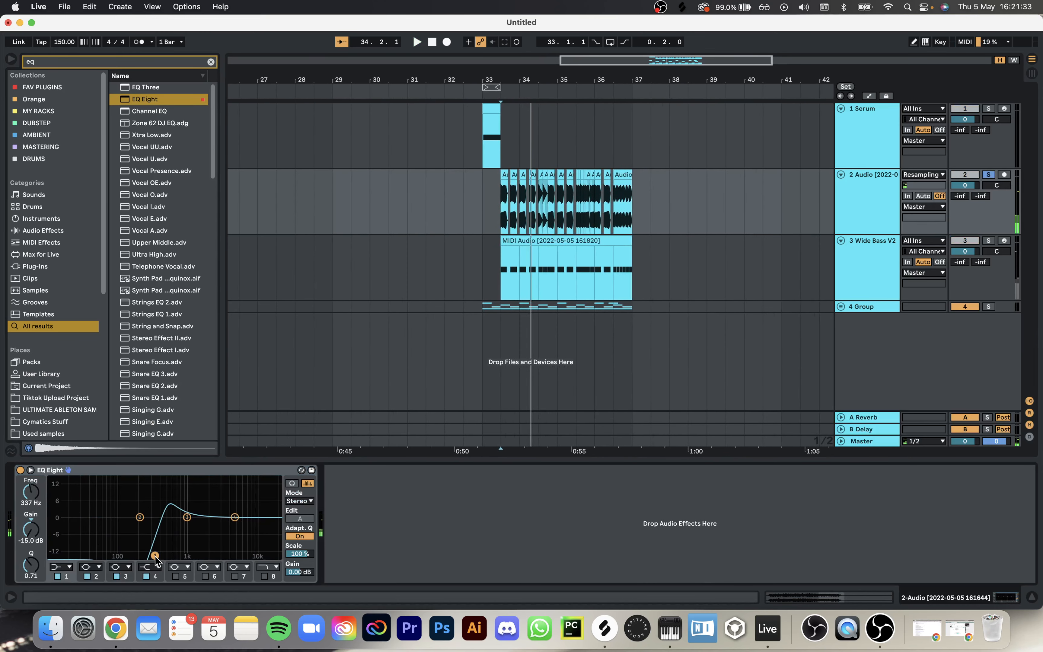
Step: Change band 1 of the audio track's EQ Eight to the steepest low-cut filter at 415 Hz
{"action": "left_click", "coordinate": [64, 568]}
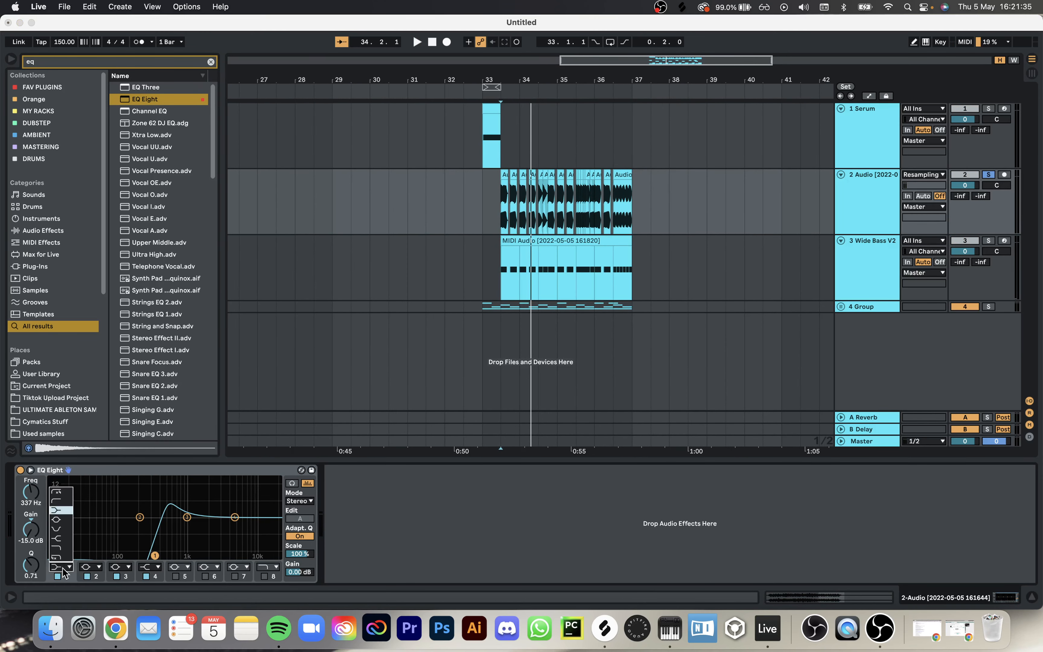
{"action": "left_click", "coordinate": [63, 568]}
{"action": "left_click", "coordinate": [63, 568]}
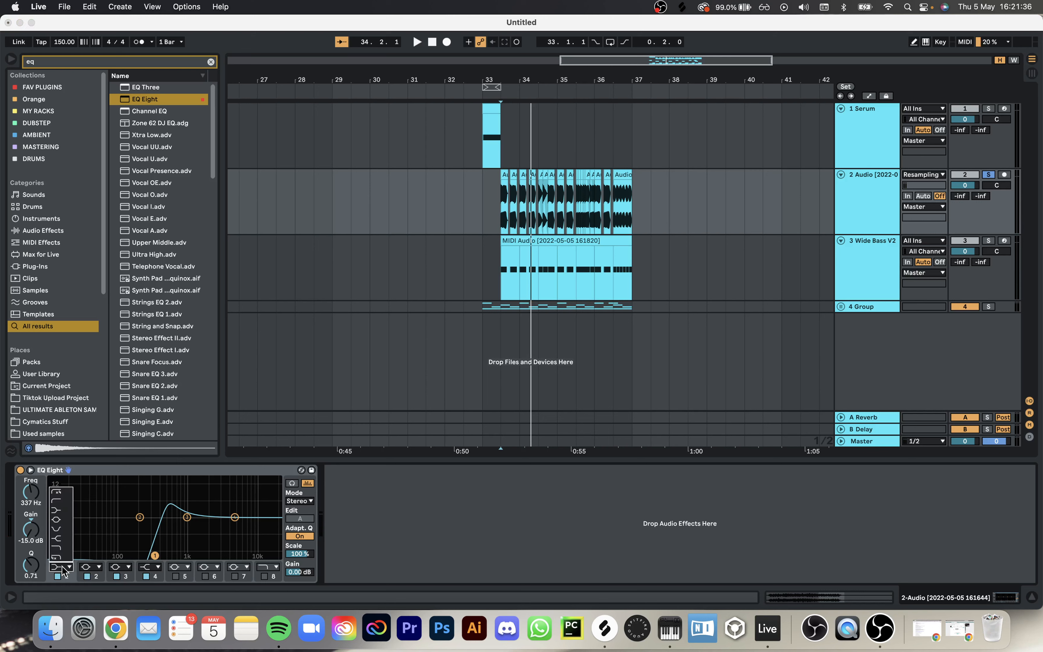
{"action": "left_click", "coordinate": [56, 492]}
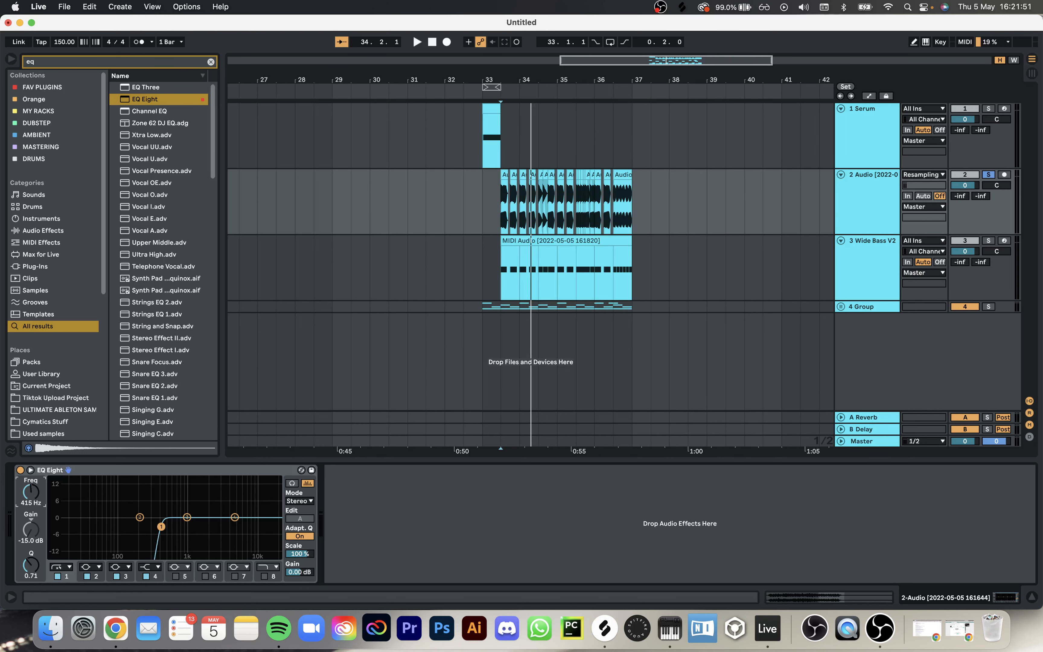
Step: Lower the low cut to just above 100 Hz and boost band 2 by 6.57 dB at 198 Hz with Q 2.39 during playback
{"action": "key", "text": "space"}
{"action": "left_click_drag", "start_coordinate": [162, 527], "coordinate": [140, 510]}
{"action": "key", "text": "space"}
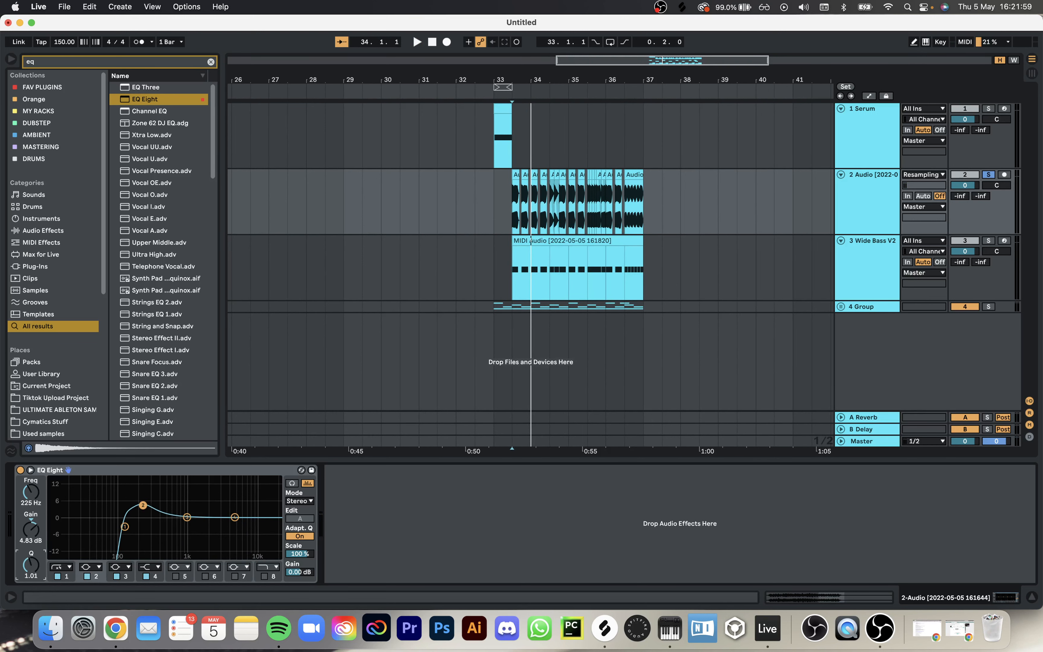
{"action": "key", "text": "space"}
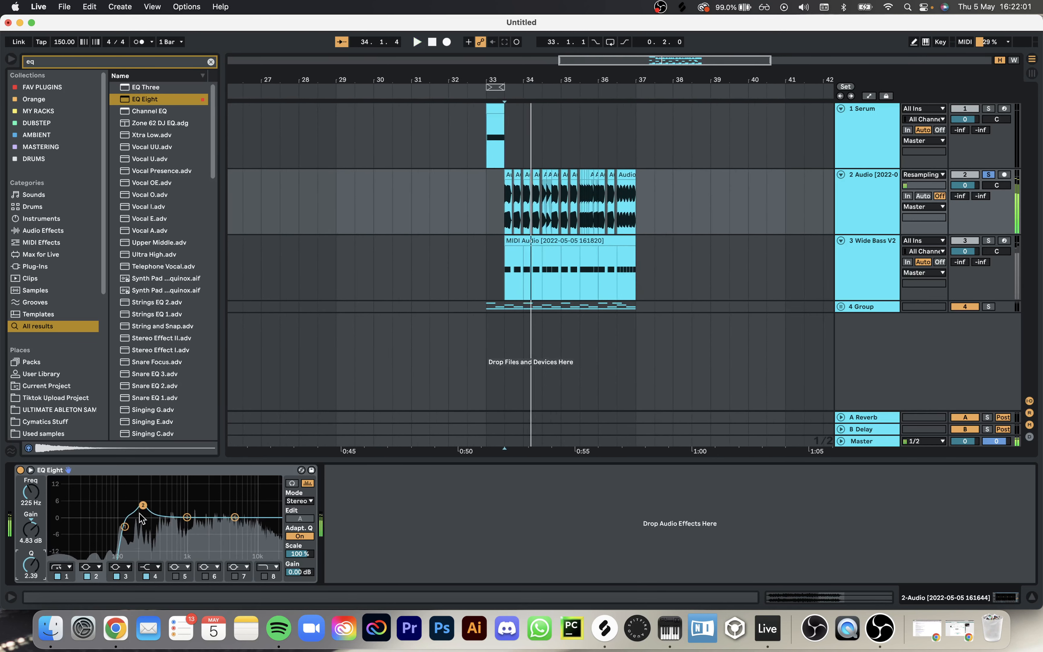
{"action": "left_click_drag", "start_coordinate": [144, 506], "coordinate": [140, 502]}
Step: Search the browser for "a bit wa", add A Bit Warmer.adv after the audio track's EQ Eight, and audition it
{"action": "key", "text": "super+f"}
{"action": "type", "text": "a b"}
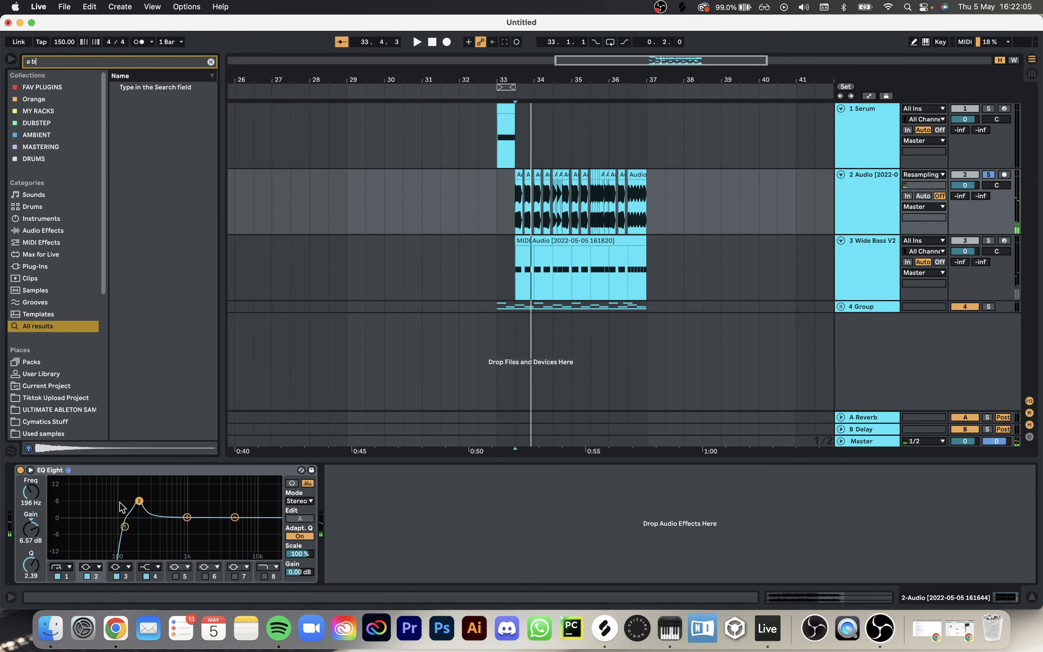
{"action": "type", "text": "it w"}
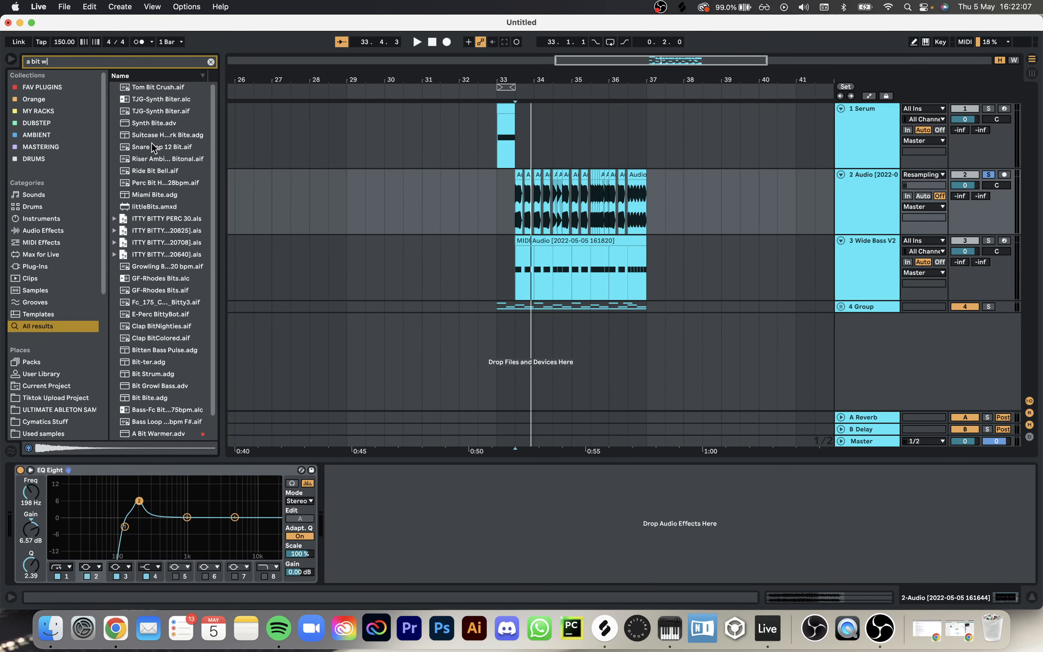
{"action": "type", "text": "a"}
{"action": "left_click", "coordinate": [151, 123]}
{"action": "left_click_drag", "start_coordinate": [538, 178], "coordinate": [560, 198]}
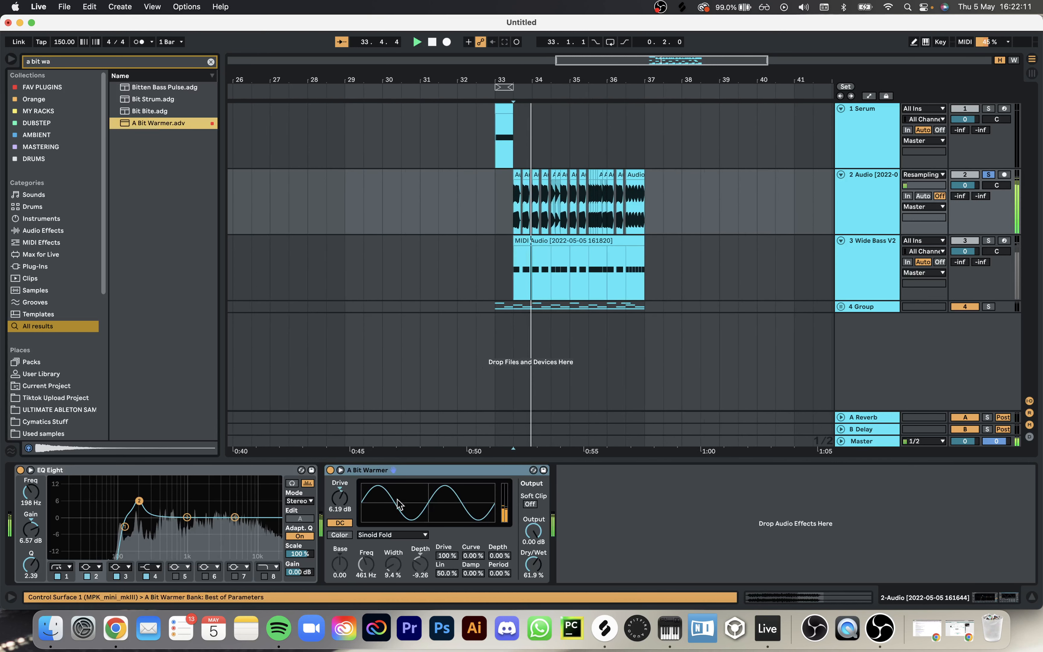
{"action": "key", "text": "space"}
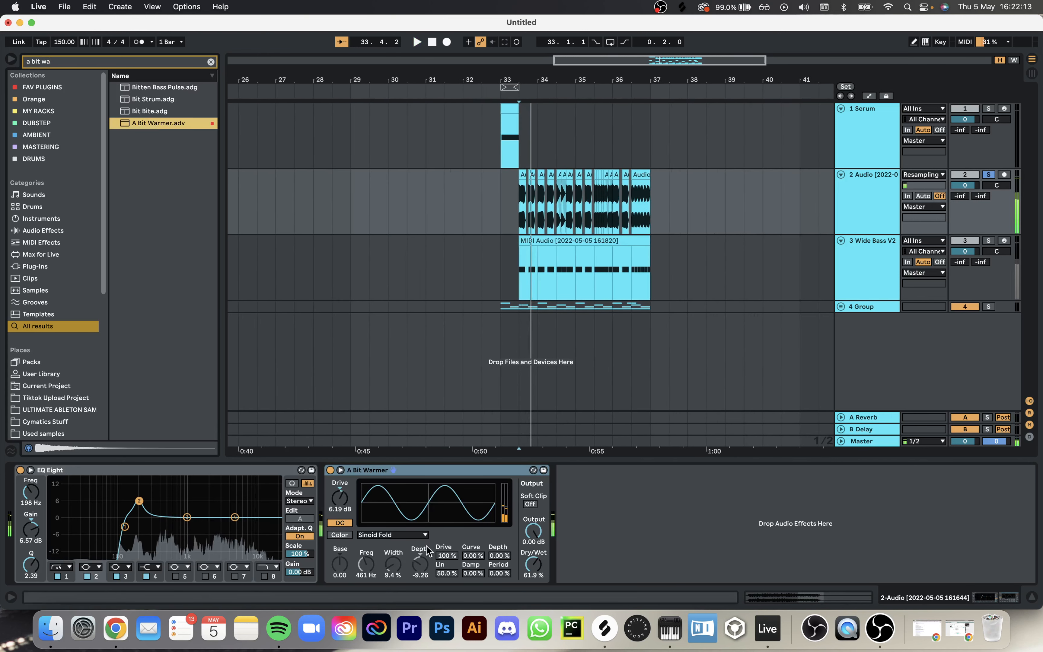
Step: Copy A Bit Warmer from the audio track to the end of the Serum track's chain, and play the Serum track soloed
{"action": "left_click_drag", "start_coordinate": [440, 474], "coordinate": [438, 381]}
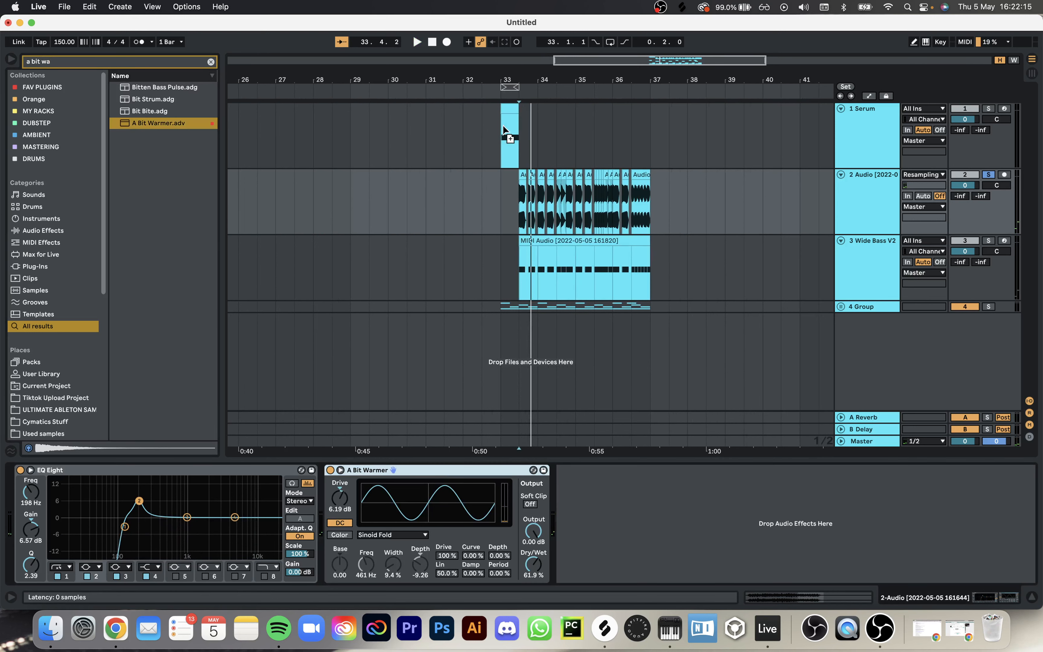
{"action": "left_click_drag", "start_coordinate": [501, 134], "coordinate": [500, 135]}
{"action": "key", "text": "space"}
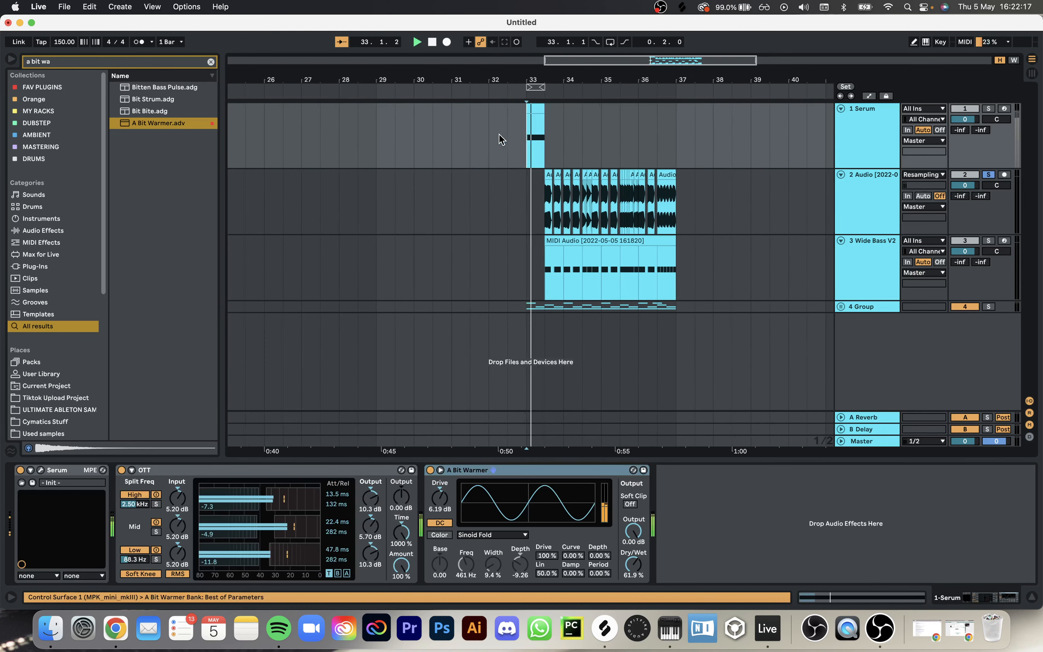
{"action": "key", "text": "space"}
{"action": "key", "text": "space"}
{"action": "key", "text": "space"}
{"action": "key", "text": "space"}
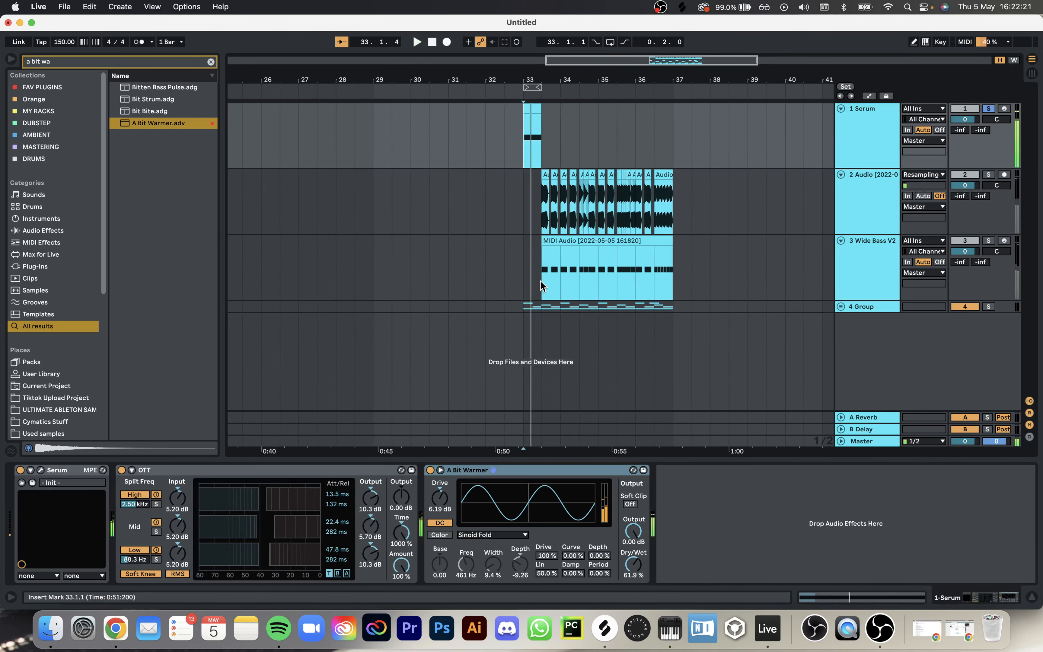
Step: Copy the first beat of the wide bass MIDI clip to 33.1.1 and consolidate it into a clip running to 33.3.1
{"action": "scroll", "coordinate": [540, 280], "scroll_direction": "up", "scroll_amount": 5}
{"action": "left_click_drag", "start_coordinate": [561, 275], "coordinate": [512, 242]}
{"action": "left_click", "coordinate": [543, 241], "text": "shift"}
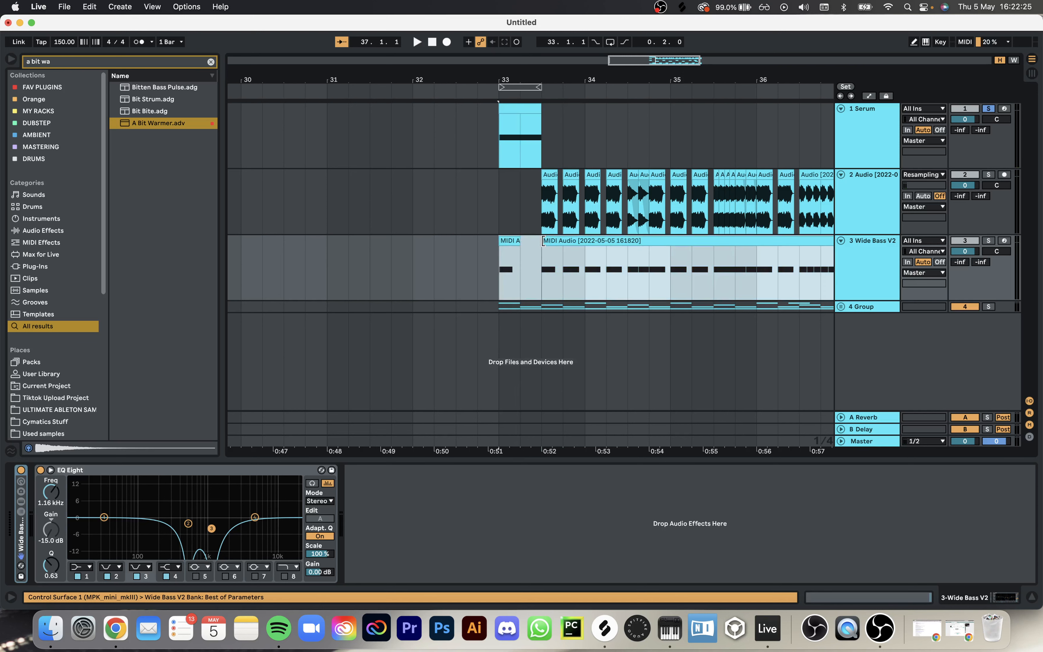
{"action": "left_click", "coordinate": [540, 247]}
{"action": "left_click", "coordinate": [509, 241], "text": "shift"}
{"action": "key", "text": "super+j"}
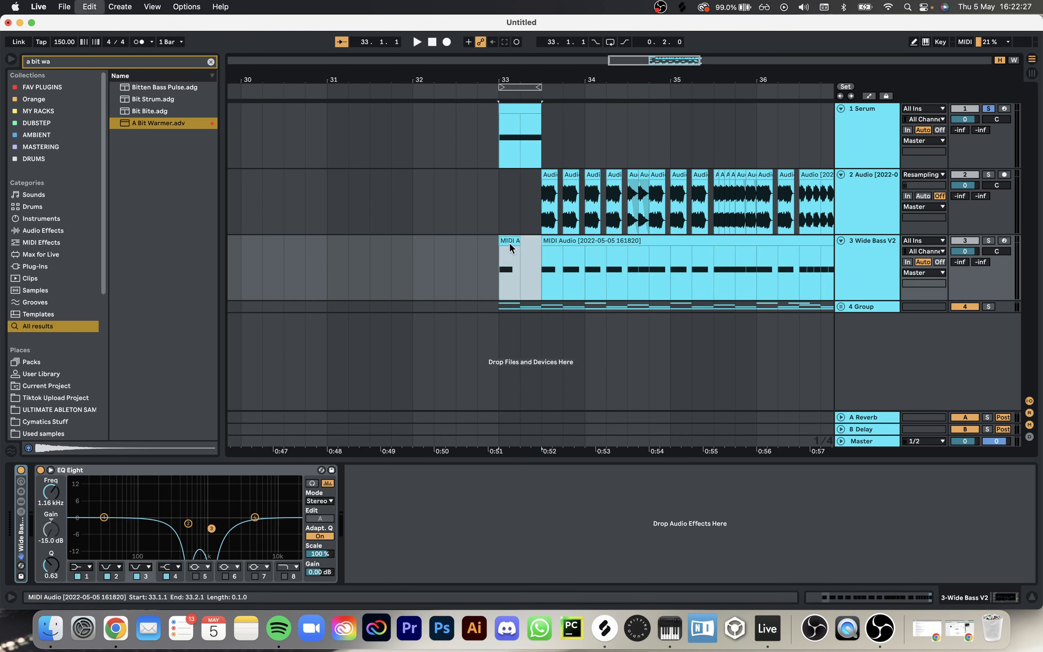
Step: Apply Legato to the D3 note in the new wide bass clip so it fills the clip, and play the full layered pattern
{"action": "double_click", "coordinate": [509, 242]}
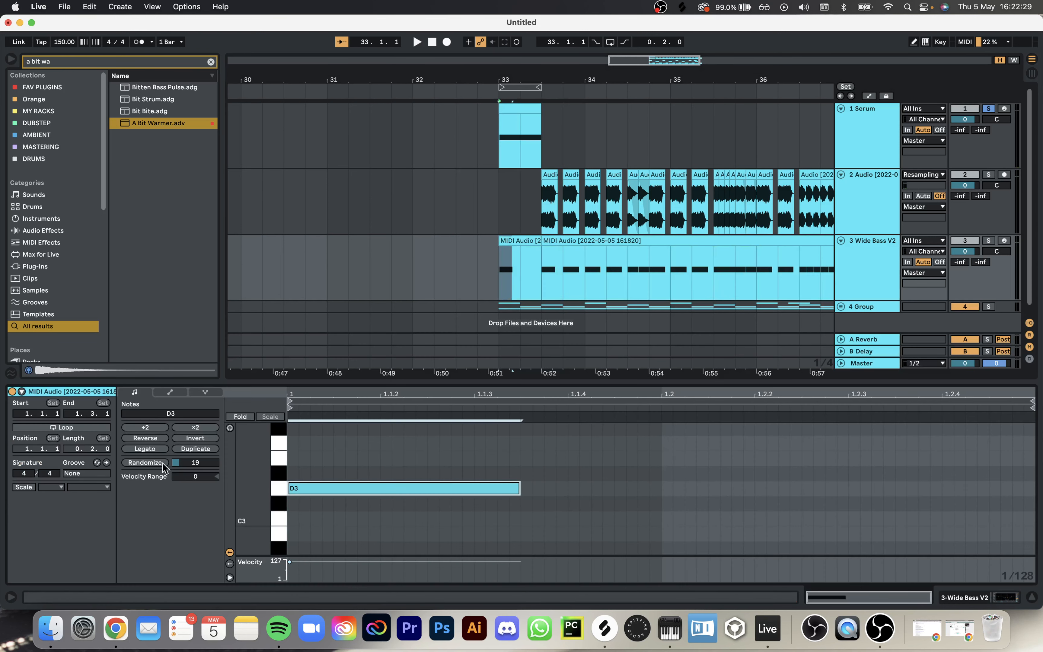
{"action": "left_click", "coordinate": [145, 448]}
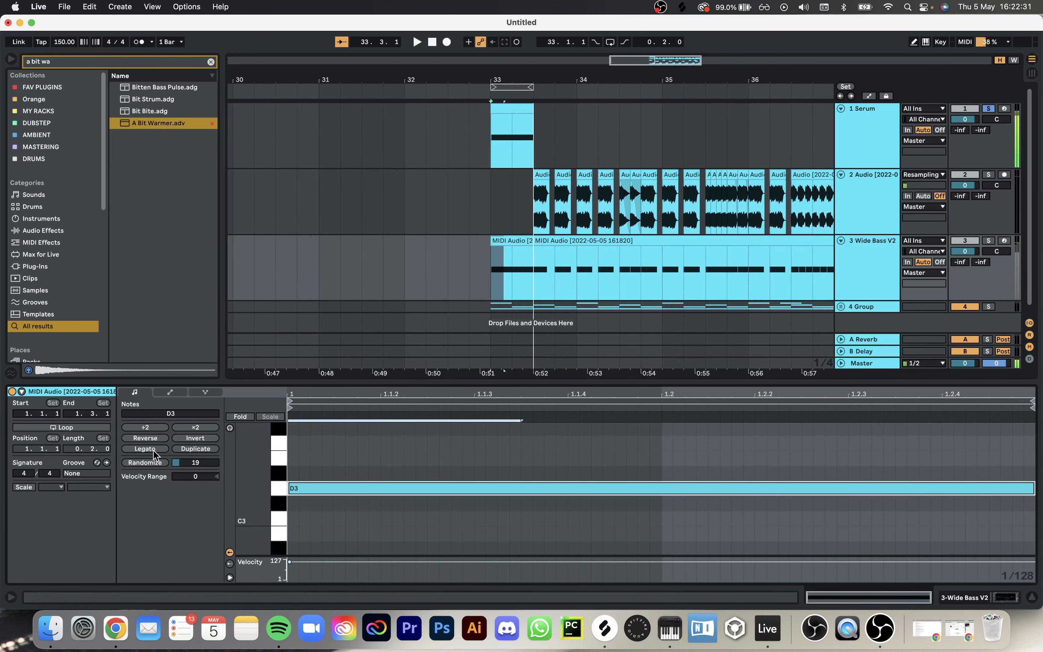
{"action": "key", "text": "space"}
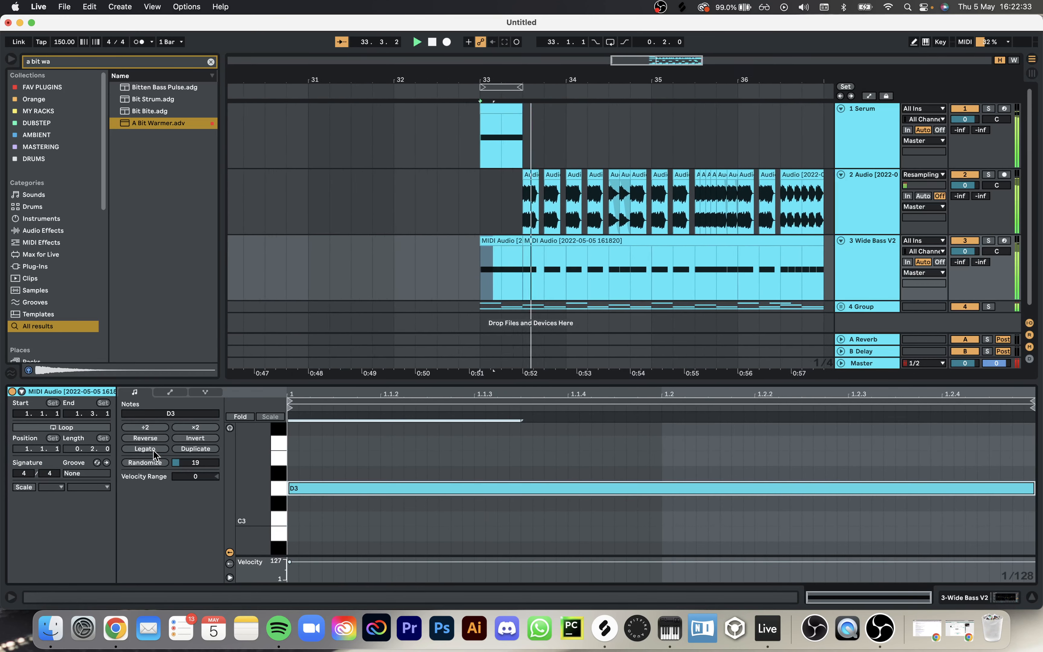
{"action": "scroll", "coordinate": [505, 294], "scroll_direction": "down", "scroll_amount": 5}
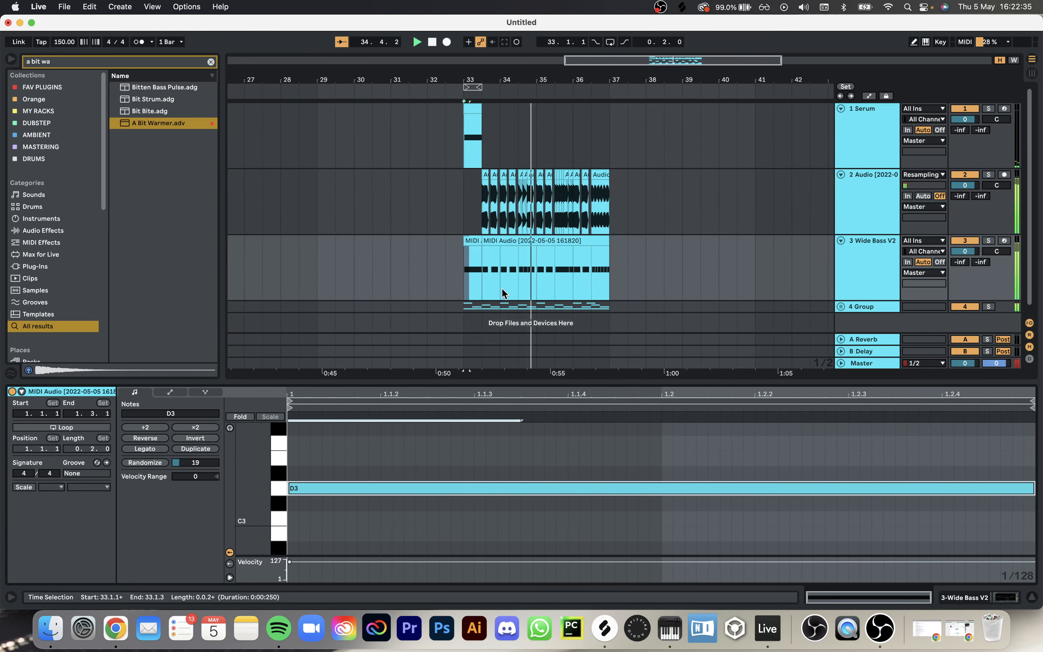
{"action": "scroll", "coordinate": [504, 293], "scroll_direction": "down", "scroll_amount": 1}
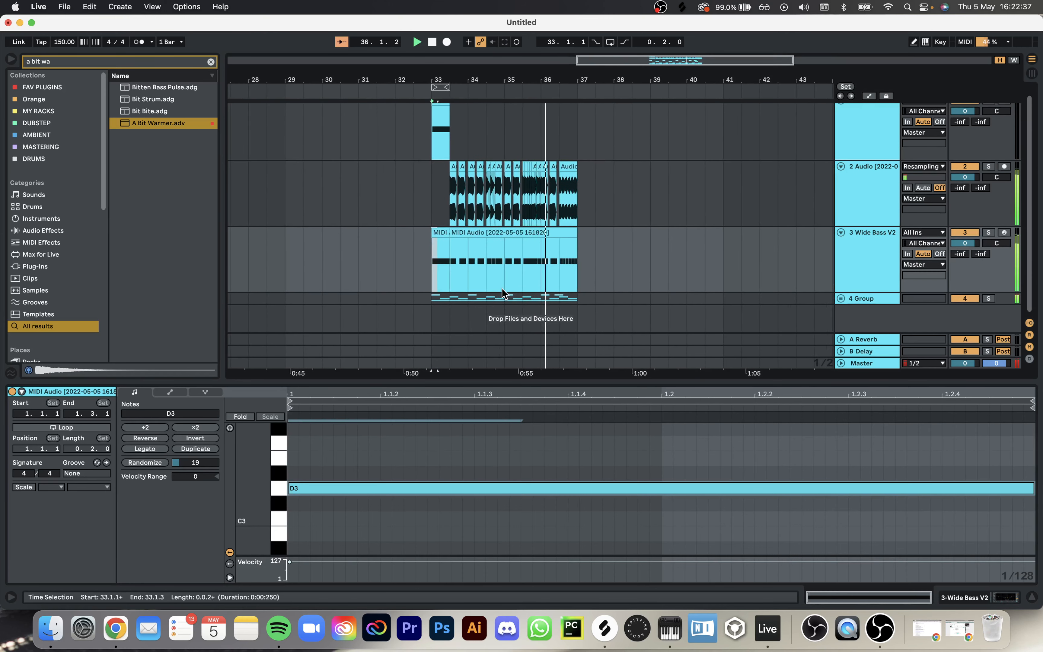
{"action": "key", "text": "space"}
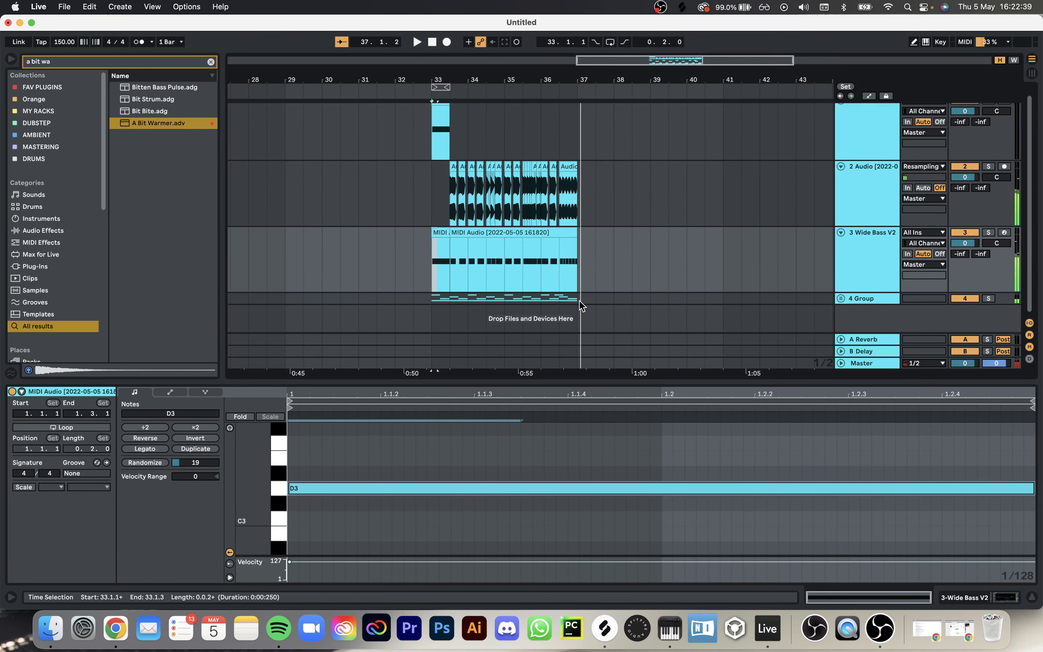
Step: Duplicate the clips on all tracks from 33.1.1 to 37.1.1 so the copy fills 37.1.1 to 41.1.1
{"action": "left_click", "coordinate": [579, 301]}
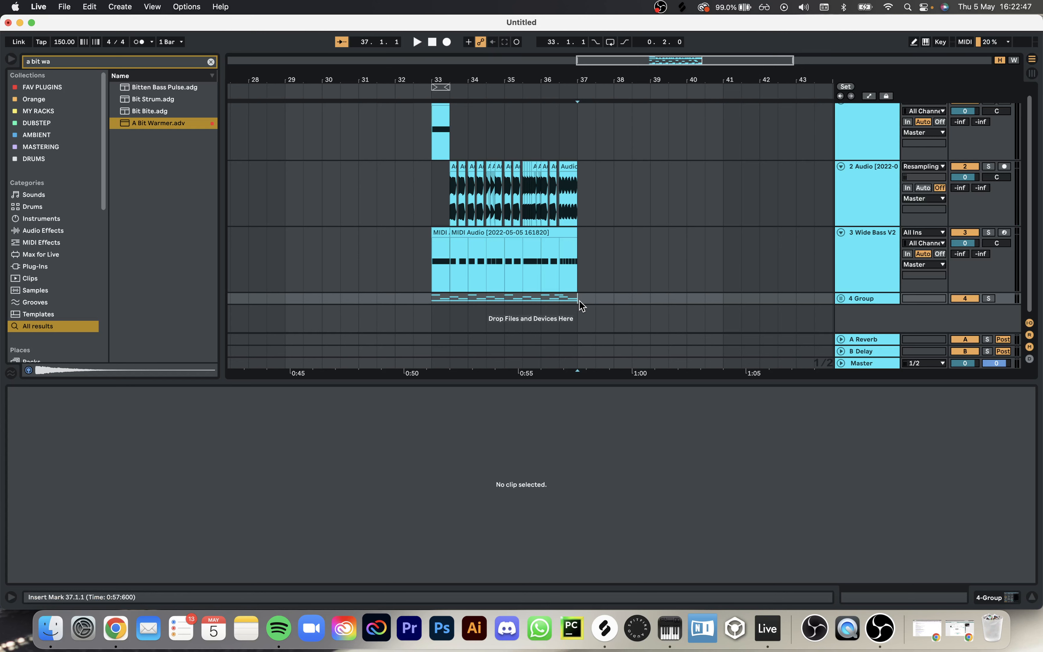
{"action": "scroll", "coordinate": [469, 140], "scroll_direction": "up", "scroll_amount": 1}
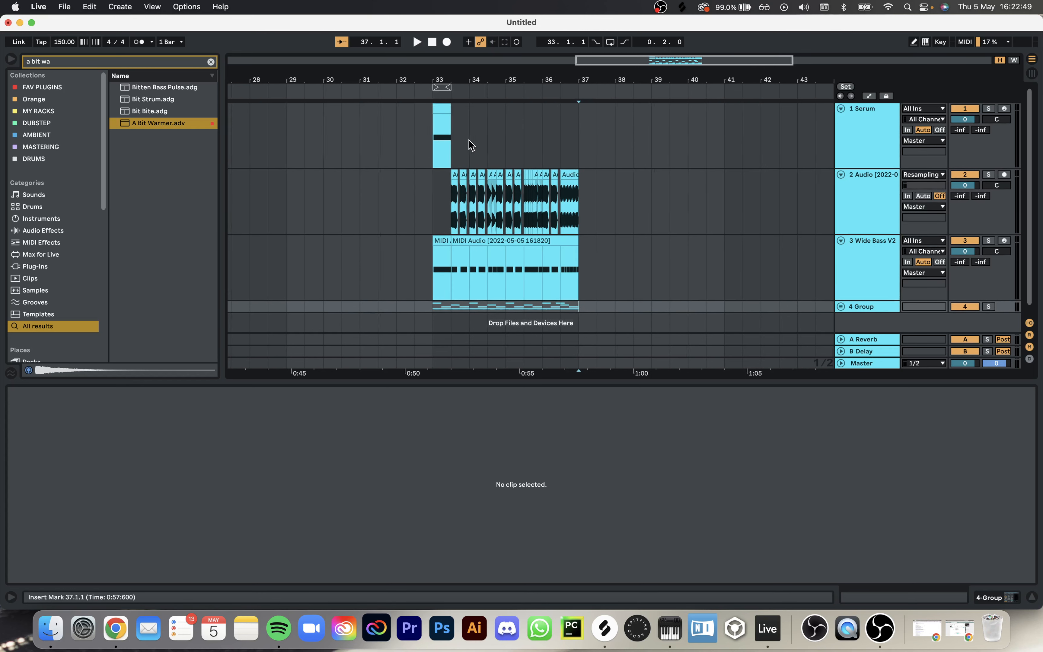
{"action": "scroll", "coordinate": [469, 140], "scroll_direction": "left", "scroll_amount": 1}
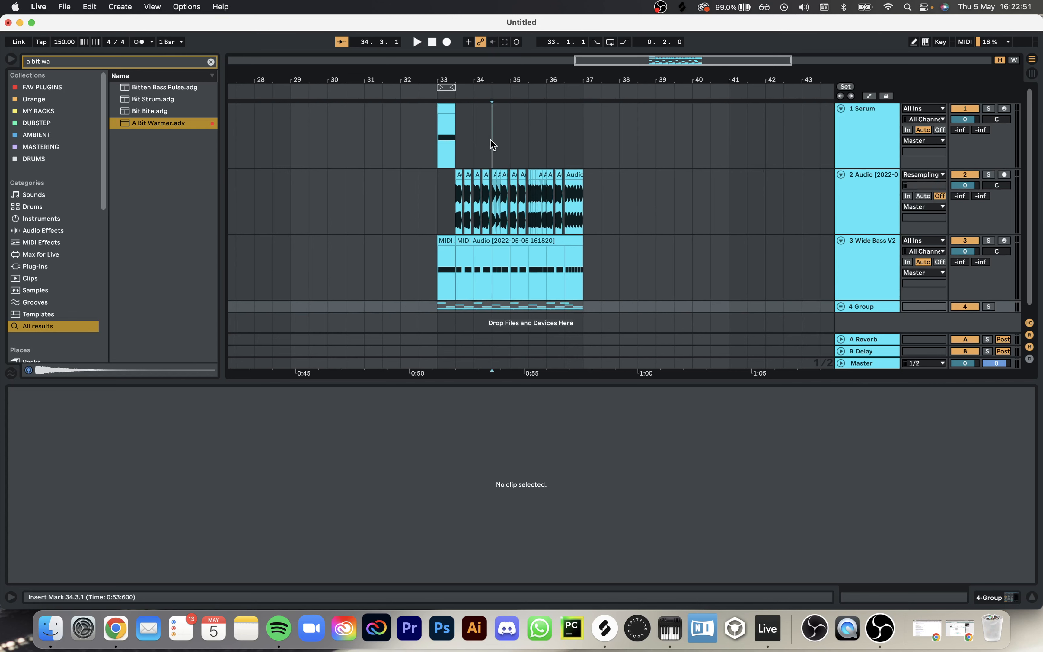
{"action": "left_click", "coordinate": [492, 144]}
{"action": "left_click", "coordinate": [451, 129]}
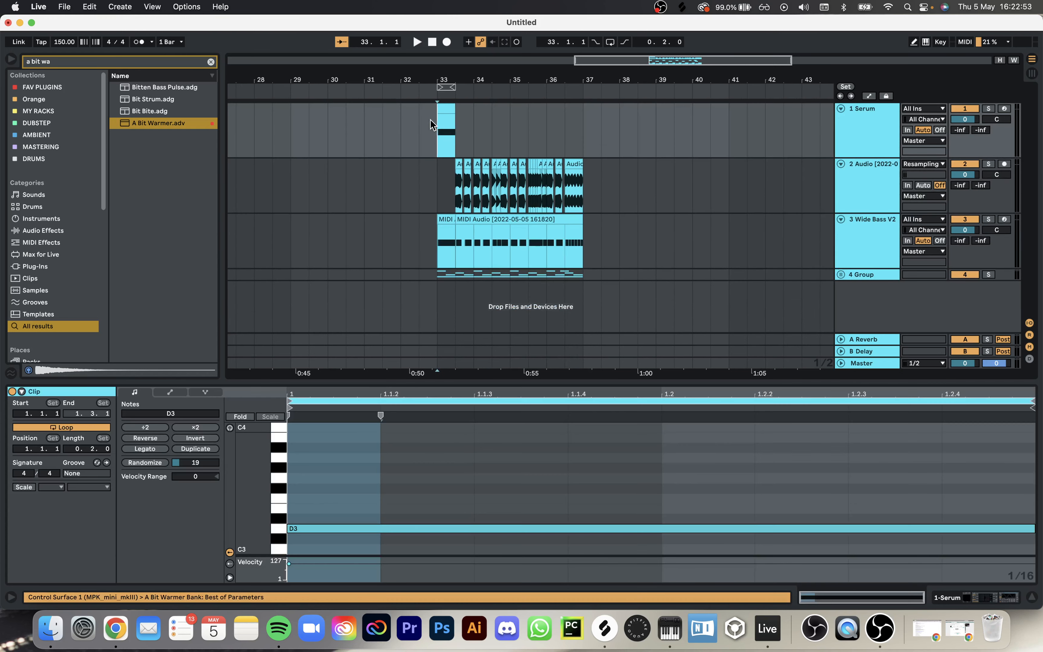
{"action": "left_click", "coordinate": [586, 278], "text": "shift"}
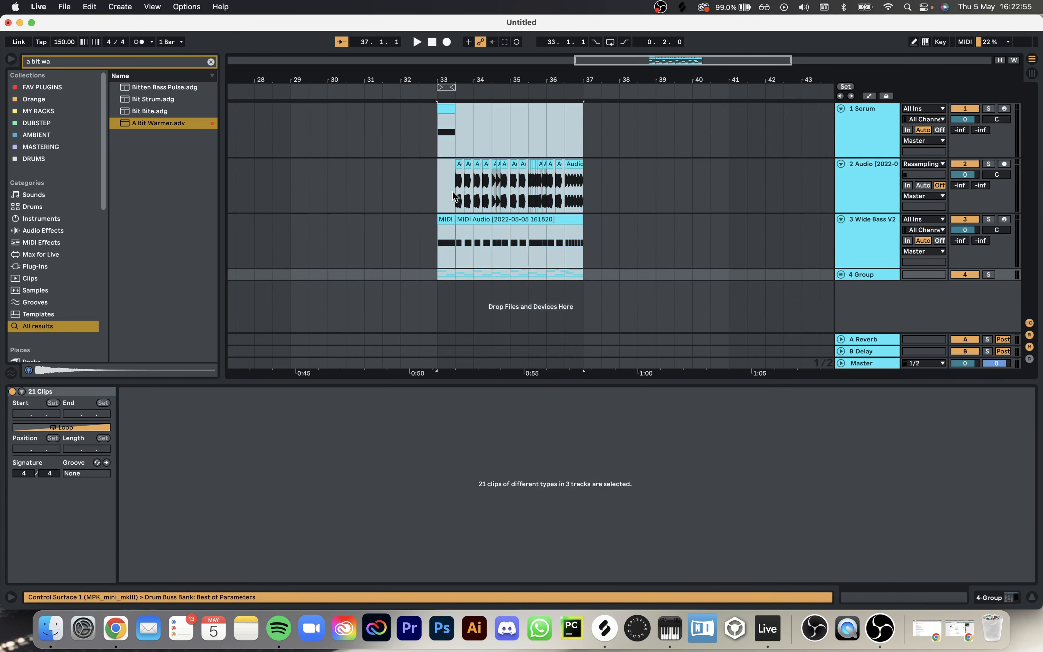
{"action": "scroll", "coordinate": [452, 191], "scroll_direction": "down", "scroll_amount": 3}
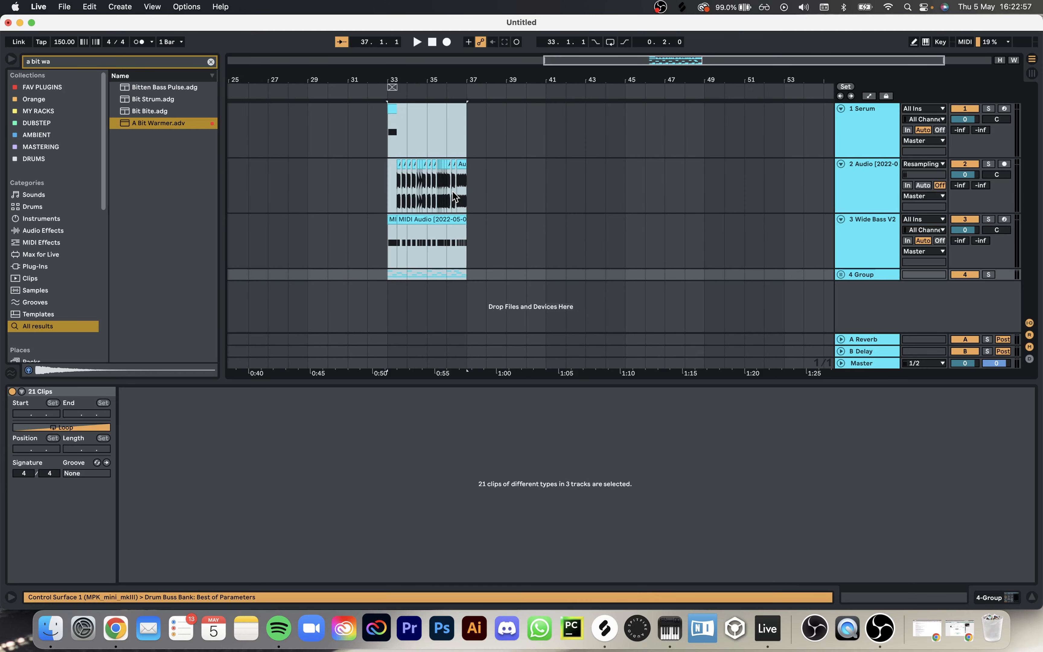
{"action": "key", "text": "super+d"}
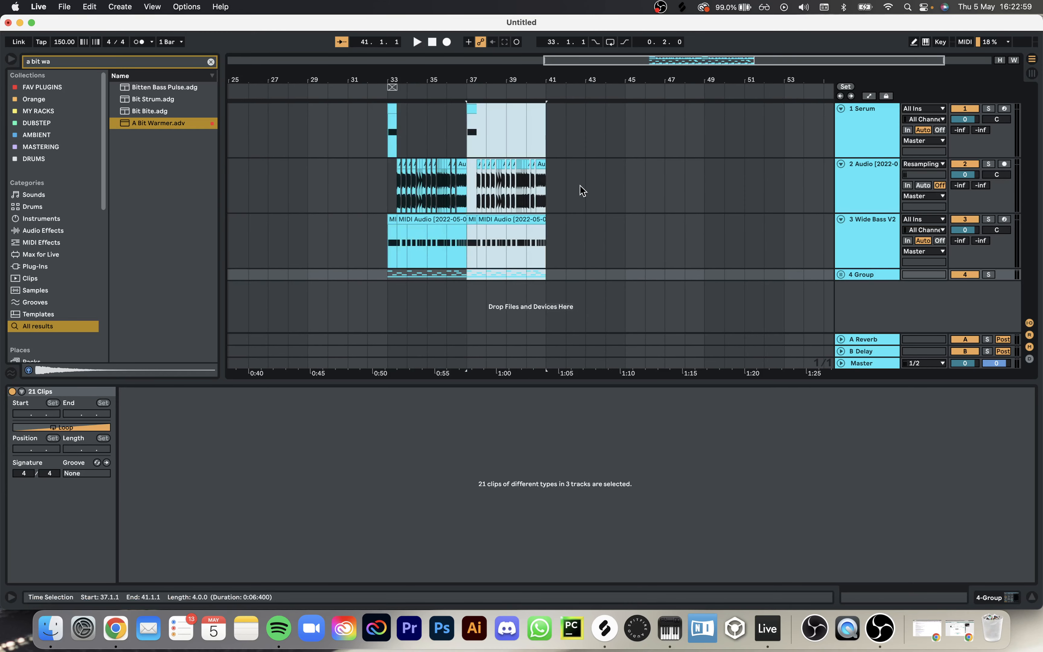
{"action": "left_click", "coordinate": [579, 189]}
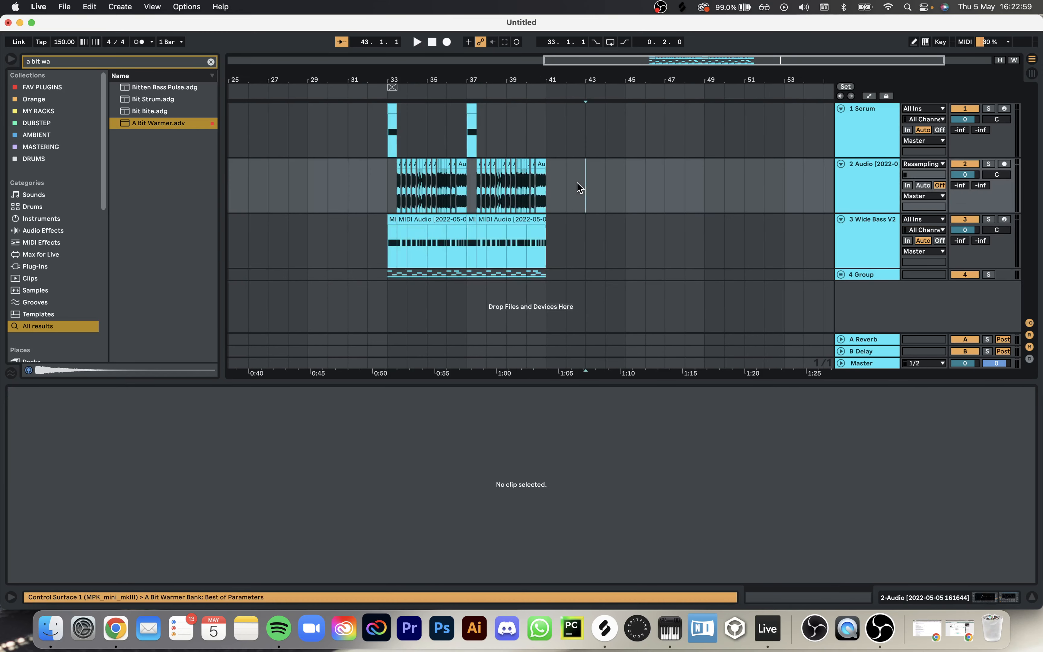
Step: Play the duplicated section from 37.1.1 to hear how it starts
{"action": "left_click", "coordinate": [464, 187]}
{"action": "scroll", "coordinate": [469, 184], "scroll_direction": "up", "scroll_amount": 5}
{"action": "left_click", "coordinate": [476, 135]}
{"action": "key", "text": "space"}
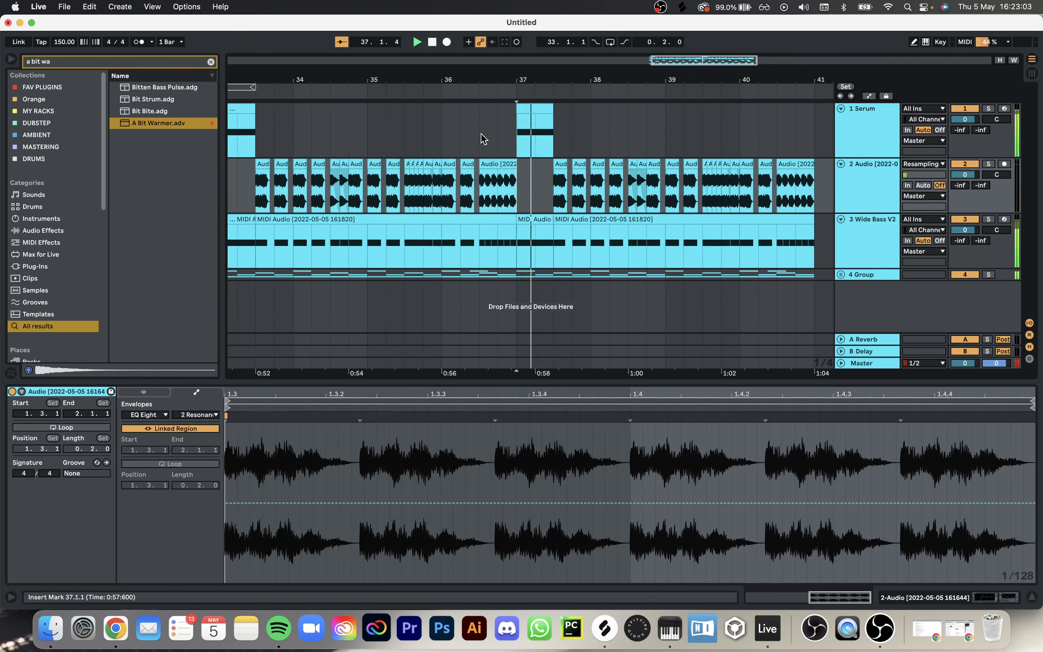
{"action": "left_click", "coordinate": [523, 139]}
{"action": "key", "text": "space"}
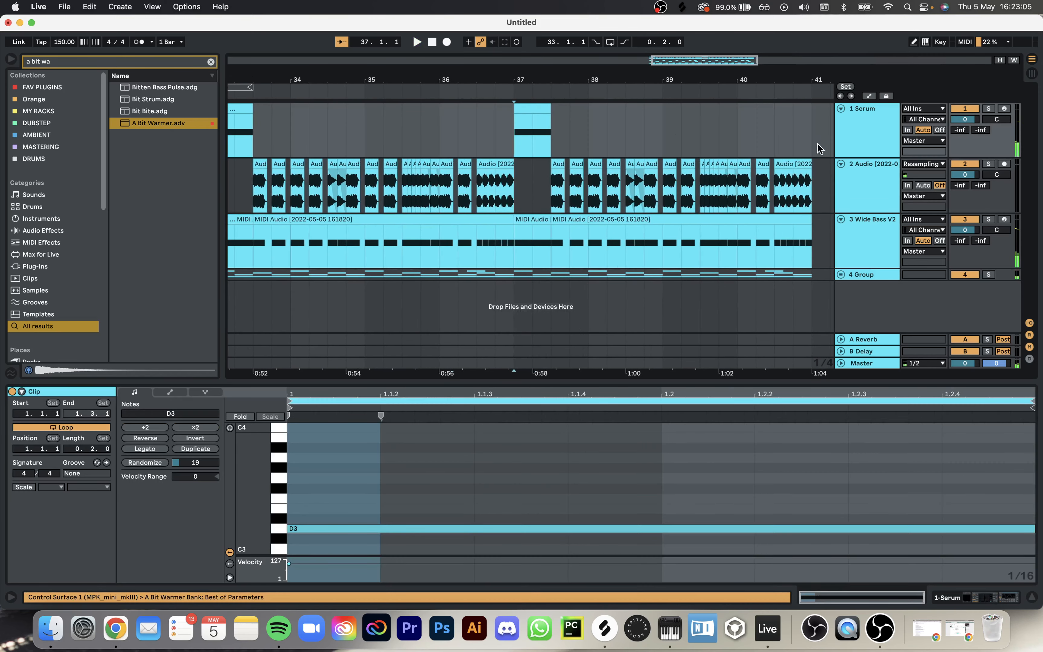
Step: Duplicate the Serum track, leaving only the 33.1.1 clip on the original and only the 37.1.1 clip on the copy
{"action": "left_click_drag", "start_coordinate": [891, 146], "coordinate": [885, 169]}
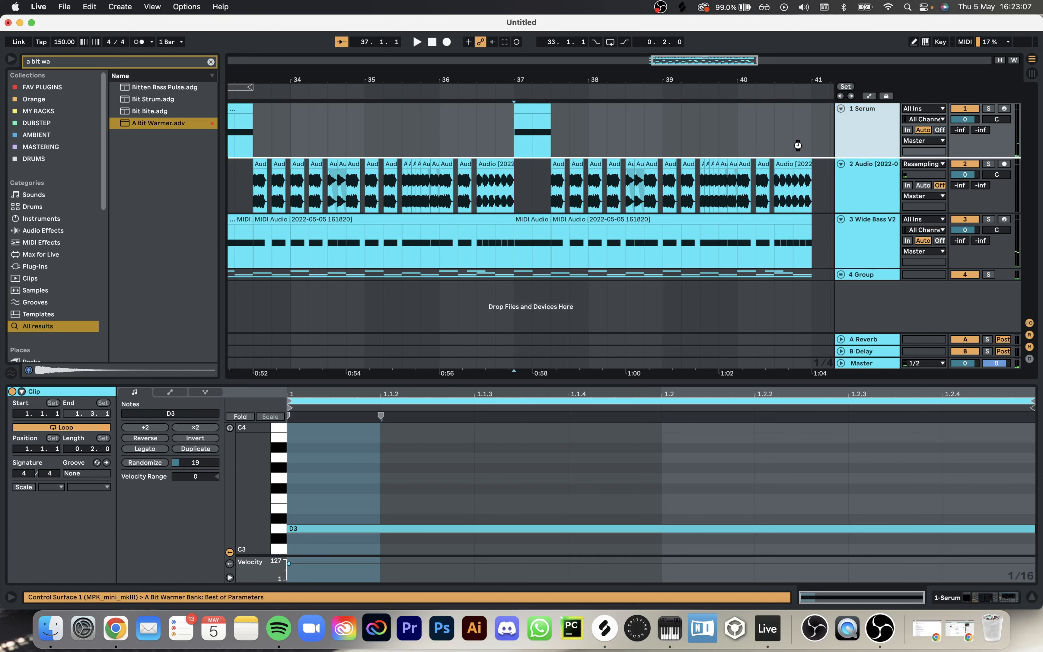
{"action": "scroll", "coordinate": [728, 138], "scroll_direction": "down", "scroll_amount": 8}
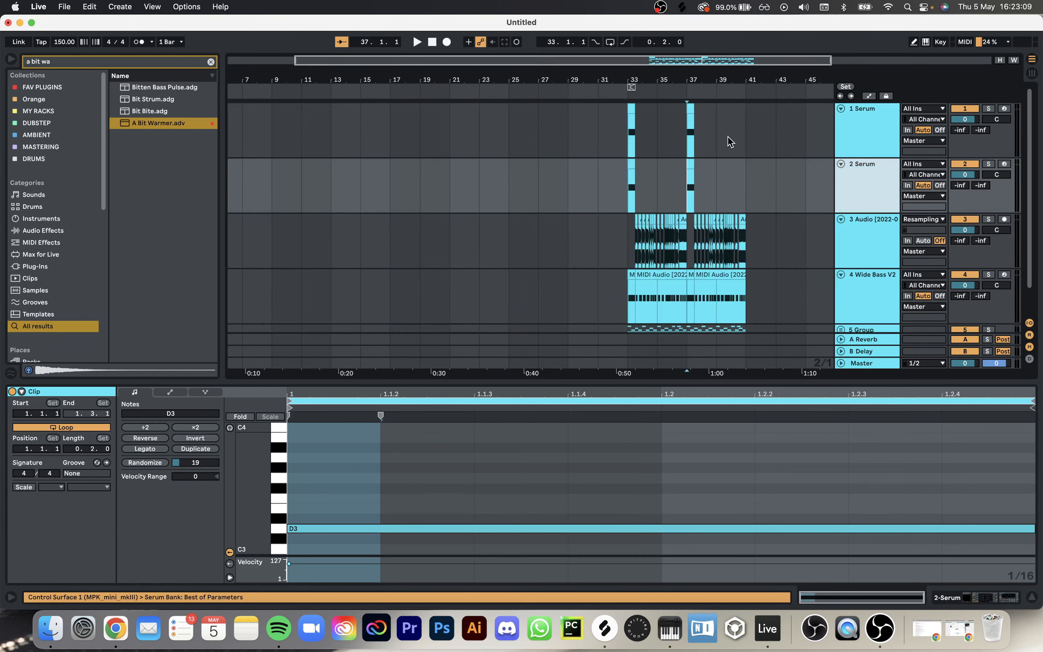
{"action": "left_click_drag", "start_coordinate": [727, 138], "coordinate": [609, 182]}
{"action": "left_click_drag", "start_coordinate": [688, 165], "coordinate": [689, 165]}
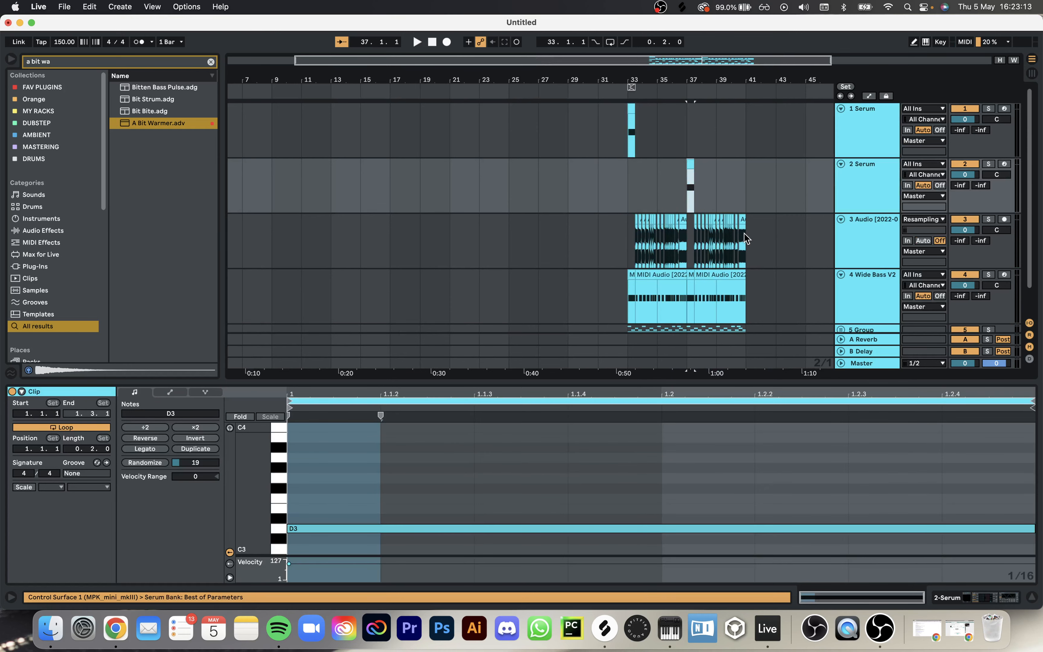
Step: Open the Serum synth on the duplicated track, audition its effects with the track soloed, and close the plugin window
{"action": "scroll", "coordinate": [744, 234], "scroll_direction": "up", "scroll_amount": 6}
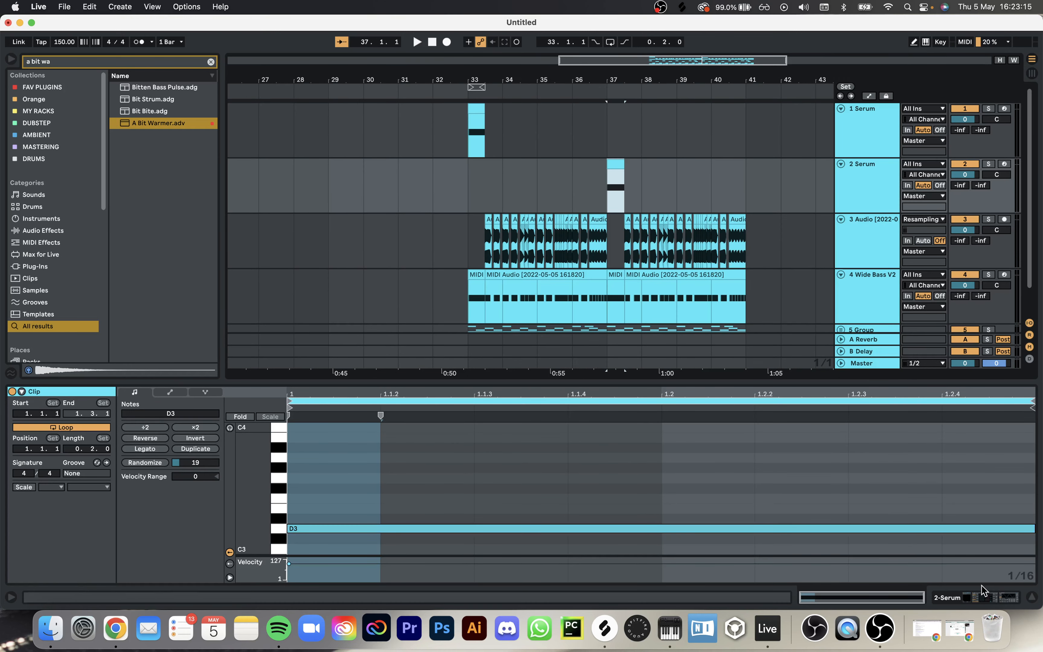
{"action": "left_click", "coordinate": [980, 594]}
{"action": "left_click", "coordinate": [979, 594]}
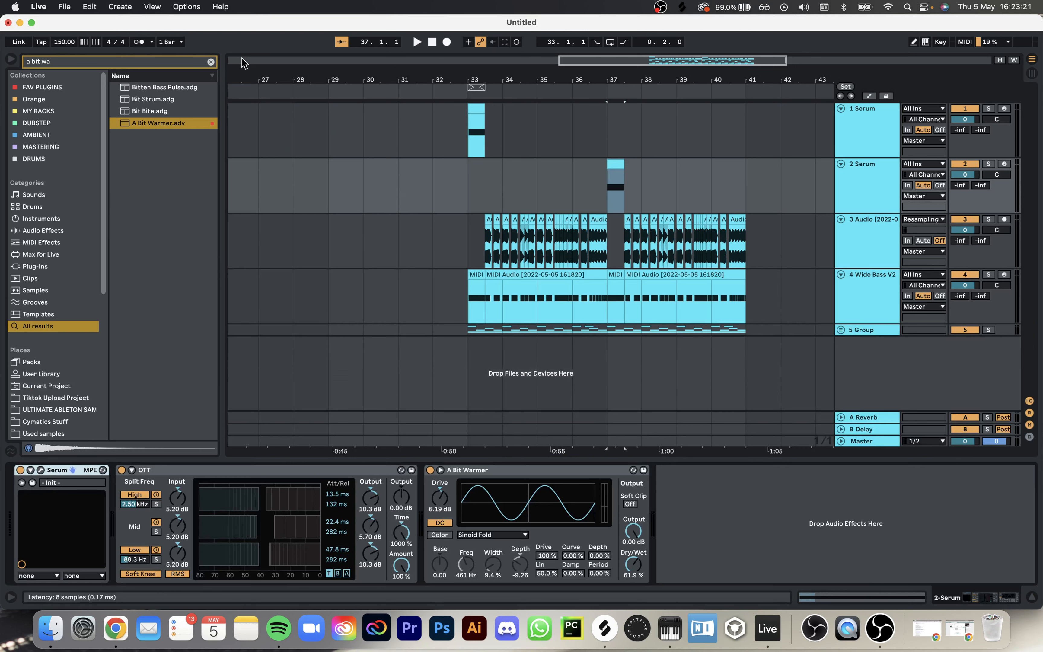
{"action": "left_click", "coordinate": [162, 72]}
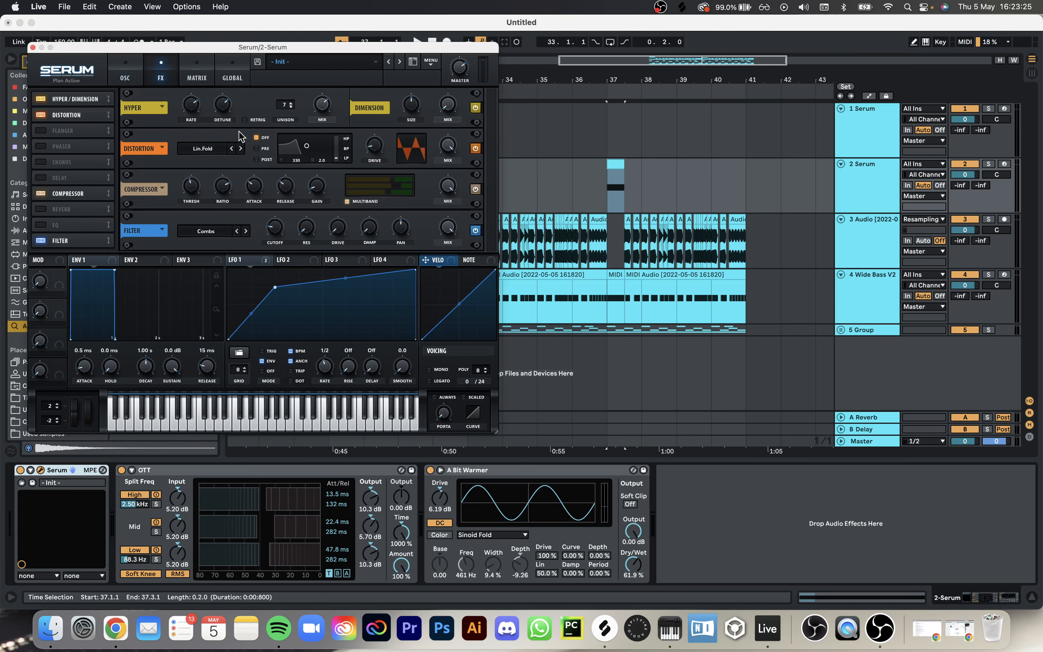
{"action": "key", "text": "space"}
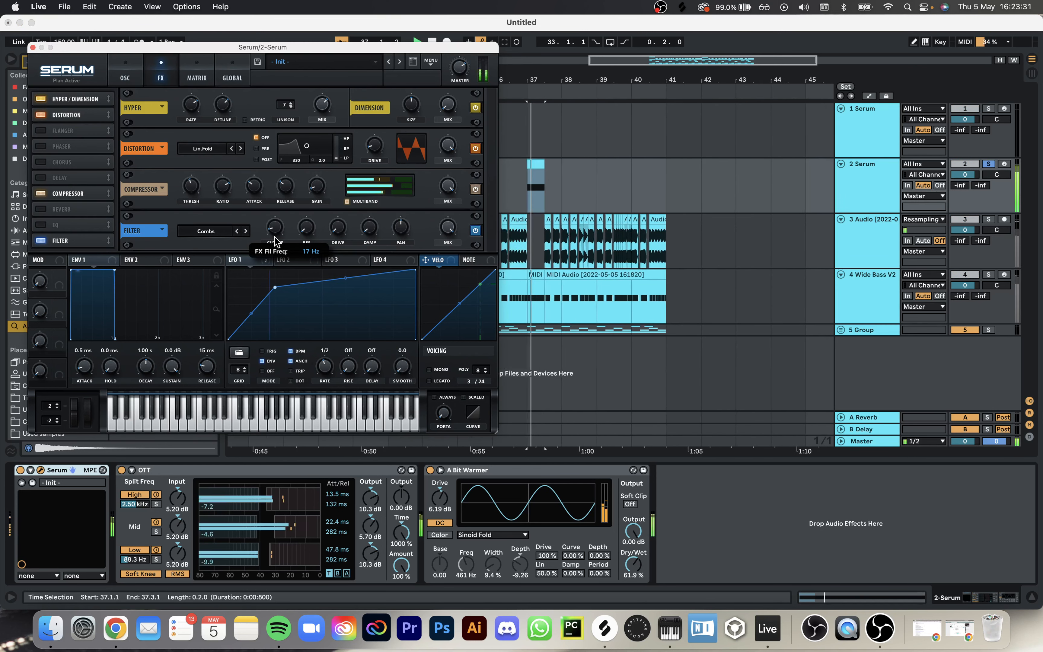
{"action": "key", "text": "space"}
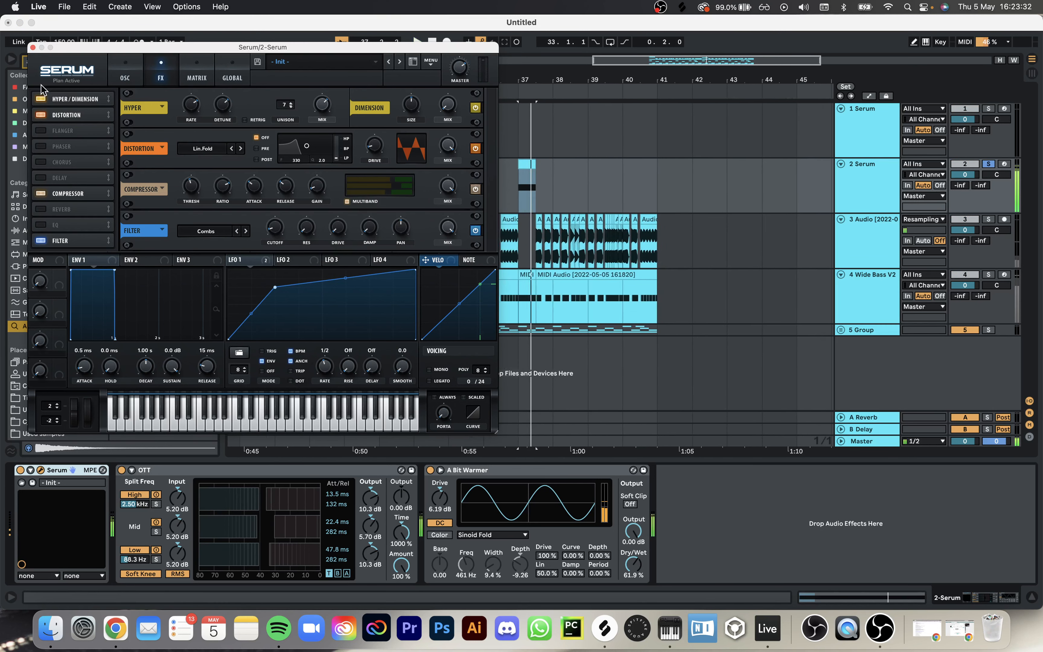
{"action": "left_click", "coordinate": [33, 47]}
Step: Insert a new audio track below the resampled audio track and move the chops from 37.3.1 to 41.1.1 onto it
{"action": "left_click", "coordinate": [878, 235]}
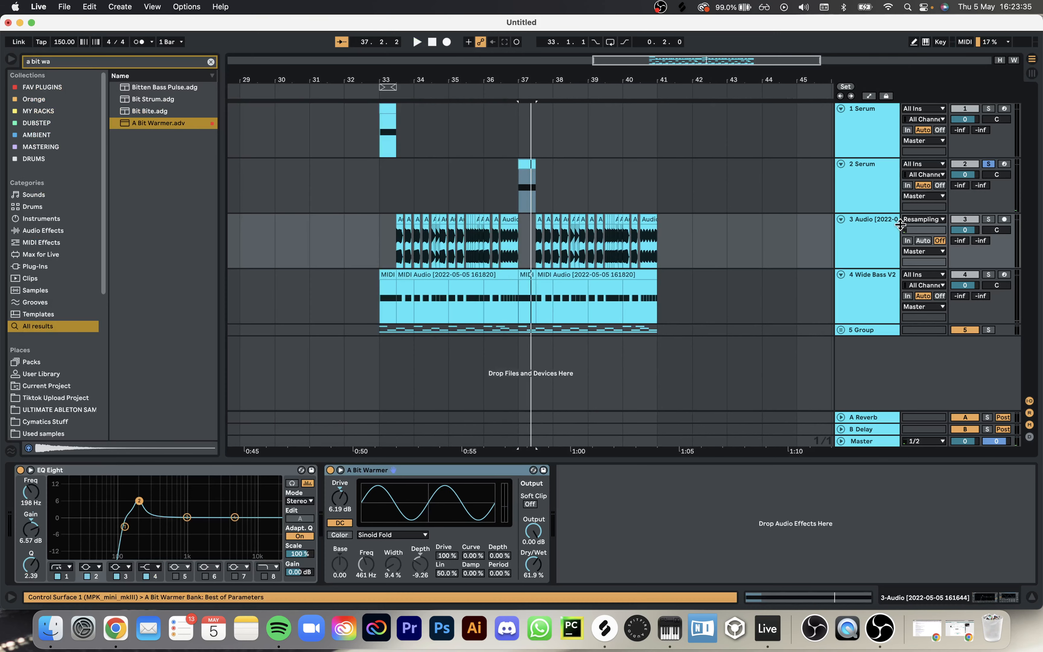
{"action": "key", "text": "super+t"}
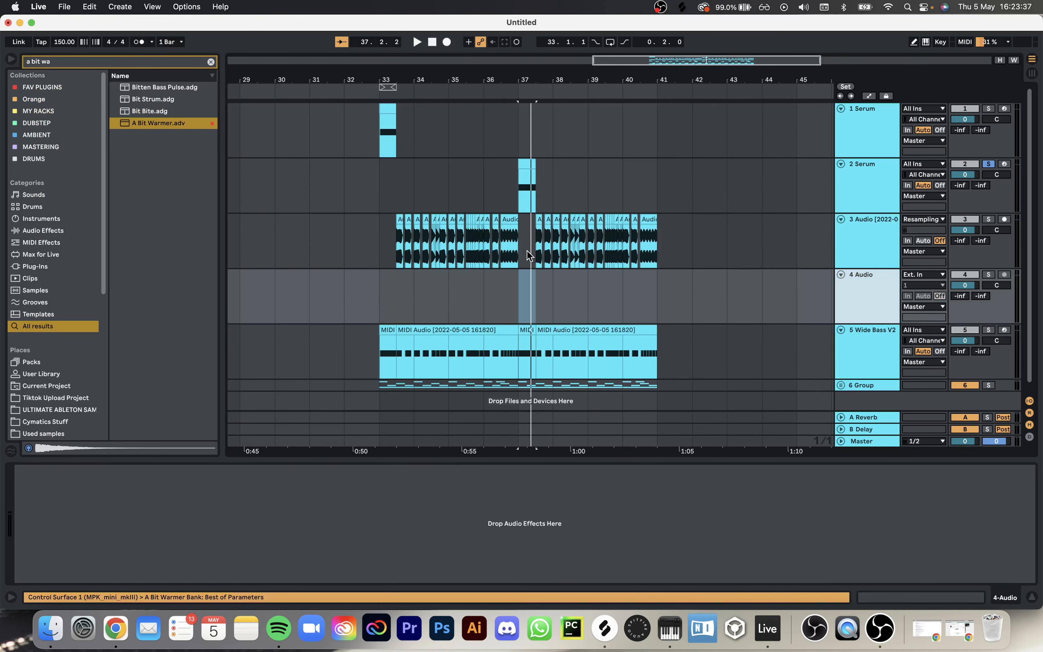
{"action": "left_click_drag", "start_coordinate": [527, 250], "coordinate": [648, 277]}
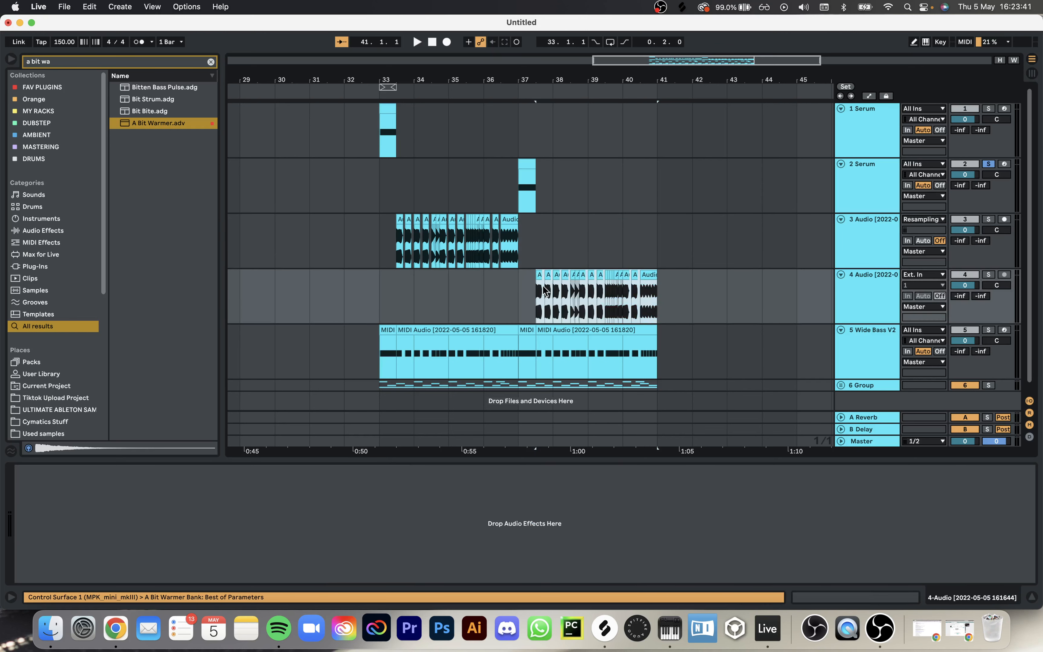
Step: Copy EQ Eight and A Bit Warmer from the first audio track to the new audio track, and play it soloed from 37.3.1
{"action": "left_click", "coordinate": [538, 235]}
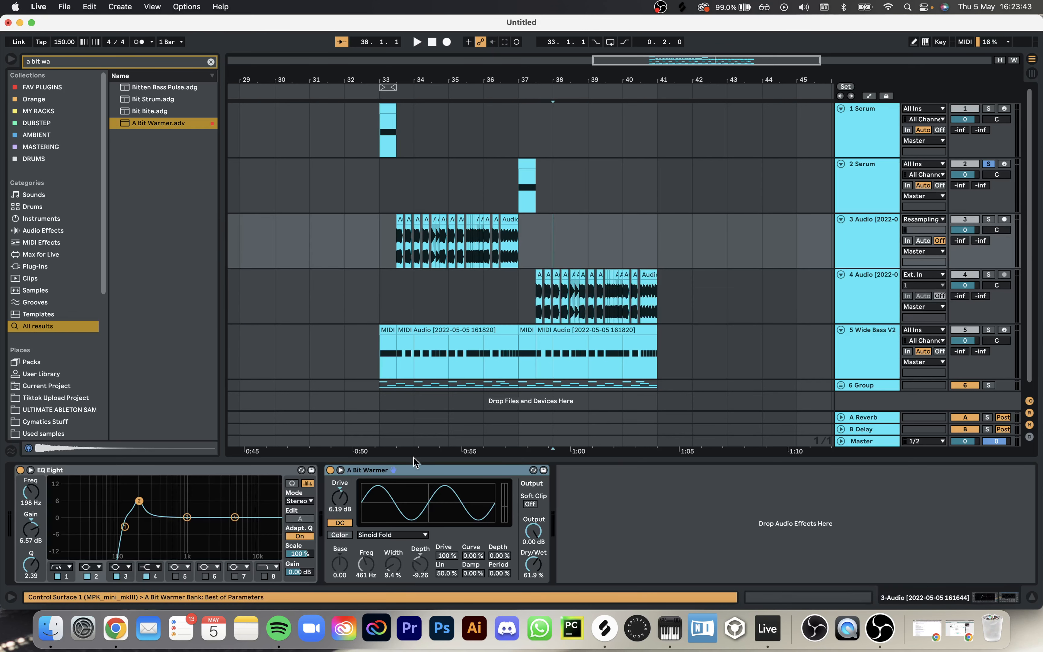
{"action": "left_click", "coordinate": [414, 466]}
{"action": "left_click", "coordinate": [187, 472]}
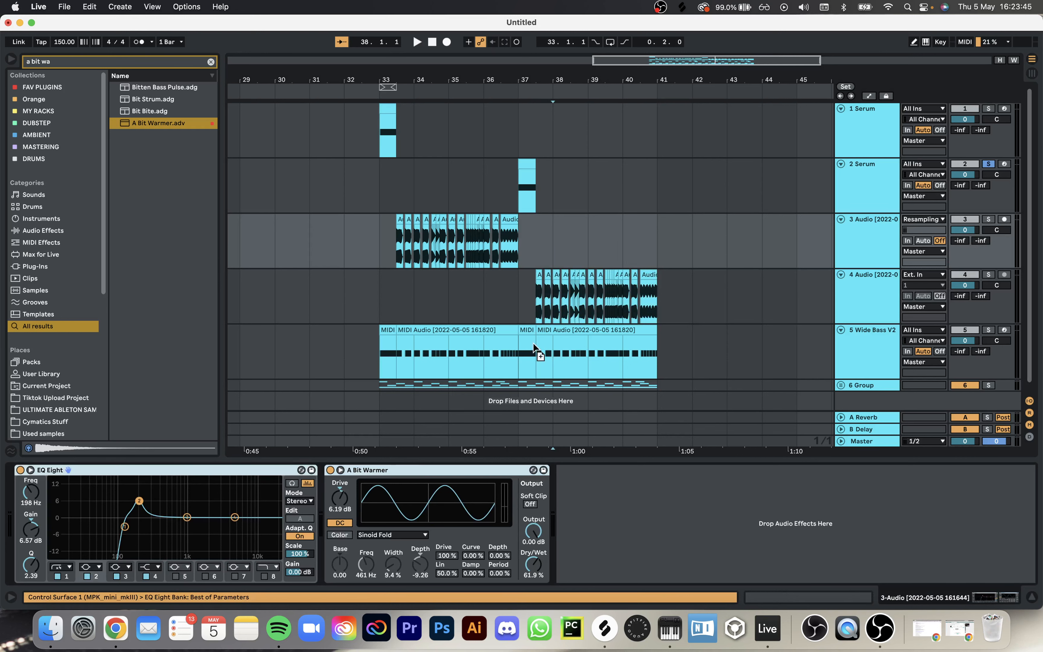
{"action": "left_click", "coordinate": [552, 300]}
{"action": "left_click", "coordinate": [529, 287]}
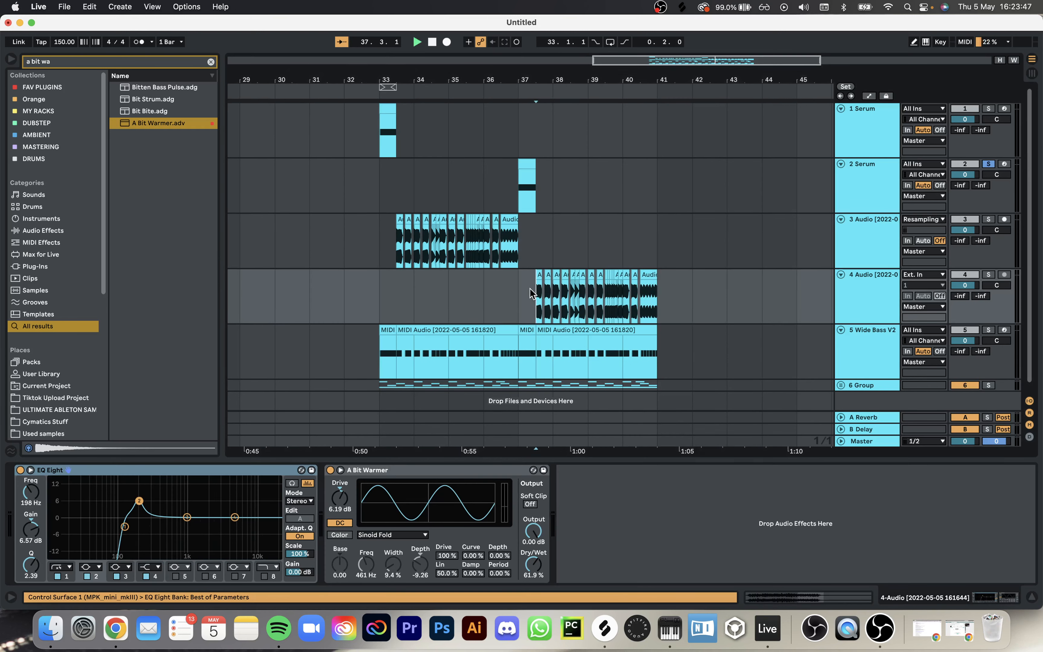
{"action": "key", "text": "space"}
{"action": "key", "text": "space"}
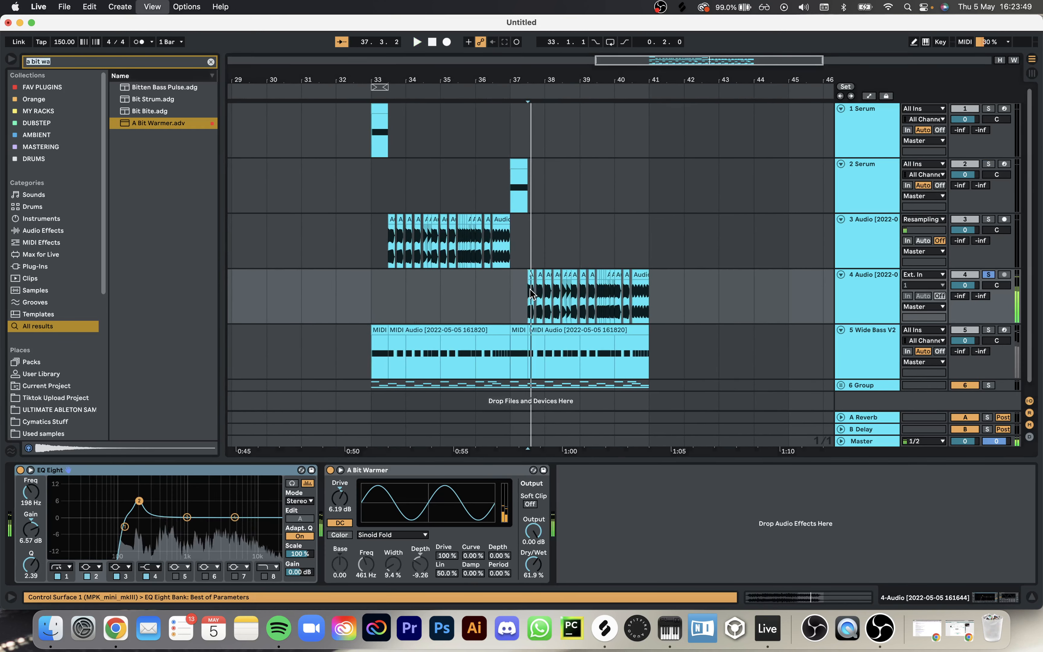
Step: Search the browser for "freq" and add Frequency Shifter after A Bit Warmer on the new audio track
{"action": "key", "text": "super+f"}
{"action": "key", "text": "BackSpace"}
{"action": "type", "text": "freq"}
{"action": "left_click_drag", "start_coordinate": [148, 88], "coordinate": [599, 504]}
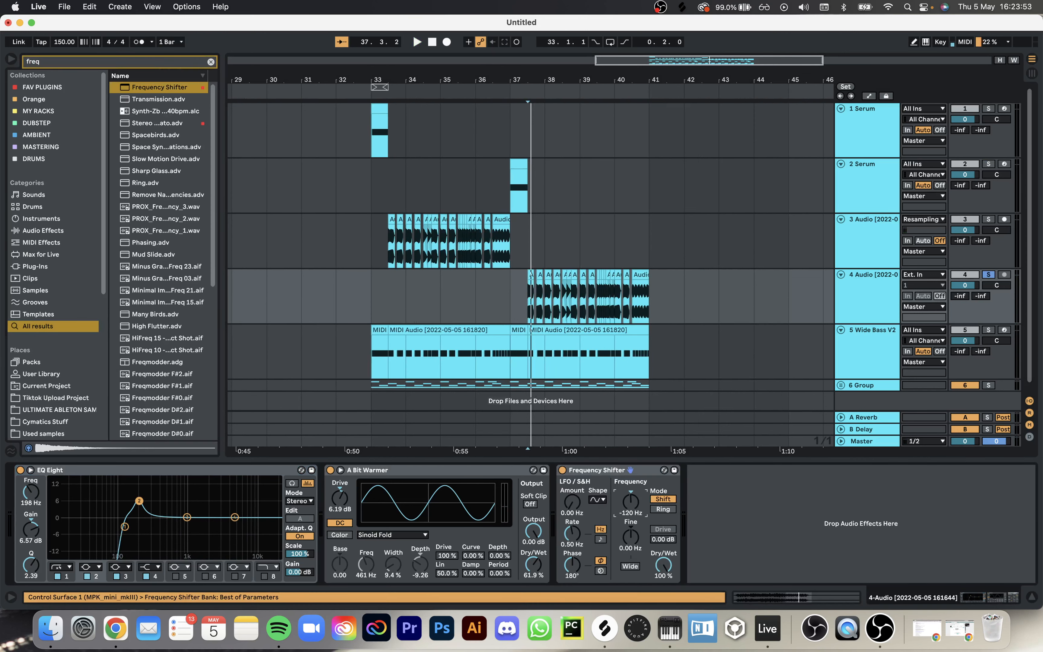
Step: Try a coarse shift of -800 Hz on the Frequency Shifter during playback and reset its Frequency to 0 Hz
{"action": "key", "text": "space"}
{"action": "key", "text": "space"}
{"action": "key", "text": "space"}
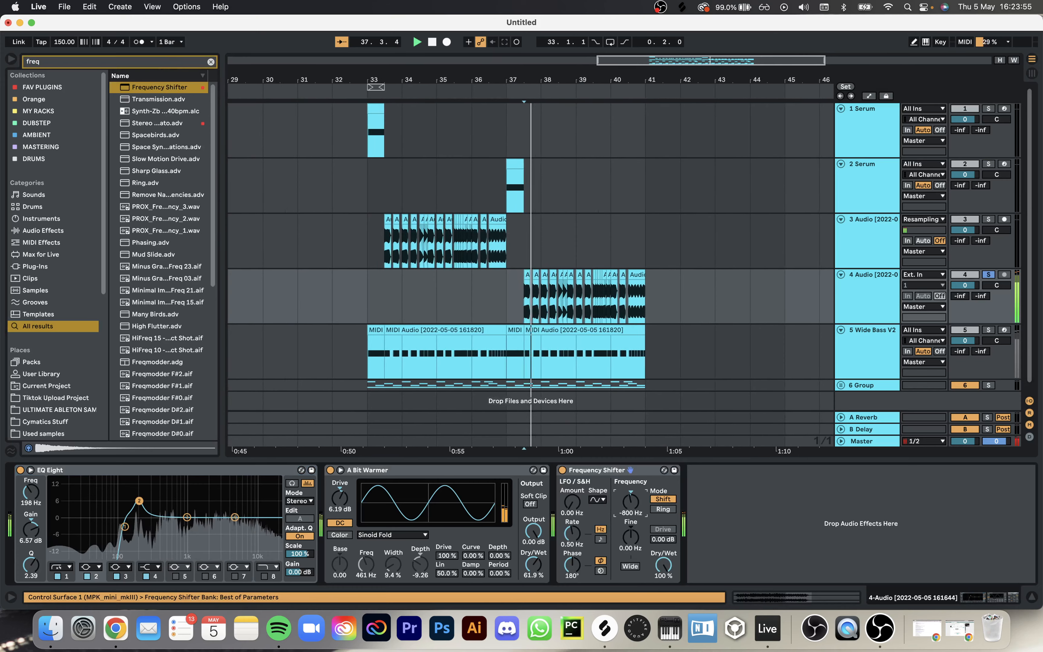
{"action": "double_click", "coordinate": [631, 505]}
Step: Set the Frequency Shifter's Fine value to 35.3 Hz, auditioning the chops soloed and in the full mix from 37.3.1
{"action": "key", "text": "space"}
{"action": "key", "text": "space"}
{"action": "key", "text": "space"}
{"action": "mouse_move", "coordinate": [634, 534]}
{"action": "left_mouse_down"}
{"action": "mouse_move", "coordinate": [634, 562]}
{"action": "mouse_move", "coordinate": [634, 444]}
{"action": "mouse_move", "coordinate": [634, 528]}
{"action": "left_mouse_up"}
{"action": "key", "text": "space"}
{"action": "key", "text": "space"}
{"action": "key", "text": "space"}
{"action": "key", "text": "space"}
{"action": "key", "text": "space"}
{"action": "key", "text": "space"}
{"action": "key", "text": "space"}
{"action": "key", "text": "space"}
{"action": "key", "text": "space"}
{"action": "key", "text": "space"}
{"action": "key", "text": "space"}
{"action": "key", "text": "space"}
{"action": "key", "text": "space"}
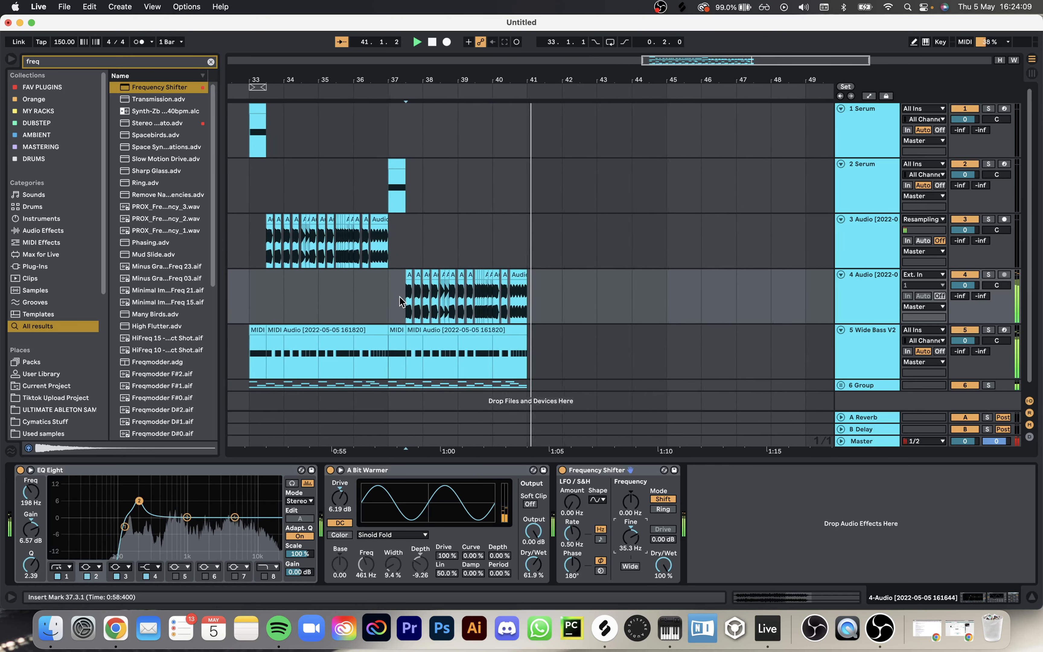
{"action": "scroll", "coordinate": [403, 296], "scroll_direction": "up", "scroll_amount": 5}
{"action": "key", "text": "space"}
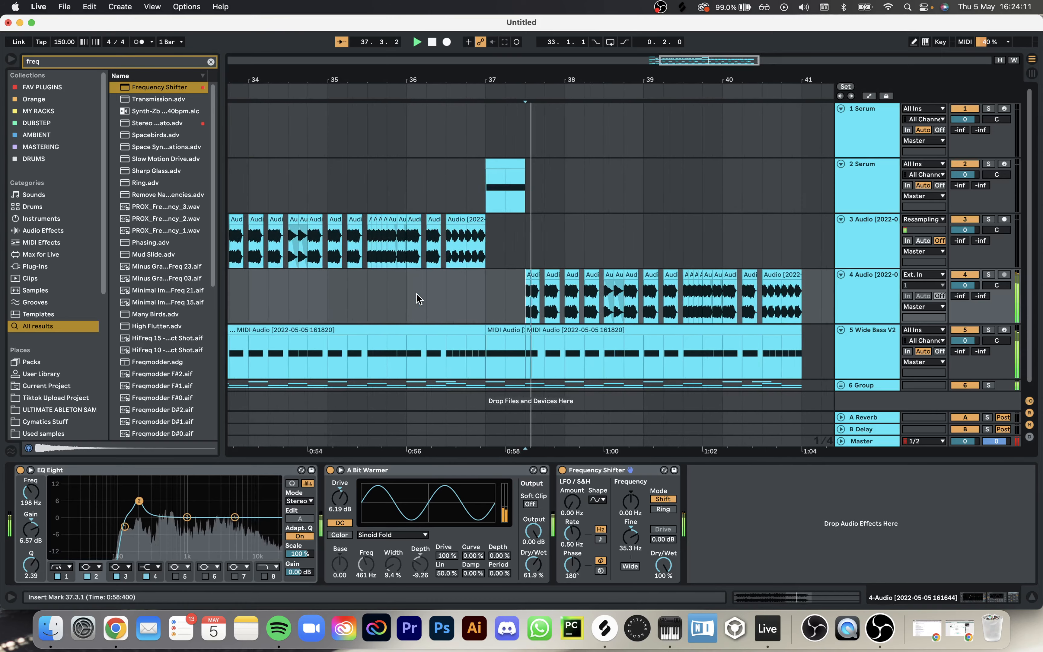
{"action": "scroll", "coordinate": [418, 298], "scroll_direction": "up", "scroll_amount": 5}
{"action": "key", "text": "space"}
{"action": "key", "text": "space"}
{"action": "key", "text": "space"}
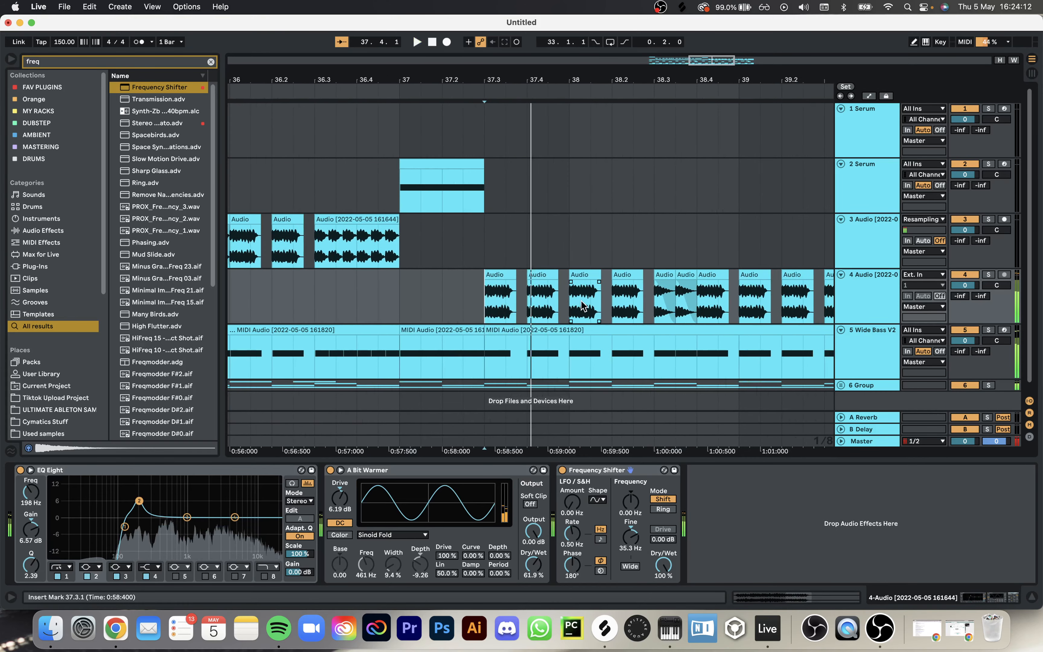
Step: Shorten the audio chop at 37.4.1 on the new audio track so it ends at 37.4.2
{"action": "left_click", "coordinate": [547, 293]}
{"action": "scroll", "coordinate": [556, 285], "scroll_direction": "up", "scroll_amount": 2}
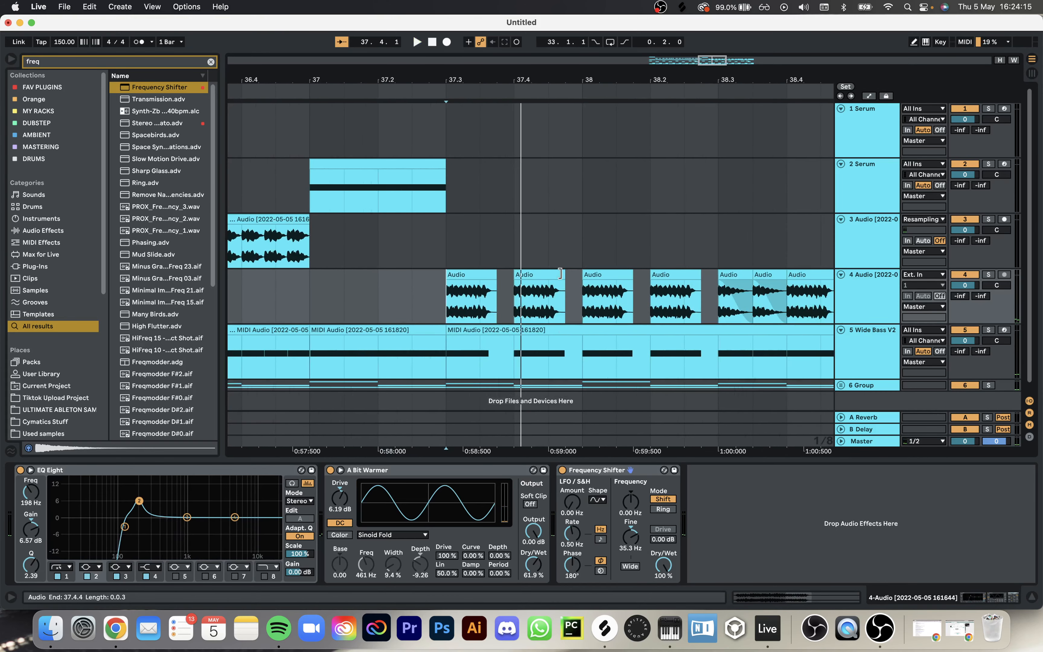
{"action": "left_click_drag", "start_coordinate": [560, 273], "coordinate": [526, 269]}
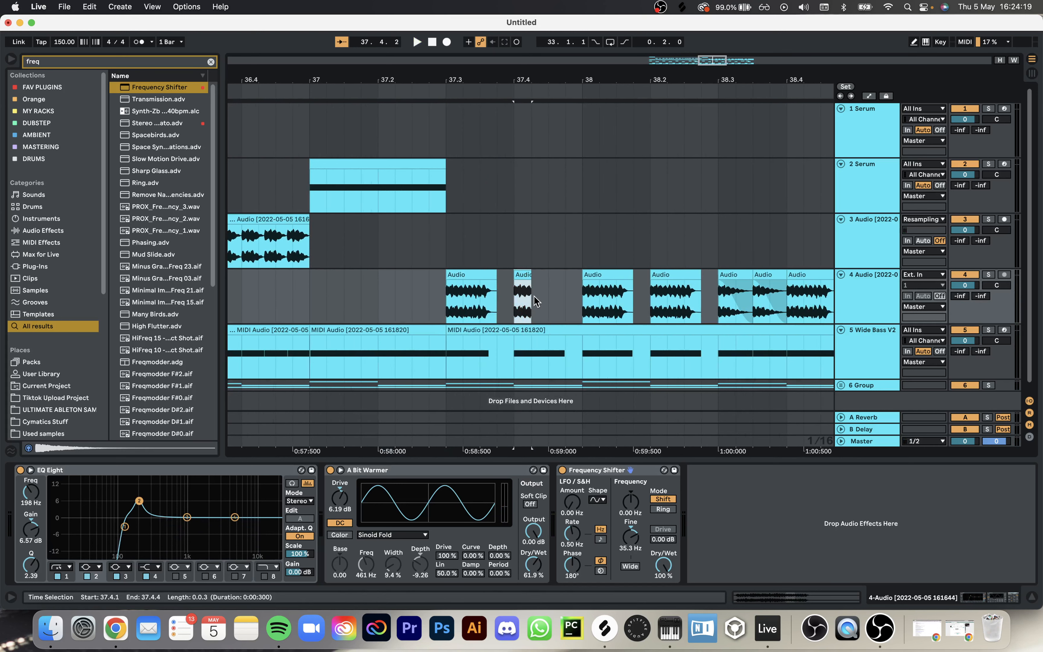
Step: Replace the chops at 38.1.1 and 38.2.1 with a duplicate of the 37.3.1 to 38.1.1 section, and play from 37.3.1
{"action": "scroll", "coordinate": [537, 300], "scroll_direction": "down", "scroll_amount": 1}
{"action": "left_click", "coordinate": [662, 271]}
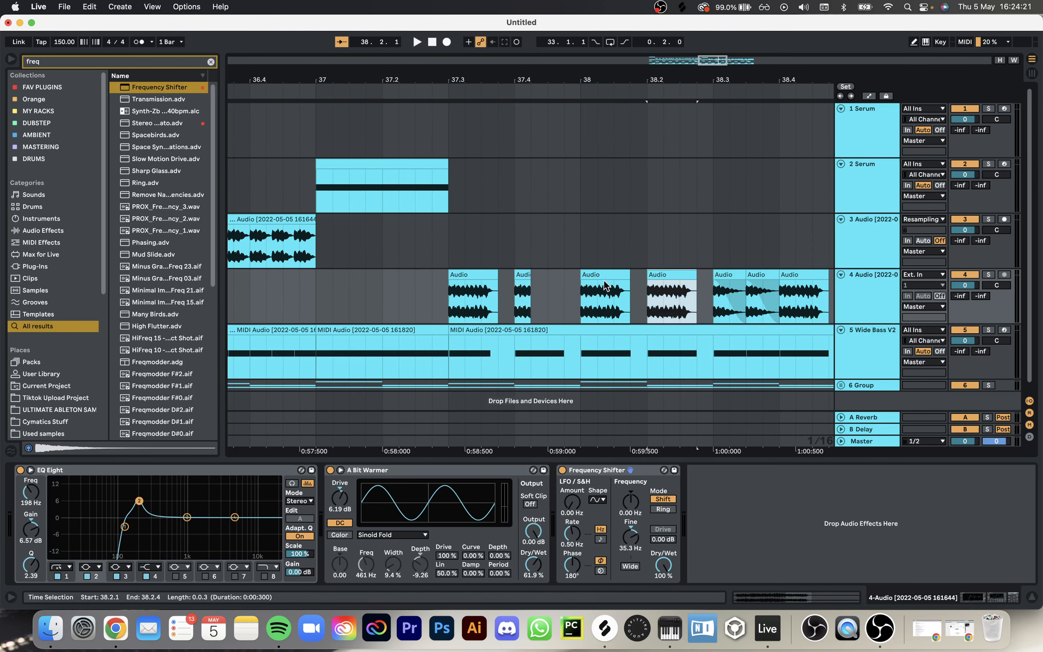
{"action": "left_click", "coordinate": [593, 280], "text": "shift"}
{"action": "key", "text": "Delete"}
{"action": "left_click_drag", "start_coordinate": [577, 300], "coordinate": [459, 301]}
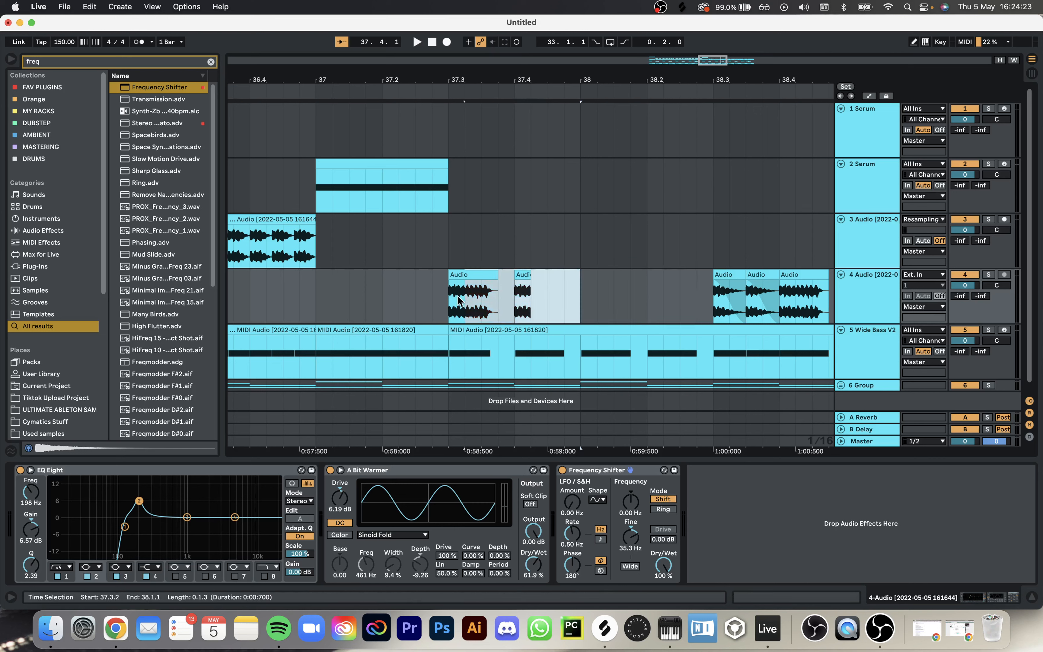
{"action": "key", "text": "super+z"}
{"action": "left_click", "coordinate": [446, 301]}
{"action": "key", "text": "space"}
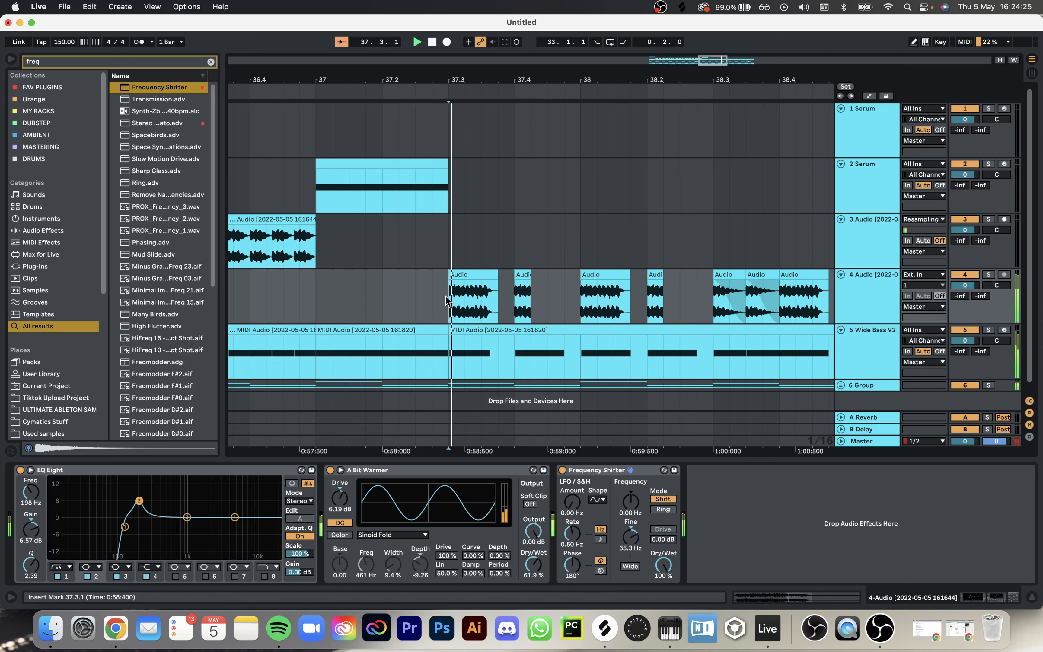
Step: Duplicate the short audio chop at 37.4.1 with the gap after it to 37.4.3, and play from 37.3.1
{"action": "key", "text": "space"}
{"action": "key", "text": "space"}
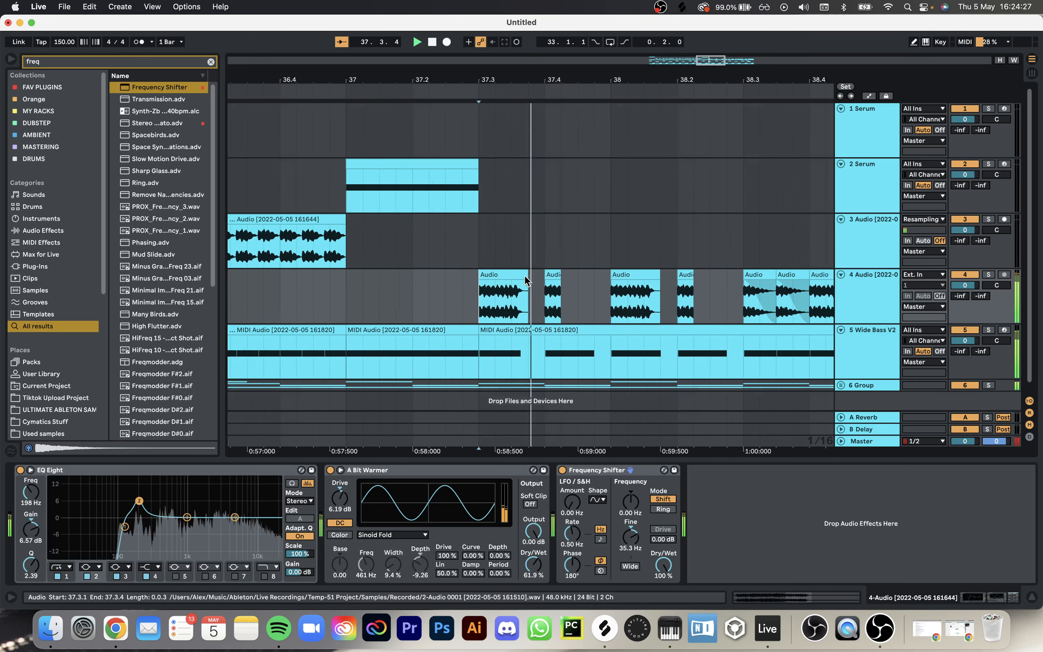
{"action": "key", "text": "space"}
{"action": "left_click_drag", "start_coordinate": [525, 276], "coordinate": [556, 284]}
{"action": "key", "text": "super+d"}
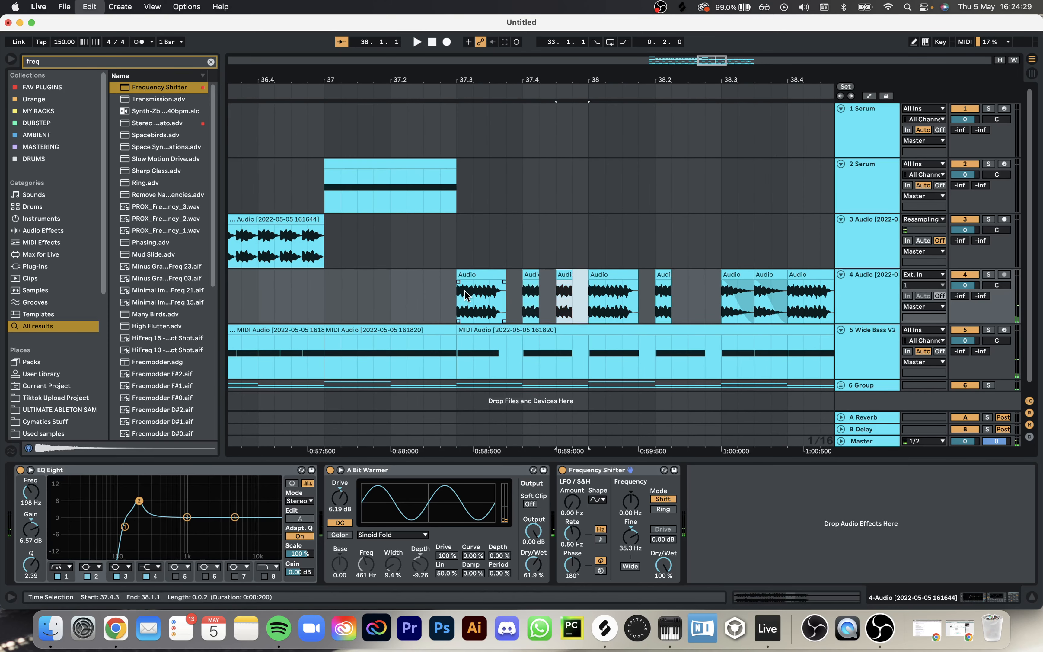
{"action": "left_click", "coordinate": [448, 300]}
{"action": "key", "text": "space"}
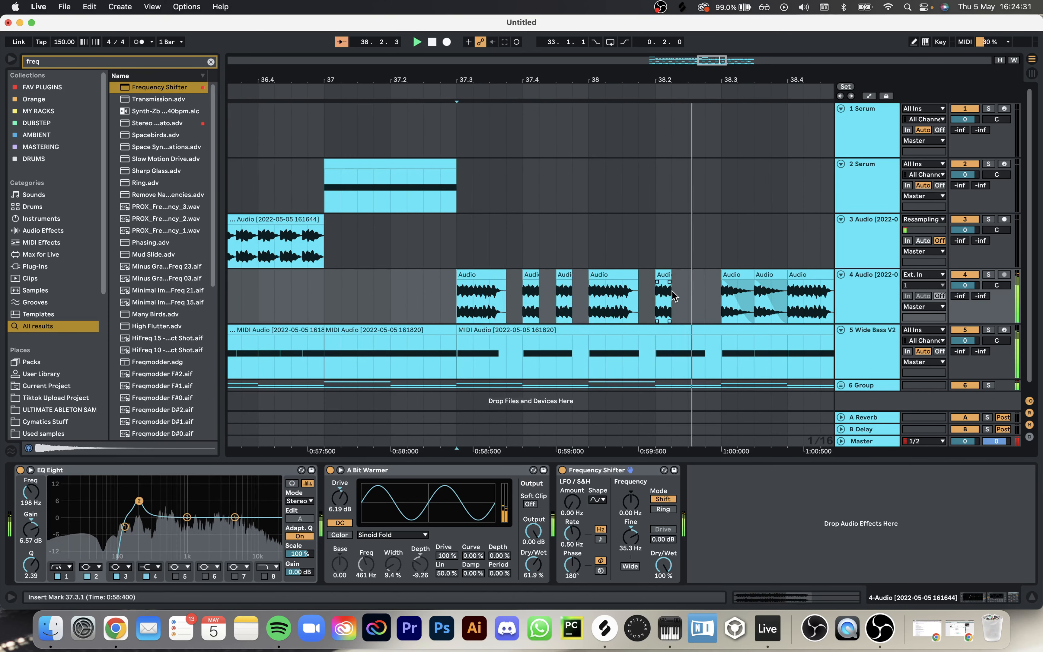
Step: Deactivate the audio chop from 39.3.4 to 39.4.1 on track 4, auditioning the section before and after from 39.3.1
{"action": "scroll", "coordinate": [697, 288], "scroll_direction": "right", "scroll_amount": 5}
{"action": "scroll", "coordinate": [697, 288], "scroll_direction": "down", "scroll_amount": 5}
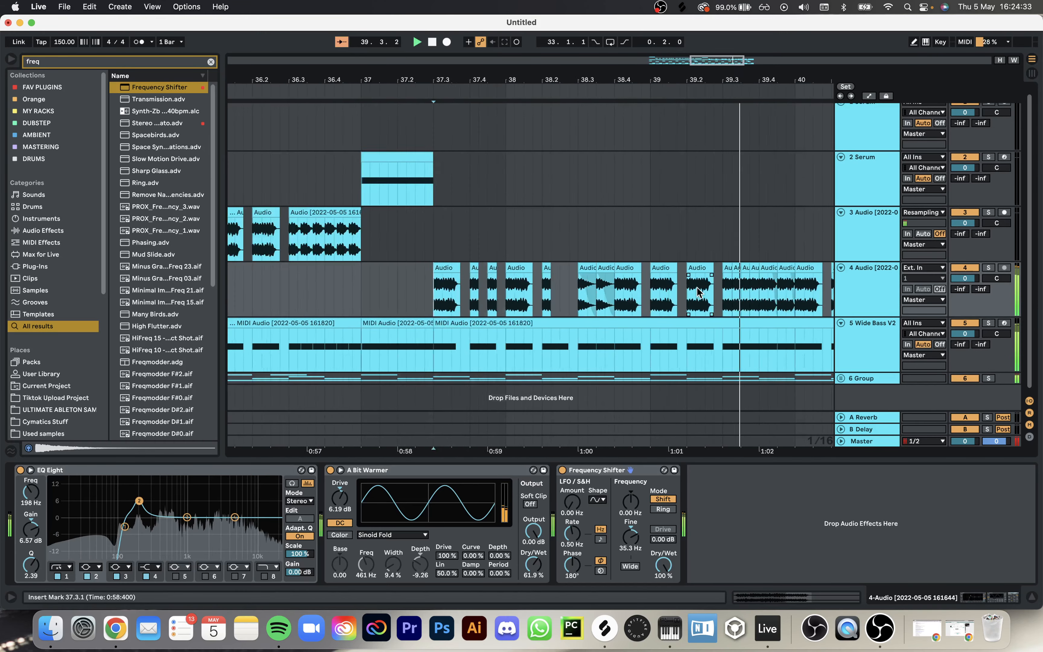
{"action": "scroll", "coordinate": [699, 292], "scroll_direction": "right", "scroll_amount": 3}
{"action": "key", "text": "space"}
{"action": "scroll", "coordinate": [661, 291], "scroll_direction": "up", "scroll_amount": 5}
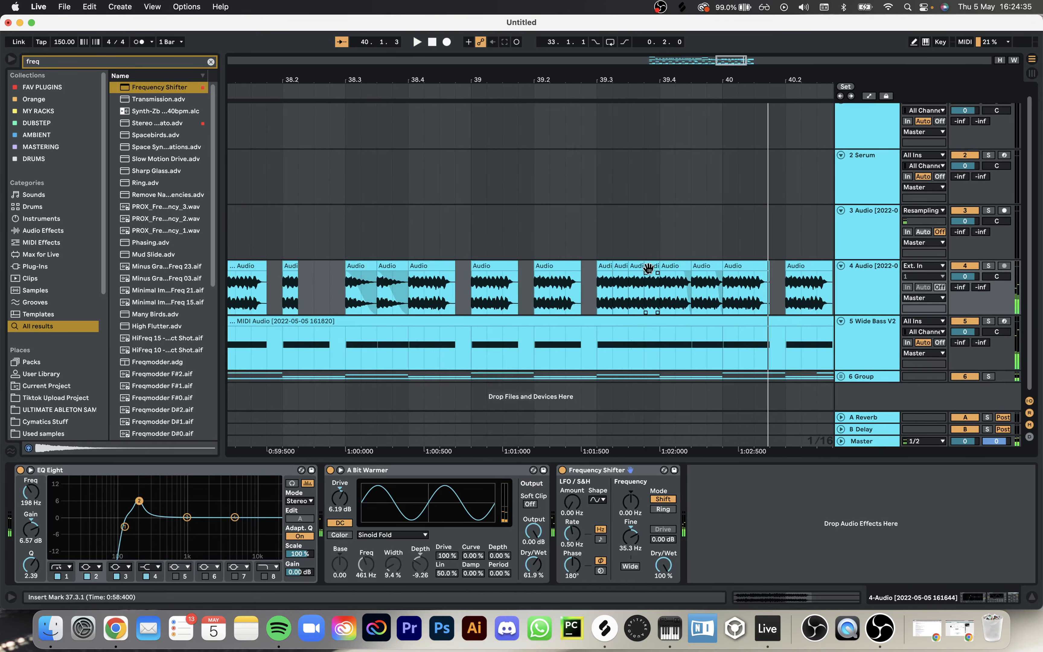
{"action": "left_click", "coordinate": [648, 268]}
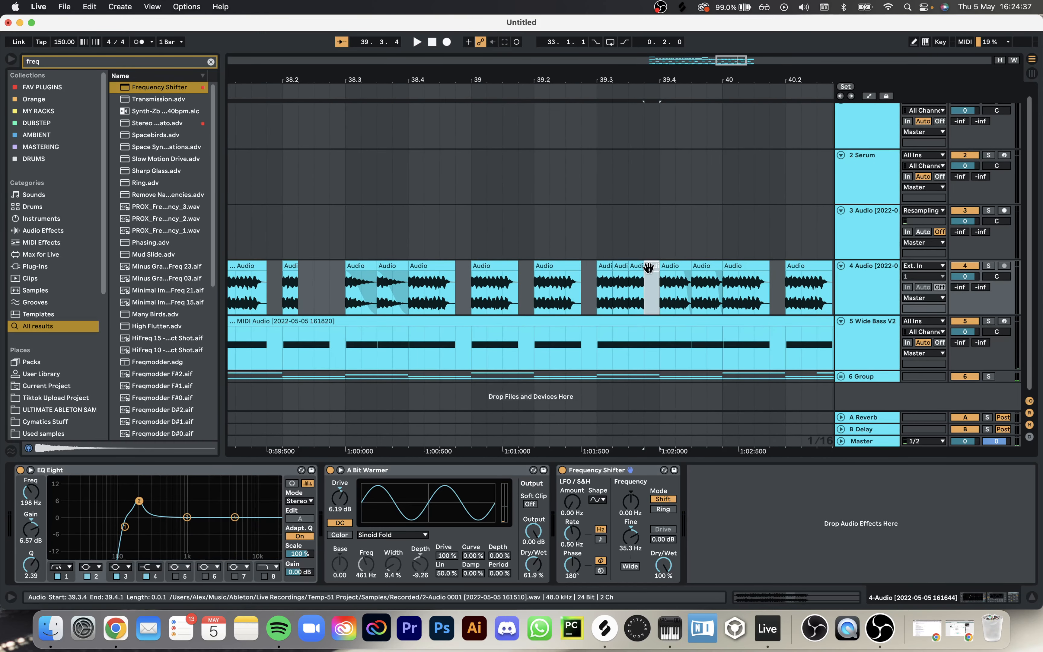
{"action": "left_click", "coordinate": [600, 255]}
{"action": "key", "text": "space"}
{"action": "key", "text": "space"}
{"action": "key", "text": "space"}
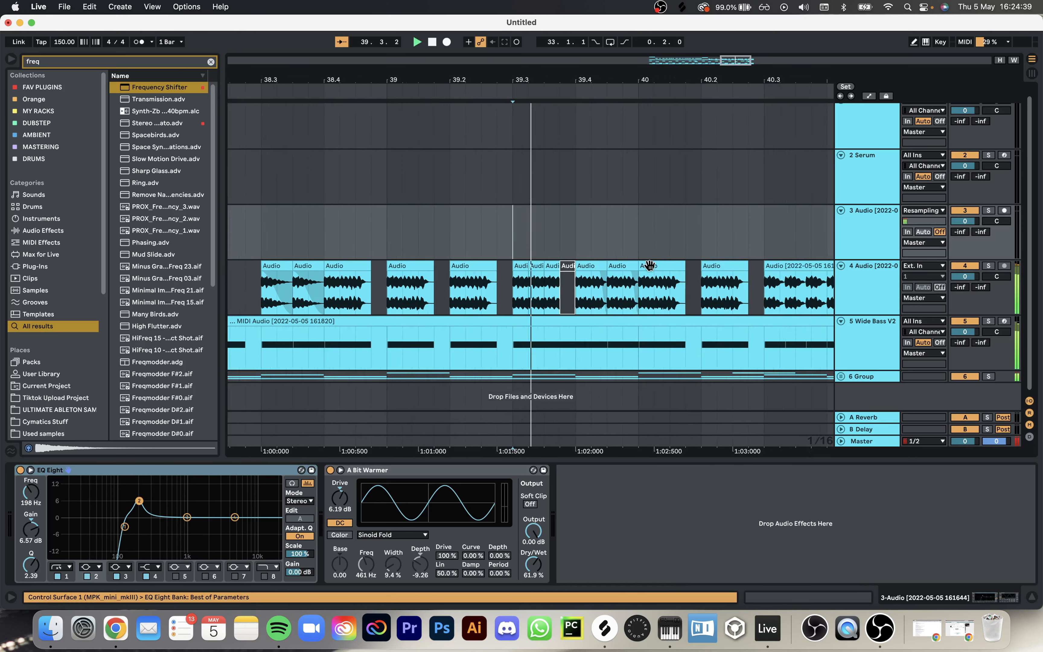
{"action": "key", "text": "space"}
Step: Duplicate the chops from 39.3.1 to 39.4.1, including the deactivated one, to 39.4.1 and play from 39.3.1
{"action": "left_click", "coordinate": [517, 266], "text": "shift"}
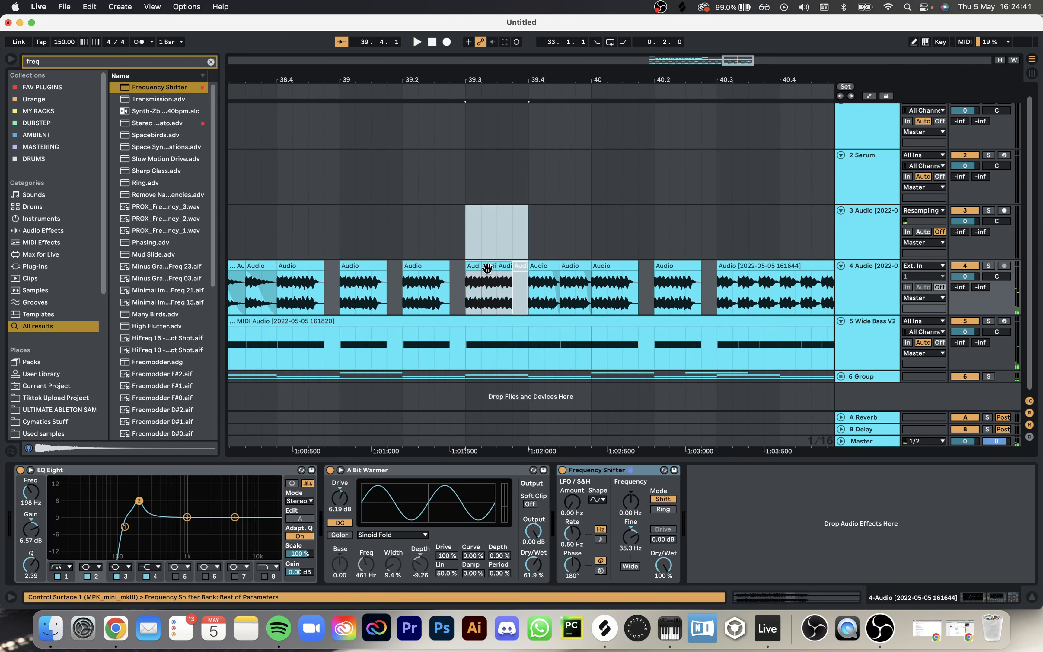
{"action": "key", "text": "super+d"}
{"action": "left_click", "coordinate": [459, 231]}
{"action": "key", "text": "space"}
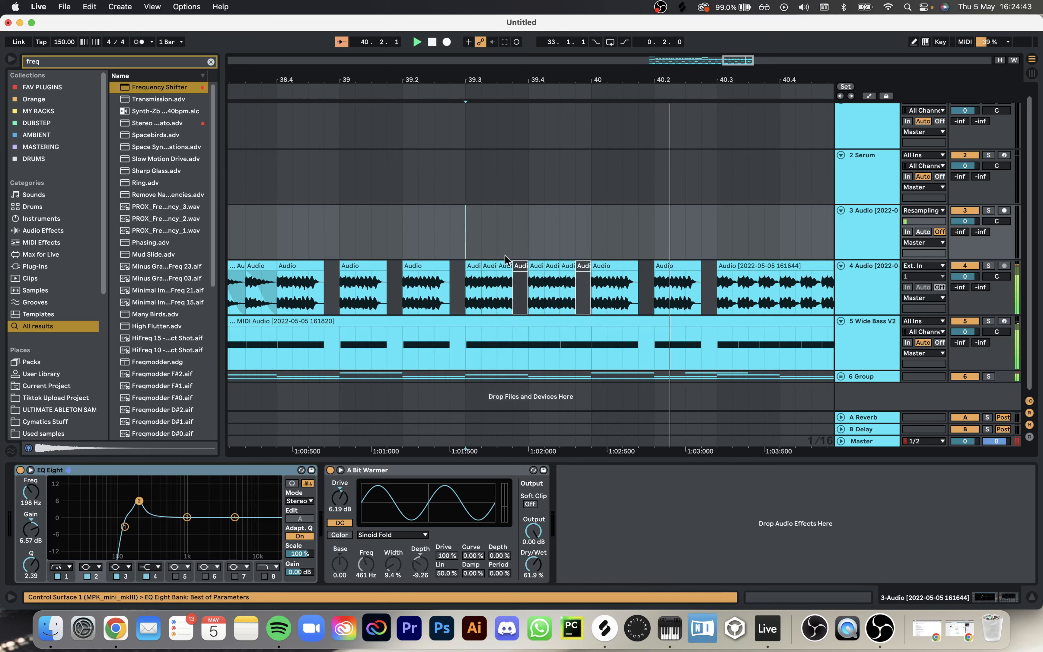
{"action": "key", "text": "space"}
Step: Duplicate the 39.4.1 to 40.1.1 chops over the clip at 40.1.1 and audition the repeats from 39.3.1
{"action": "left_click", "coordinate": [583, 265]}
{"action": "left_click", "coordinate": [532, 263], "text": "shift"}
{"action": "key", "text": "super+d"}
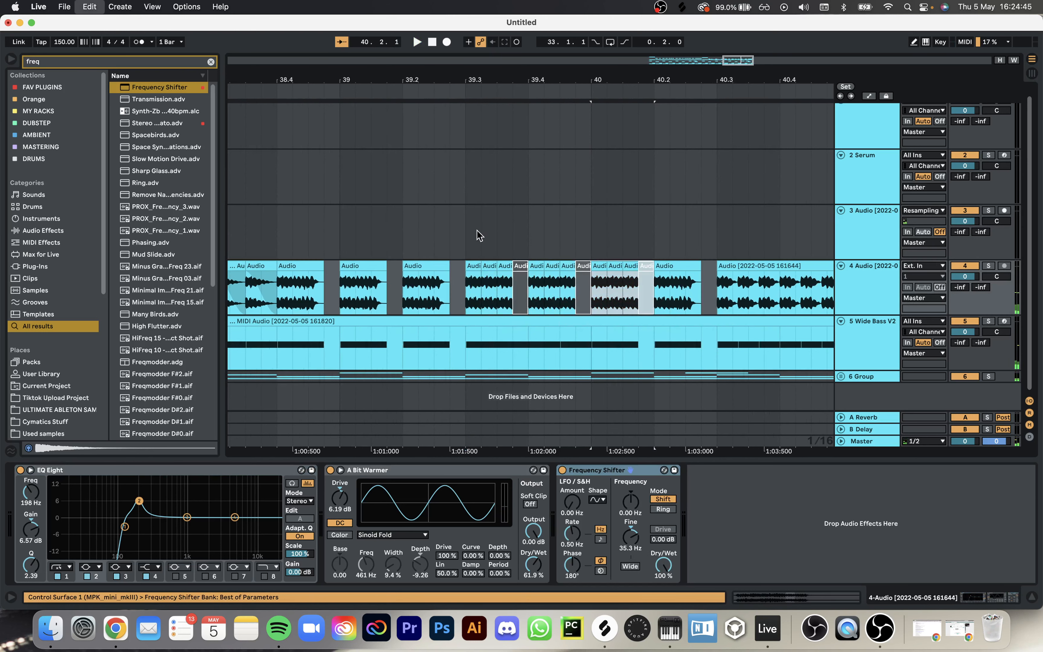
{"action": "left_click", "coordinate": [476, 231]}
{"action": "key", "text": "space"}
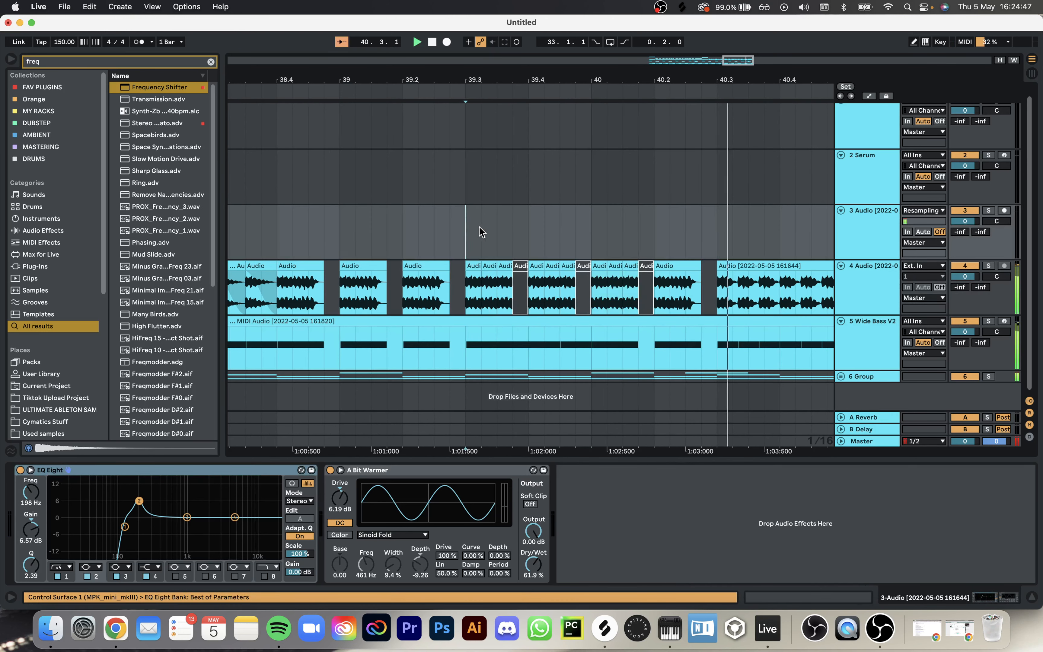
{"action": "scroll", "coordinate": [662, 300], "scroll_direction": "down", "scroll_amount": 6}
{"action": "key", "text": "space"}
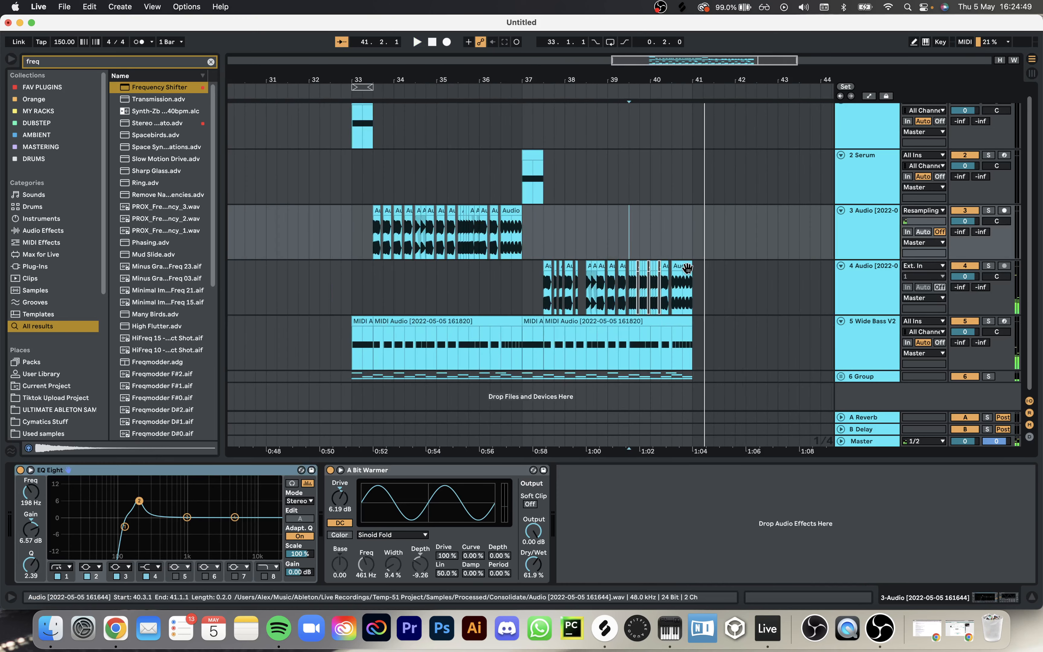
Step: Draw a clip Transposition envelope on the audio clip at 40.3.1, ramping from 0 to -6 st at its end, and play it
{"action": "double_click", "coordinate": [682, 287]}
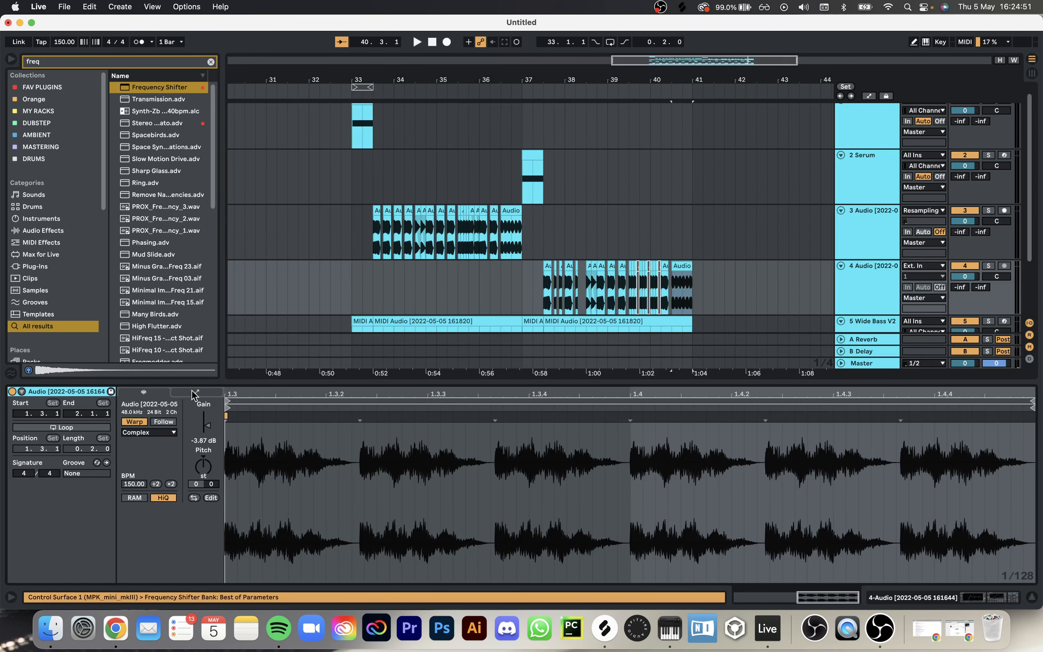
{"action": "left_click", "coordinate": [196, 392]}
{"action": "left_click", "coordinate": [192, 415]}
{"action": "left_click", "coordinate": [175, 416]}
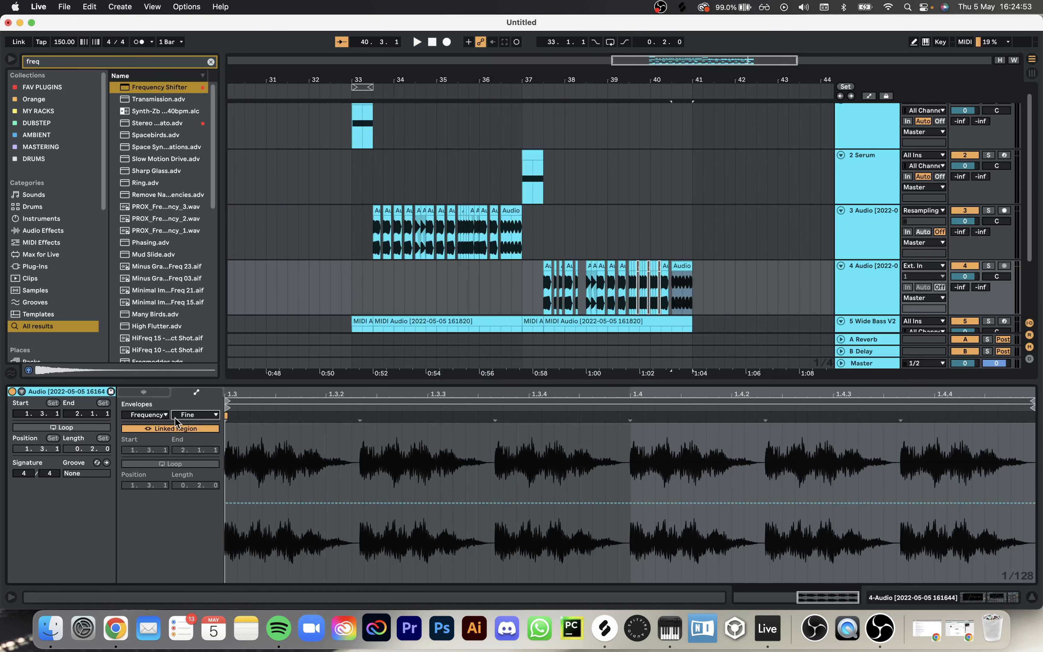
{"action": "left_click", "coordinate": [160, 416]}
{"action": "left_click", "coordinate": [167, 417]}
{"action": "left_click", "coordinate": [168, 417]}
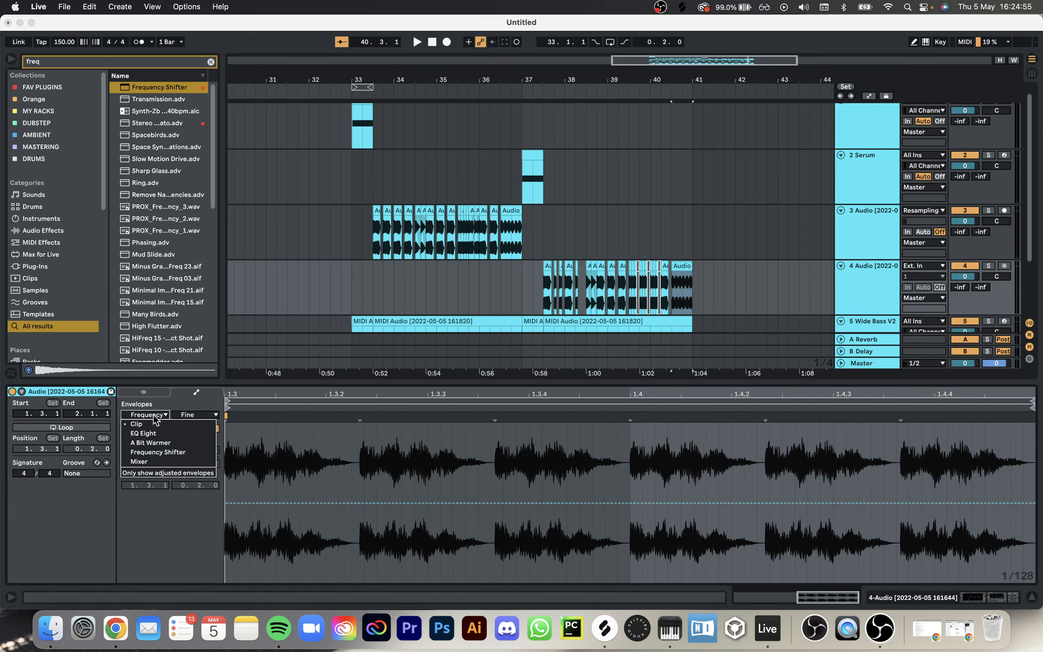
{"action": "left_click", "coordinate": [156, 430]}
{"action": "left_click", "coordinate": [157, 416]}
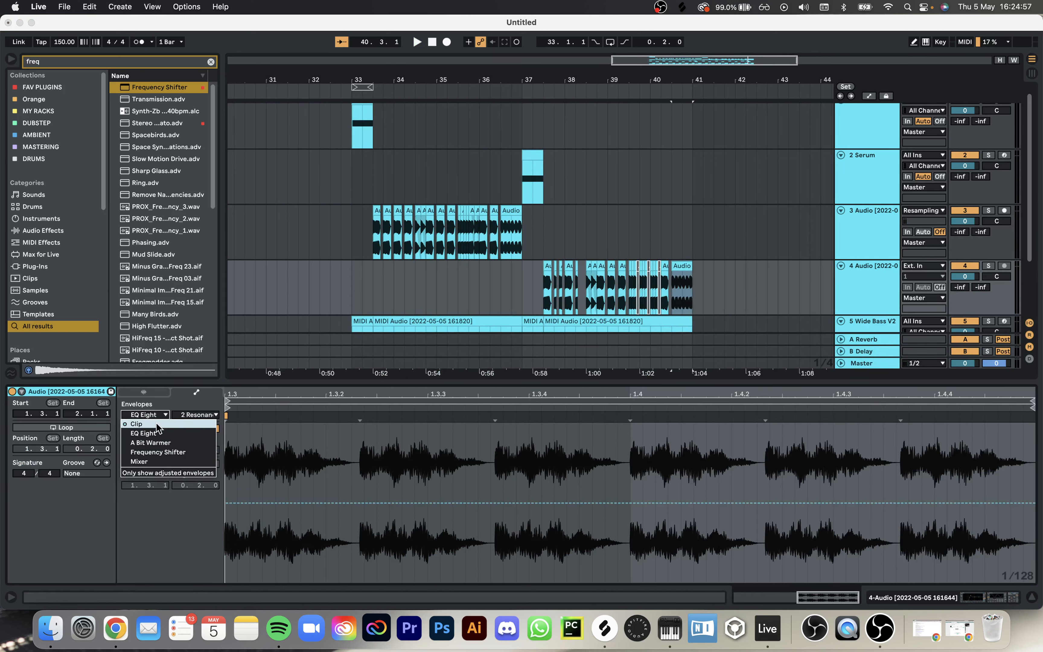
{"action": "left_click", "coordinate": [156, 423]}
{"action": "left_click", "coordinate": [187, 415]}
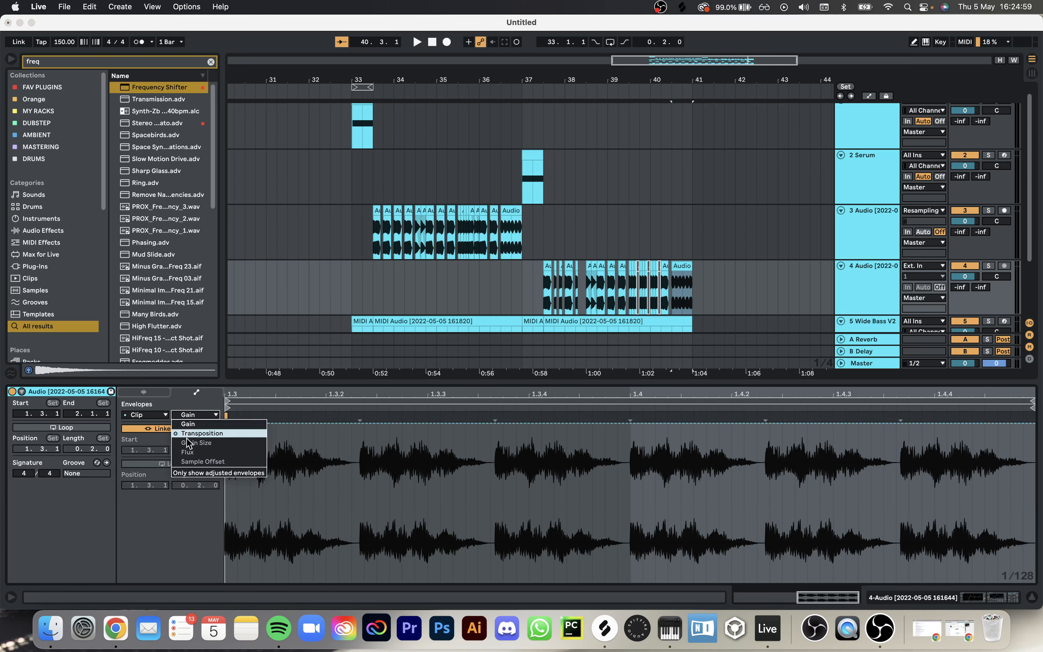
{"action": "left_click", "coordinate": [189, 435]}
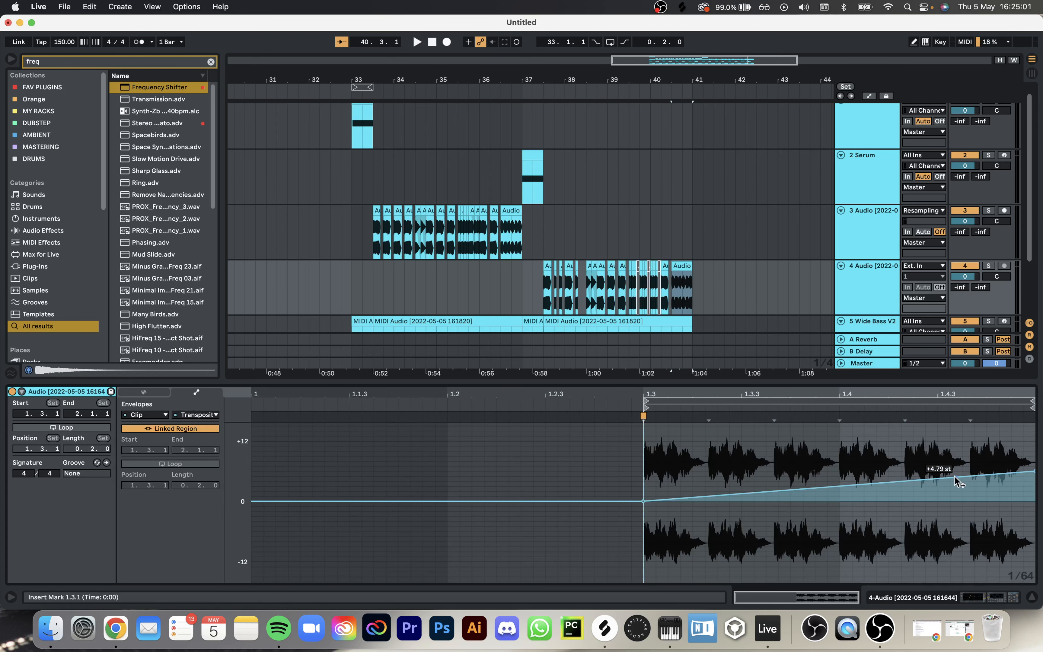
{"action": "left_click_drag", "start_coordinate": [1034, 473], "coordinate": [1034, 531]}
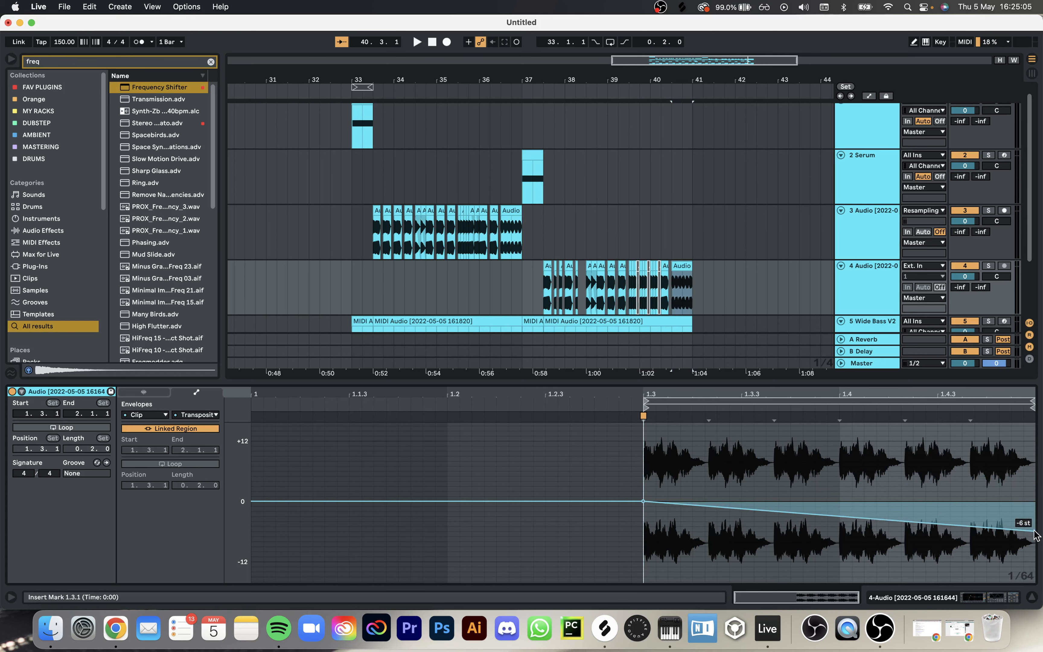
{"action": "key", "text": "space"}
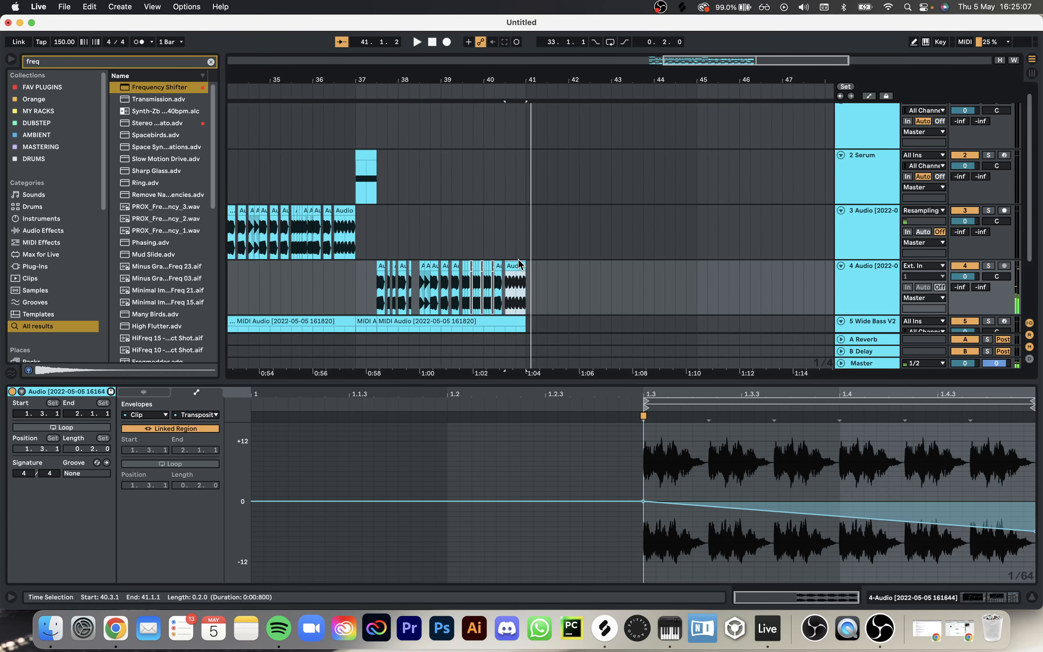
Step: Optimize the track heights, unfold the drum group and shrink the clip view to show all tracks, with the insert mark at 33.1.1
{"action": "scroll", "coordinate": [518, 264], "scroll_direction": "down", "scroll_amount": 5}
{"action": "left_click", "coordinate": [354, 232]}
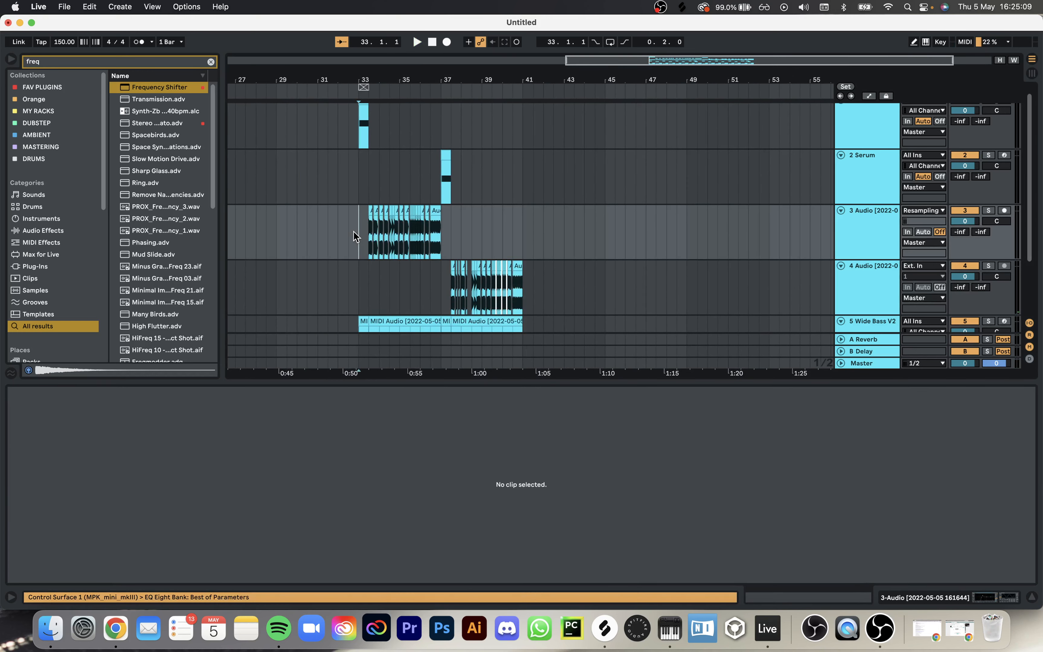
{"action": "scroll", "coordinate": [354, 232], "scroll_direction": "down", "scroll_amount": 3}
{"action": "scroll", "coordinate": [354, 232], "scroll_direction": "up", "scroll_amount": 1}
{"action": "scroll", "coordinate": [354, 231], "scroll_direction": "up", "scroll_amount": 3}
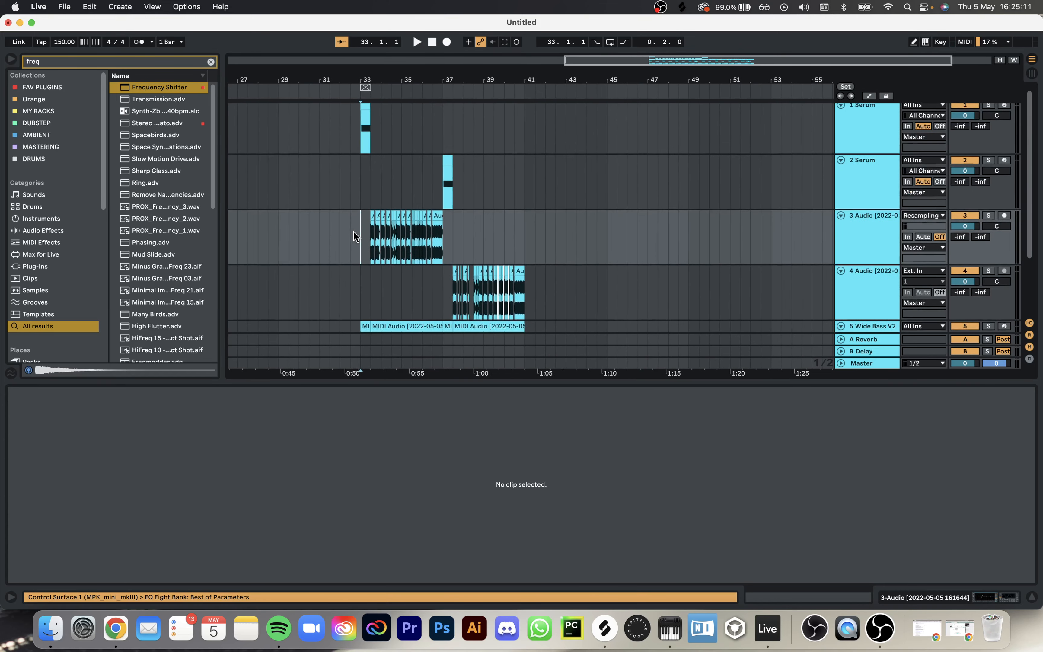
{"action": "scroll", "coordinate": [354, 232], "scroll_direction": "down", "scroll_amount": 4}
{"action": "left_click", "coordinate": [355, 267]}
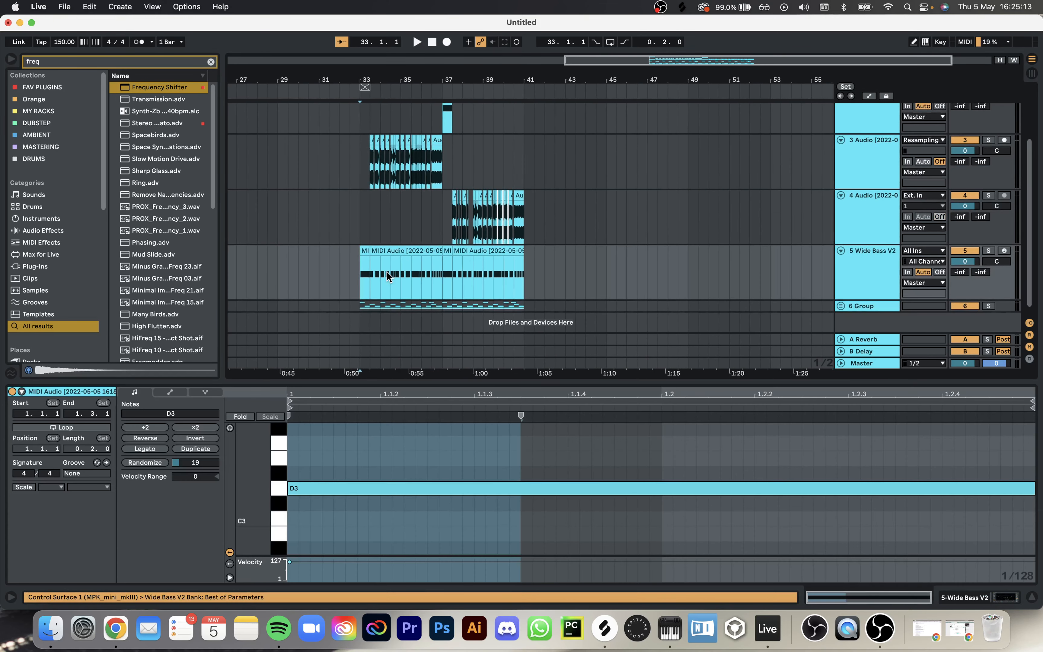
{"action": "key", "text": "h"}
{"action": "left_click", "coordinate": [381, 282]}
{"action": "key", "text": "u"}
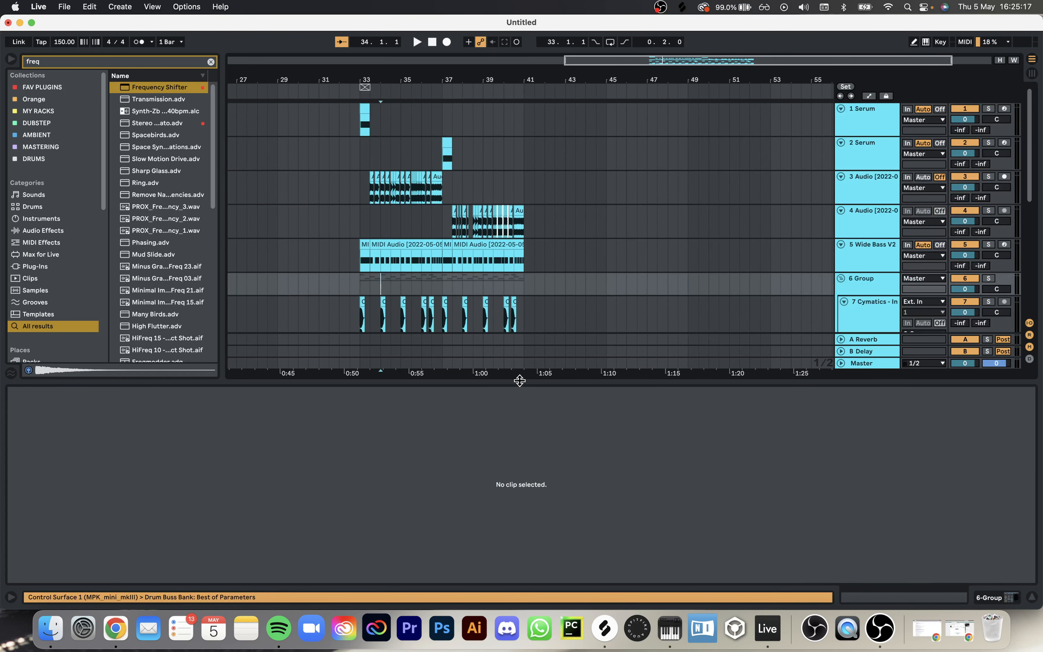
{"action": "left_click_drag", "start_coordinate": [520, 380], "coordinate": [527, 552]}
{"action": "scroll", "coordinate": [447, 439], "scroll_direction": "down", "scroll_amount": 2}
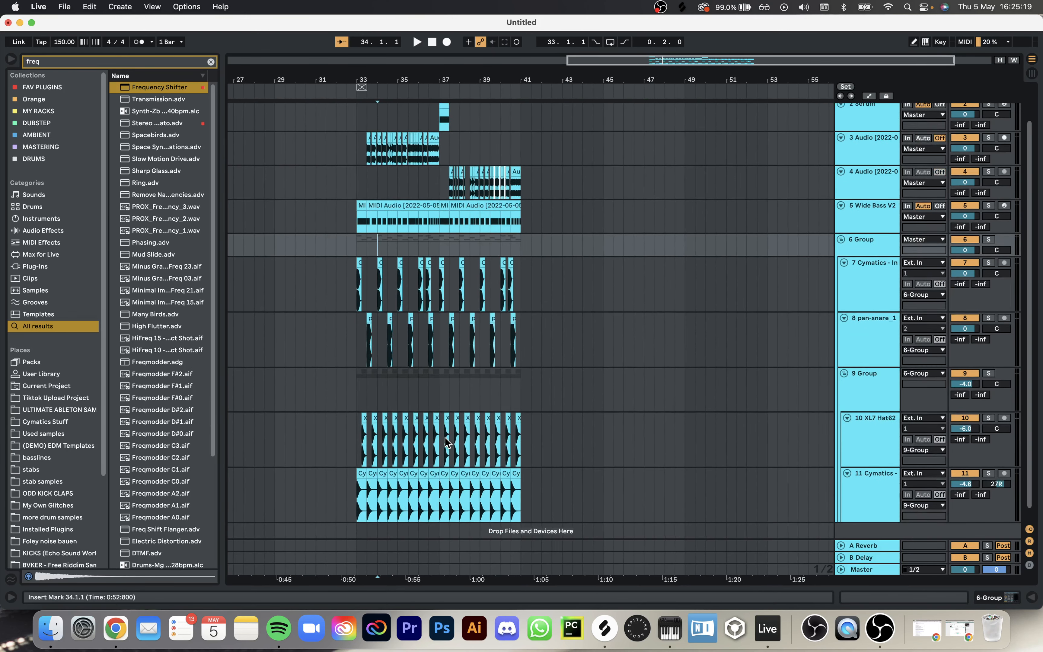
{"action": "scroll", "coordinate": [447, 442], "scroll_direction": "up", "scroll_amount": 1}
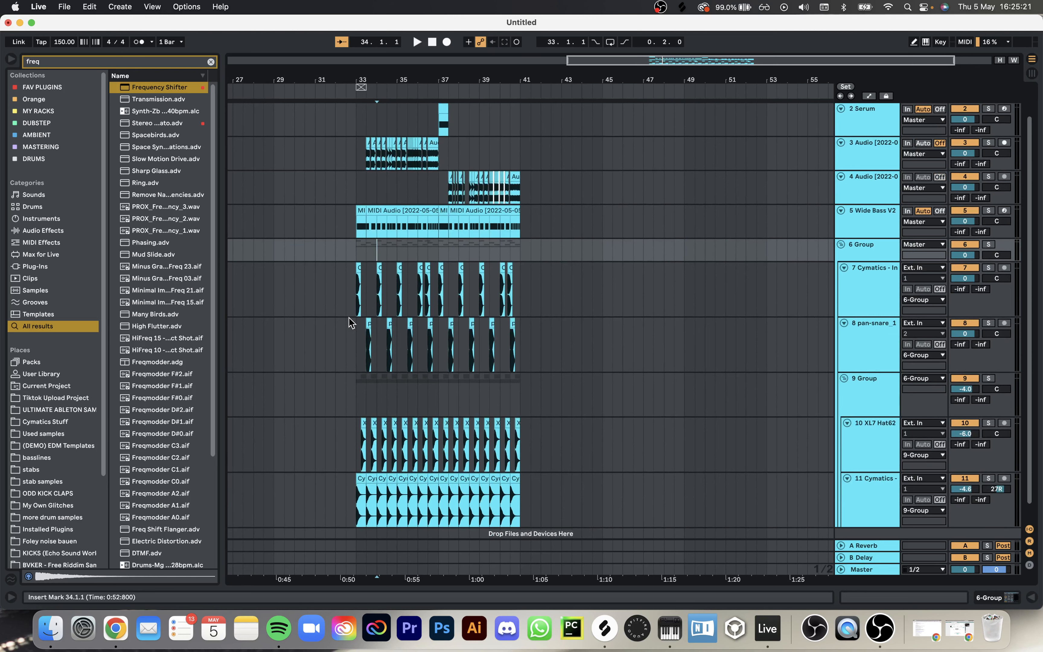
{"action": "left_click", "coordinate": [353, 337]}
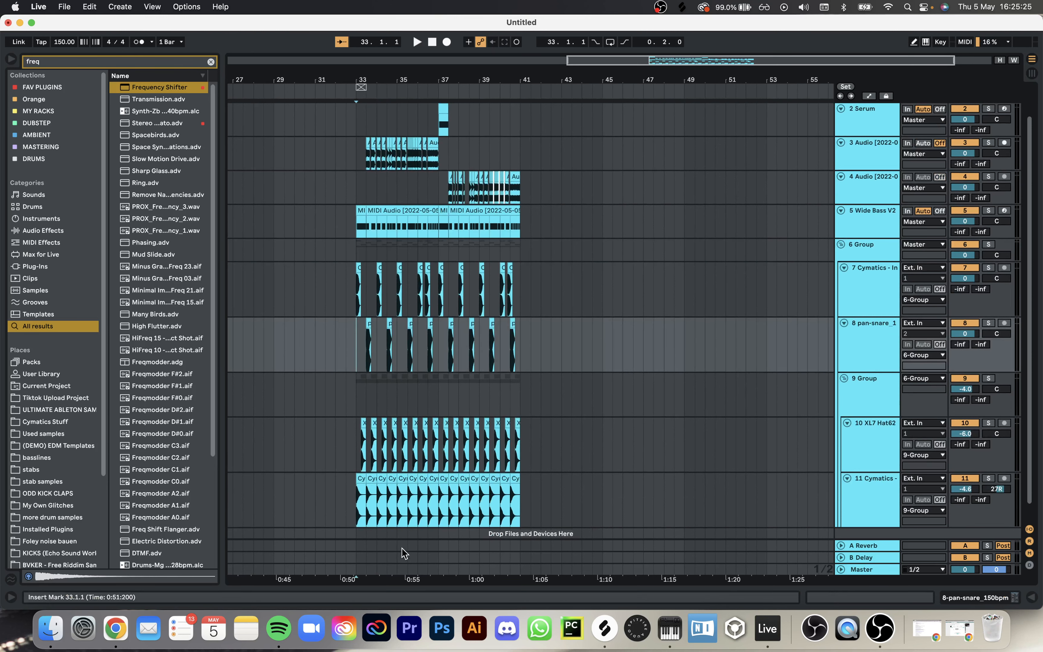
Step: Add GClip to the Master track with the Simple Soft Clip preset and close its plug-in window
{"action": "left_click", "coordinate": [405, 570]}
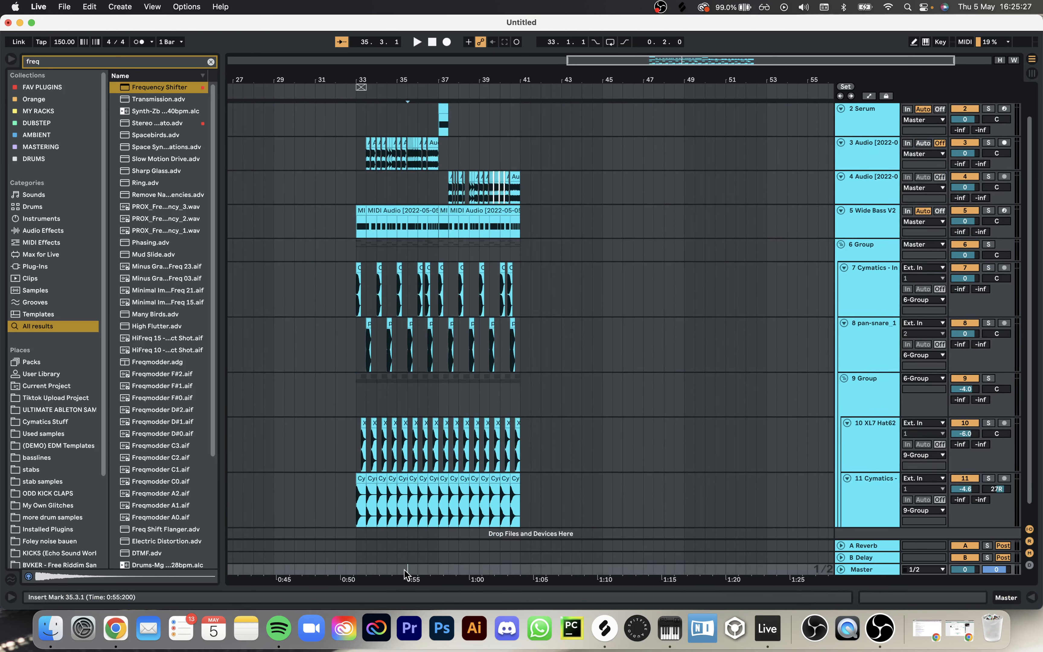
{"action": "type", "text": "gcl"}
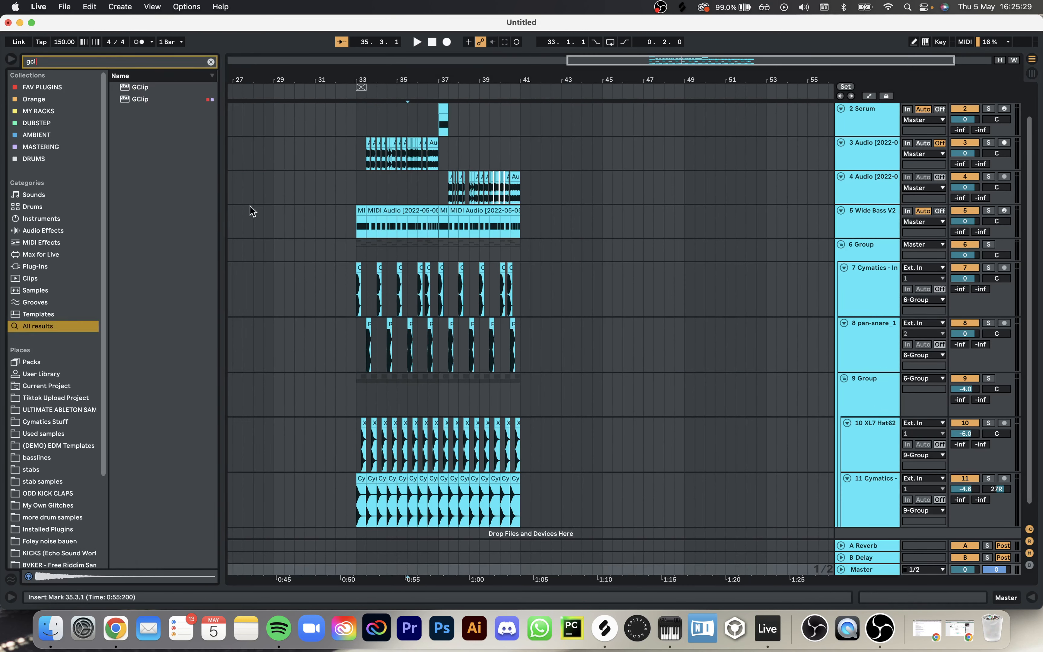
{"action": "left_click_drag", "start_coordinate": [143, 99], "coordinate": [243, 227]}
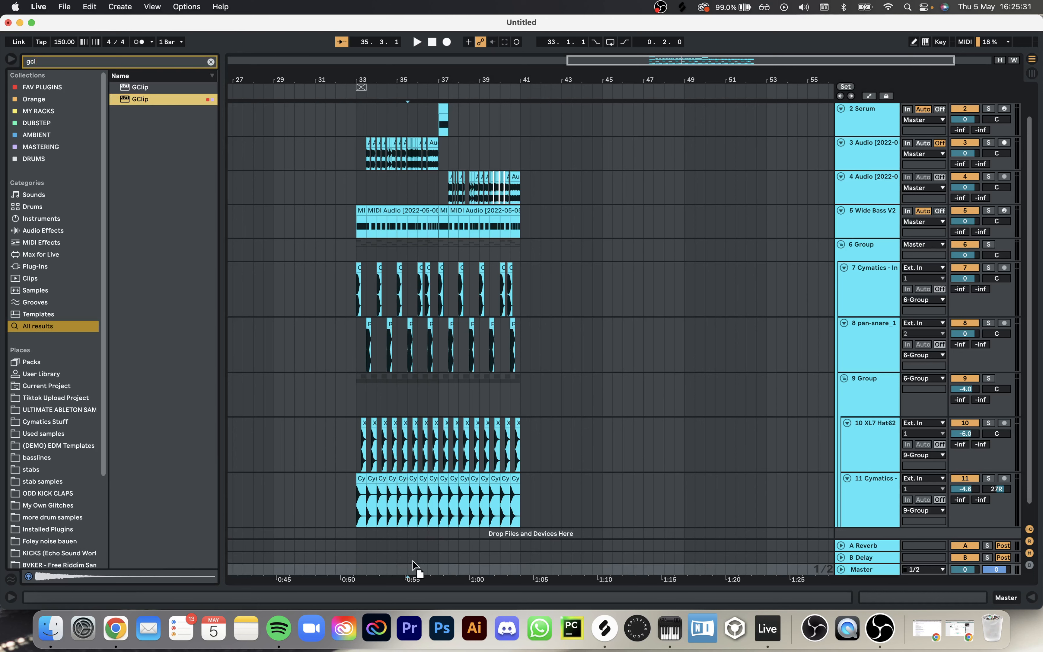
{"action": "left_click_drag", "start_coordinate": [412, 561], "coordinate": [403, 568]}
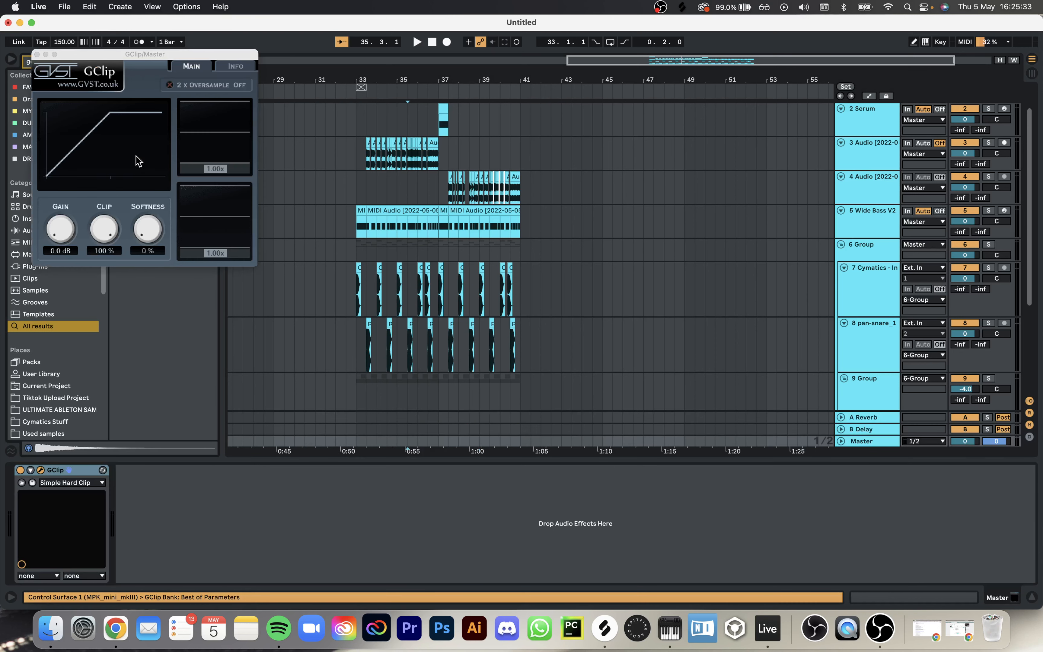
{"action": "left_click", "coordinate": [69, 480]}
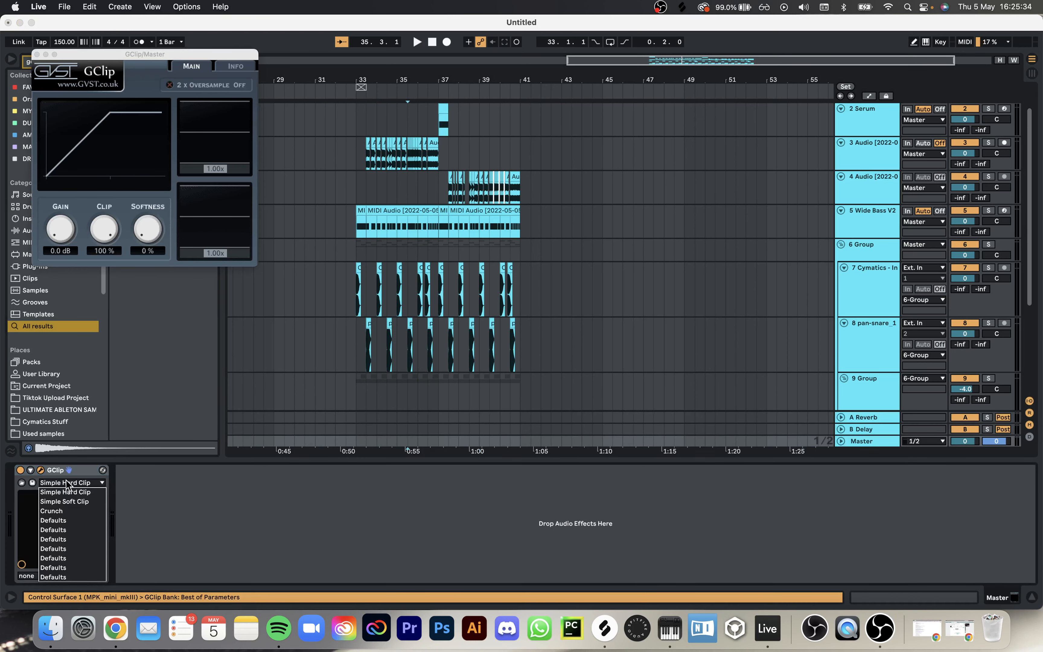
{"action": "left_click", "coordinate": [75, 506]}
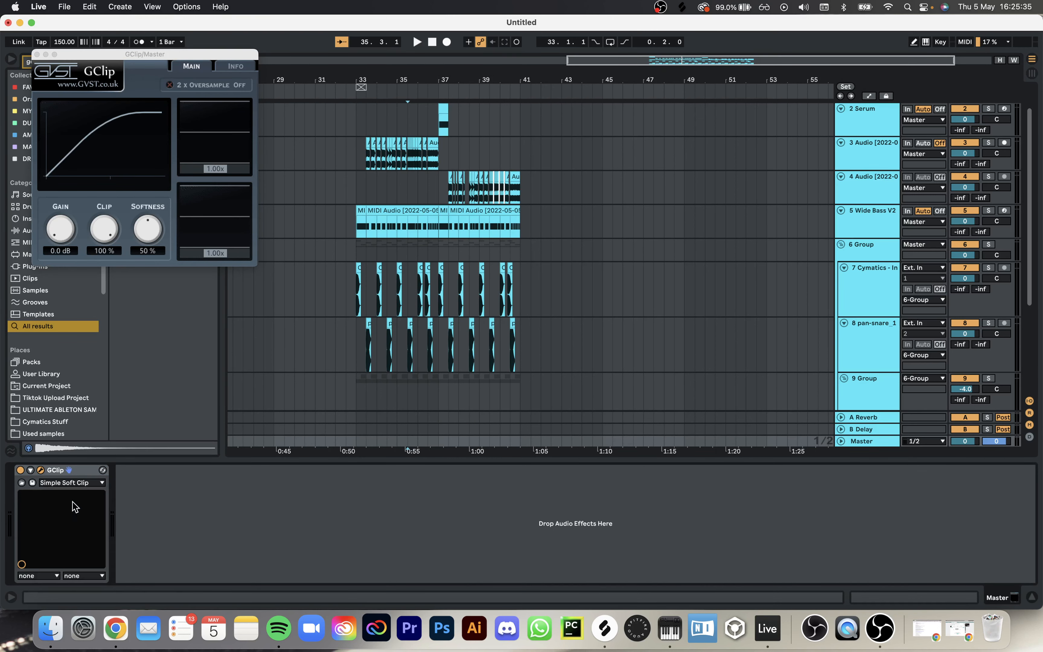
{"action": "left_click", "coordinate": [37, 55]}
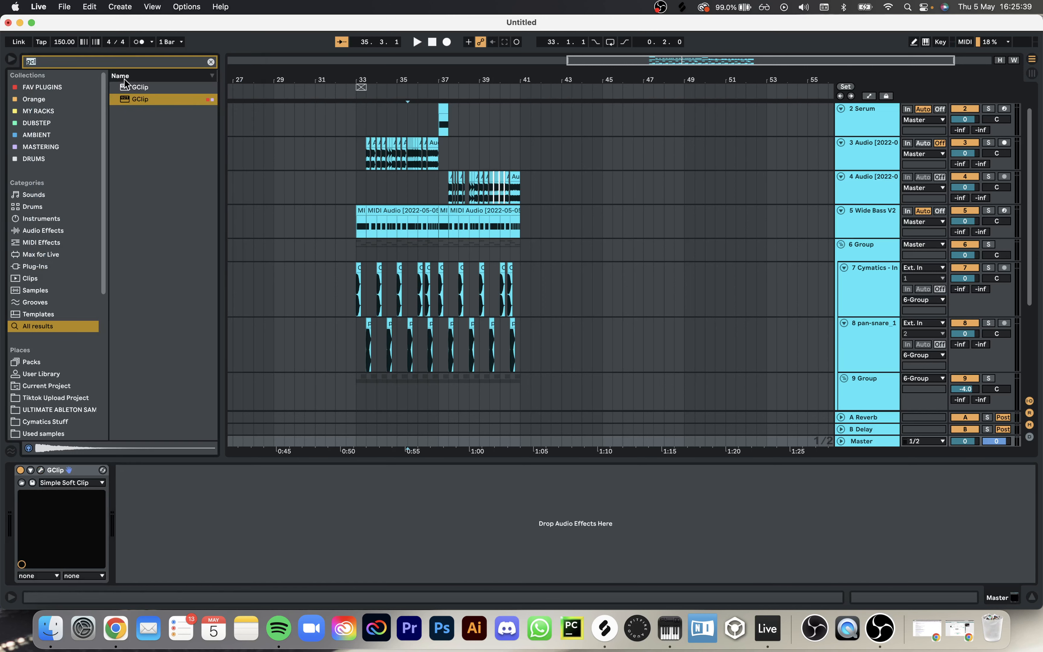
Step: Insert a Glue Compressor before GClip on the Master track
{"action": "type", "text": "glue"}
{"action": "left_click_drag", "start_coordinate": [131, 86], "coordinate": [27, 522]}
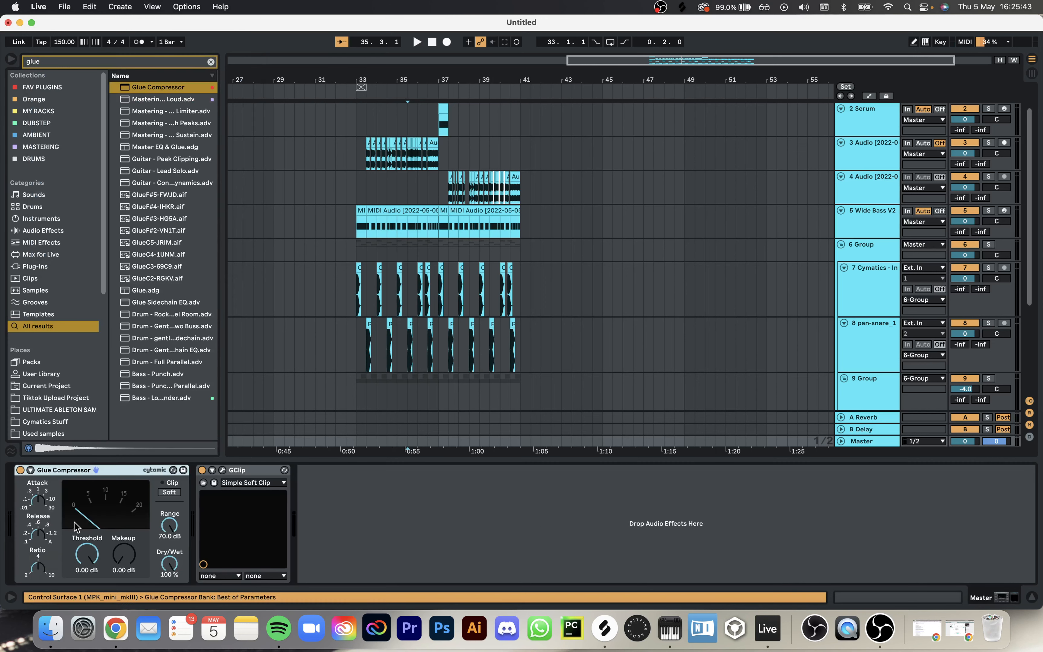
Step: Set the Master Glue Compressor's threshold to -4.76 dB and makeup to 5.24 dB, and check its sidechain section
{"action": "mouse_move", "coordinate": [80, 553]}
{"action": "left_mouse_down"}
{"action": "mouse_move", "coordinate": [81, 578]}
{"action": "mouse_move", "coordinate": [99, 558]}
{"action": "left_mouse_up"}
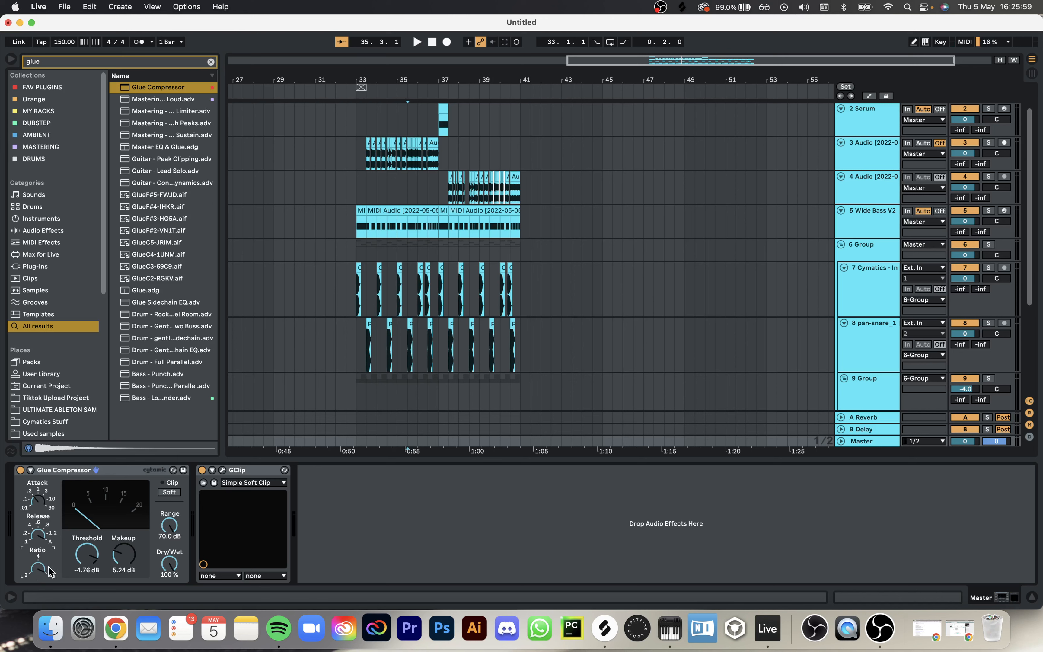
{"action": "left_click", "coordinate": [31, 471]}
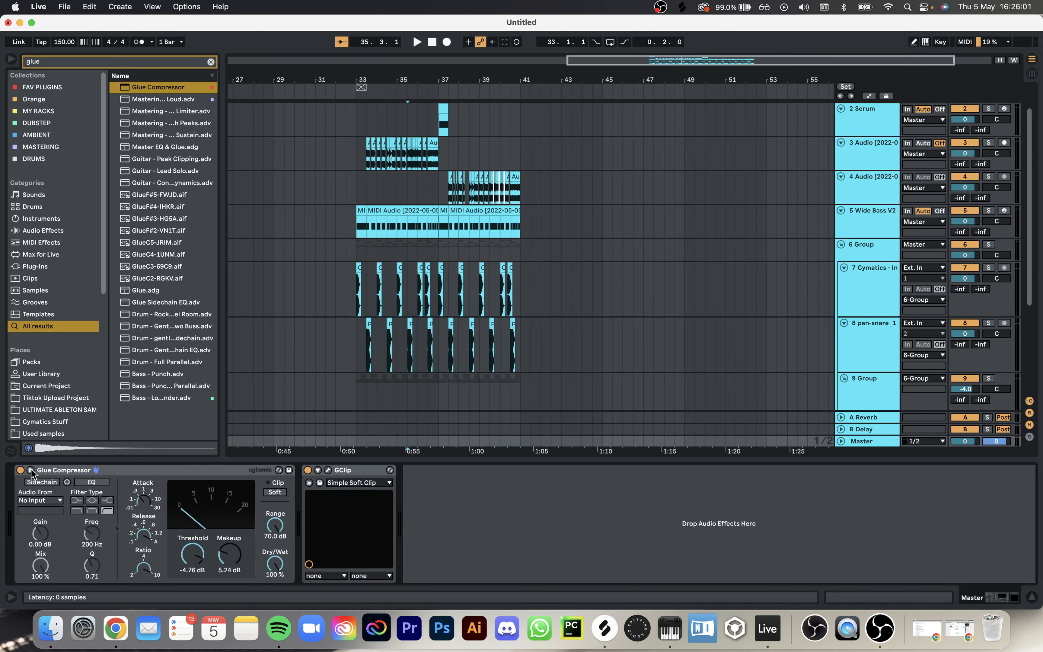
{"action": "left_click", "coordinate": [30, 472]}
Step: Group the five bass tracks, from 1 Serum through 5 Wide Bass V2
{"action": "left_click", "coordinate": [853, 228]}
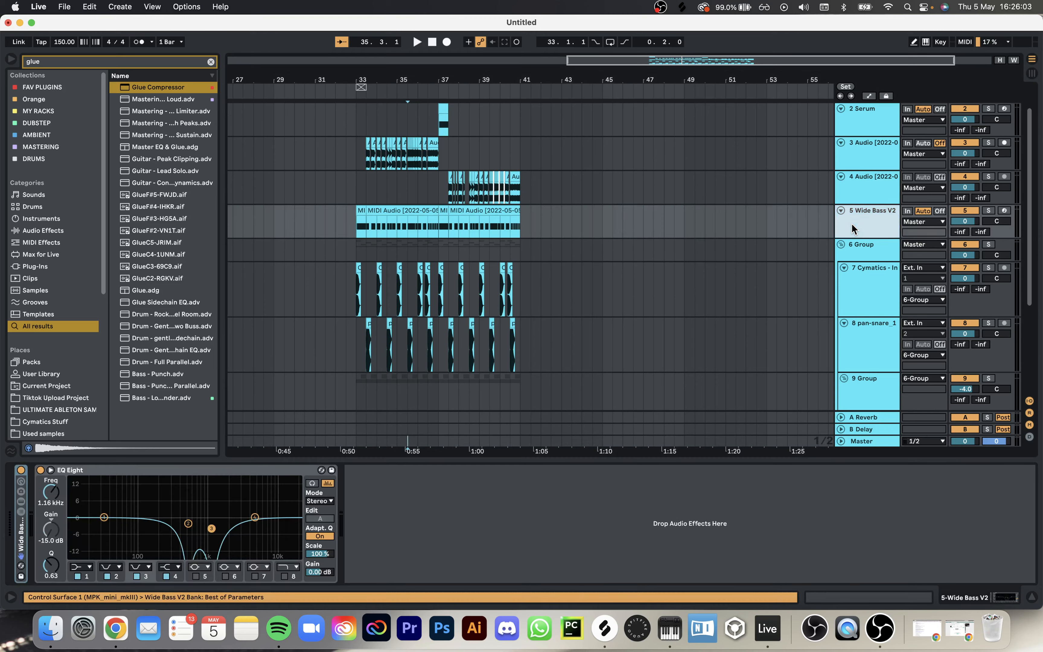
{"action": "scroll", "coordinate": [852, 228], "scroll_direction": "up", "scroll_amount": 1}
{"action": "left_click", "coordinate": [869, 130]}
{"action": "key", "text": "super+g"}
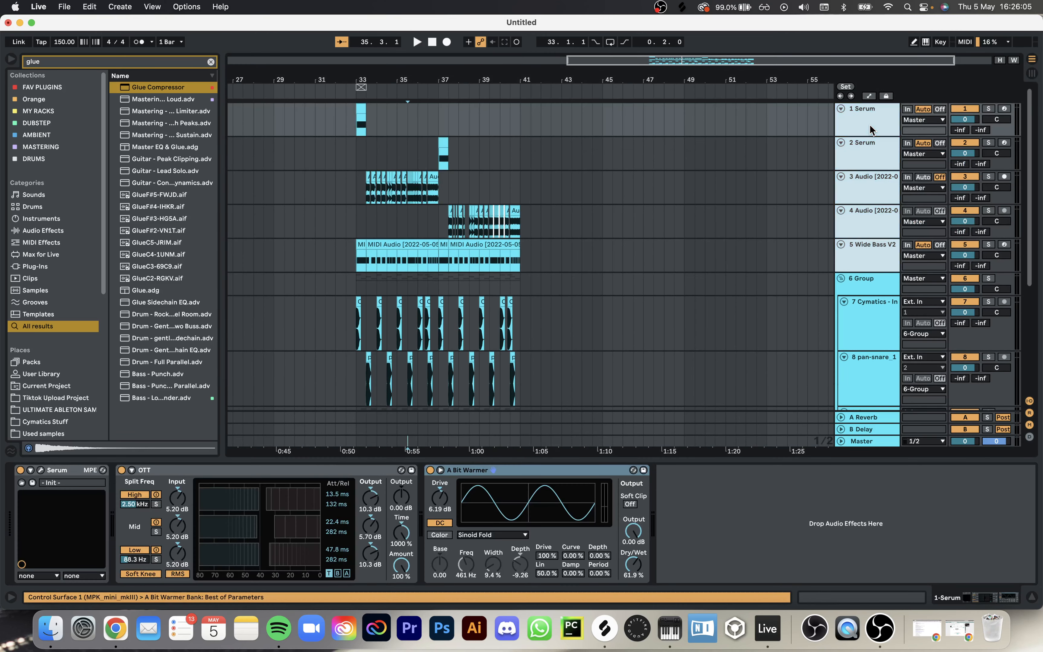
Step: Add a Compressor to the new bass group and place the insert mark at 33.1.1
{"action": "key", "text": "super+f"}
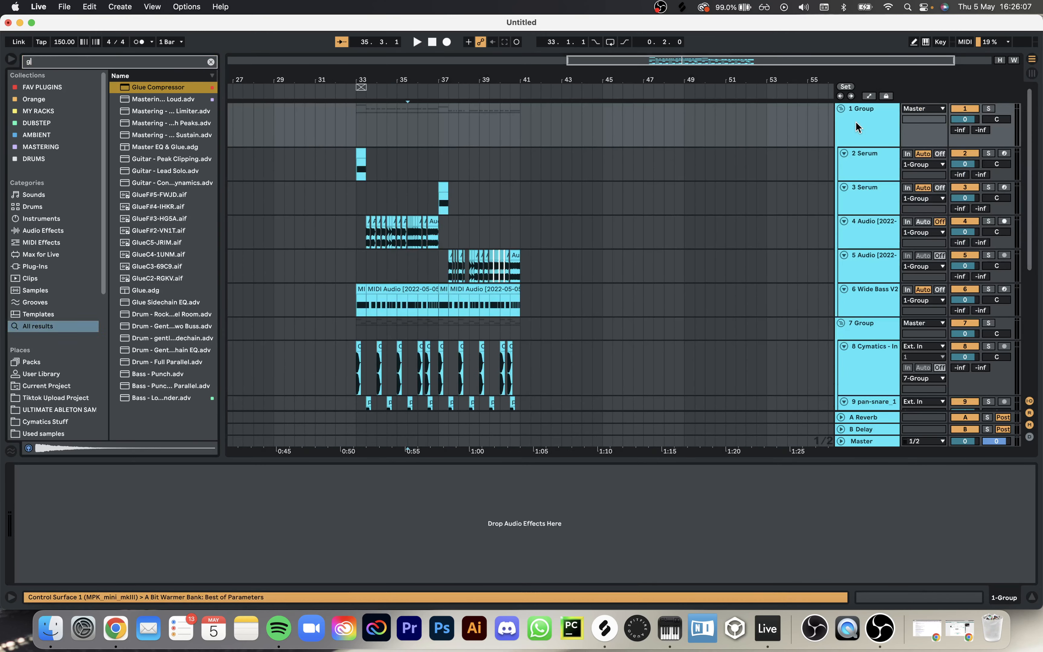
{"action": "key", "text": "BackSpace"}
{"action": "type", "text": "comp"}
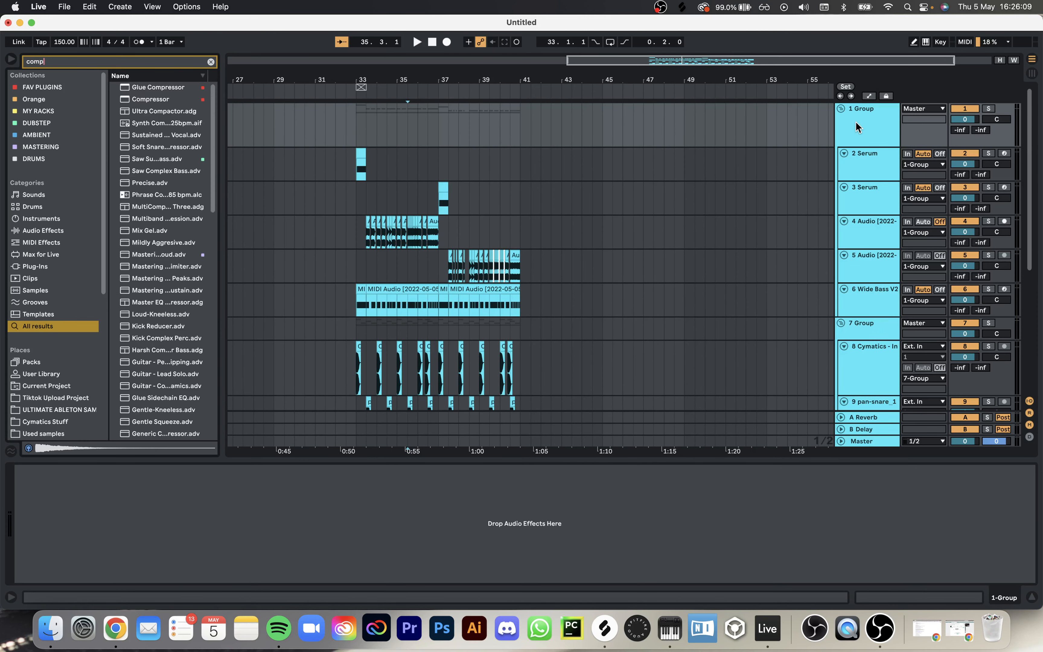
{"action": "left_click_drag", "start_coordinate": [138, 99], "coordinate": [387, 118]}
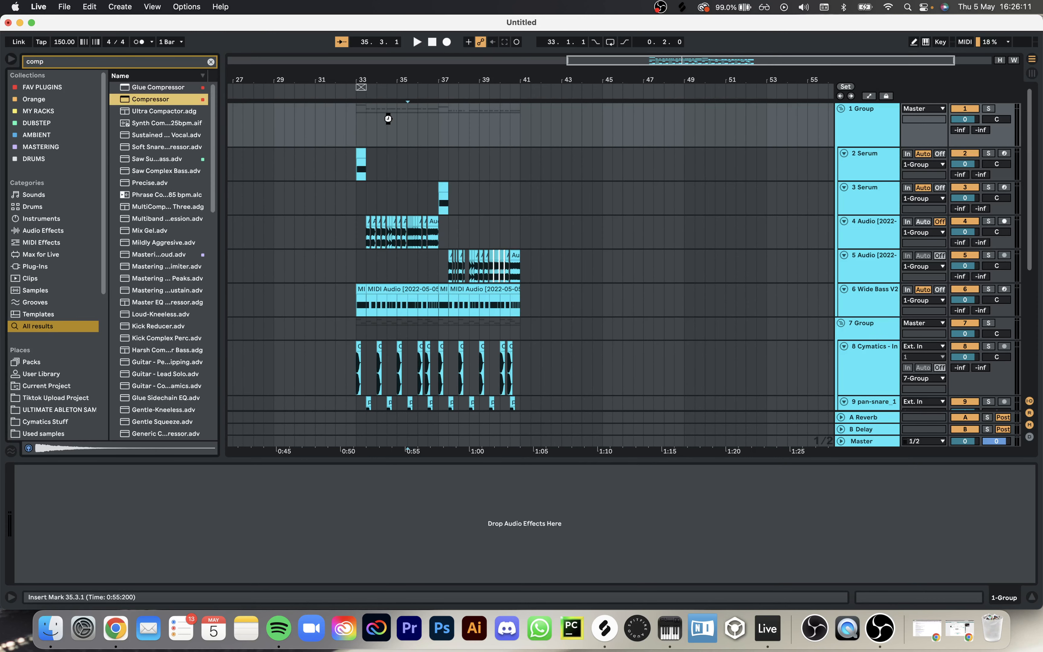
{"action": "left_click", "coordinate": [357, 121]}
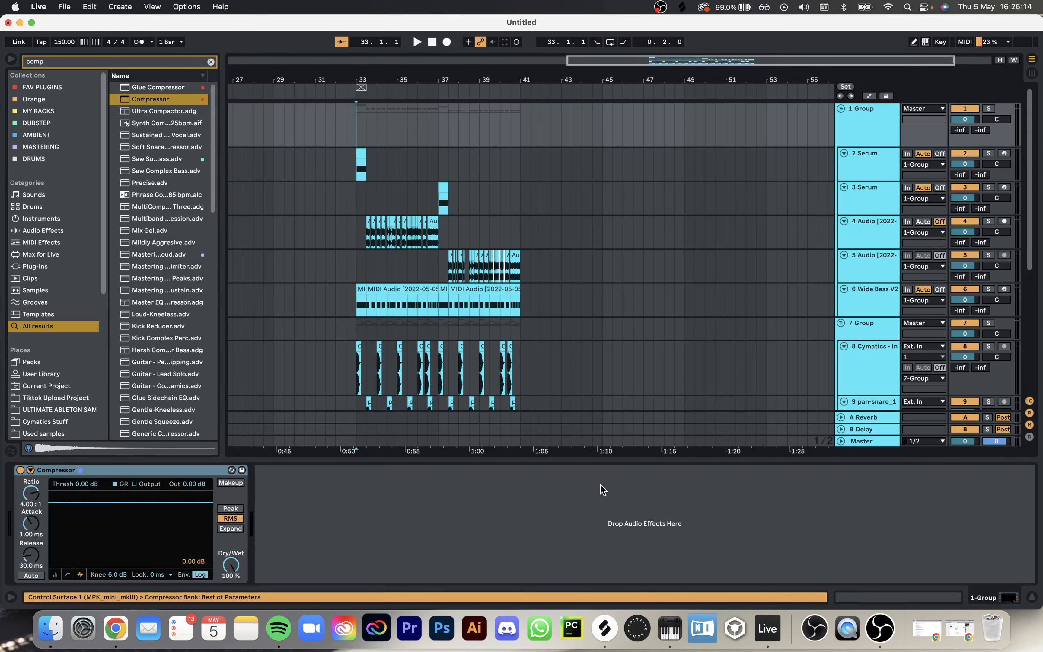
Step: Enable the Compressor's sidechain and take its input from the track 8-Cymatics - Infinity Kick 1
{"action": "left_click", "coordinate": [33, 470]}
{"action": "left_click", "coordinate": [41, 481]}
{"action": "left_click", "coordinate": [42, 503]}
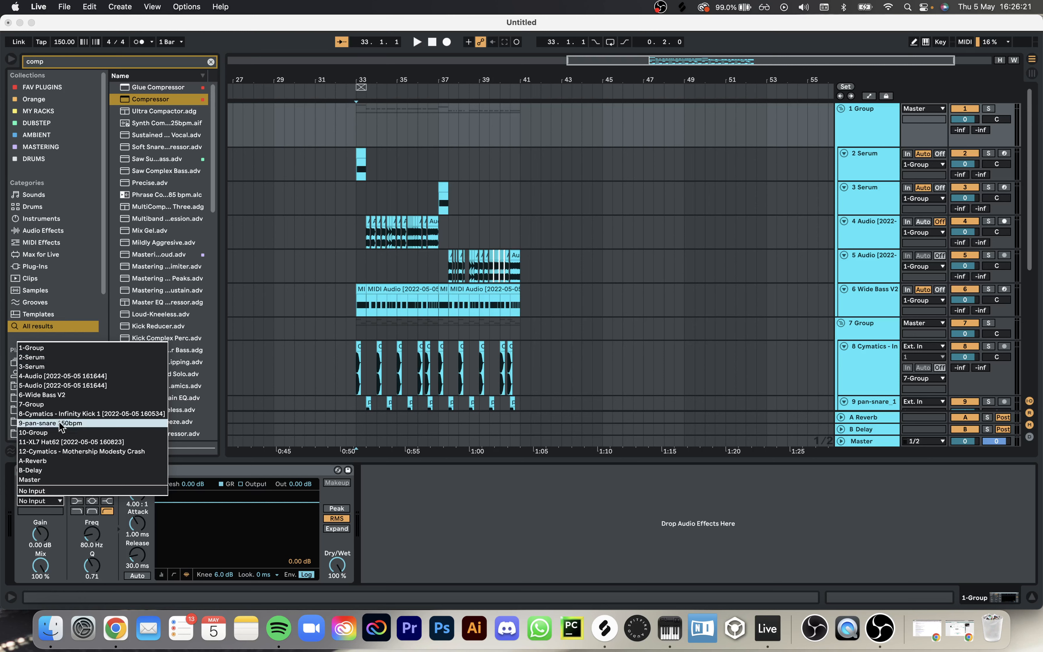
{"action": "left_click", "coordinate": [73, 415]}
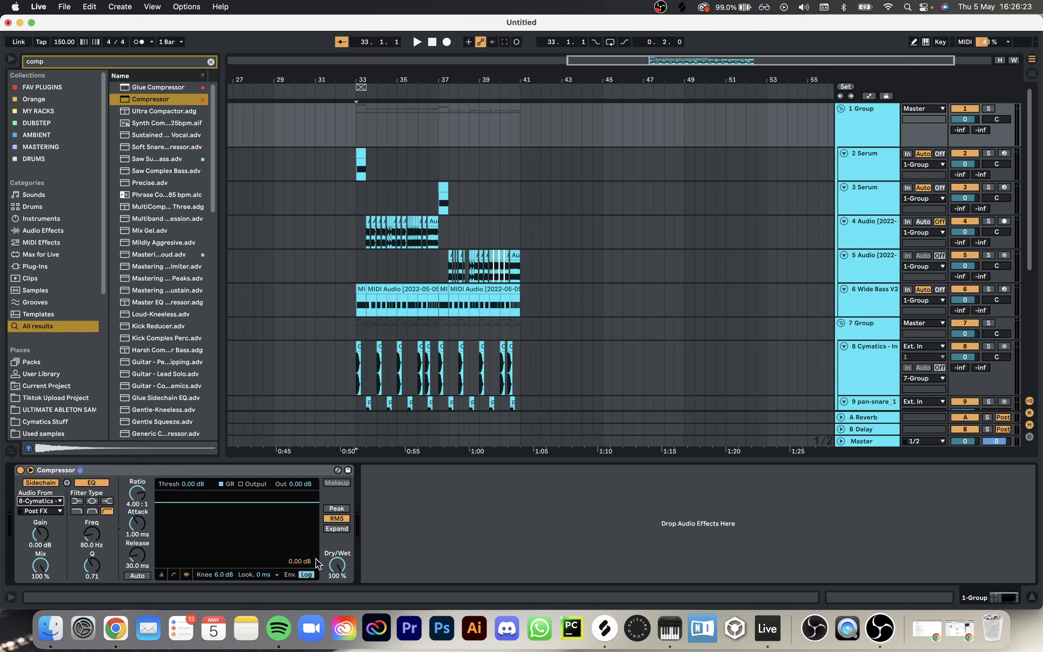
Step: Set the Compressor to -19.7 dB threshold, inf:1 ratio, 0.01 ms attack and 1.00 ms release, and audition the ducking
{"action": "left_click_drag", "start_coordinate": [239, 502], "coordinate": [240, 546]}
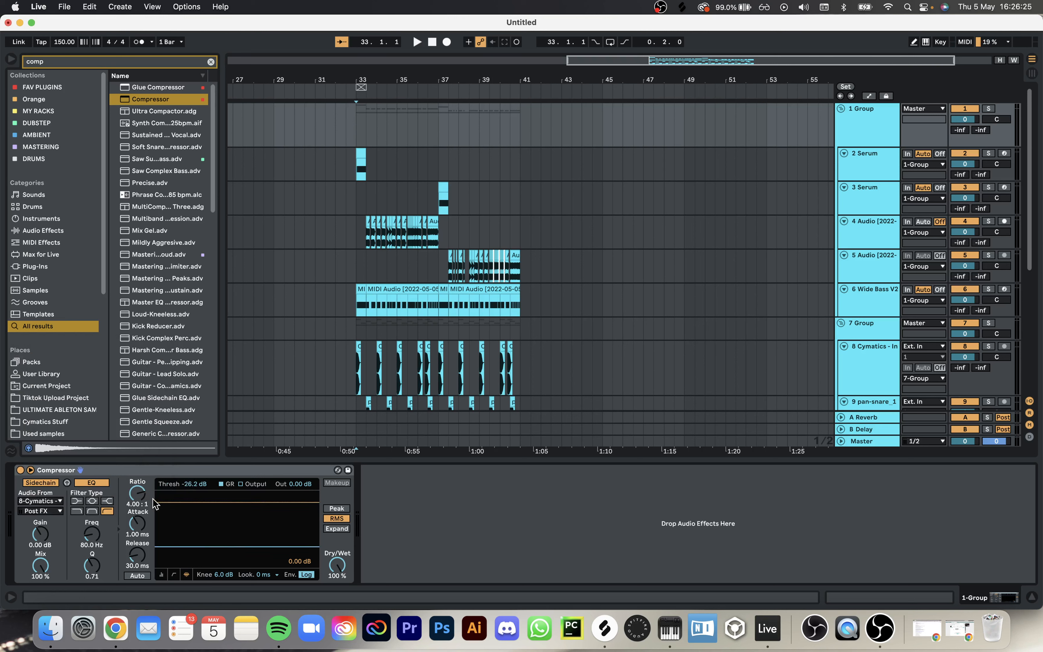
{"action": "left_click_drag", "start_coordinate": [134, 524], "coordinate": [134, 559]}
{"action": "left_click_drag", "start_coordinate": [216, 547], "coordinate": [216, 538]}
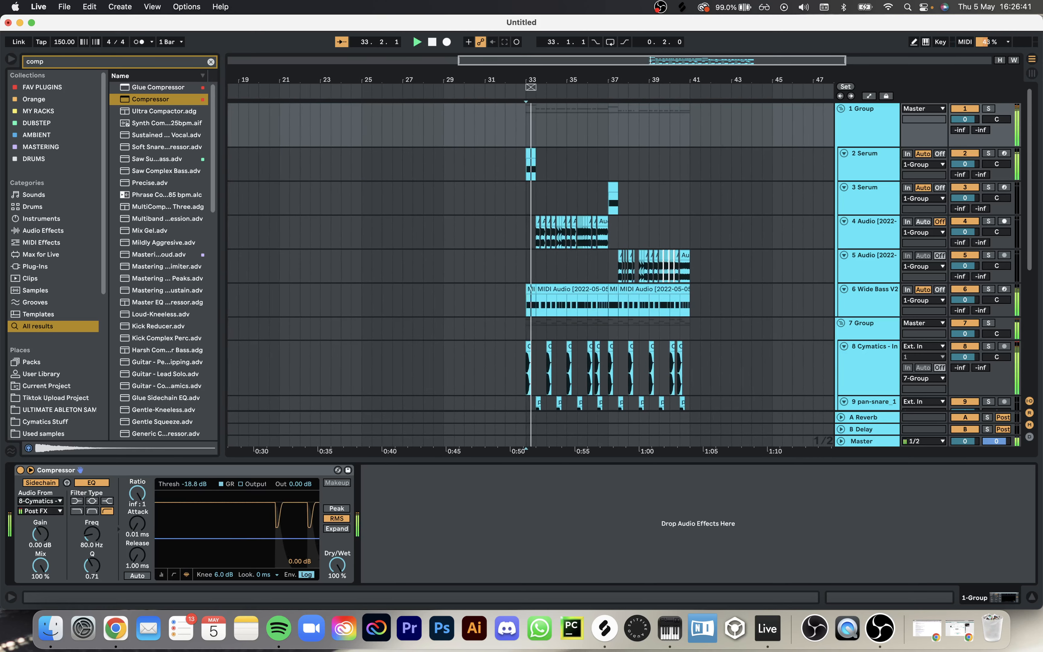
{"action": "left_click_drag", "start_coordinate": [216, 538], "coordinate": [217, 539]}
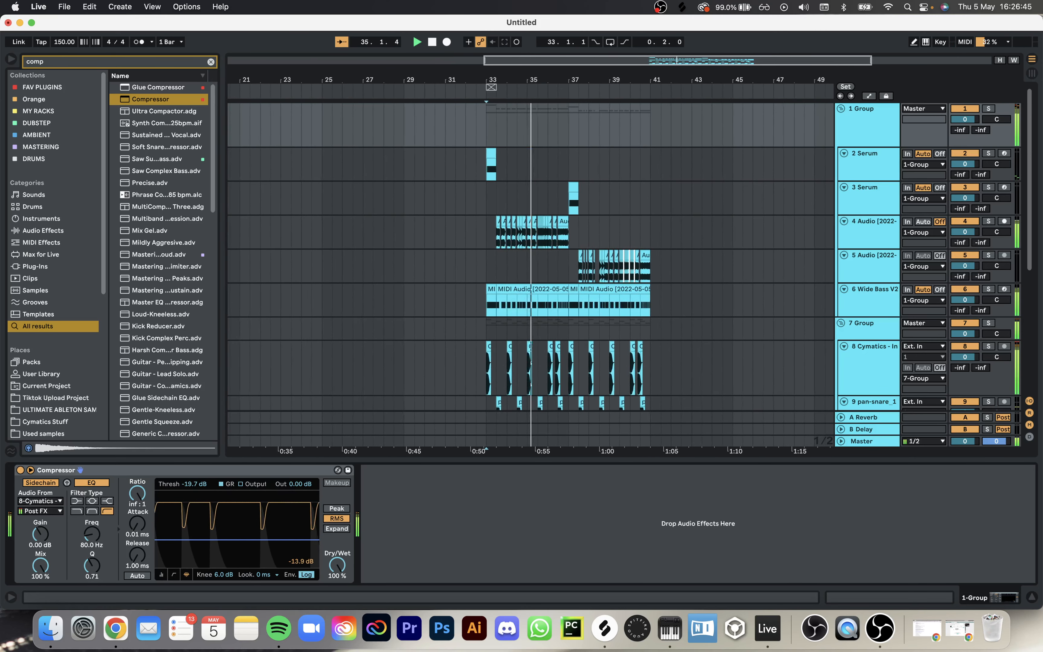
{"action": "key", "text": "space"}
{"action": "key", "text": "space"}
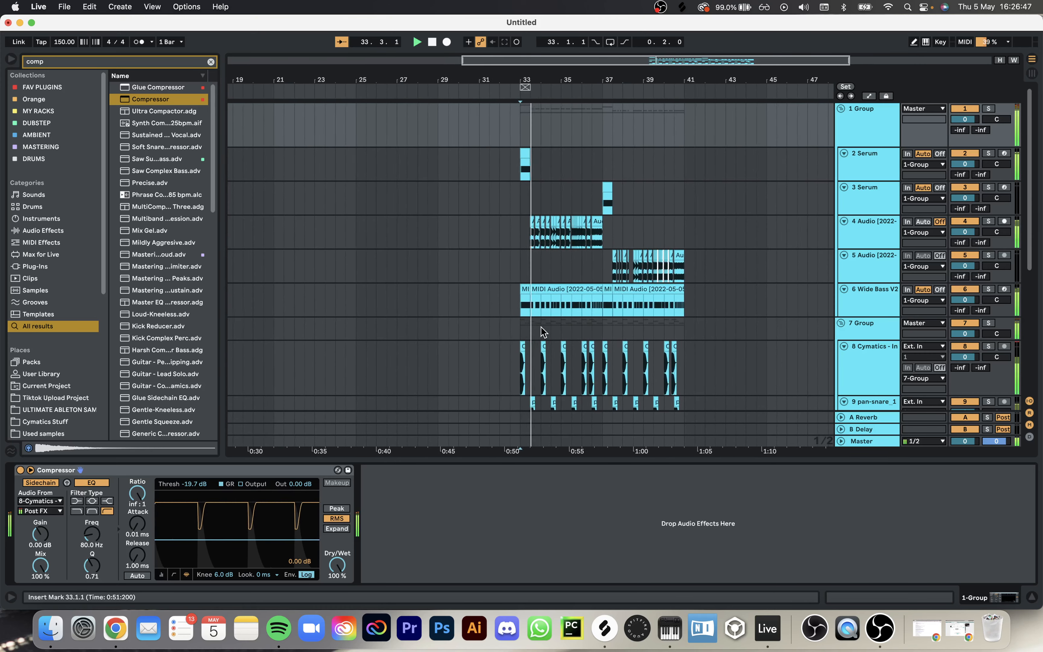
{"action": "scroll", "coordinate": [542, 332], "scroll_direction": "down", "scroll_amount": 5}
{"action": "key", "text": "space"}
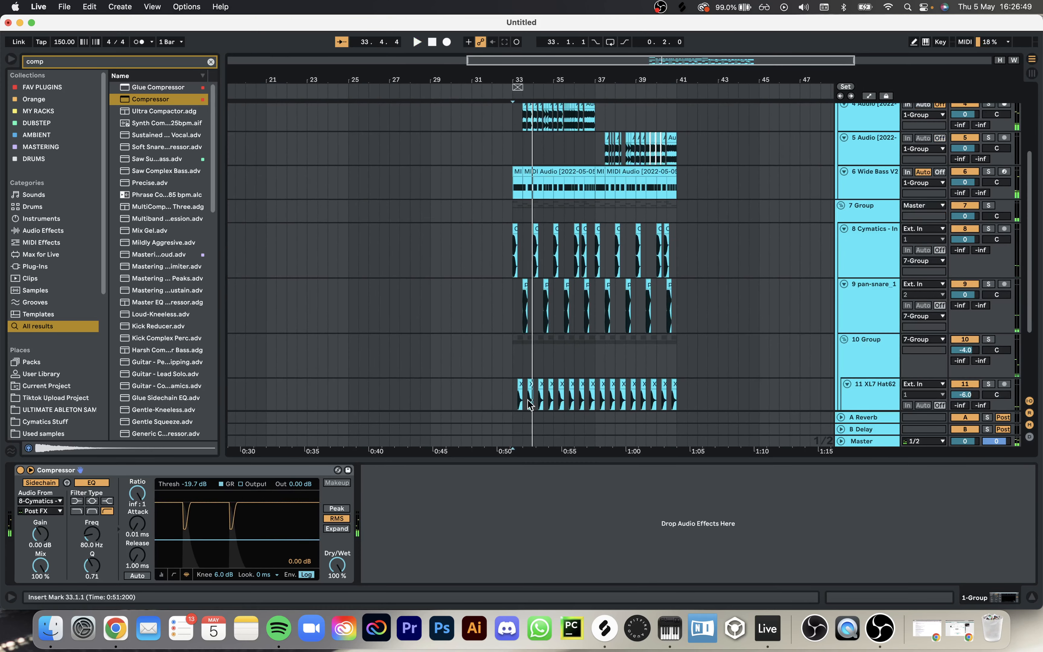
Step: Insert an EQ Eight between the Glue Compressor and GClip on the Master track
{"action": "left_click", "coordinate": [511, 348]}
{"action": "scroll", "coordinate": [509, 367], "scroll_direction": "down", "scroll_amount": 4}
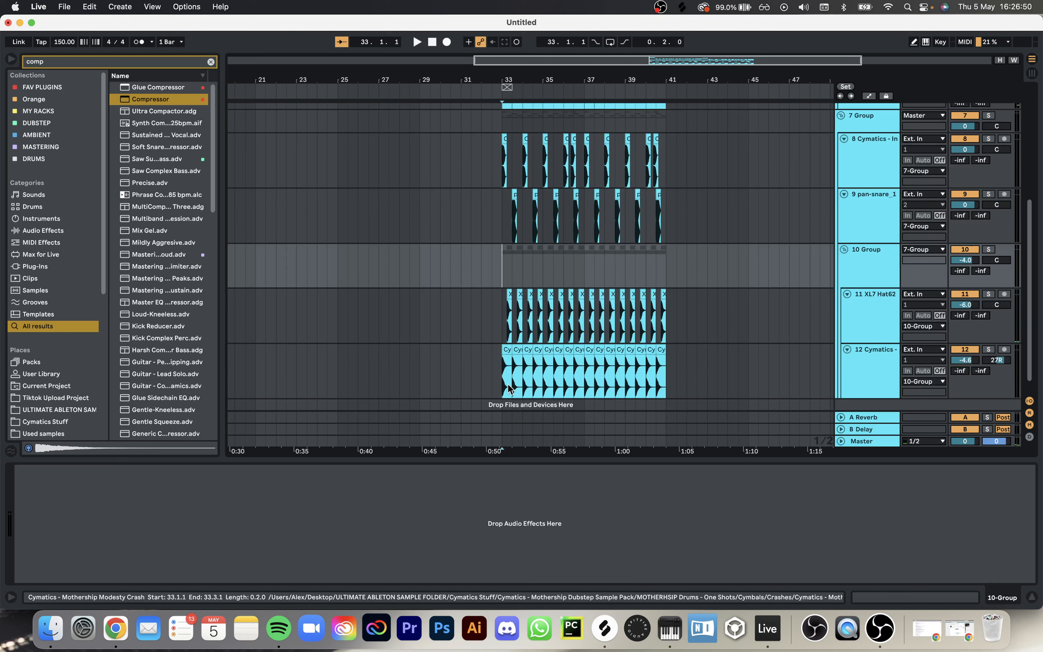
{"action": "left_click", "coordinate": [504, 440]}
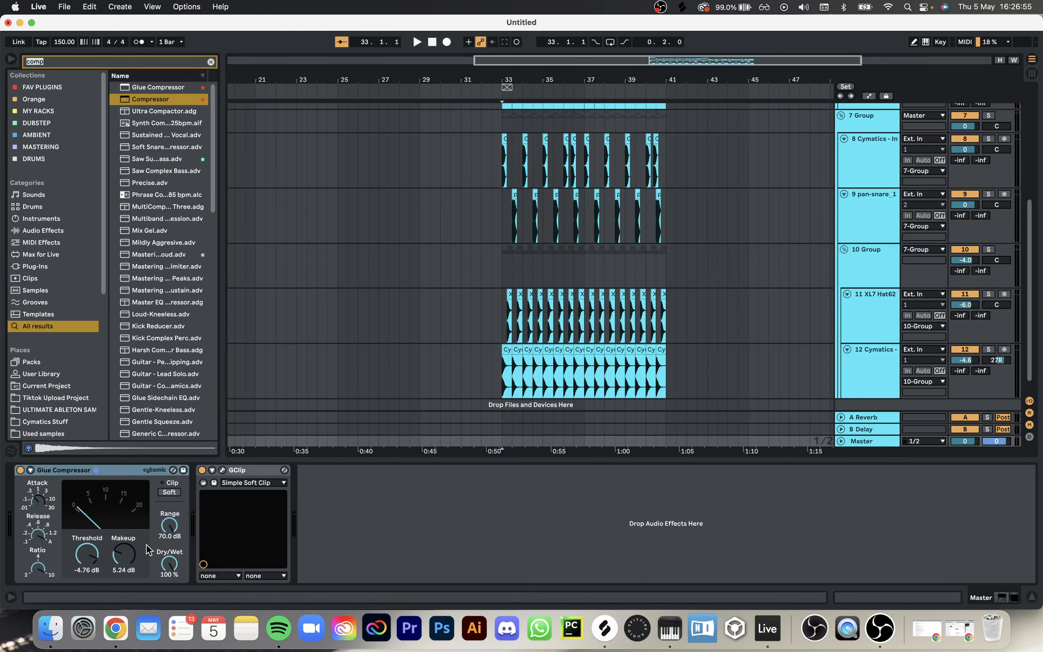
{"action": "type", "text": "eq"}
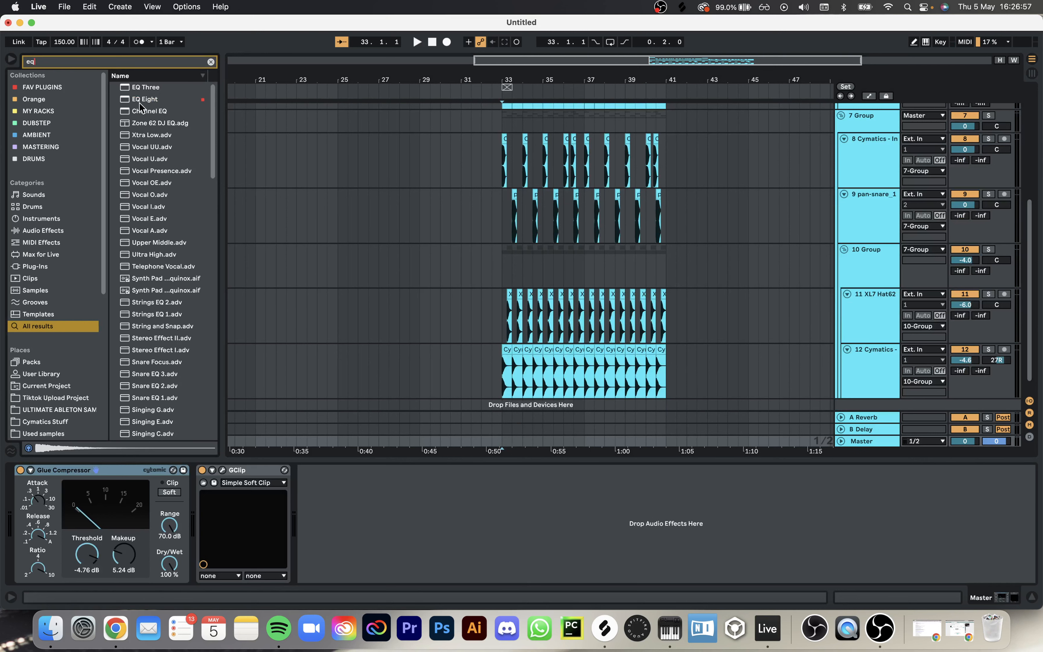
{"action": "left_click_drag", "start_coordinate": [140, 106], "coordinate": [195, 514]}
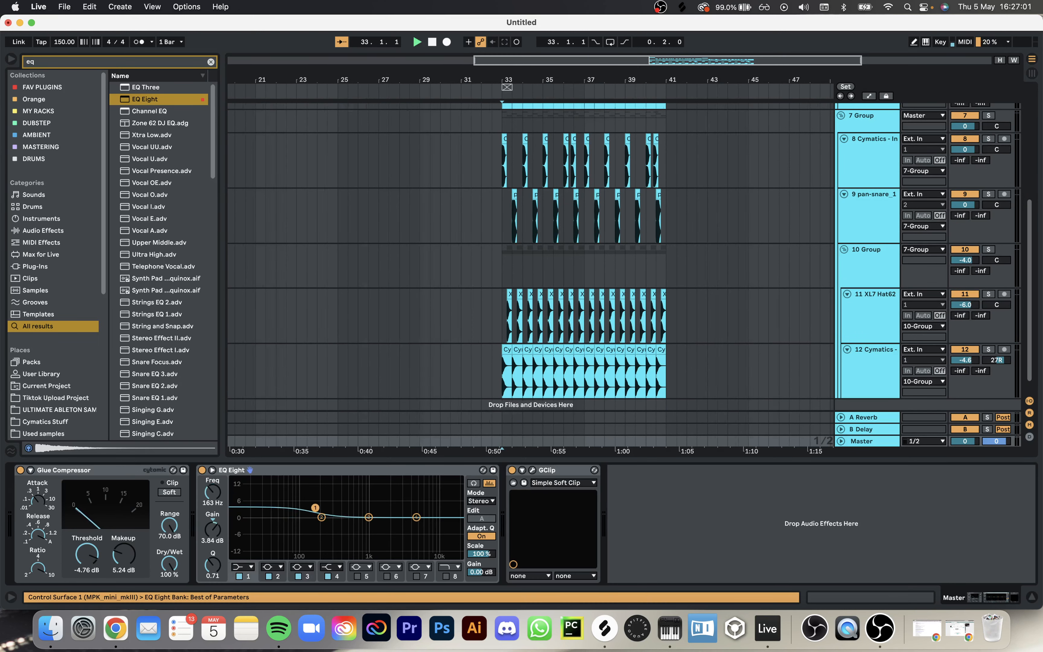
Step: Set EQ Eight's low-shelf band 1 to 30 Hz with a 0.80 dB boost while playing the drop
{"action": "key", "text": "space"}
{"action": "key", "text": "space"}
{"action": "key", "text": "space"}
{"action": "key", "text": "space"}
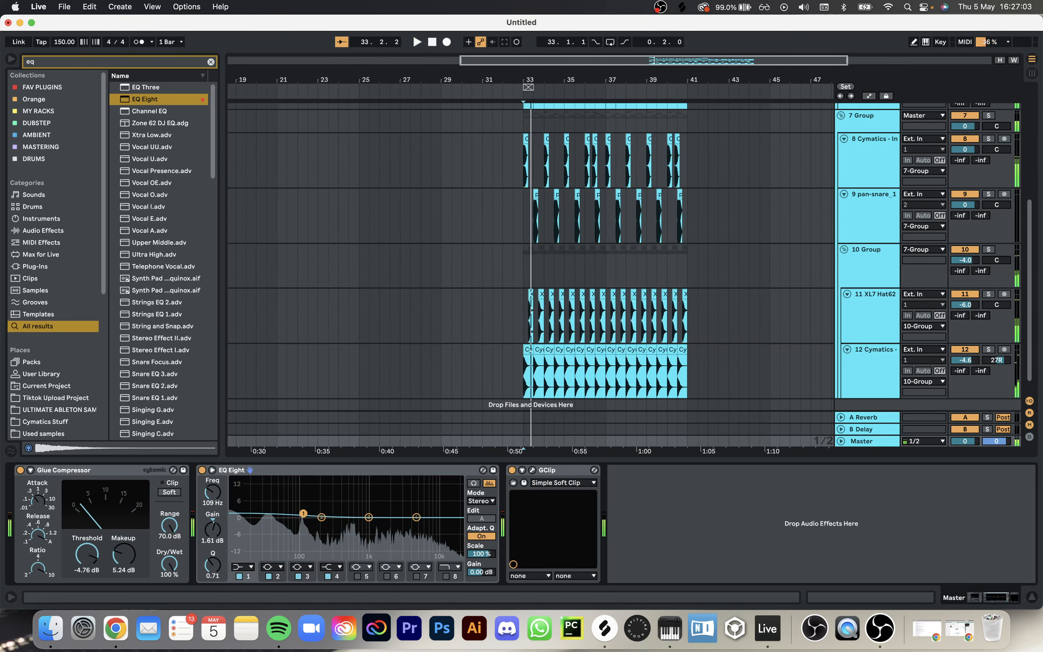
{"action": "left_click_drag", "start_coordinate": [300, 513], "coordinate": [288, 513]}
{"action": "key", "text": "super+z"}
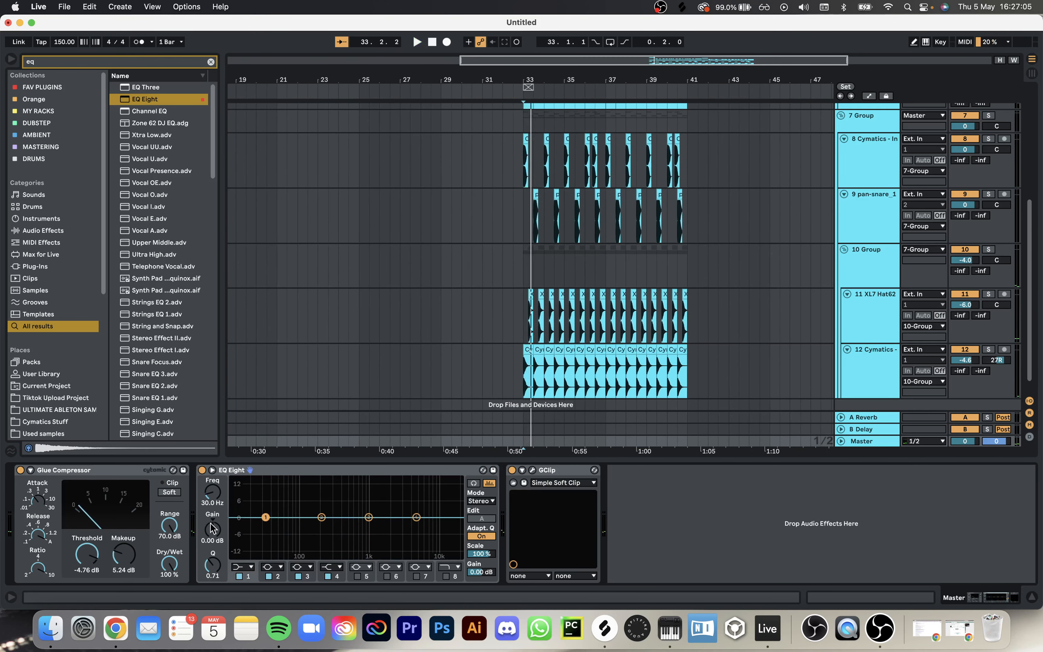
{"action": "key", "text": "Up"}
{"action": "key", "text": "space"}
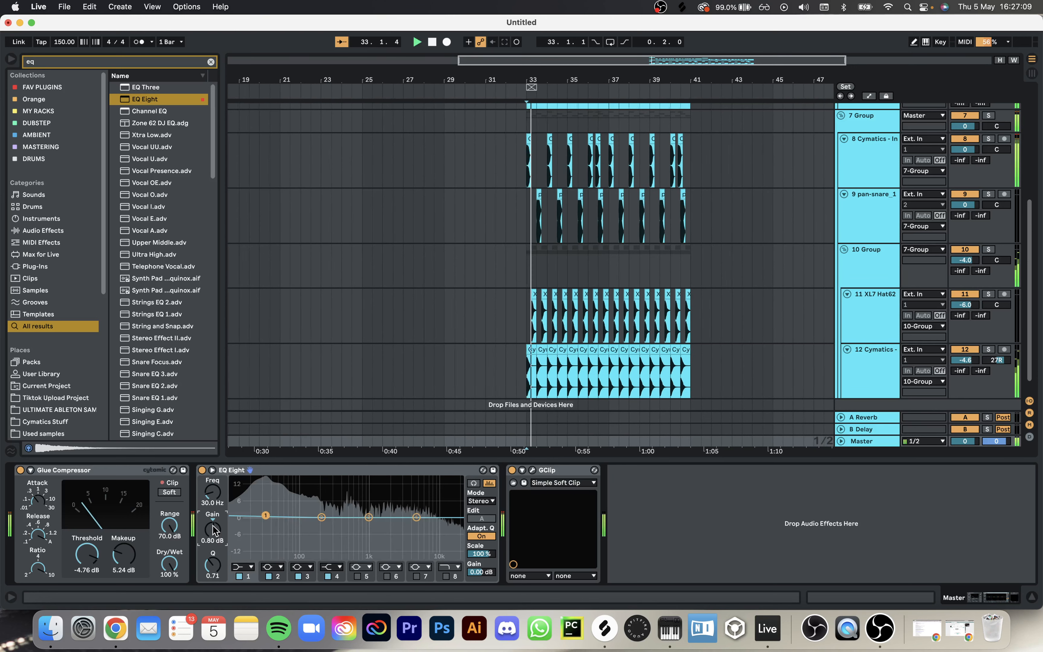
Step: Set EQ Eight's band 3 to 979 Hz at 0.12 dB and band 2 to 300 Hz at -3.75 dB with Q 6.16 in the expanded display
{"action": "left_click", "coordinate": [369, 517]}
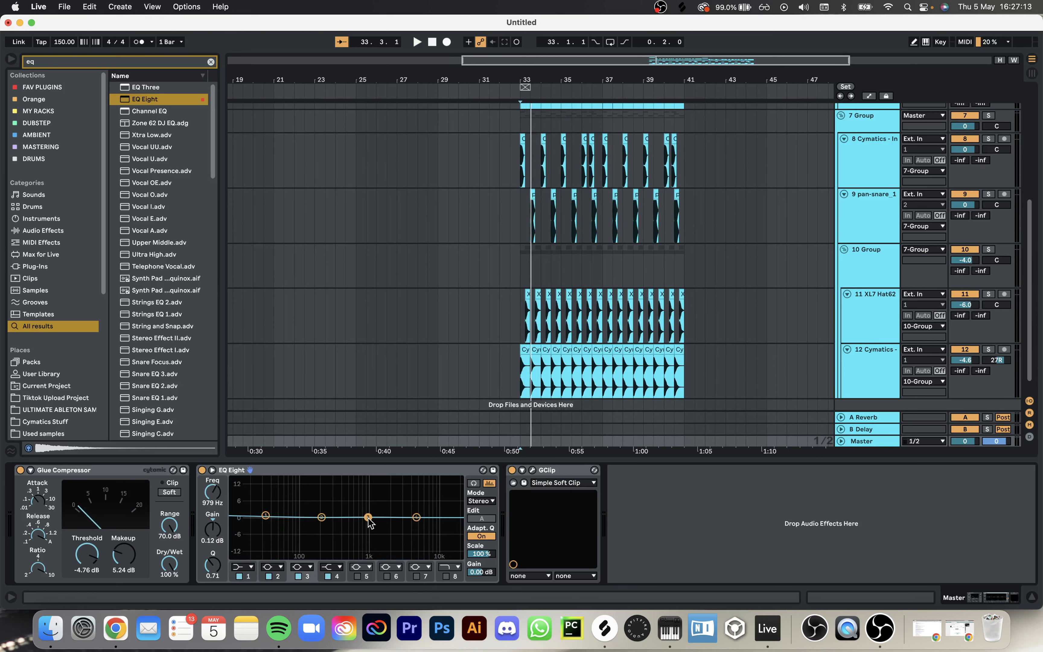
{"action": "left_click", "coordinate": [322, 517]}
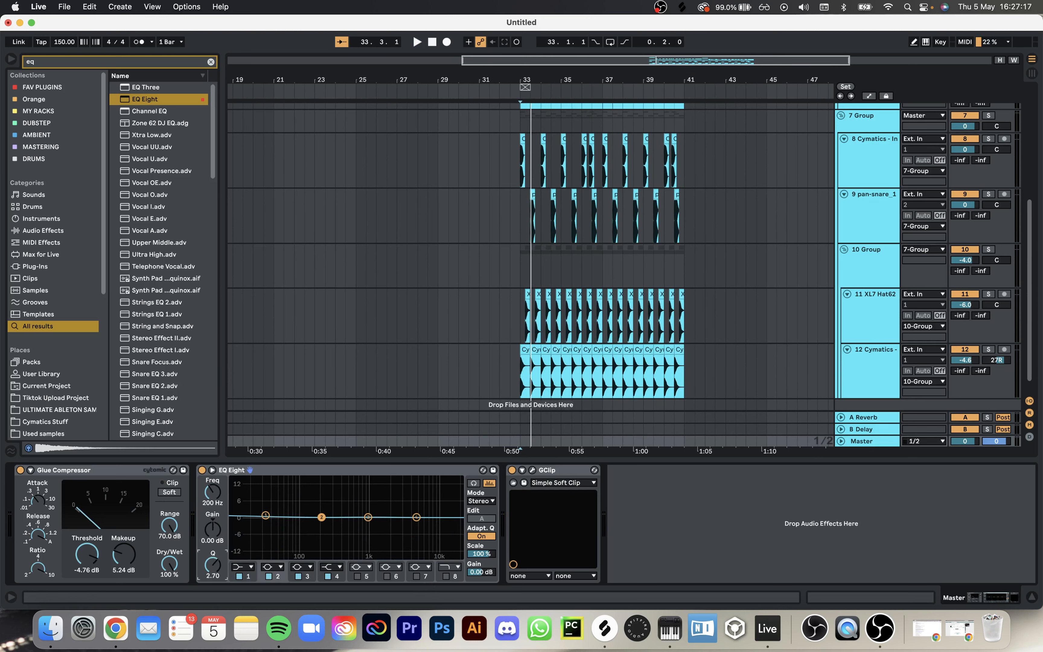
{"action": "left_click", "coordinate": [212, 470]}
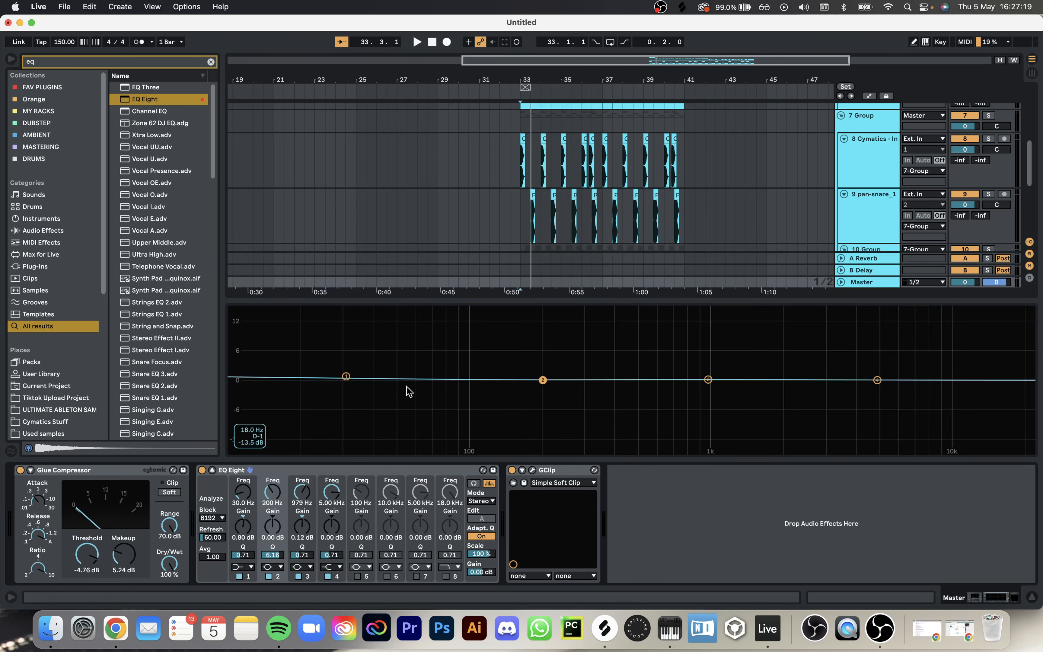
{"action": "left_click_drag", "start_coordinate": [543, 380], "coordinate": [585, 395]}
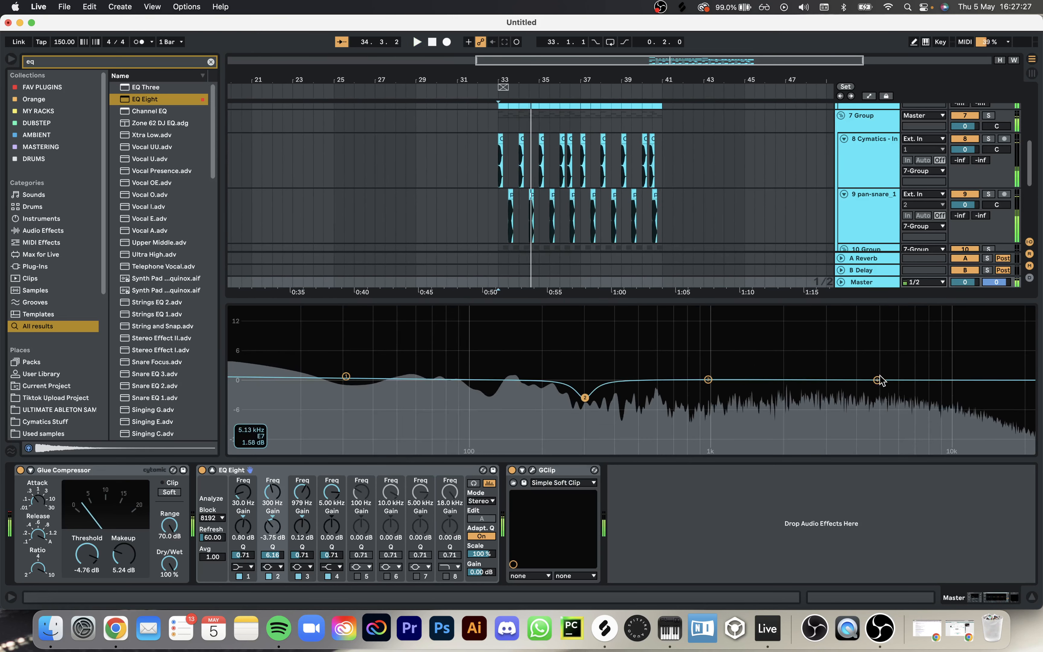
Step: Boost EQ Eight's band 4 by 2.68 dB at 4.27 kHz, play the result and collapse the expanded display
{"action": "left_click_drag", "start_coordinate": [877, 380], "coordinate": [861, 368]}
{"action": "key", "text": "space"}
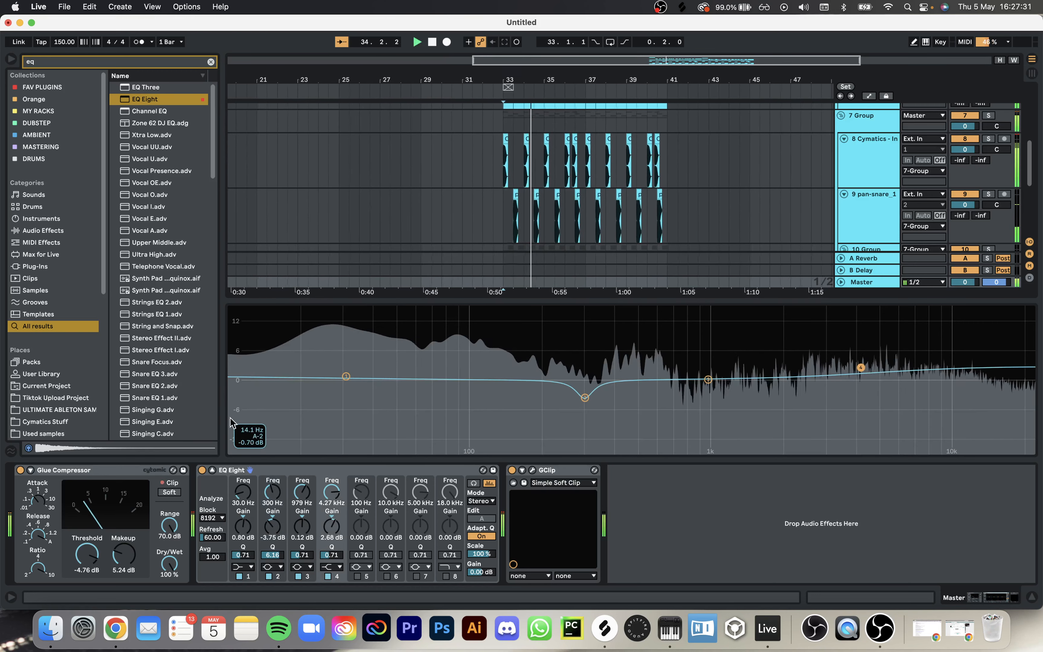
{"action": "left_click", "coordinate": [212, 470]}
Step: Add an audio track below the crash track and move it out of the drum groups
{"action": "left_click", "coordinate": [564, 333]}
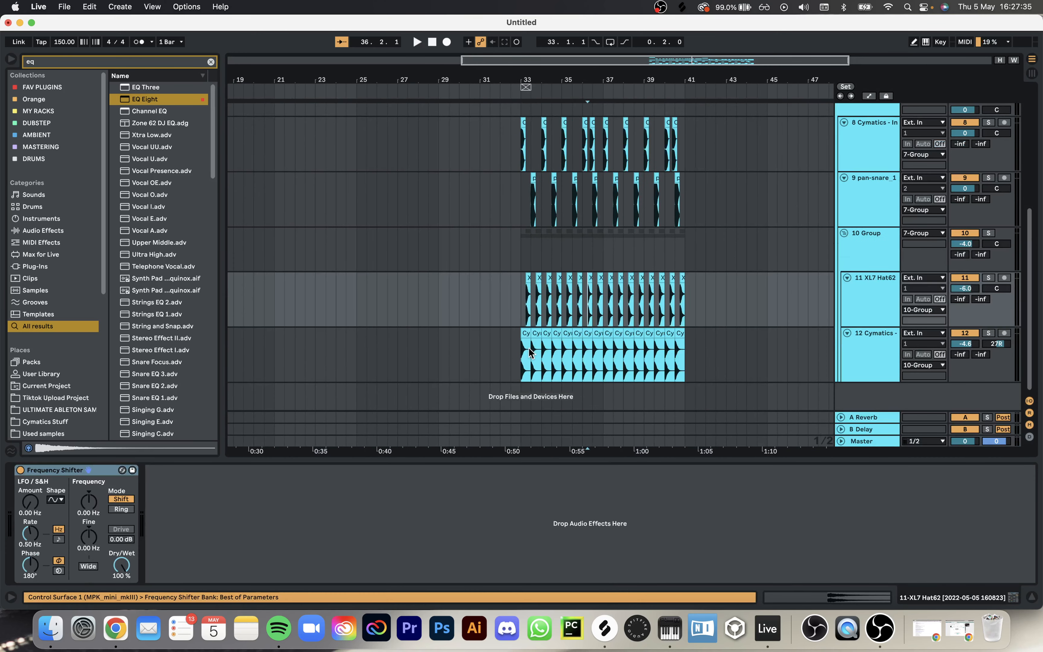
{"action": "left_click", "coordinate": [518, 364]}
{"action": "key", "text": "super+t"}
{"action": "scroll", "coordinate": [523, 366], "scroll_direction": "down", "scroll_amount": 2}
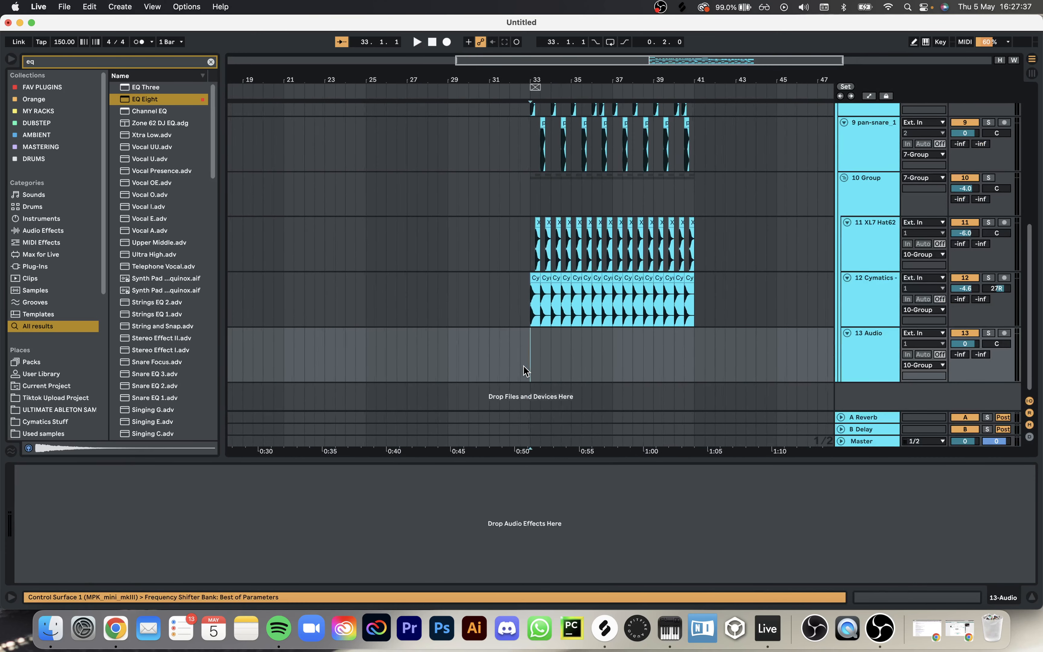
{"action": "left_click_drag", "start_coordinate": [875, 361], "coordinate": [875, 450]}
{"action": "left_click_drag", "start_coordinate": [879, 361], "coordinate": [875, 400]}
Step: Search the library for rain and audition several of the rain samples
{"action": "key", "text": "super+f"}
{"action": "type", "text": "rain"}
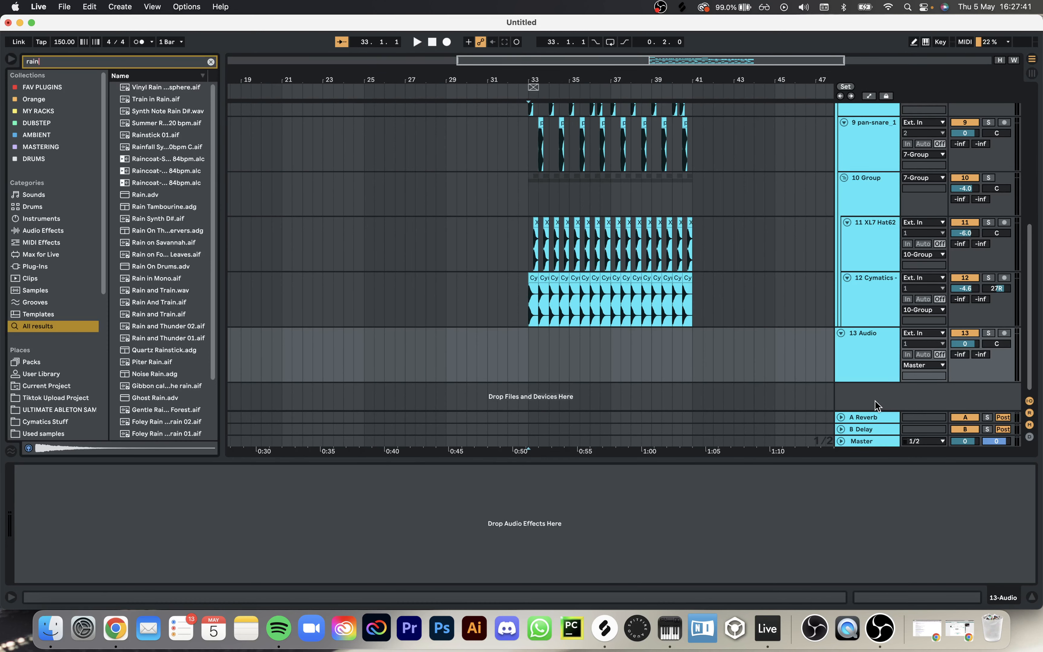
{"action": "left_click", "coordinate": [156, 280]}
{"action": "left_click", "coordinate": [158, 291]}
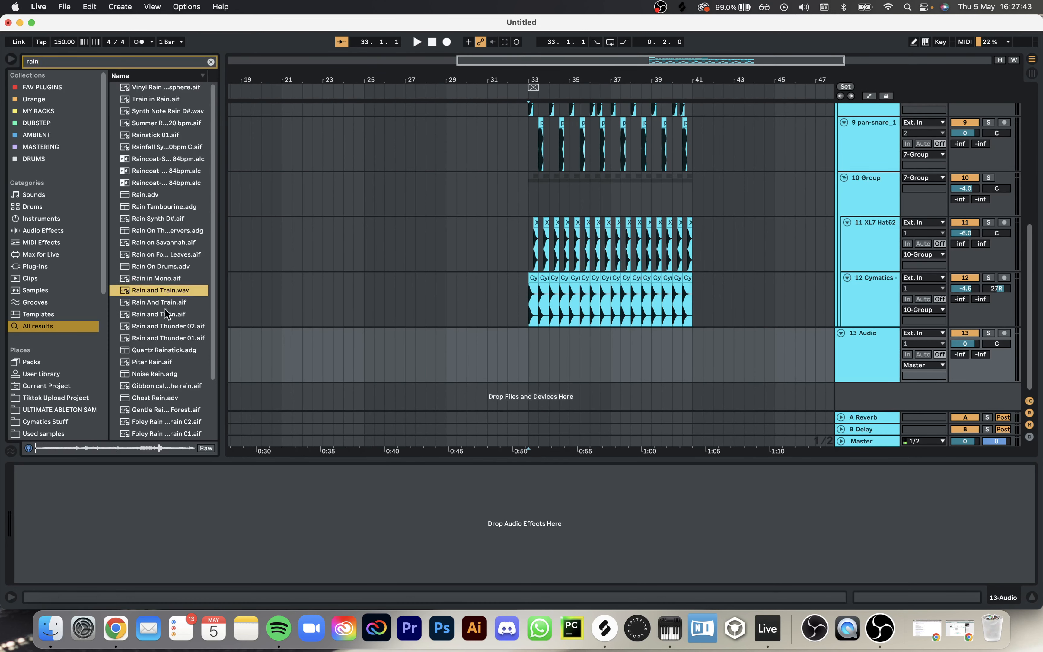
{"action": "left_click", "coordinate": [161, 127]}
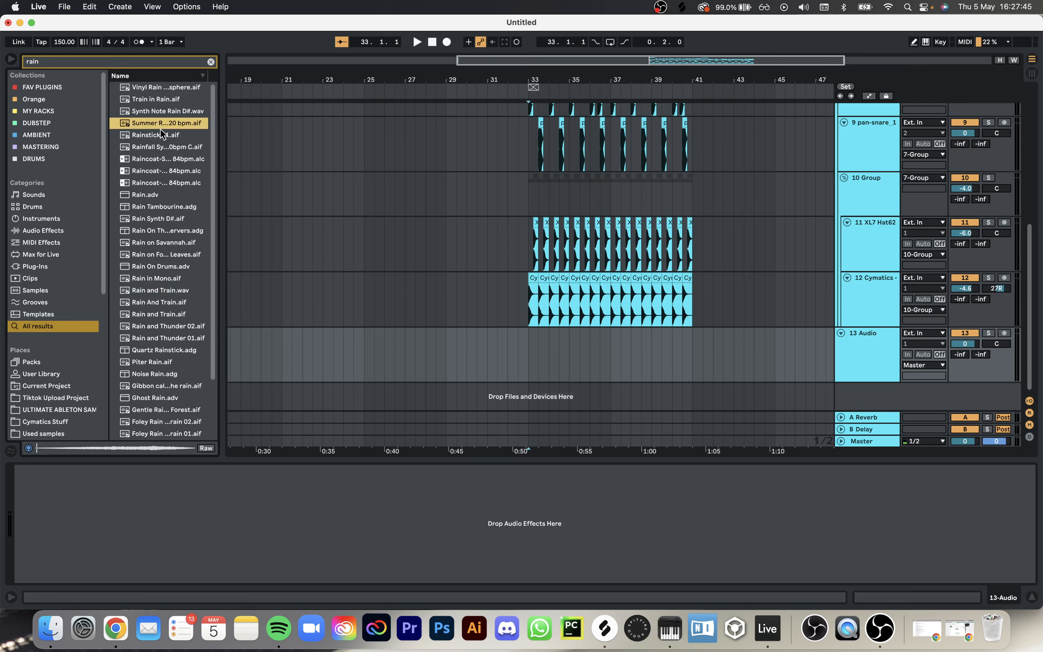
{"action": "left_click", "coordinate": [158, 100]}
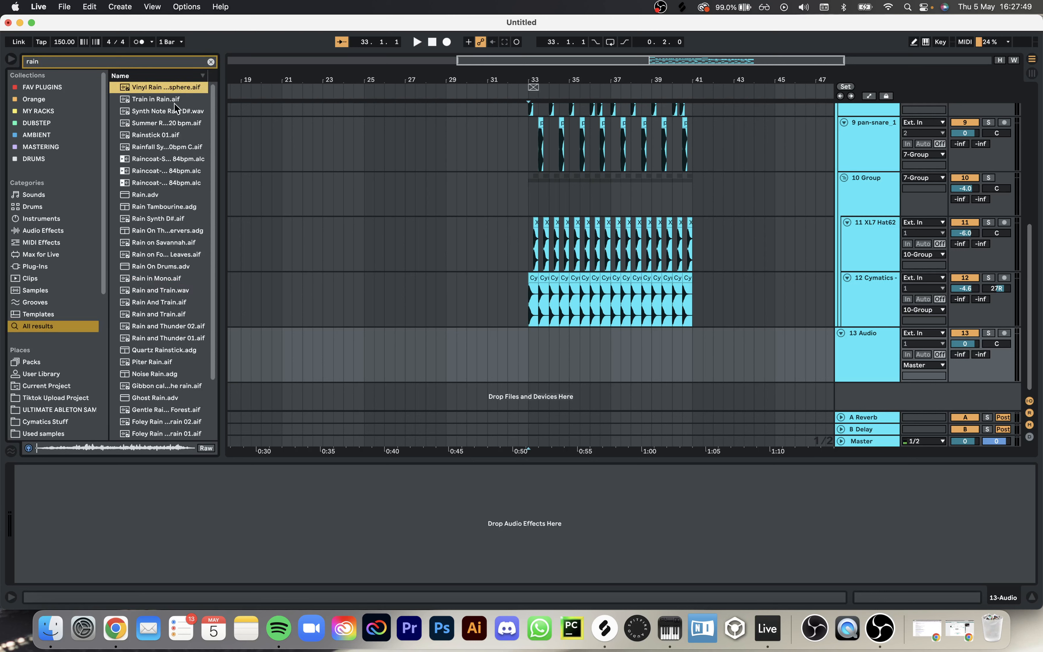
{"action": "scroll", "coordinate": [164, 306], "scroll_direction": "down", "scroll_amount": 3}
{"action": "scroll", "coordinate": [160, 306], "scroll_direction": "up", "scroll_amount": 3}
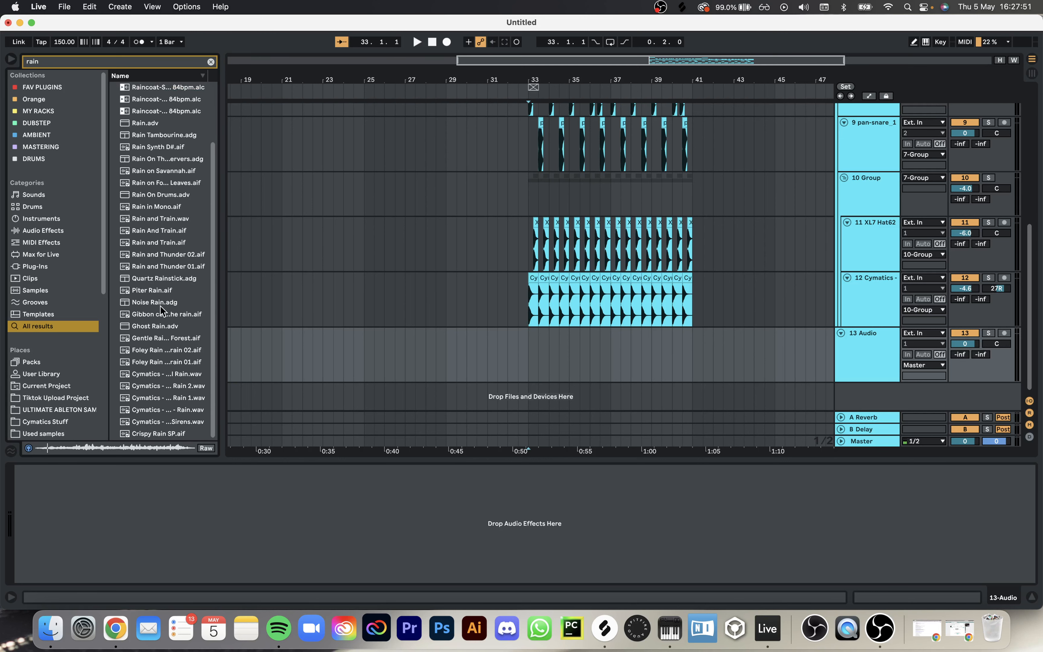
Step: Place the Vinyl Rain Atmosphere sample on audio track 13 at 33.1.1 and select the clip
{"action": "key", "text": "Up"}
{"action": "left_click_drag", "start_coordinate": [343, 212], "coordinate": [526, 367]}
{"action": "left_click", "coordinate": [614, 355]}
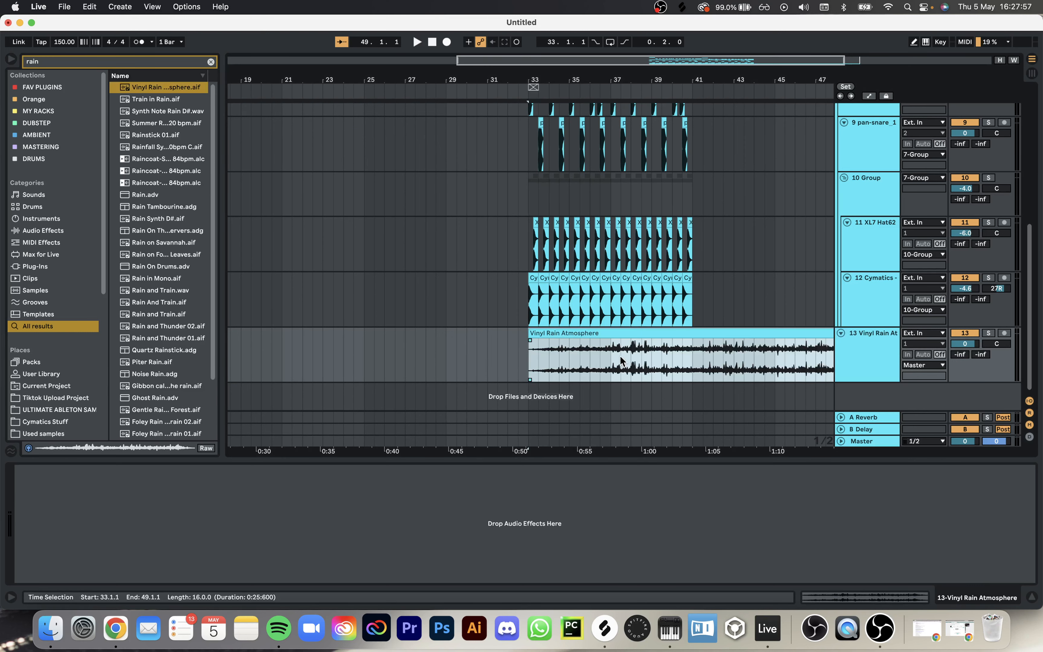
Step: Open the Vinyl Rain Atmosphere clip and set its track volume to -15.8 dB while the drop plays
{"action": "double_click", "coordinate": [643, 334]}
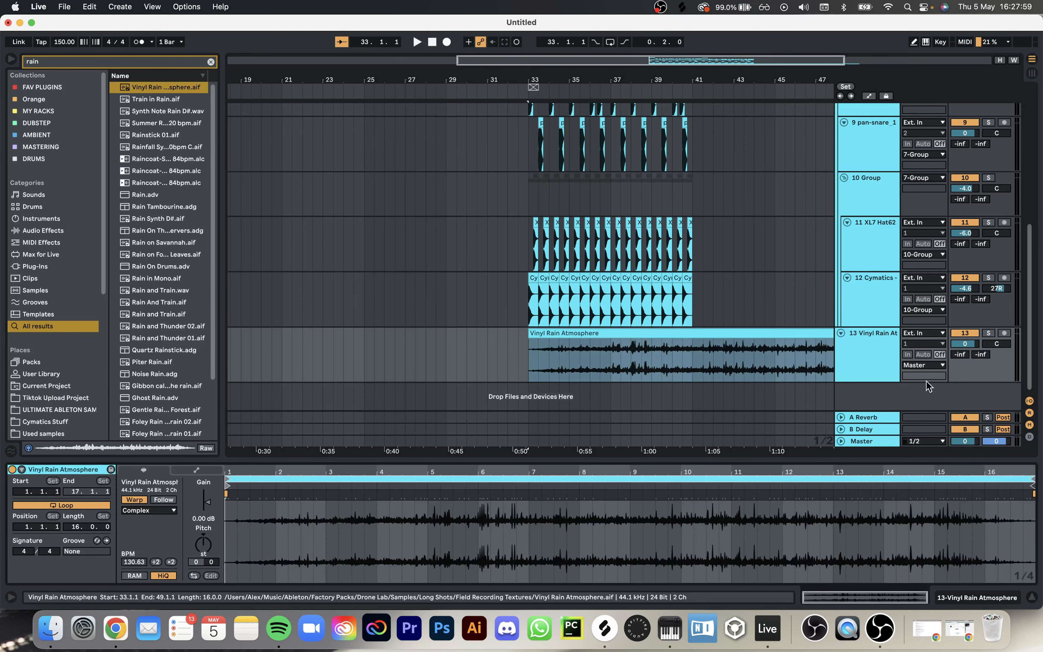
{"action": "left_click", "coordinate": [966, 343]}
{"action": "key", "text": "space"}
{"action": "left_click_drag", "start_coordinate": [965, 344], "coordinate": [966, 363]}
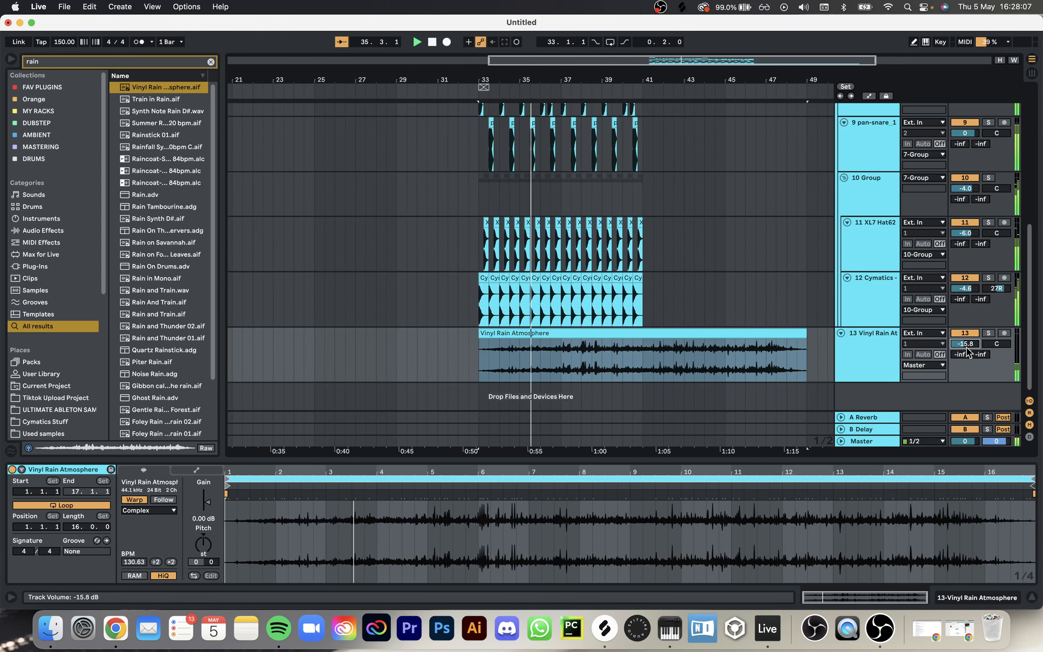
{"action": "left_click", "coordinate": [982, 597]}
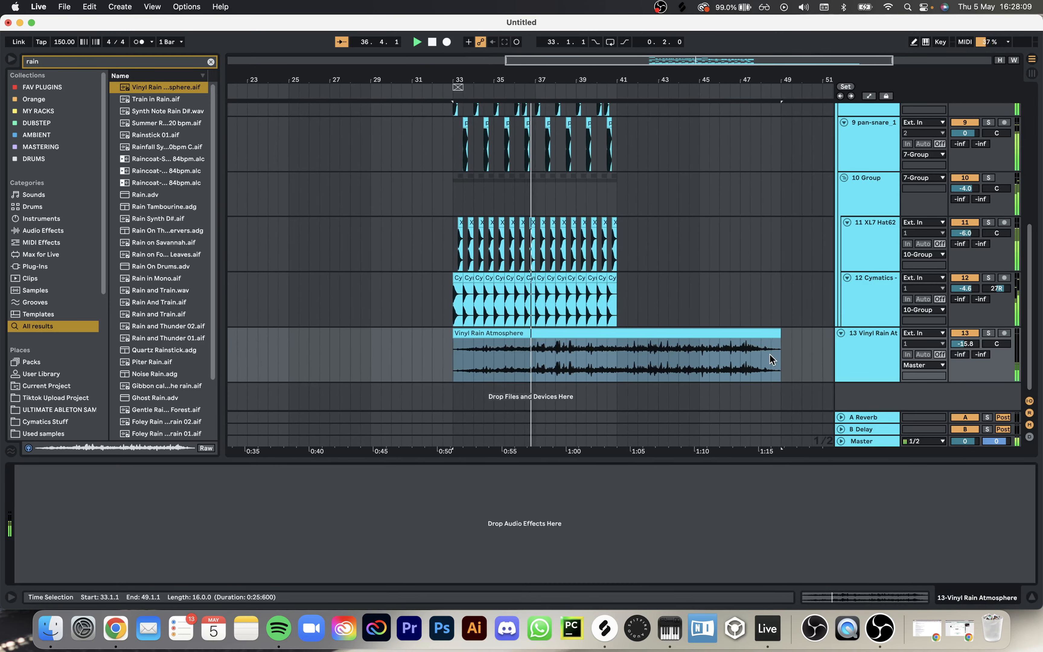
Step: Shorten the Vinyl Rain Atmosphere clip to end at bar 41 with the drums, and play from 37.1.1
{"action": "left_click_drag", "start_coordinate": [770, 340], "coordinate": [590, 341]}
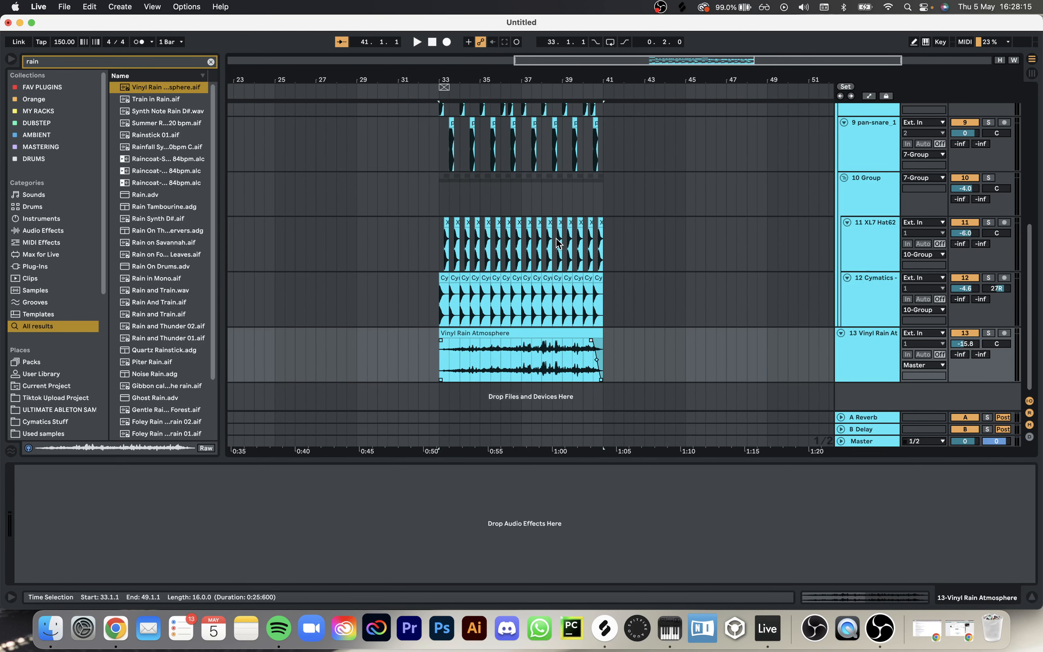
{"action": "scroll", "coordinate": [559, 243], "scroll_direction": "up", "scroll_amount": 5}
{"action": "left_click", "coordinate": [491, 233]}
{"action": "key", "text": "space"}
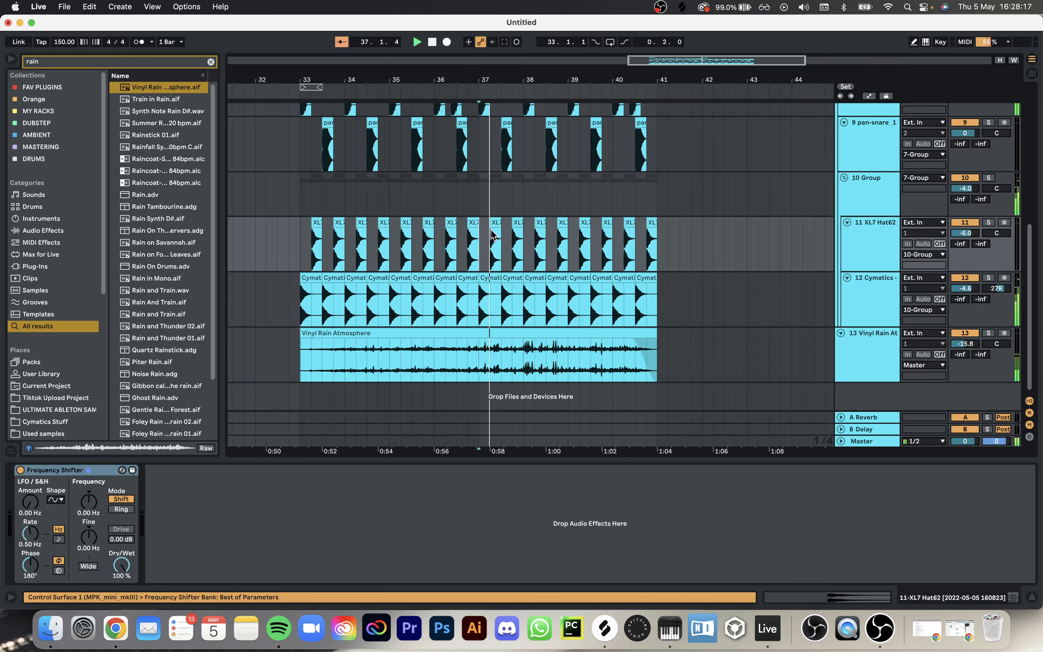
{"action": "scroll", "coordinate": [492, 235], "scroll_direction": "left", "scroll_amount": 3}
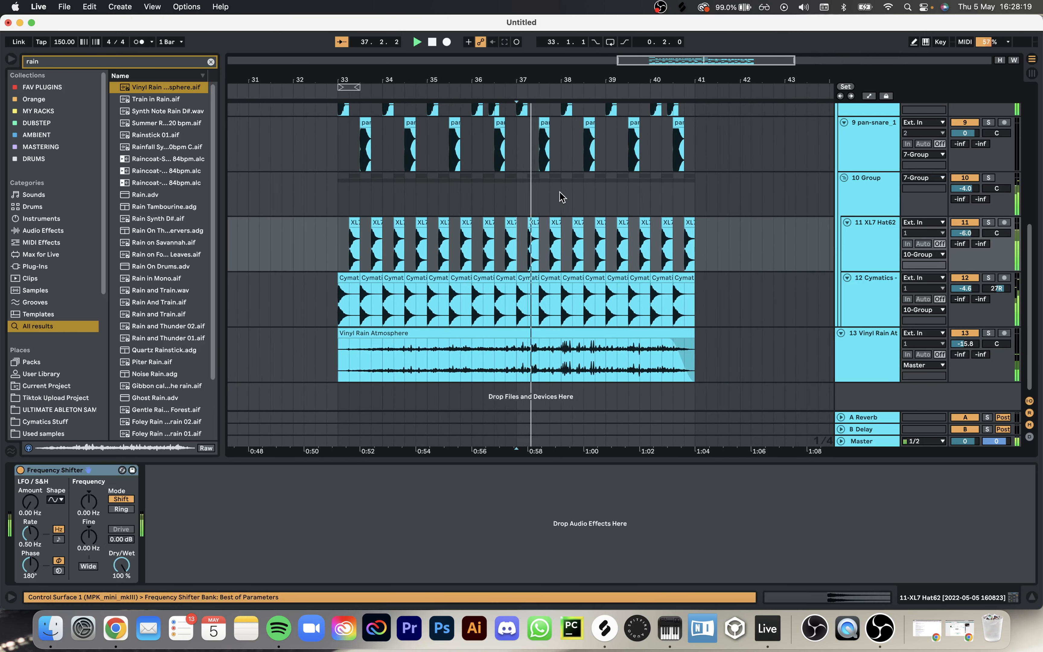
{"action": "scroll", "coordinate": [534, 181], "scroll_direction": "up", "scroll_amount": 4}
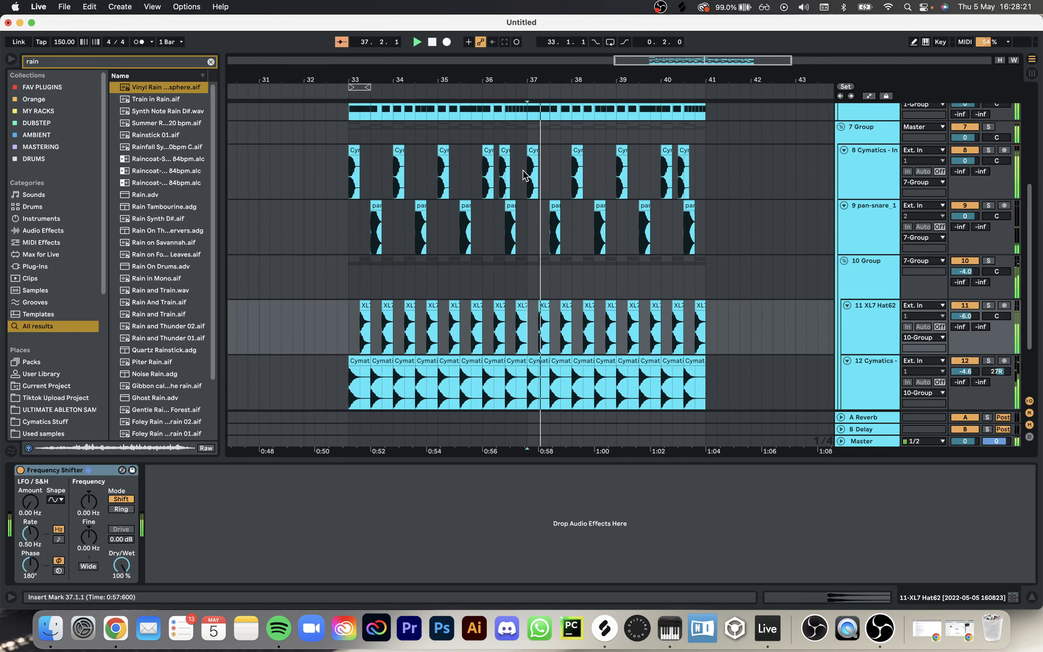
{"action": "key", "text": "space"}
Step: Duplicate the kick clip at 37.1.1 twice onto the following beats and listen to the variation
{"action": "left_click", "coordinate": [532, 150]}
{"action": "scroll", "coordinate": [532, 150], "scroll_direction": "up", "scroll_amount": 4}
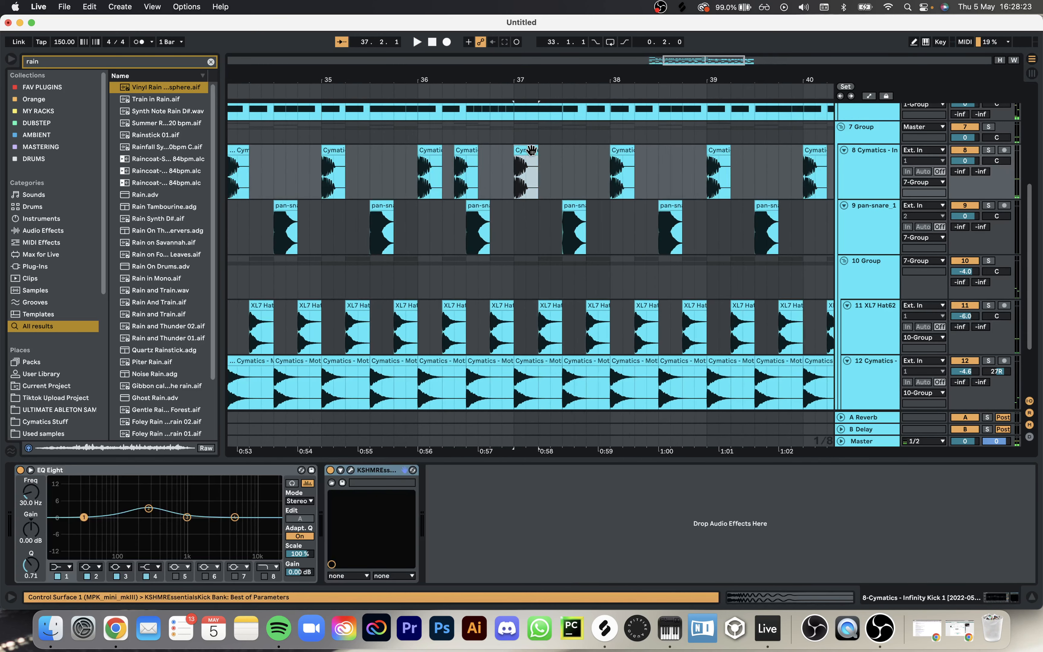
{"action": "key", "text": "super+d"}
{"action": "key", "text": "super+d"}
{"action": "key", "text": "space"}
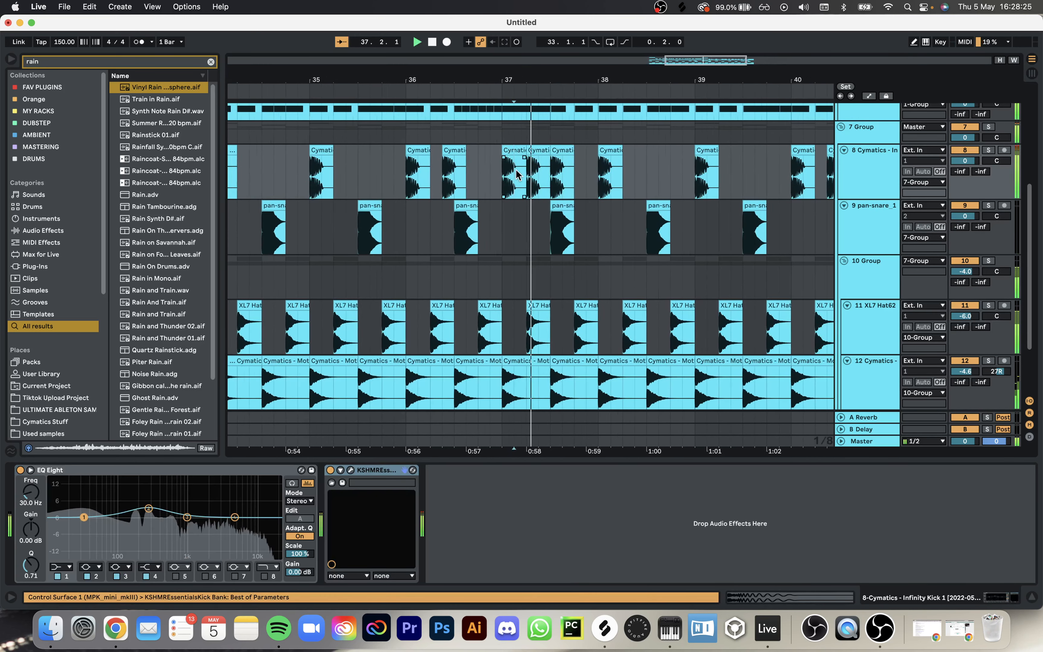
{"action": "left_click", "coordinate": [554, 162]}
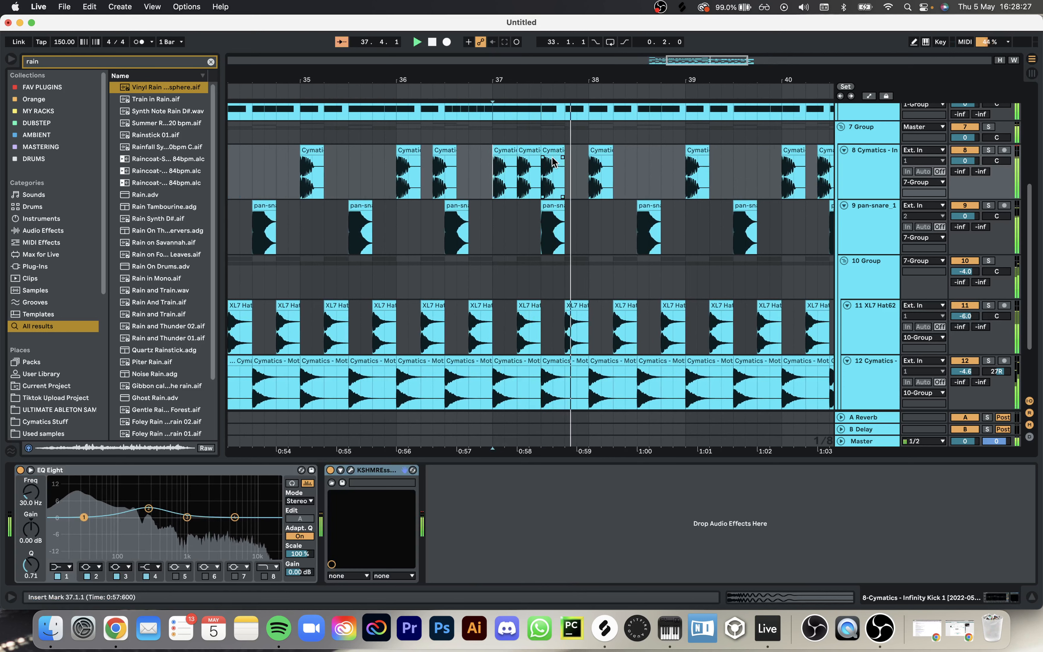
{"action": "key", "text": "space"}
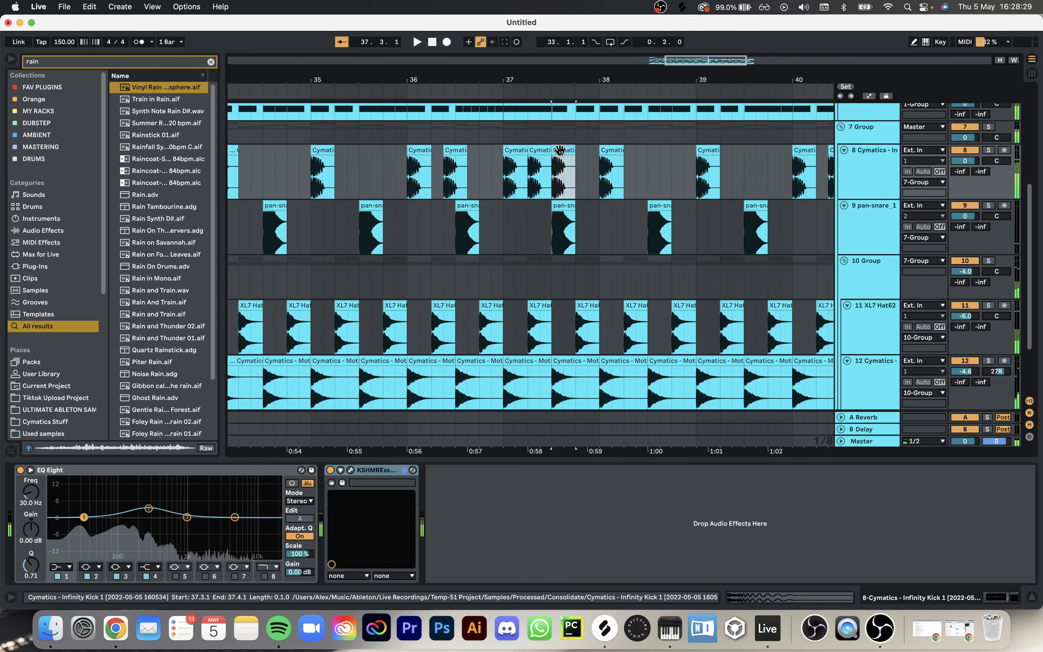
Step: Deactivate the duplicated kick clips at 37.3.1 and 37.2.1, listening from bar 37 in between
{"action": "key", "text": "Delete"}
{"action": "left_click", "coordinate": [503, 134]}
{"action": "key", "text": "space"}
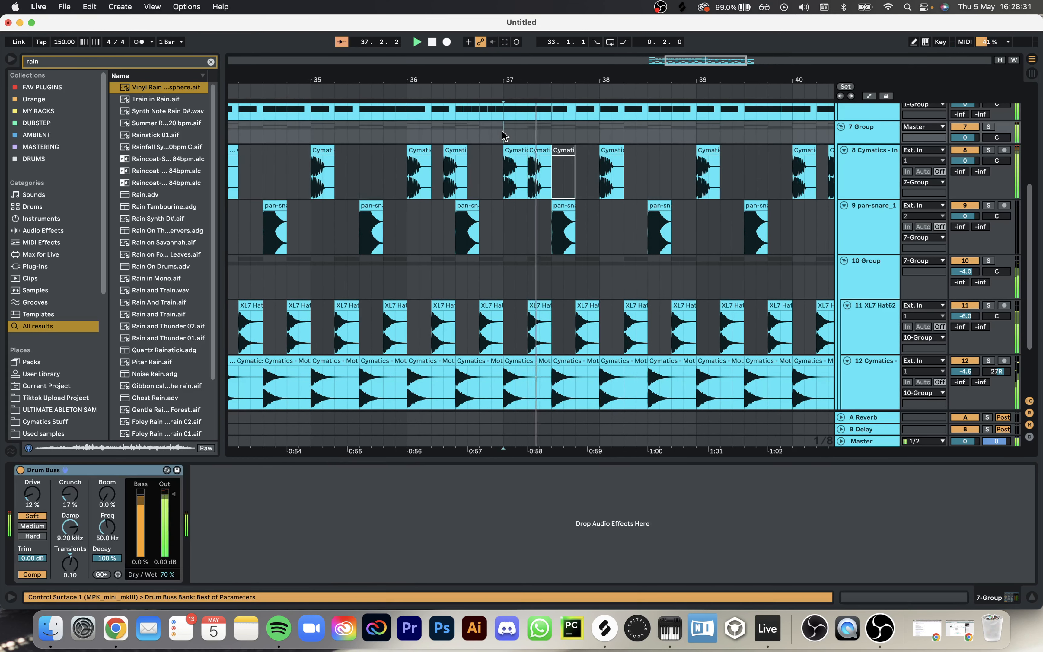
{"action": "left_click", "coordinate": [537, 150]}
{"action": "key", "text": "space"}
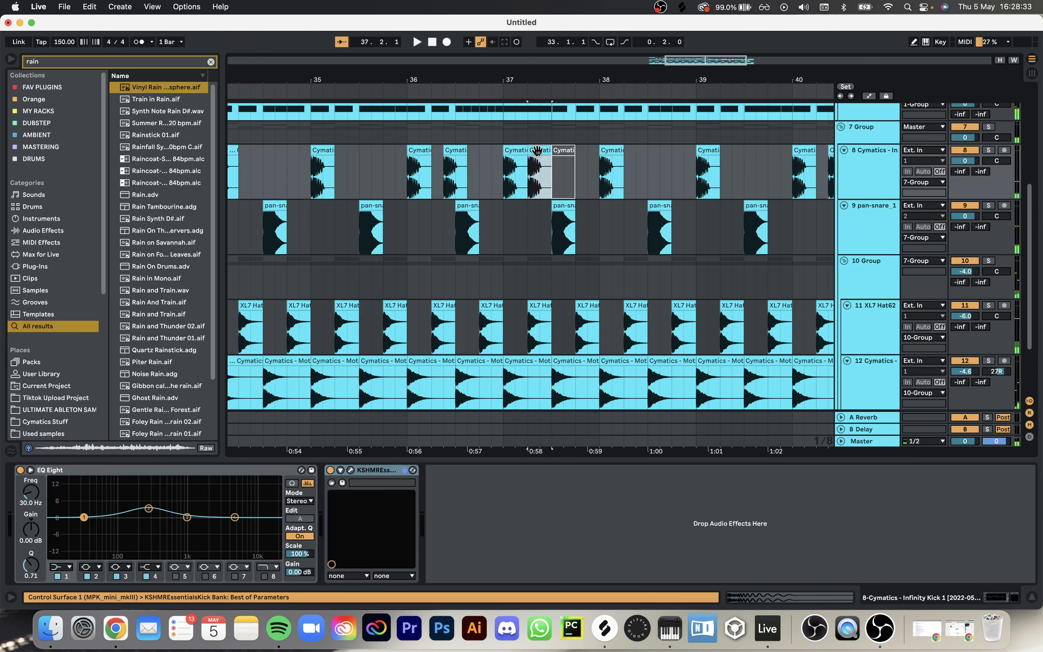
{"action": "key", "text": "Delete"}
Step: Search the library for Ozone and add Ozone Imager 2 after GClip on the master track
{"action": "key", "text": "w"}
{"action": "scroll", "coordinate": [540, 157], "scroll_direction": "down", "scroll_amount": 4}
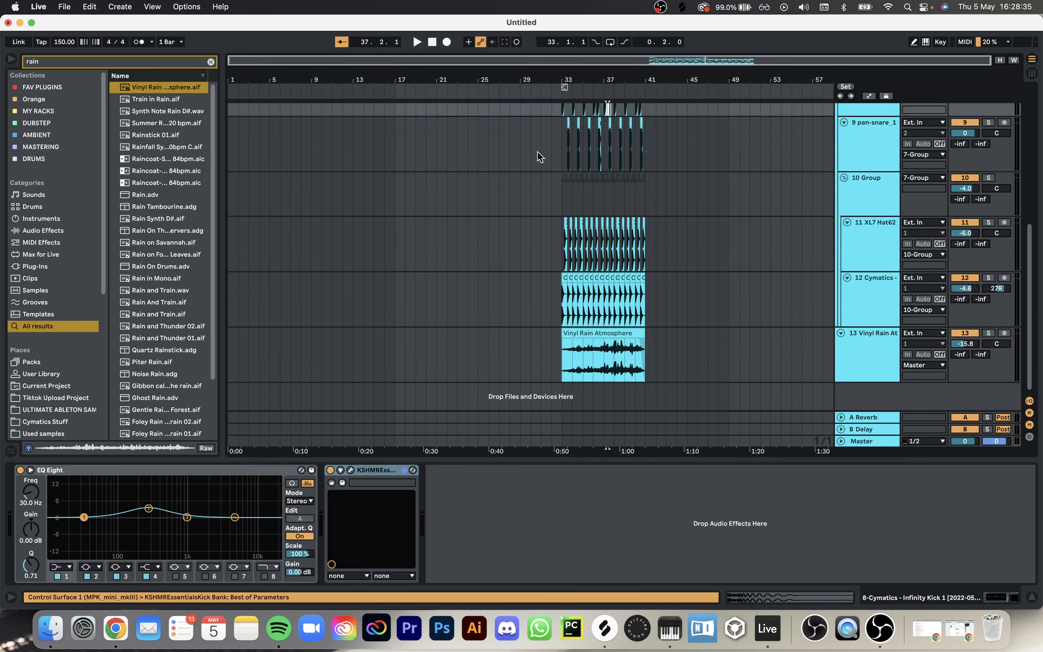
{"action": "left_click", "coordinate": [562, 442]}
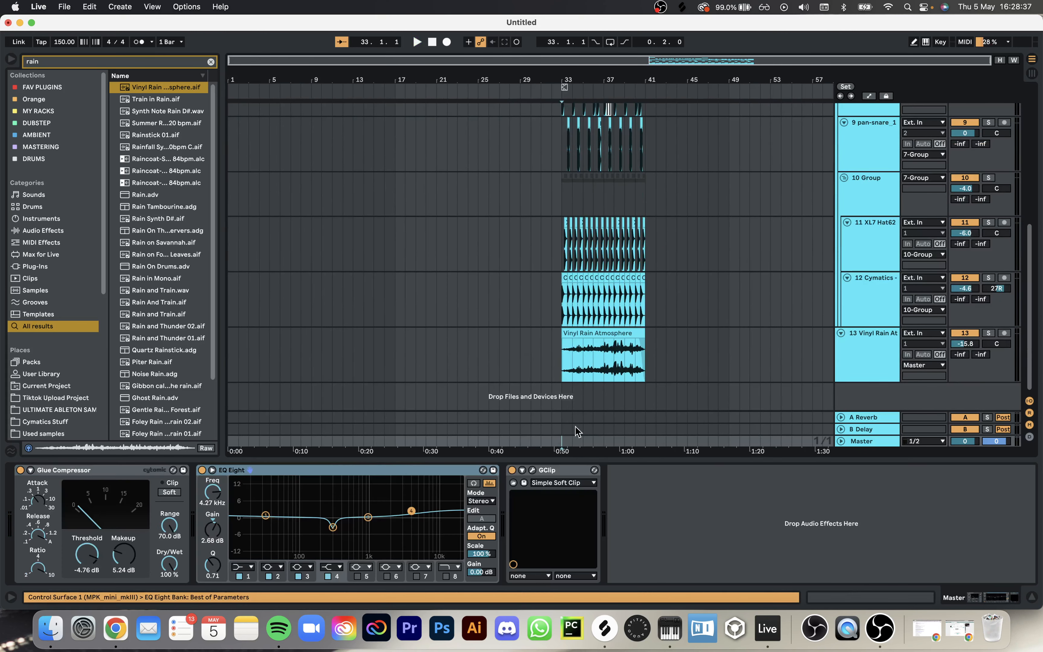
{"action": "key", "text": "space"}
{"action": "key", "text": "super+f"}
{"action": "type", "text": "ozon"}
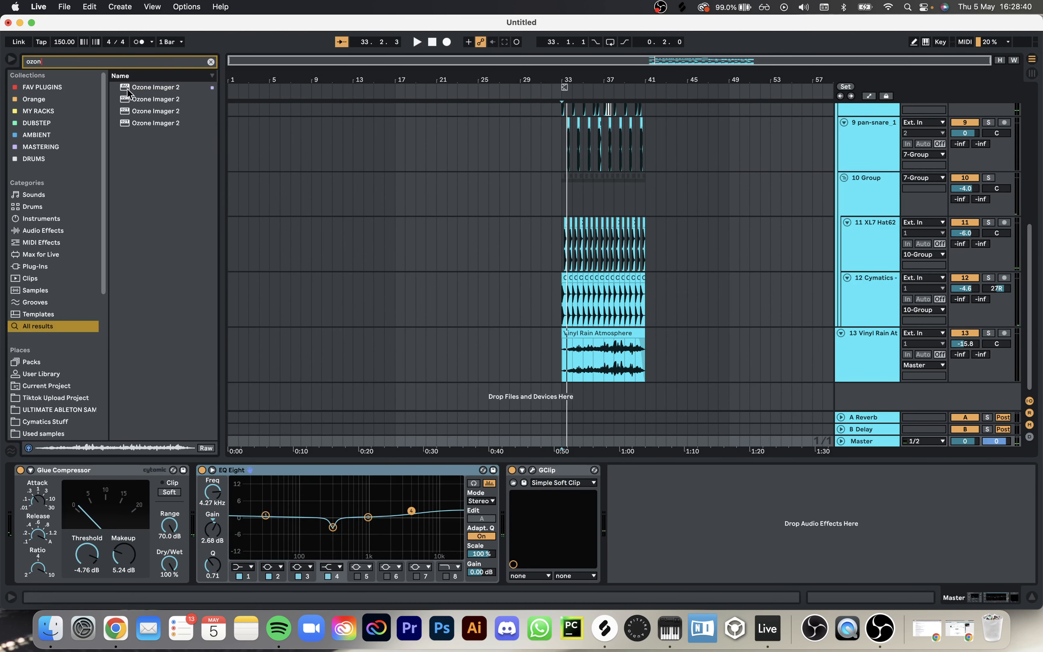
{"action": "left_click_drag", "start_coordinate": [129, 87], "coordinate": [694, 501]}
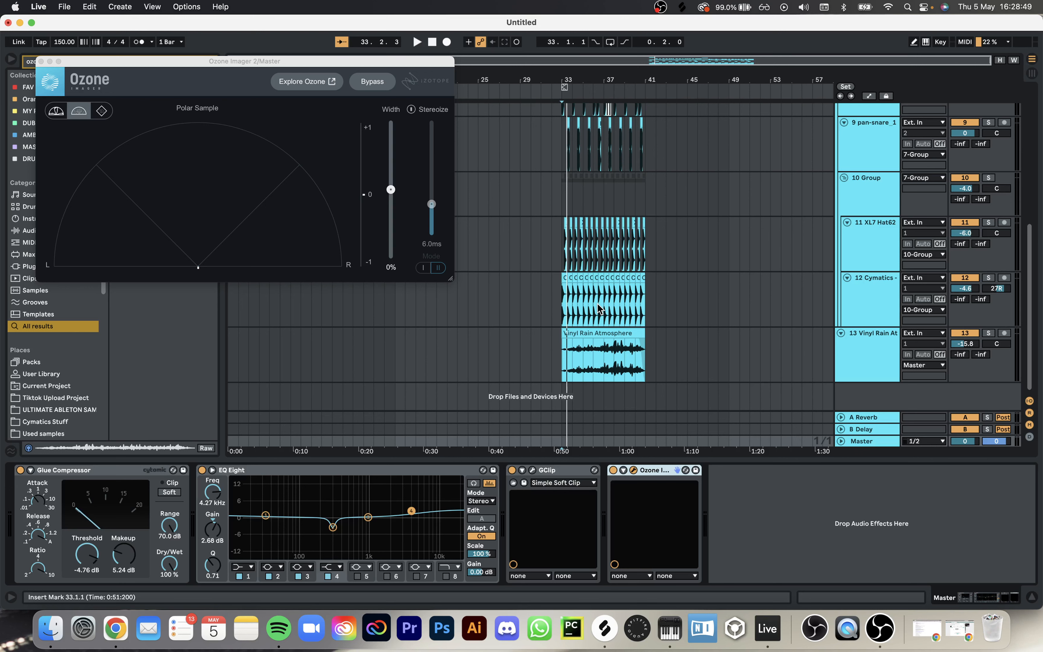
Step: Play the whole drop from 33.1.1 with Ozone Imager 2 open, and close the plug-in window
{"action": "scroll", "coordinate": [597, 303], "scroll_direction": "up", "scroll_amount": 5}
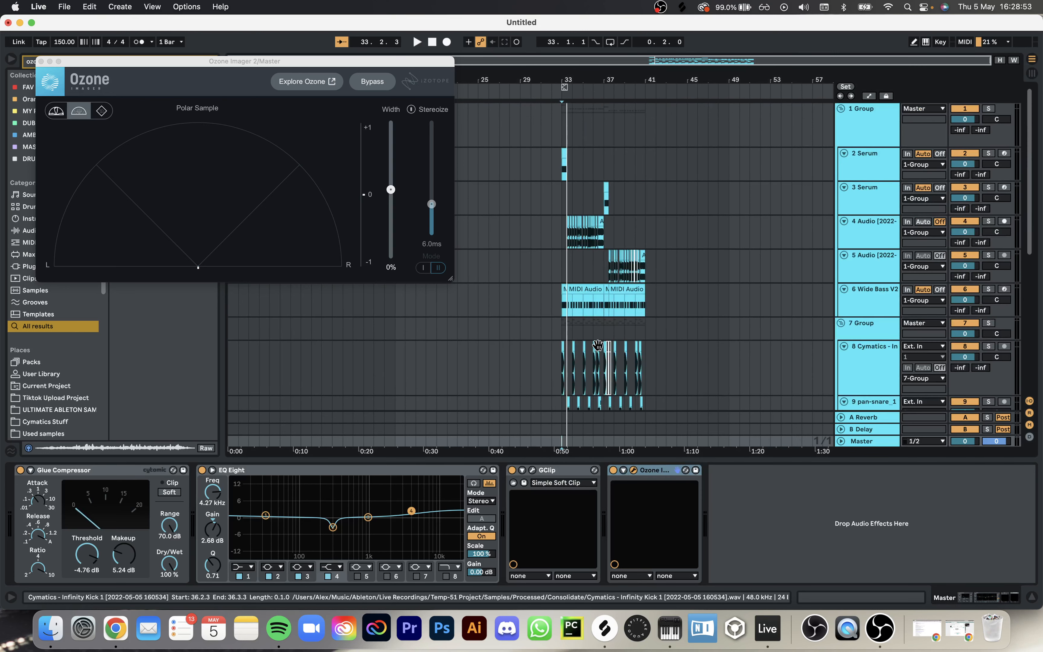
{"action": "key", "text": "space"}
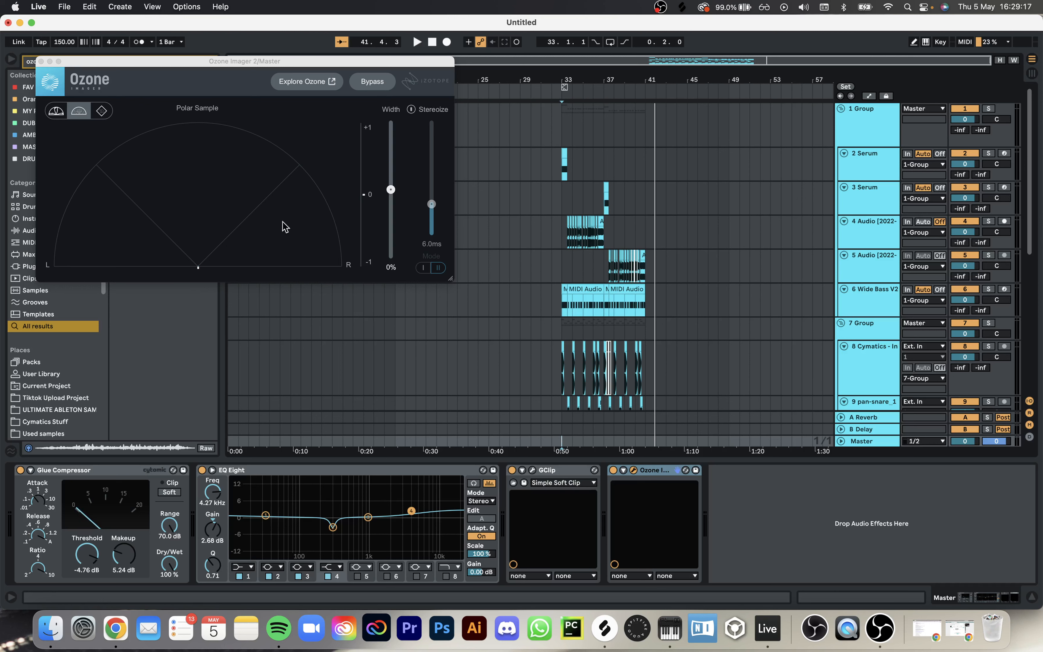
{"action": "left_click", "coordinate": [42, 63]}
Step: Review the arrangement's tracks from the bass group through the drums down to the rain layer
{"action": "scroll", "coordinate": [672, 319], "scroll_direction": "down", "scroll_amount": 5}
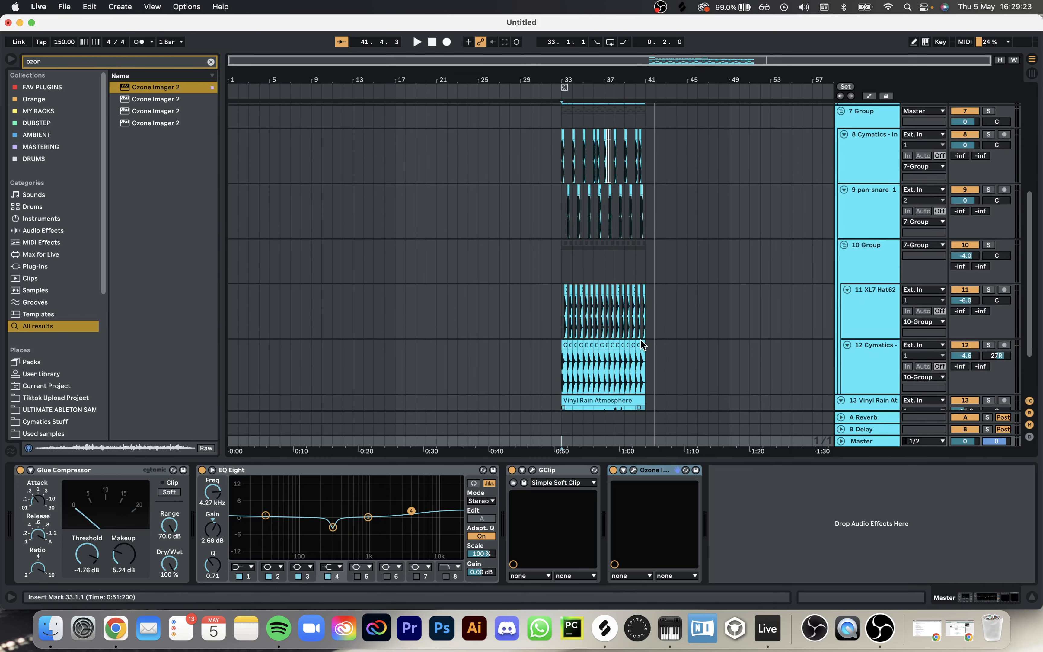
{"action": "scroll", "coordinate": [642, 293], "scroll_direction": "down", "scroll_amount": 3}
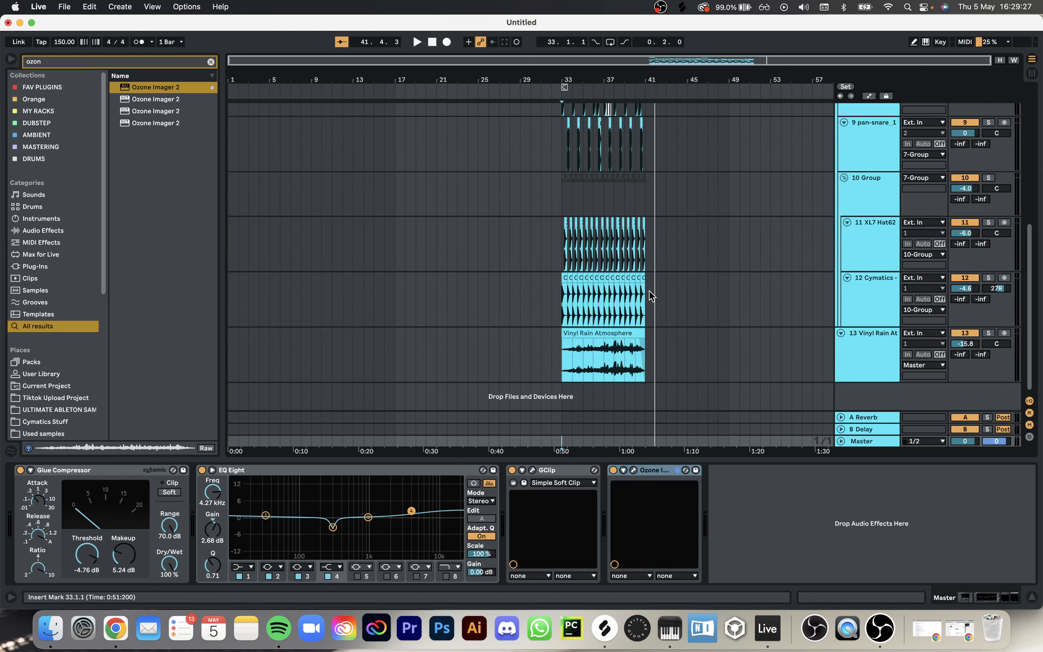
{"action": "scroll", "coordinate": [652, 296], "scroll_direction": "up", "scroll_amount": 4}
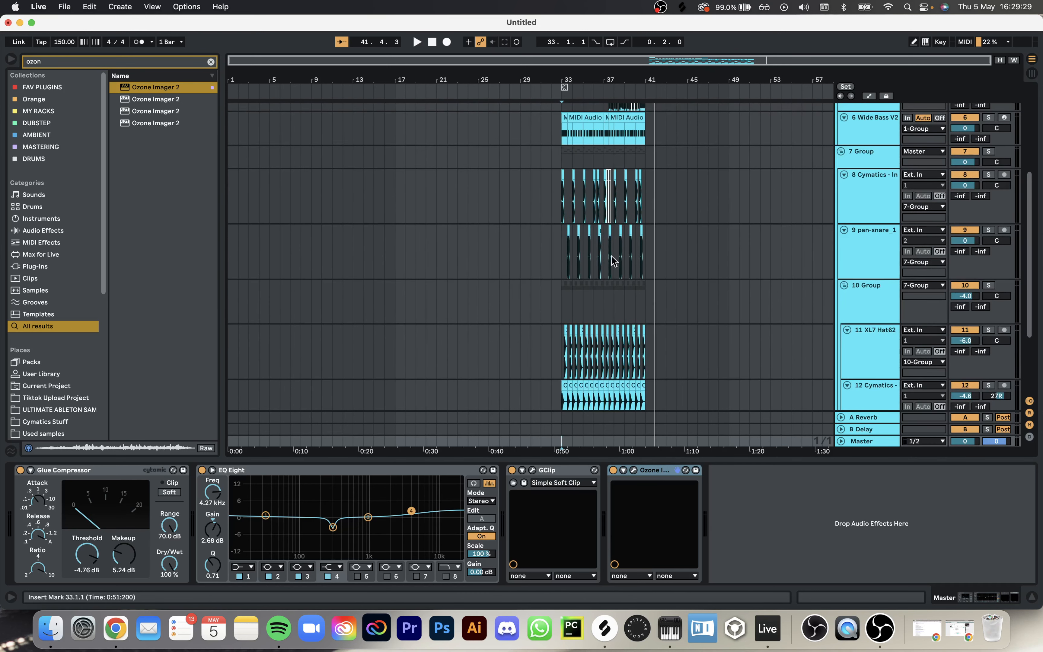
{"action": "left_click", "coordinate": [557, 195]}
{"action": "scroll", "coordinate": [558, 196], "scroll_direction": "up", "scroll_amount": 4}
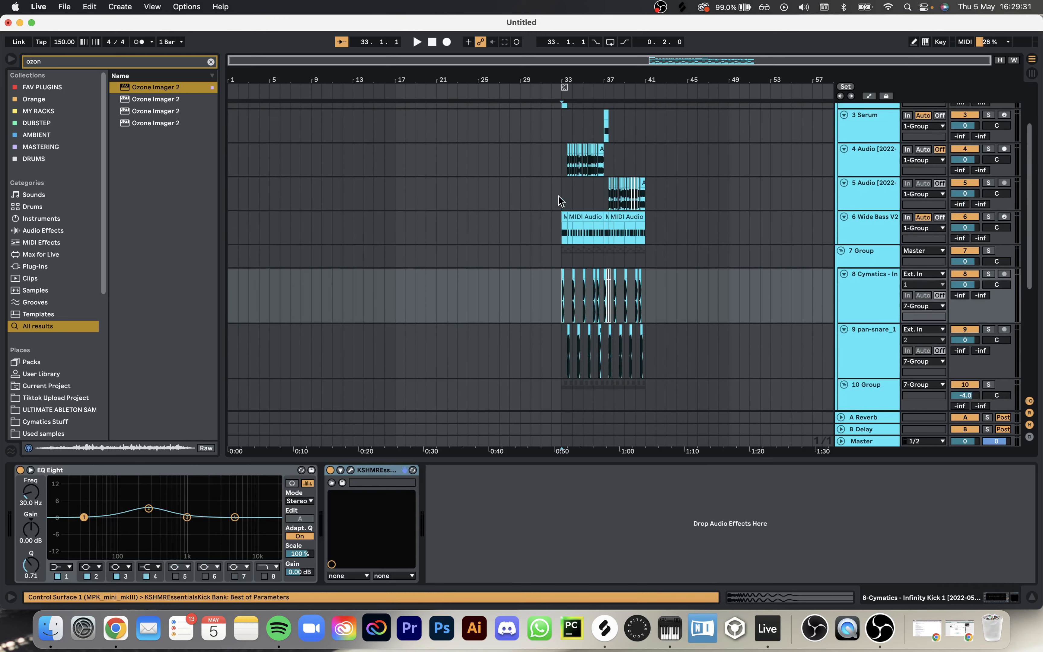
{"action": "left_click", "coordinate": [562, 235]}
{"action": "scroll", "coordinate": [571, 304], "scroll_direction": "up", "scroll_amount": 3}
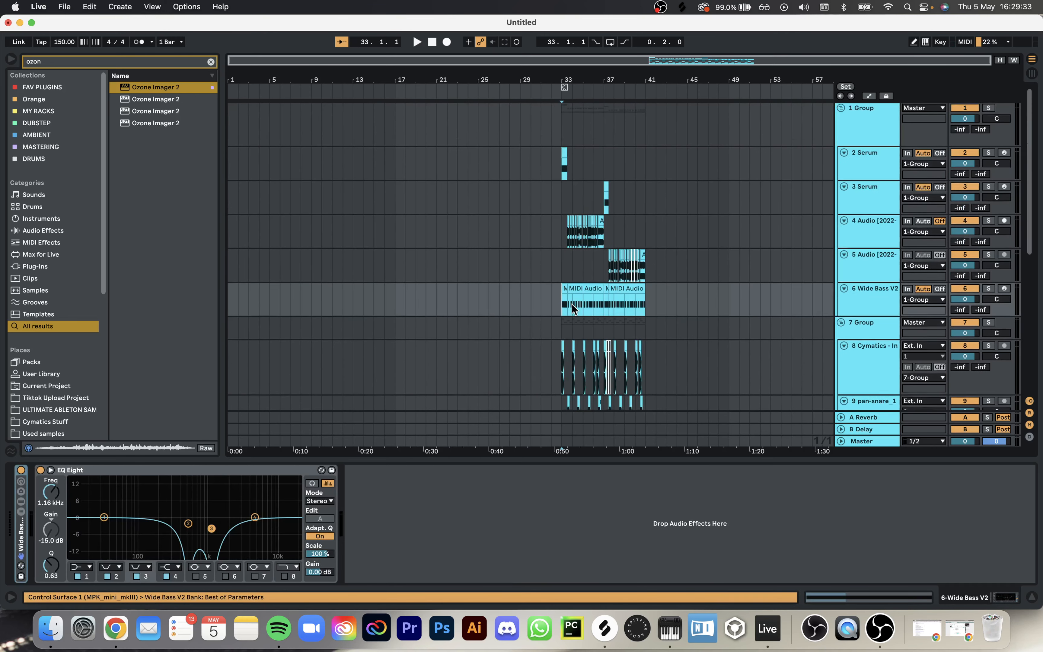
{"action": "scroll", "coordinate": [571, 304], "scroll_direction": "down", "scroll_amount": 3}
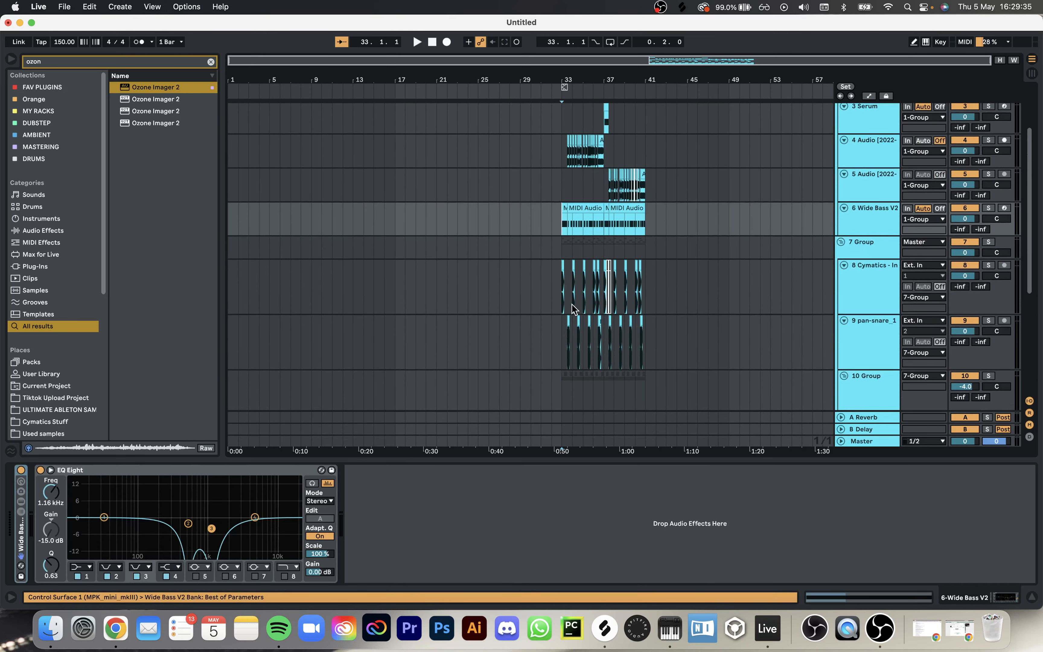
{"action": "scroll", "coordinate": [570, 304], "scroll_direction": "down", "scroll_amount": 6}
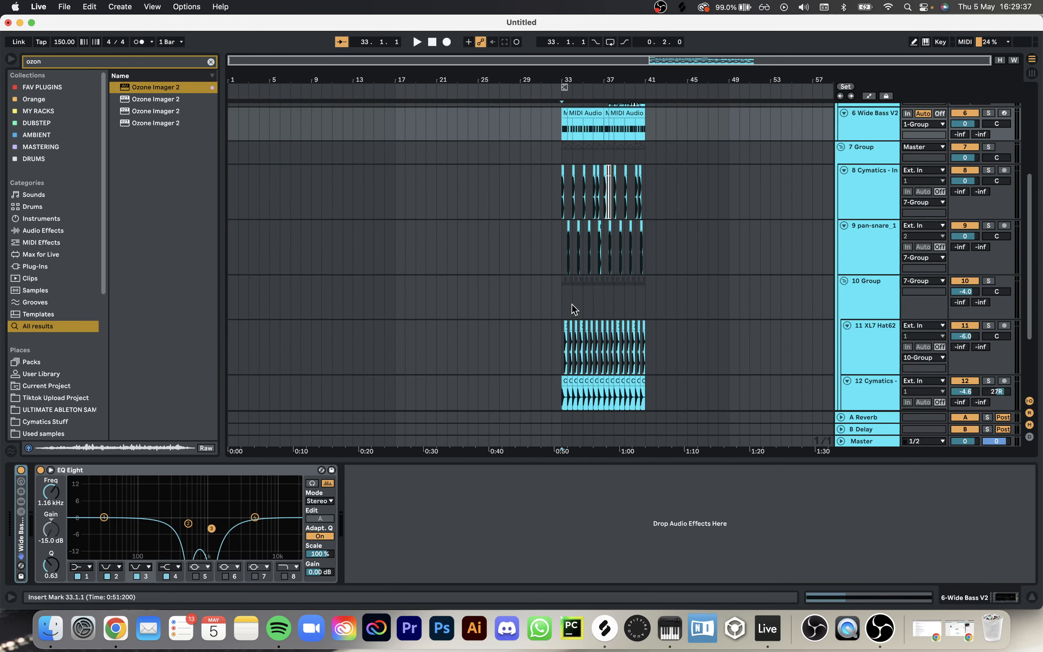
{"action": "scroll", "coordinate": [571, 303], "scroll_direction": "down", "scroll_amount": 1}
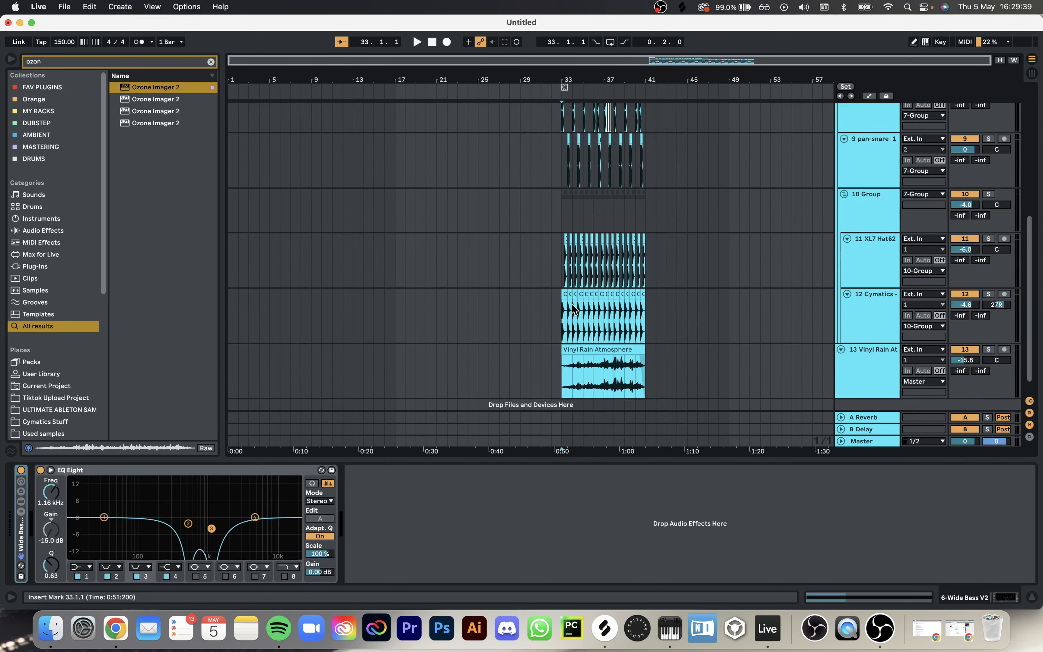
Step: Fit all tracks into the arrangement height and show the master track's device chain
{"action": "key", "text": "h"}
{"action": "left_click", "coordinate": [595, 261]}
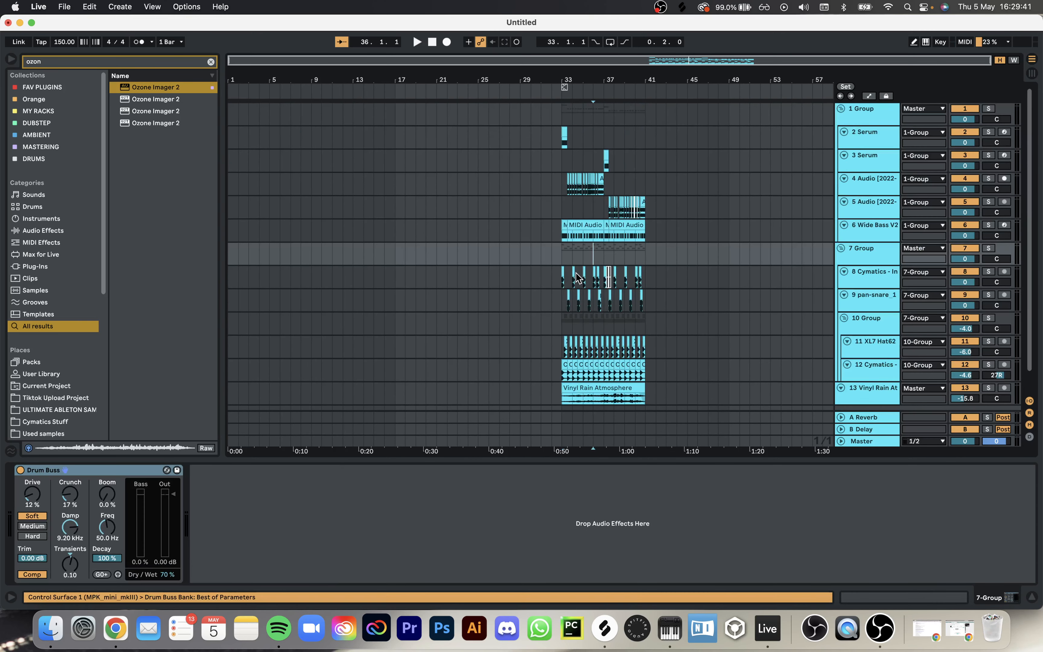
{"action": "left_click", "coordinate": [563, 255]}
{"action": "left_click", "coordinate": [564, 444]}
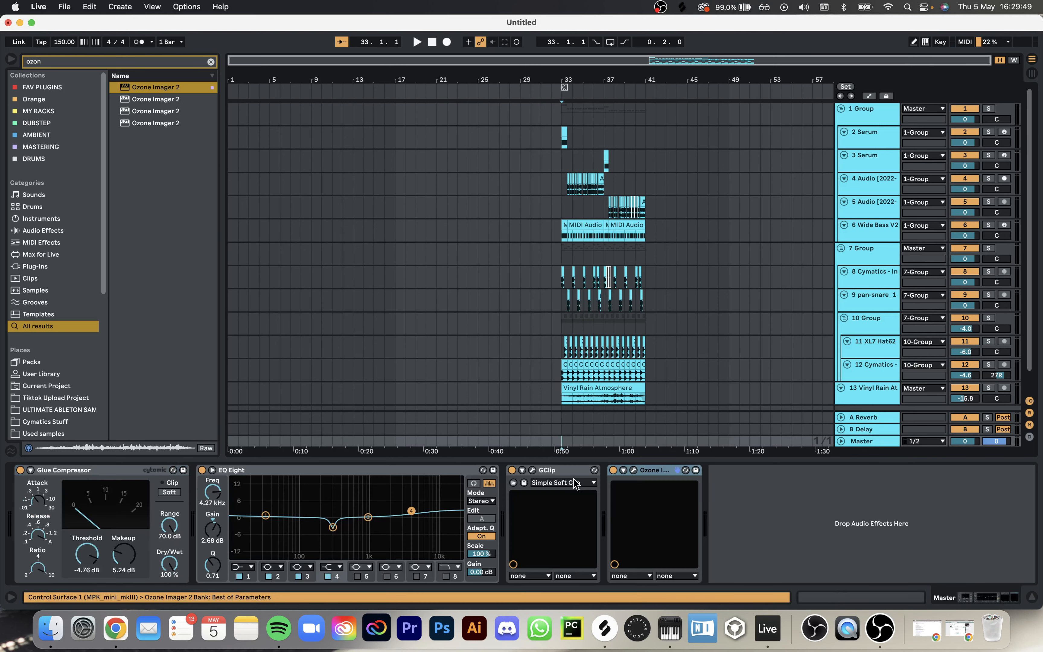
Step: Examine Ozone Imager 2 on the master and the track layout, closing the plug-in window each time
{"action": "left_click", "coordinate": [634, 471]}
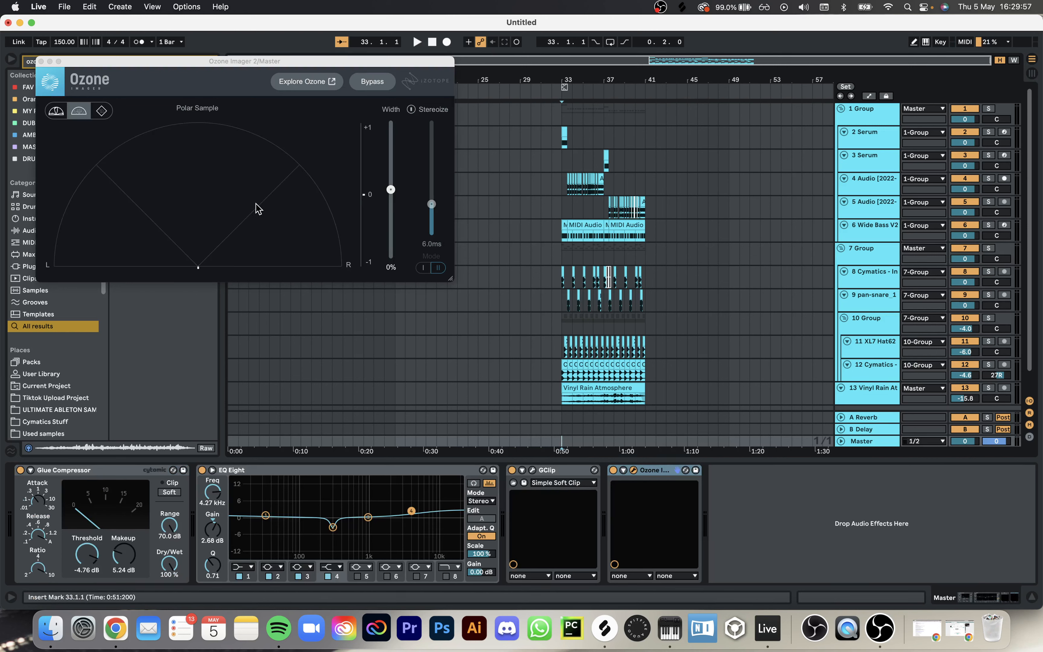
{"action": "left_click", "coordinate": [41, 61]}
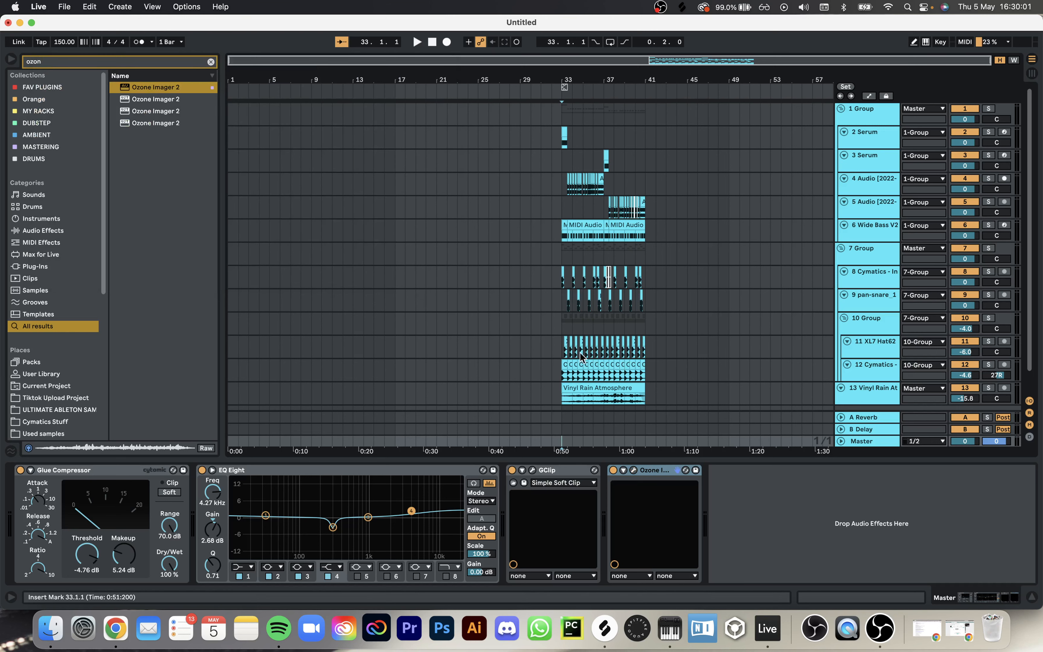
{"action": "scroll", "coordinate": [582, 361], "scroll_direction": "down", "scroll_amount": 1}
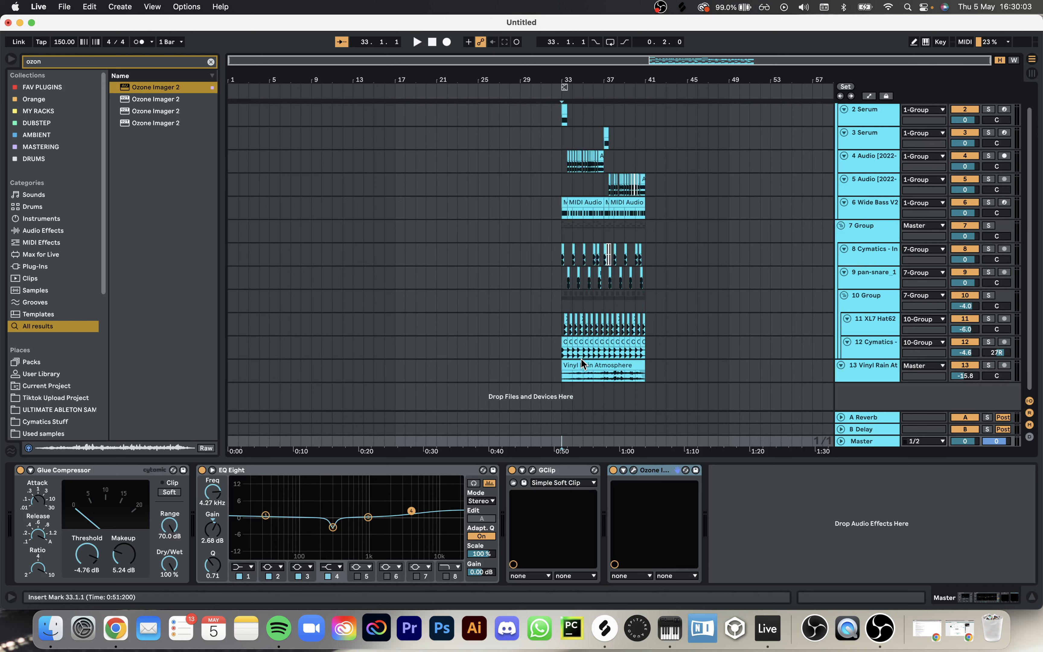
{"action": "scroll", "coordinate": [581, 358], "scroll_direction": "up", "scroll_amount": 1}
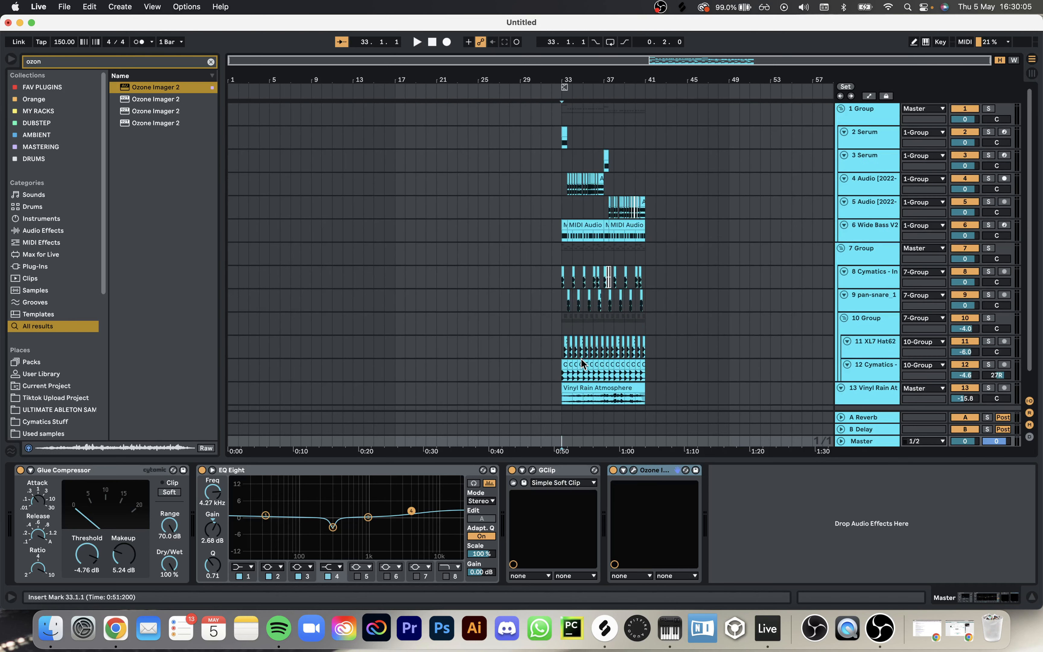
{"action": "scroll", "coordinate": [583, 357], "scroll_direction": "down", "scroll_amount": 1}
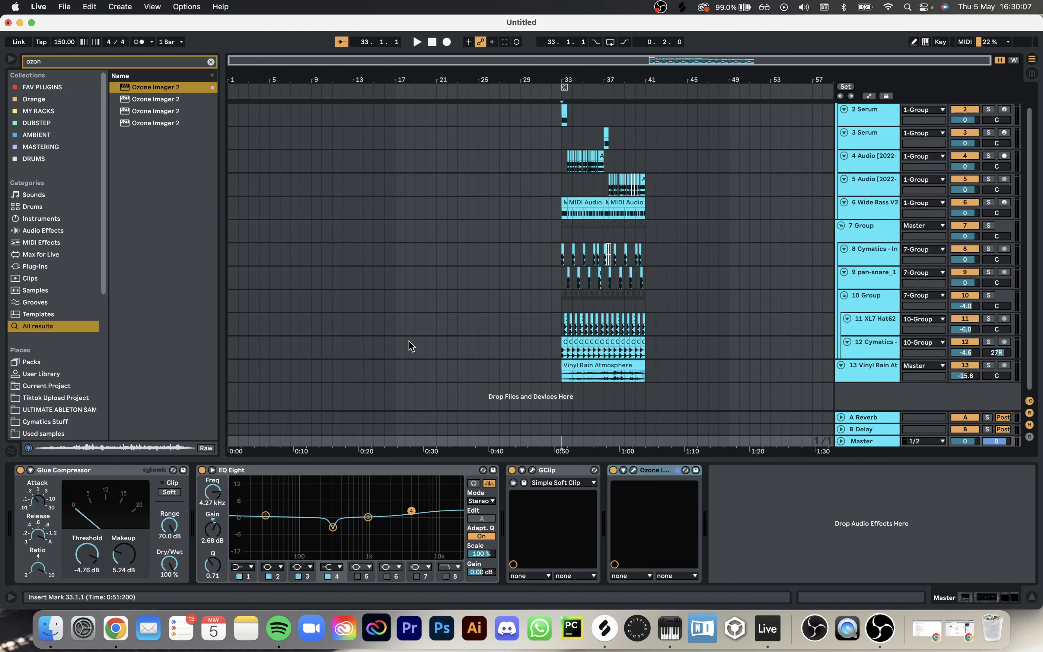
{"action": "left_click", "coordinate": [633, 470]}
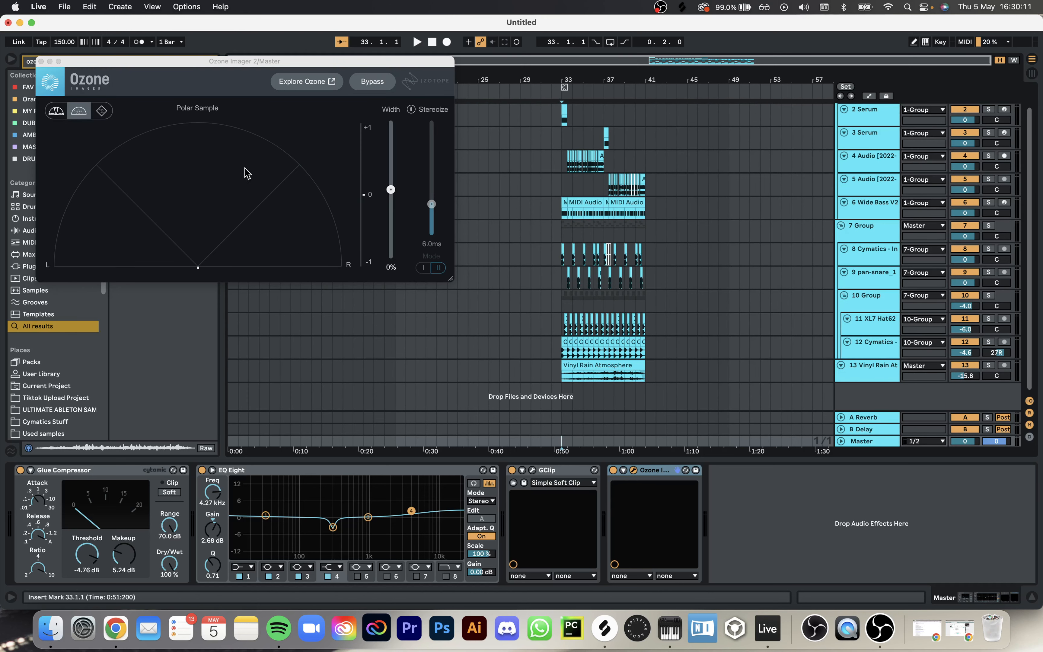
{"action": "left_click", "coordinate": [41, 61]}
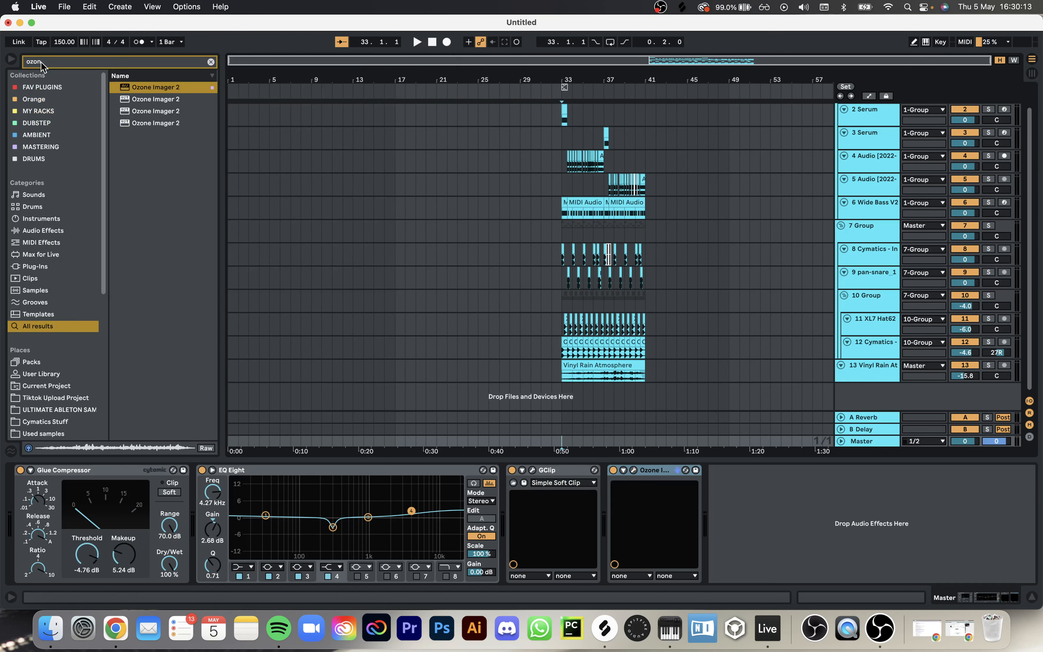